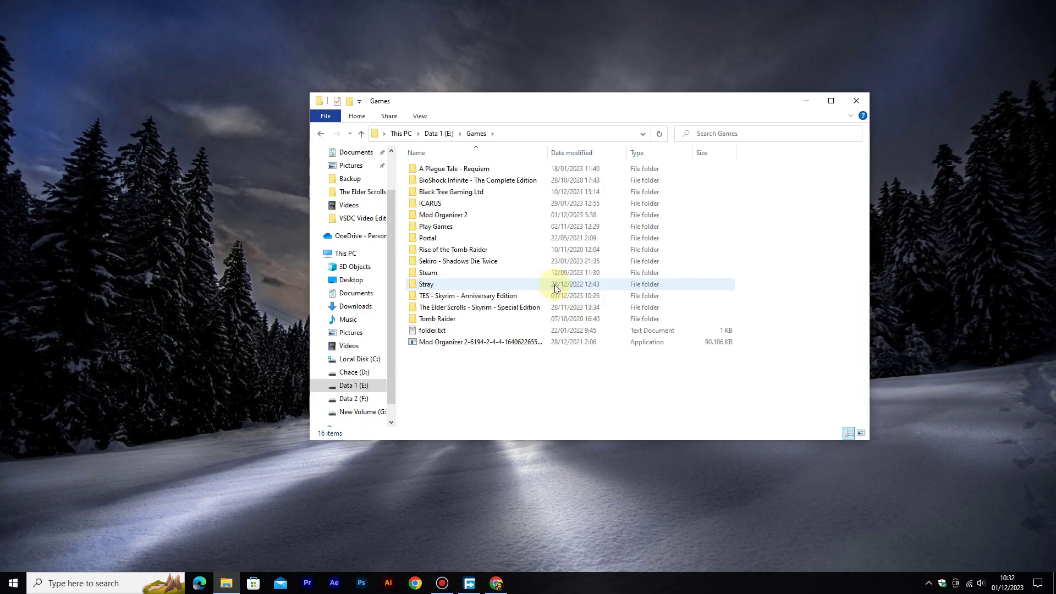
# Step: Run SkyrimSELauncher.exe from the TES - Skyrim - Anniversary Edition folder, accept the graphics options and exit the launcher
pyautogui.doubleClick(550, 296)
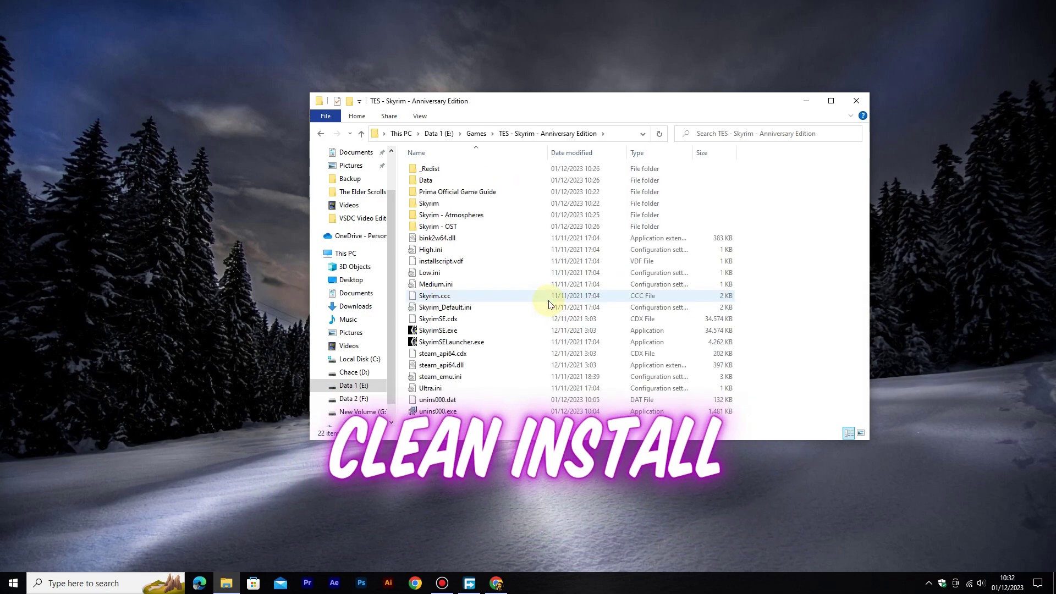
pyautogui.click(527, 341)
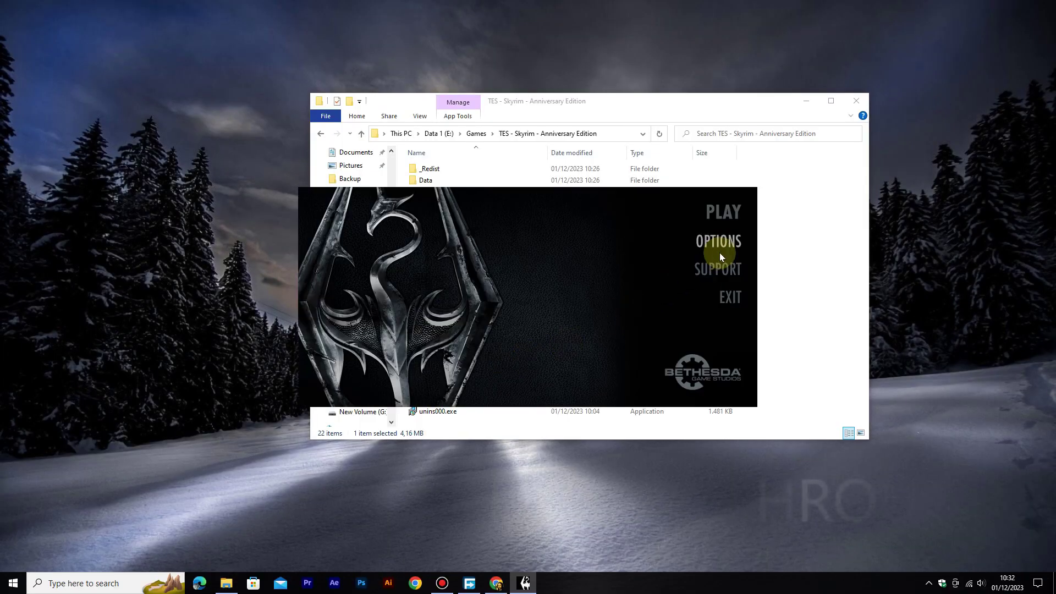
pyautogui.click(721, 252)
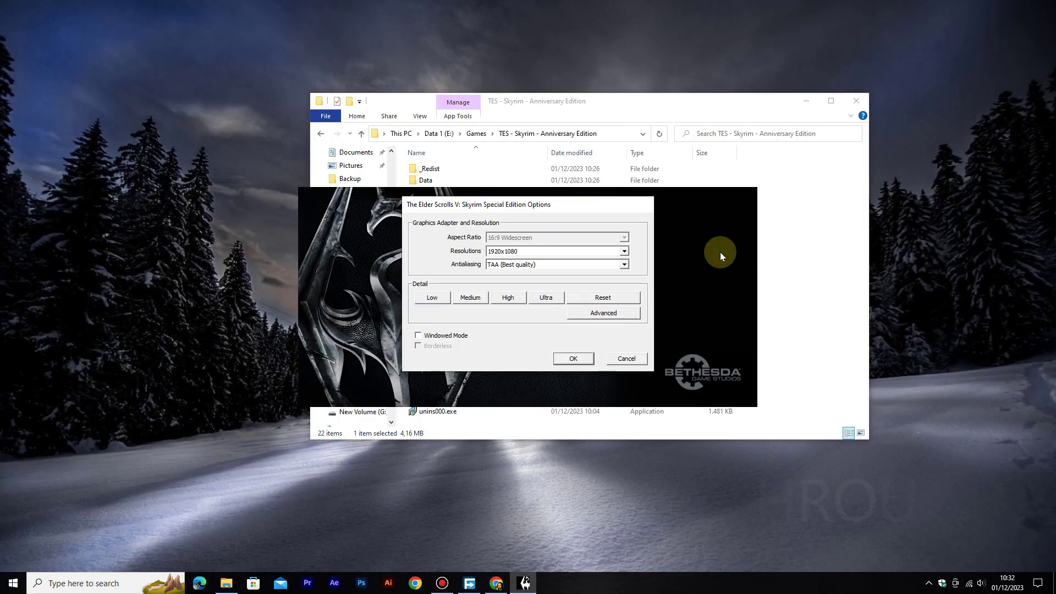
pyautogui.click(574, 360)
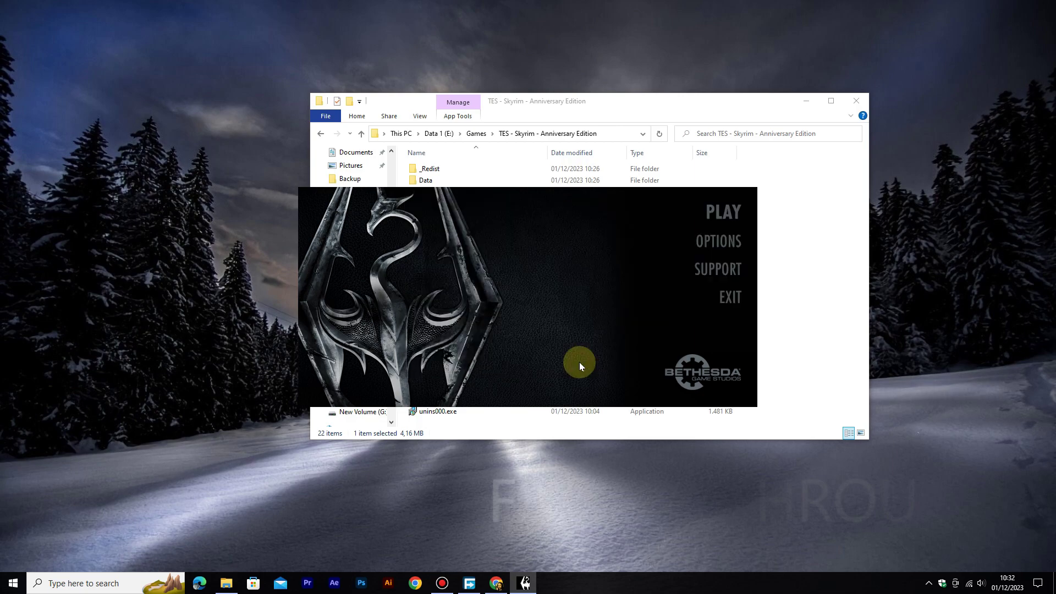
pyautogui.click(729, 299)
# Step: Launch the game from SkyrimSE.exe and enter the game world
pyautogui.doubleClick(498, 329)
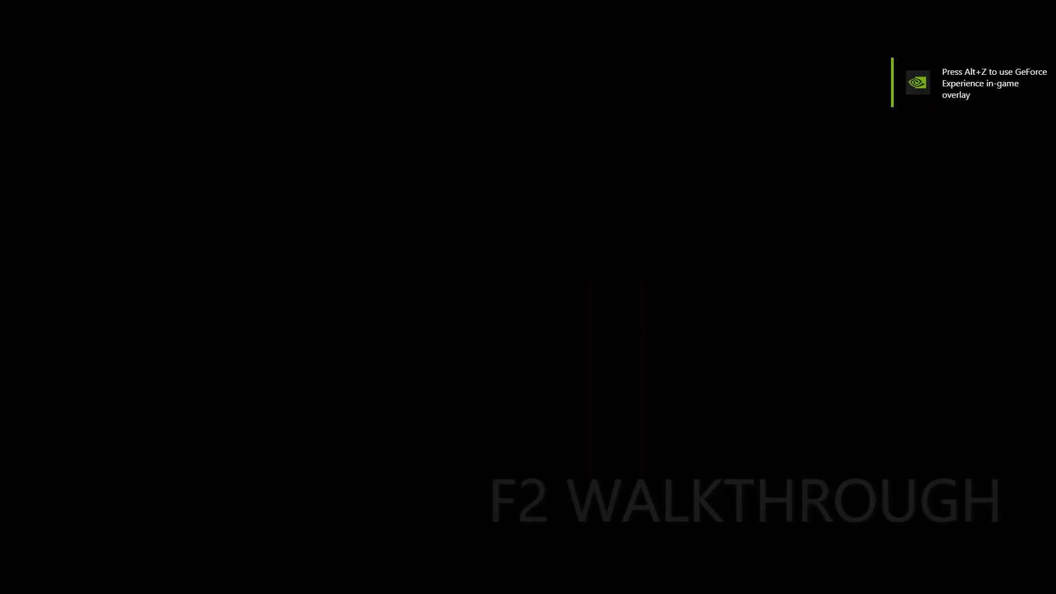
pyautogui.click(971, 408)
pyautogui.press('Return')
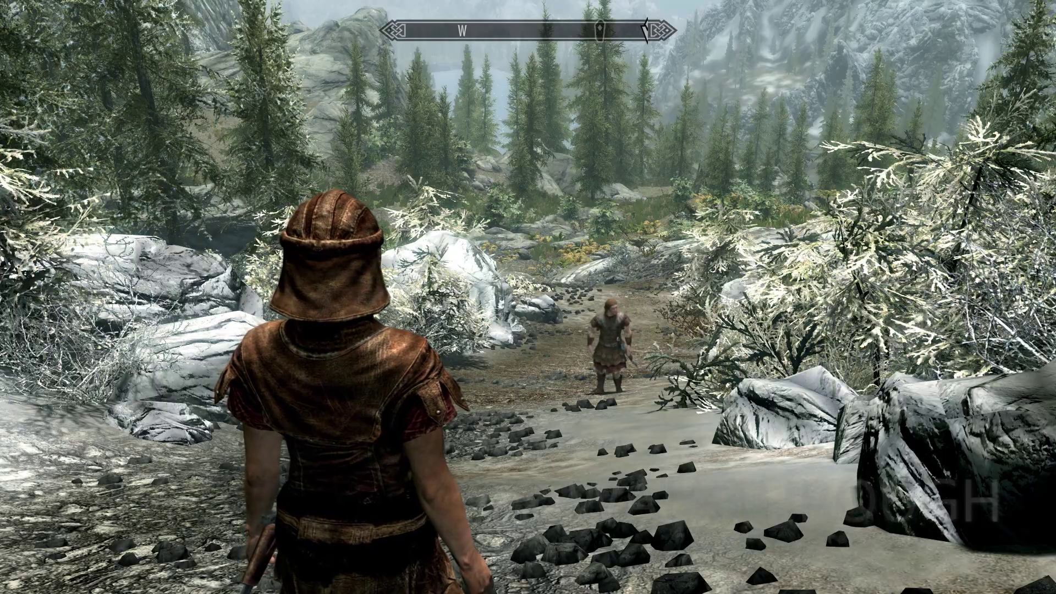
# Step: Check the installed Skyrim version on the System page of the journal
pyautogui.press('j')
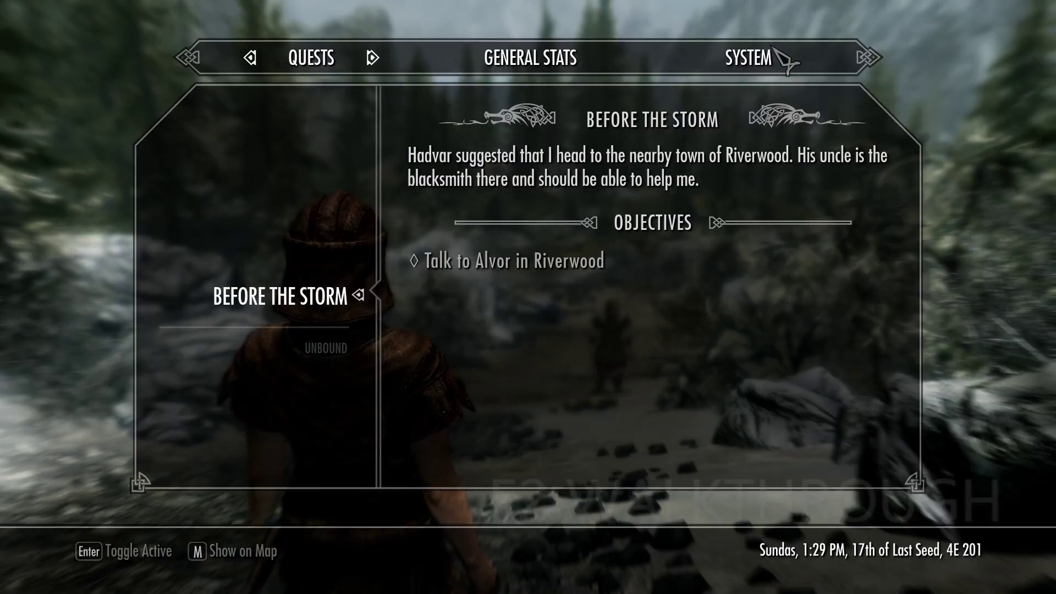
pyautogui.click(753, 64)
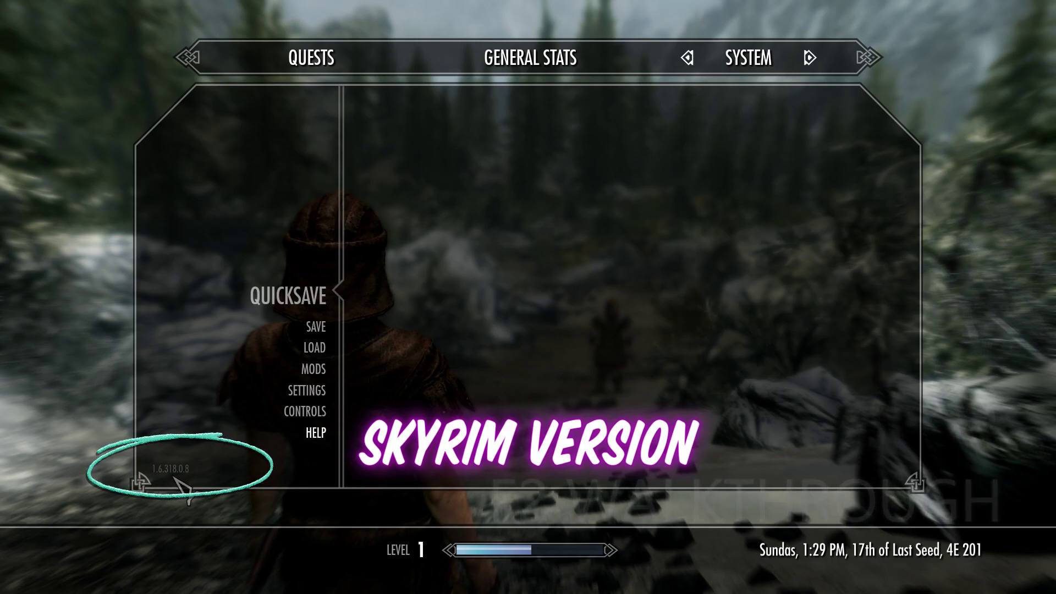
pyautogui.press('Escape')
# Step: Quit Skyrim to the desktop and confirm the exit
pyautogui.press('Escape')
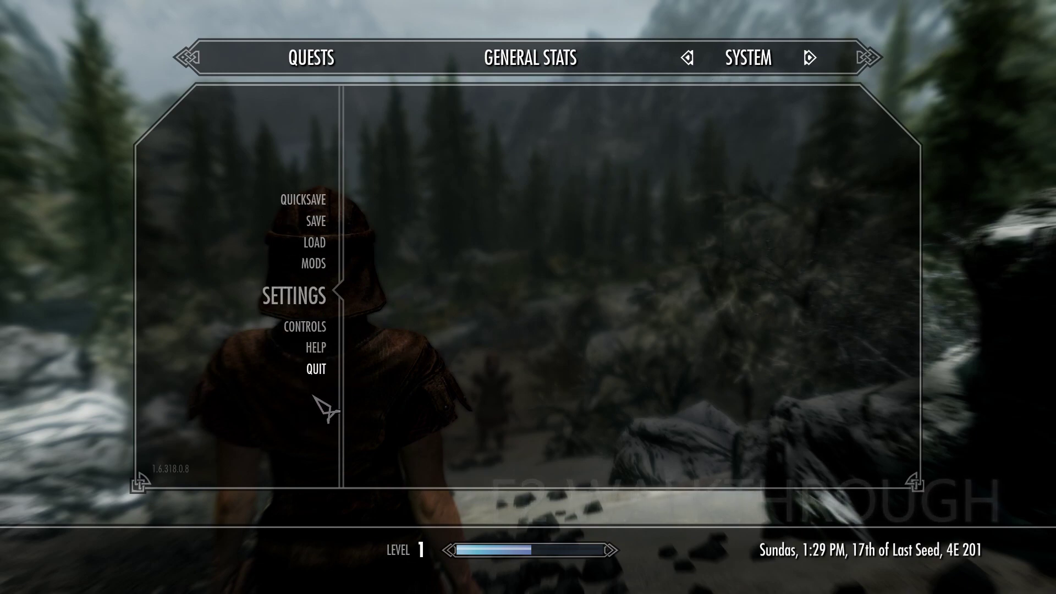
pyautogui.click(420, 315)
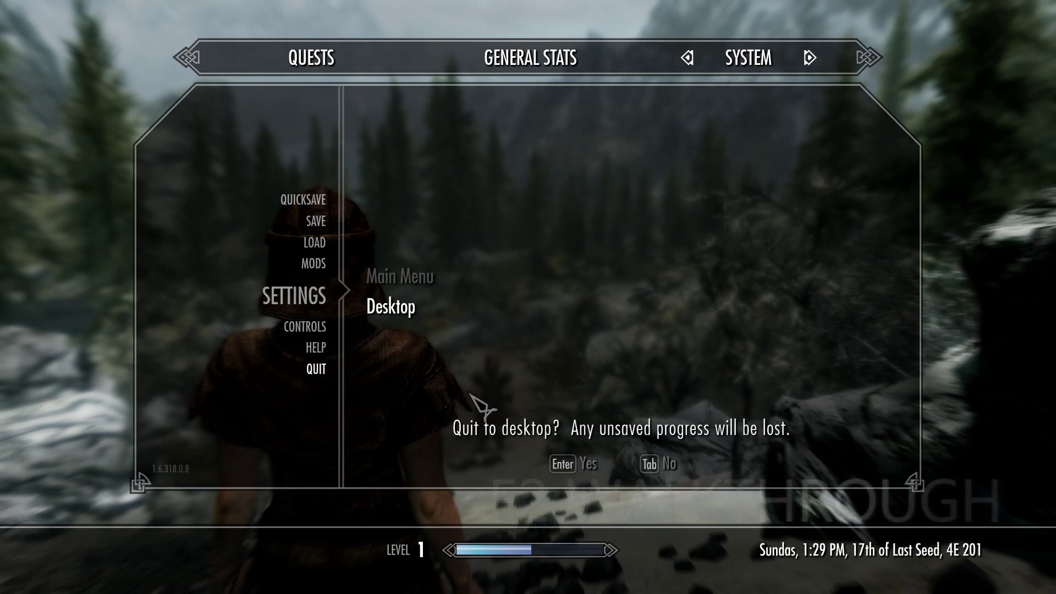
pyautogui.click(578, 467)
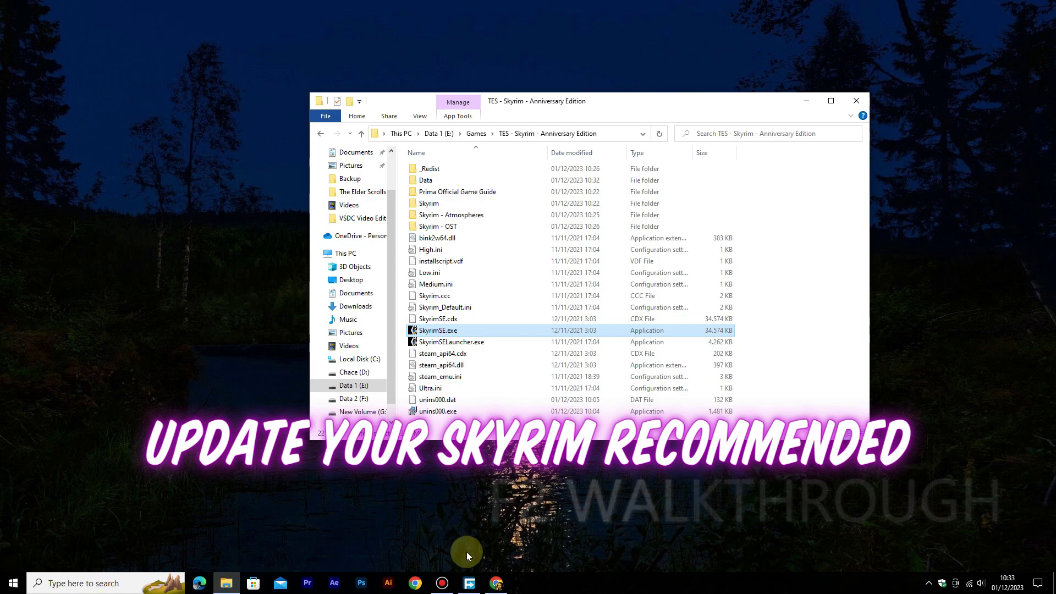
# Step: Switch to Free Download Manager, show the downloaded Update1.6.353.0-1.6.640.kuyhAa.7z in its folder and open the archive with 7-Zip
pyautogui.click(469, 583)
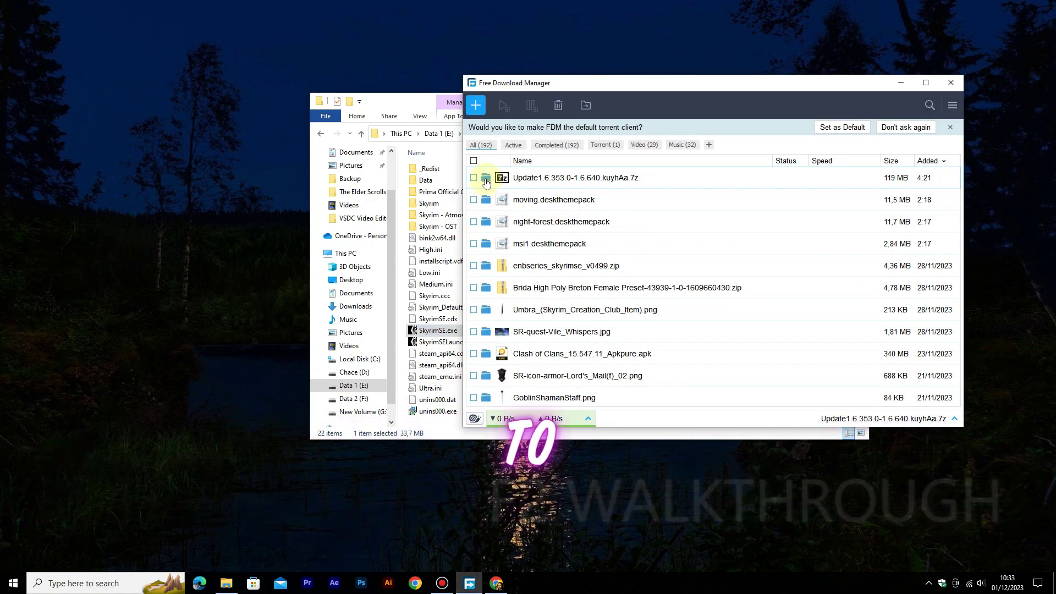
pyautogui.click(486, 178)
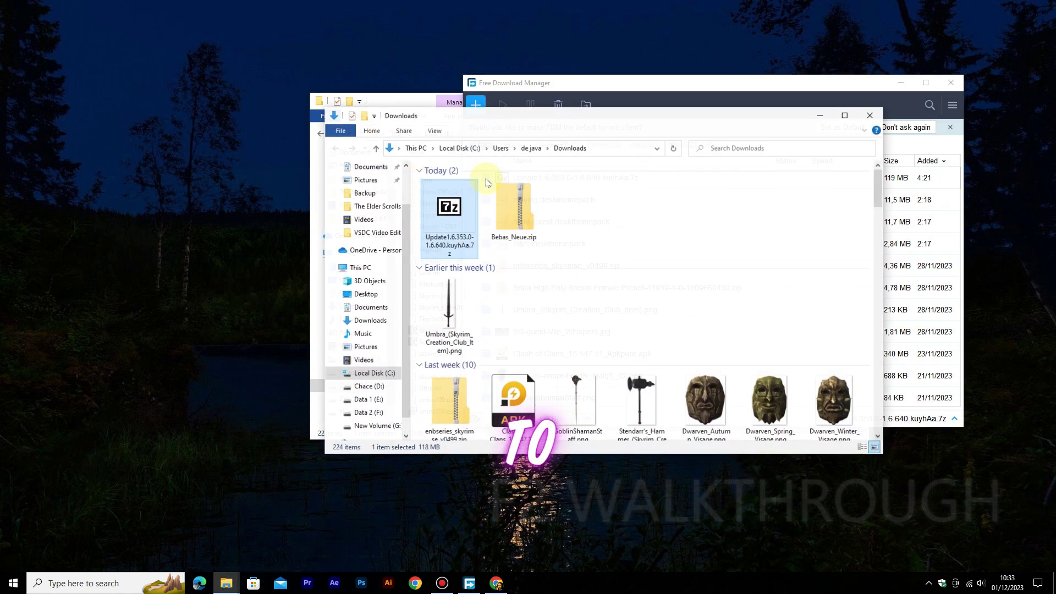
pyautogui.rightClick(455, 221)
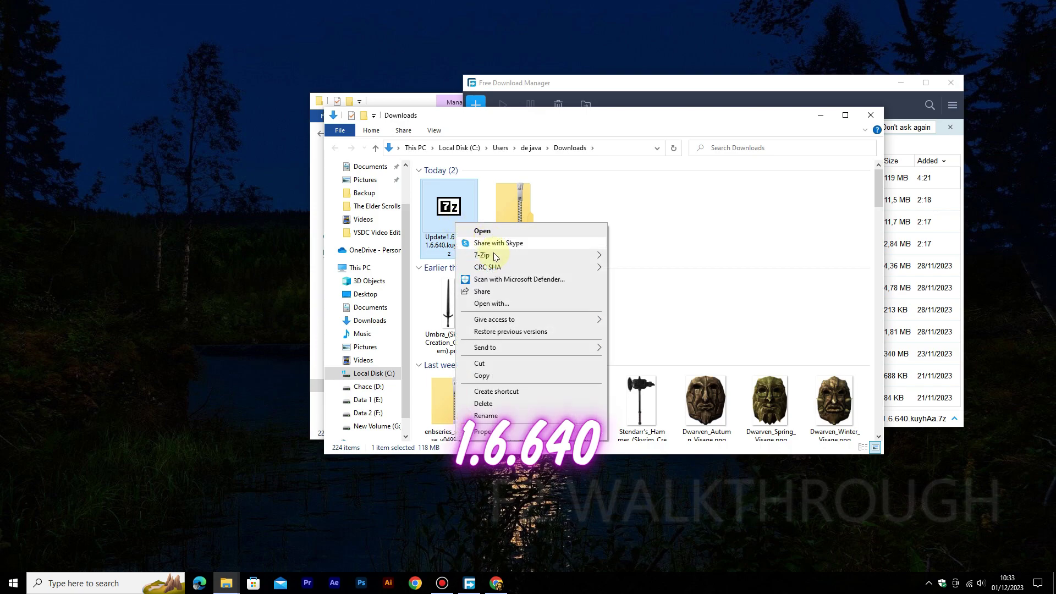
pyautogui.moveTo(537, 255)
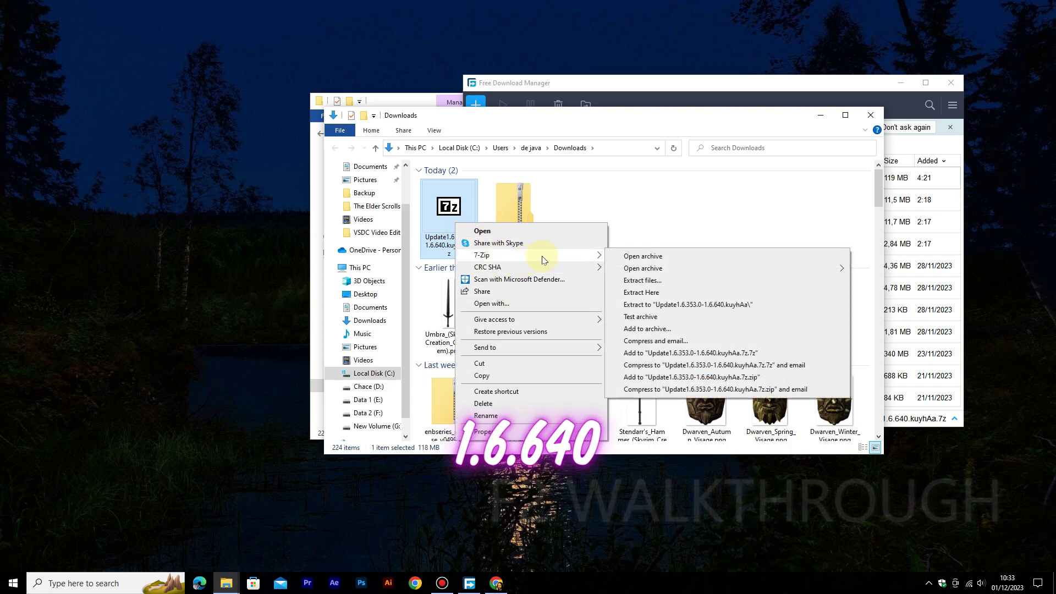
pyautogui.moveTo(654, 268)
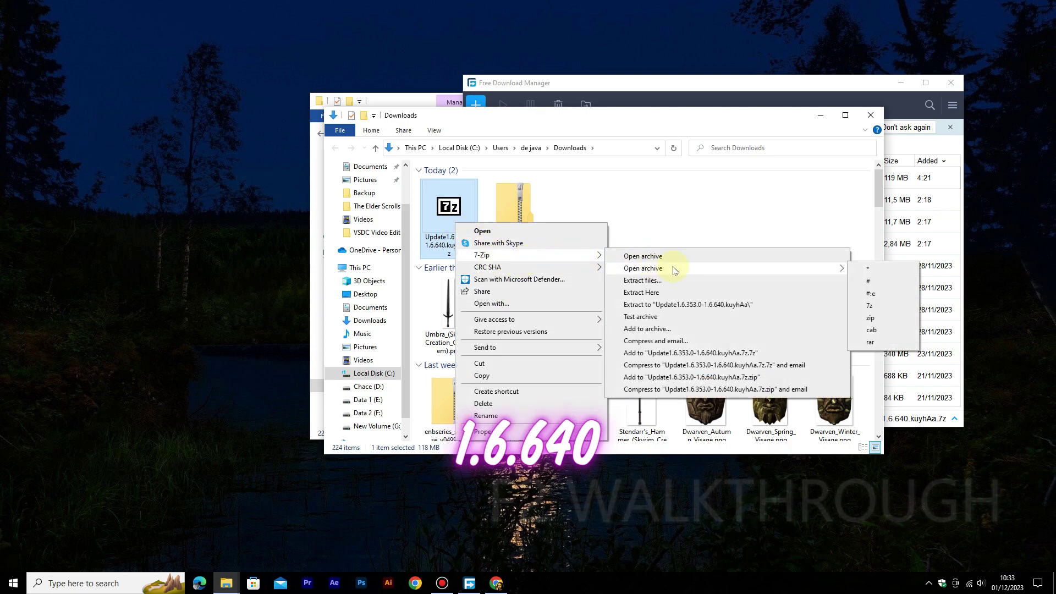
pyautogui.click(877, 274)
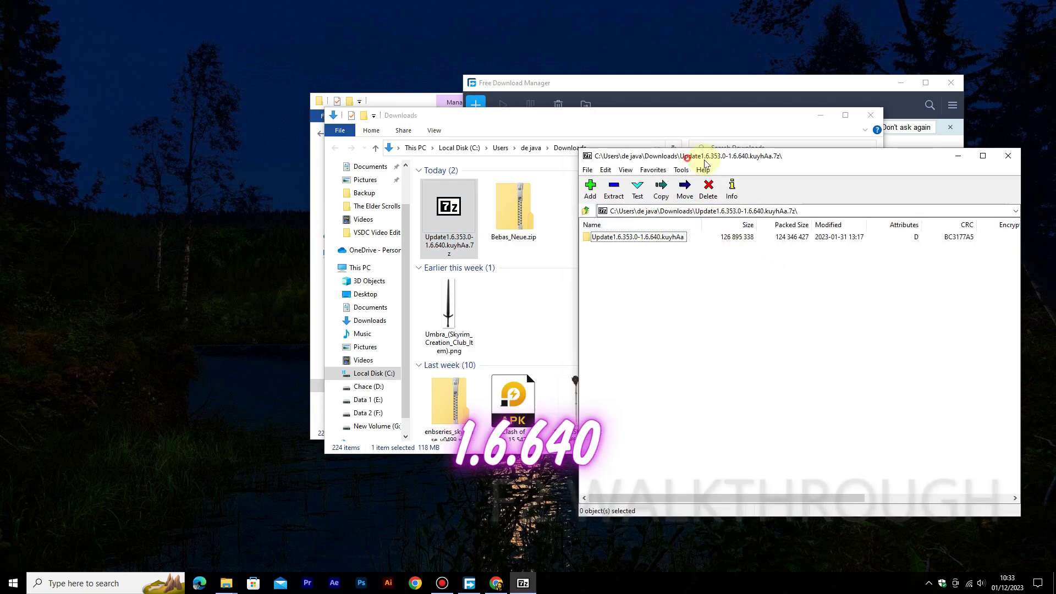
# Step: Extract the Update1.6.353.0-1.6.640.kuyhAa folder from the archive into Downloads, replacing the files with the same names
pyautogui.moveTo(705, 164); pyautogui.dragTo(813, 176)
pyautogui.moveTo(607, 220); pyautogui.dragTo(607, 220)
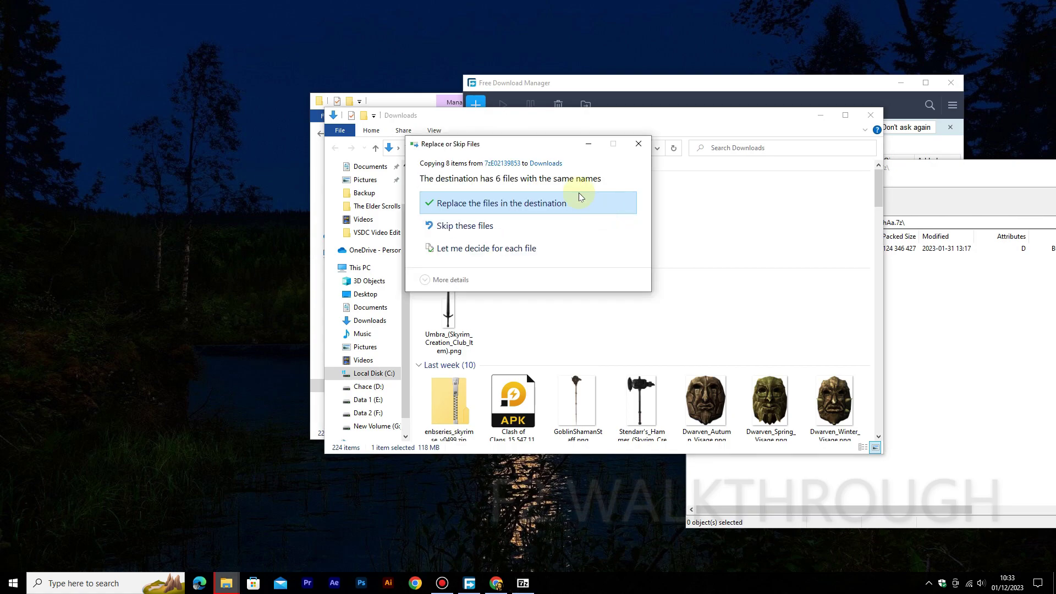
pyautogui.click(579, 198)
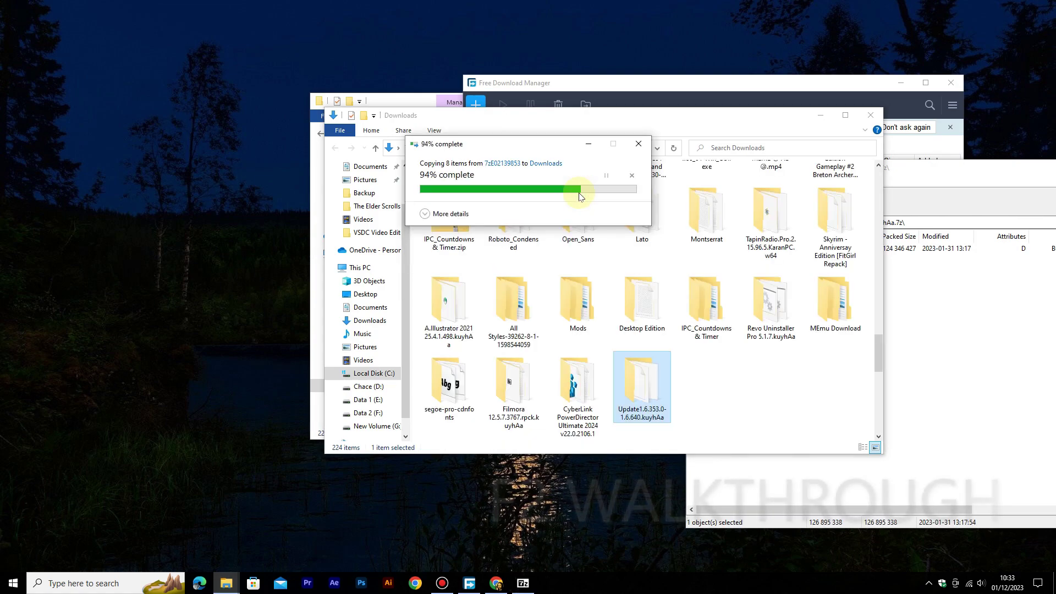
# Step: Open the extracted Update1.6.353.0-1.6.640.kuyhAa folder and close the 7-Zip archive window
pyautogui.doubleClick(643, 390)
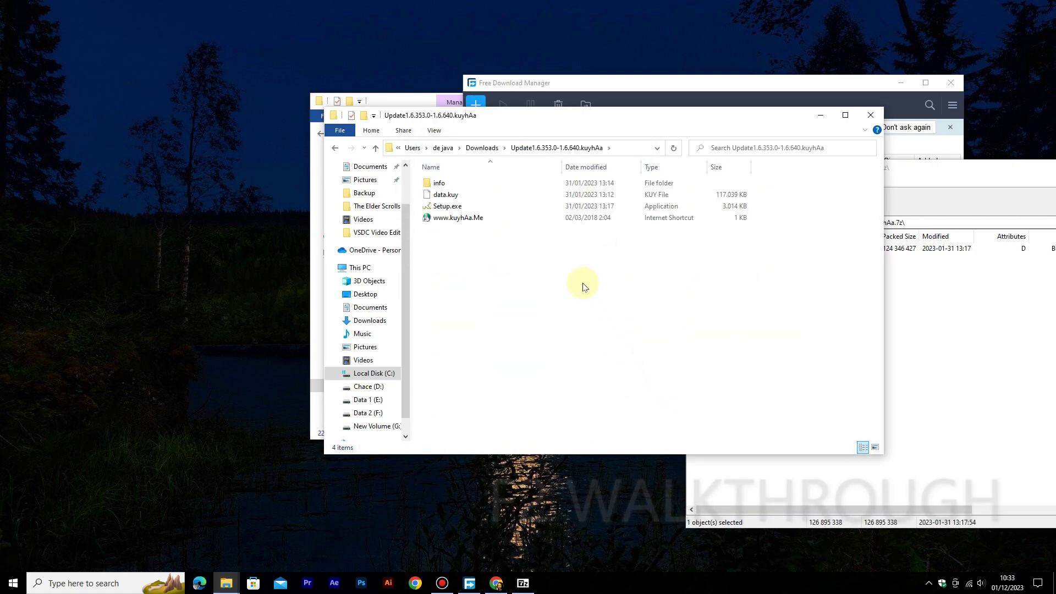
pyautogui.moveTo(905, 167); pyautogui.dragTo(661, 159)
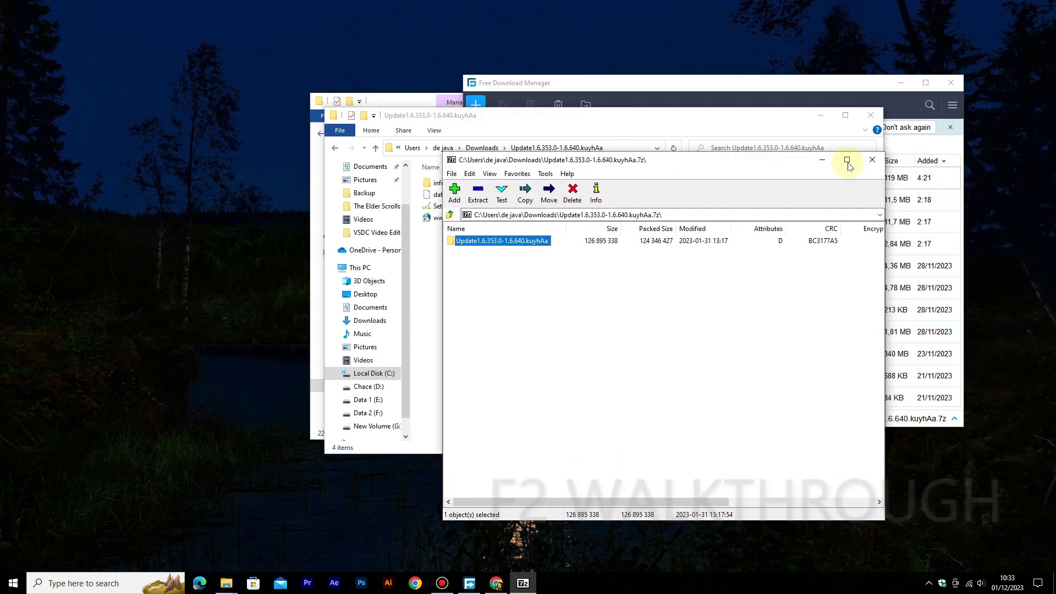
pyautogui.click(871, 161)
# Step: Run Setup.exe and install the update to D:\Games\The Elder Scrolls V Skyrim Anniversary Edition
pyautogui.click(477, 207)
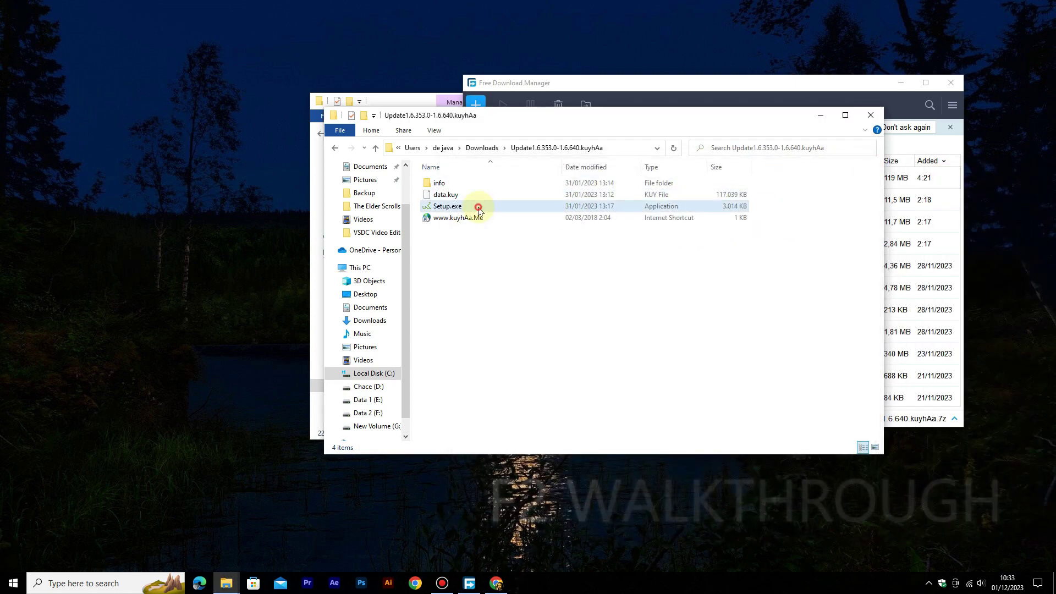
pyautogui.click(478, 208)
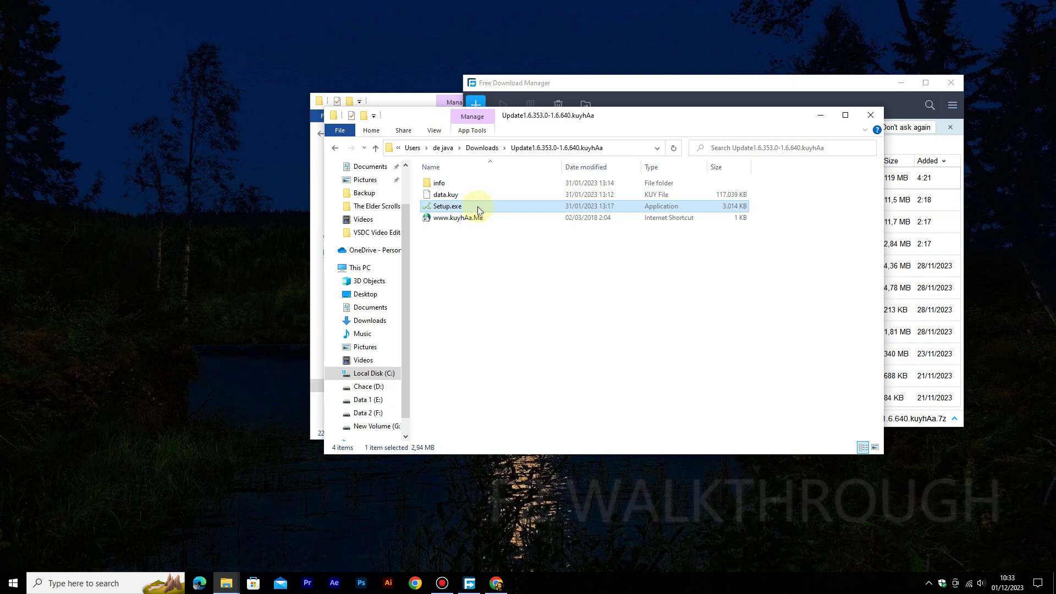
pyautogui.click(489, 207)
pyautogui.doubleClick(464, 208)
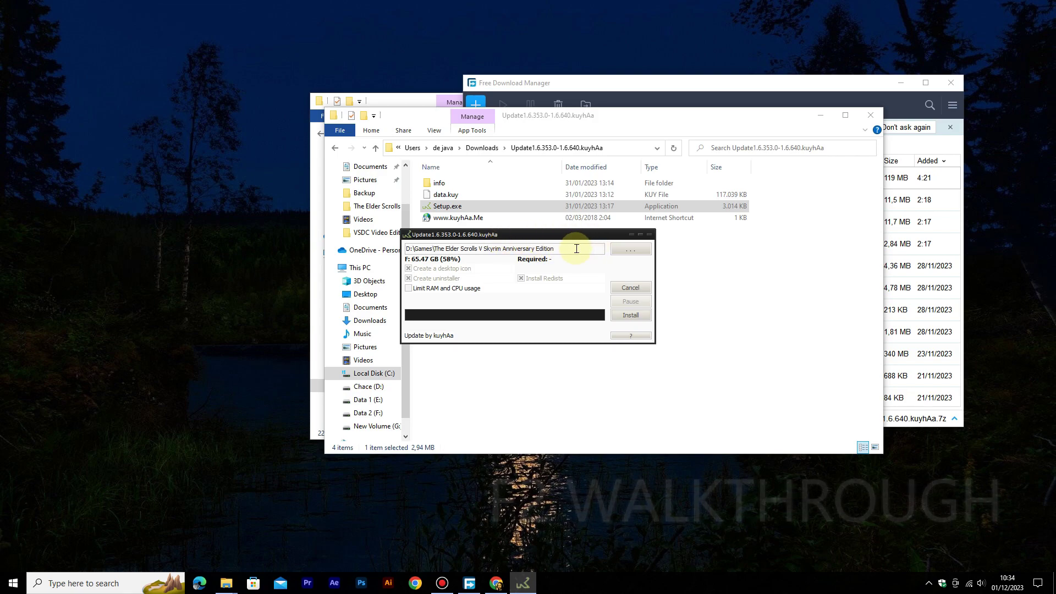
pyautogui.click(633, 316)
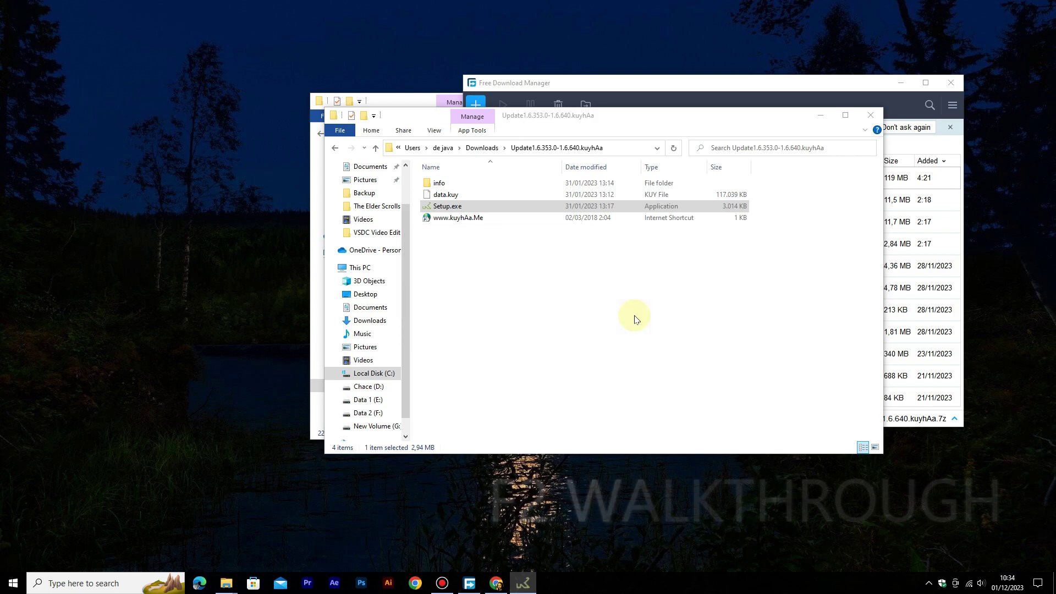
pyautogui.click(642, 301)
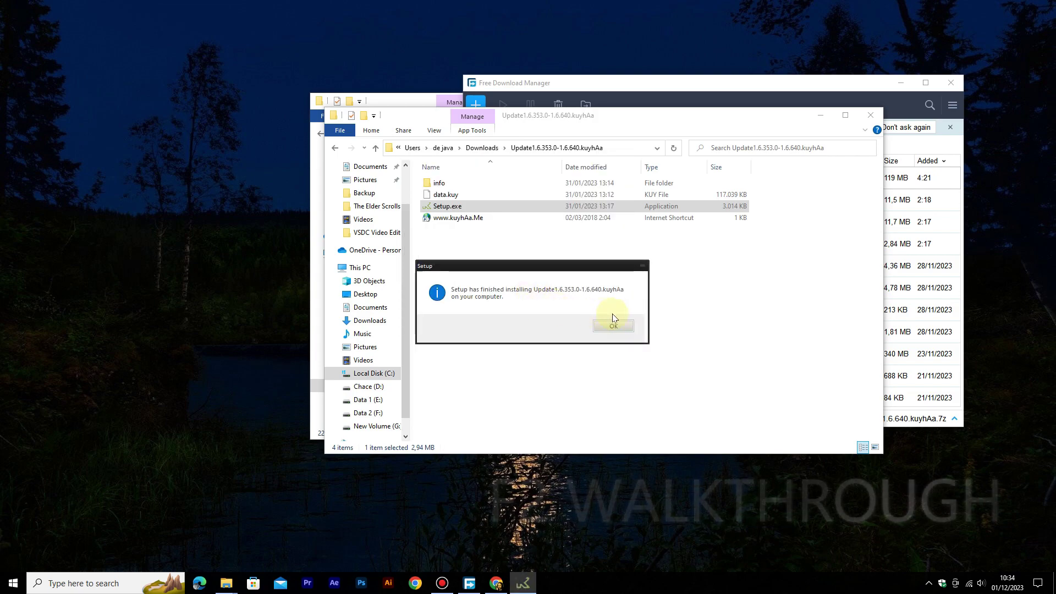
pyautogui.click(614, 328)
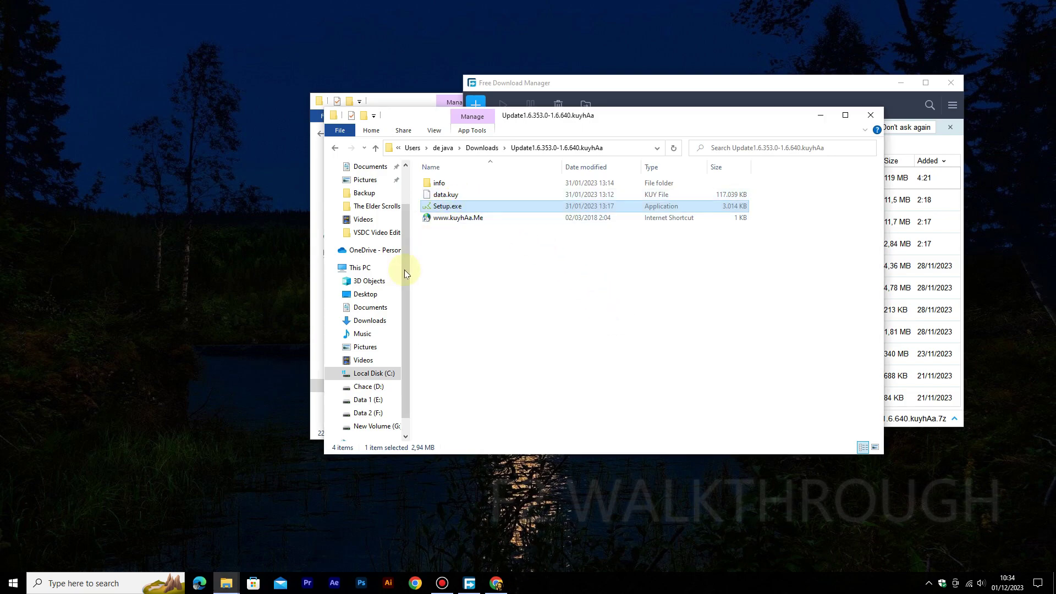
# Step: Open The Elder Scrolls V Skyrim Anniversary Edition folder inside Games on the Chace (D:) drive
pyautogui.click(363, 268)
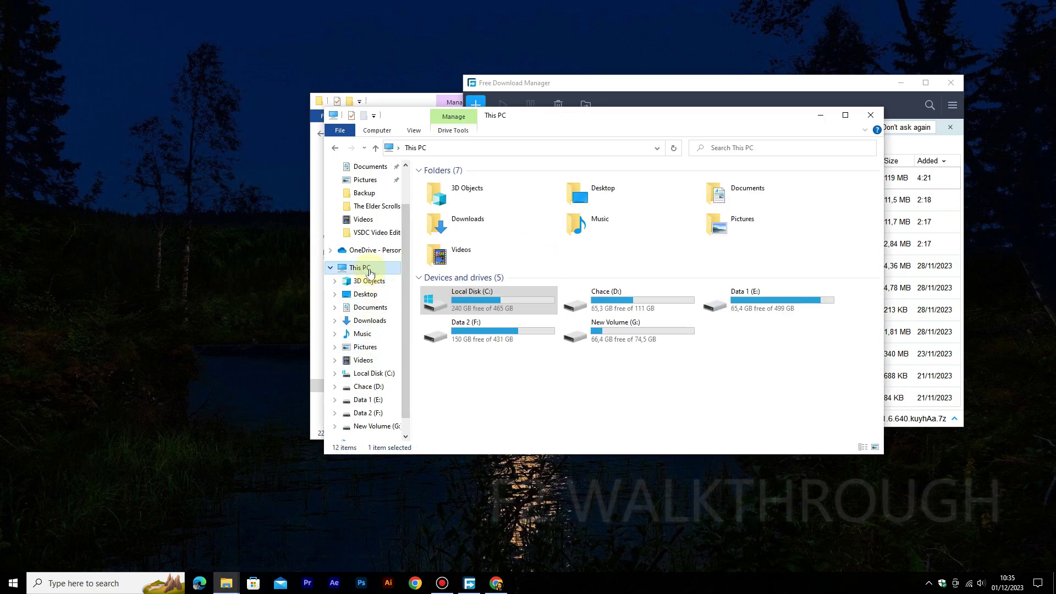
pyautogui.doubleClick(622, 314)
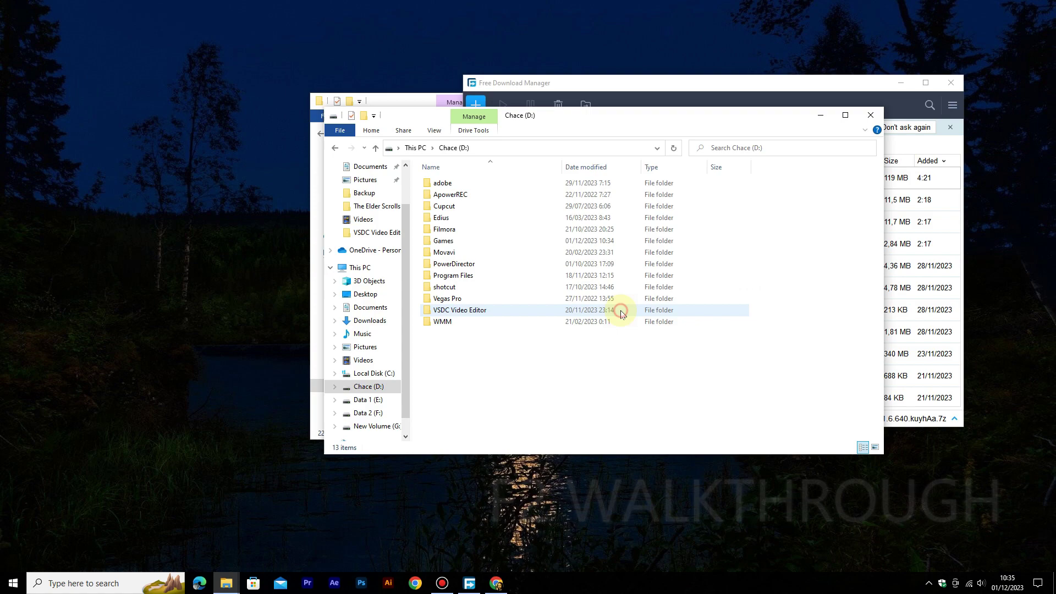
pyautogui.doubleClick(525, 247)
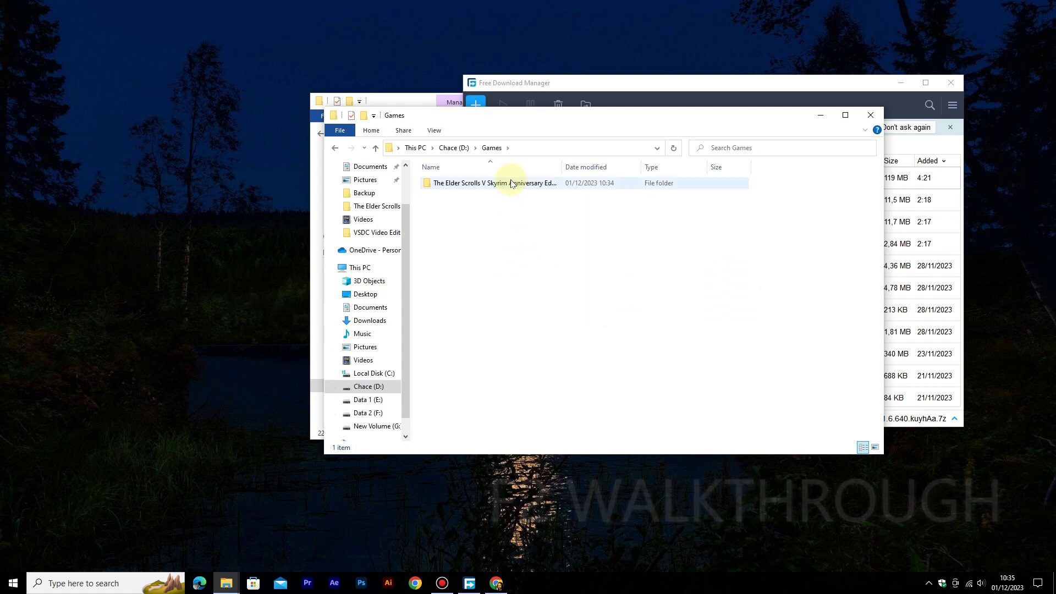
pyautogui.doubleClick(507, 182)
pyautogui.click(510, 183)
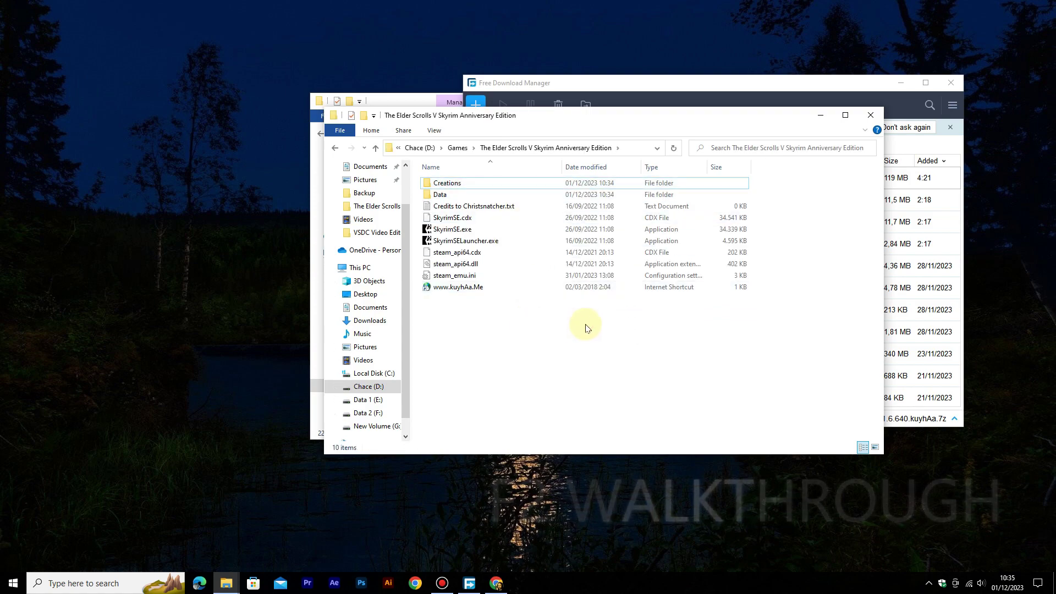
pyautogui.moveTo(620, 330); pyautogui.dragTo(523, 301)
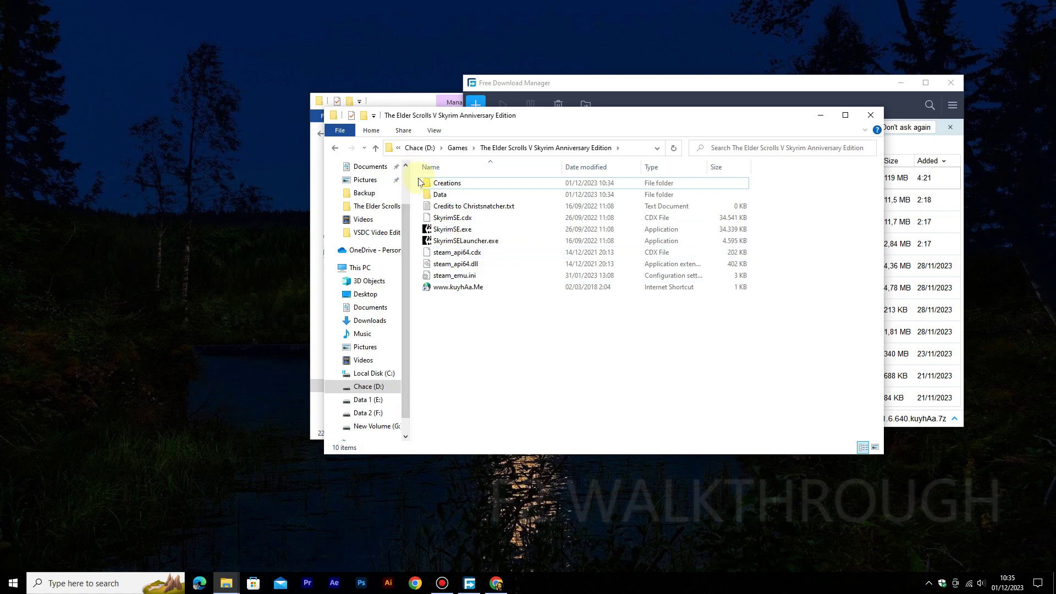
pyautogui.moveTo(418, 182); pyautogui.dragTo(480, 278)
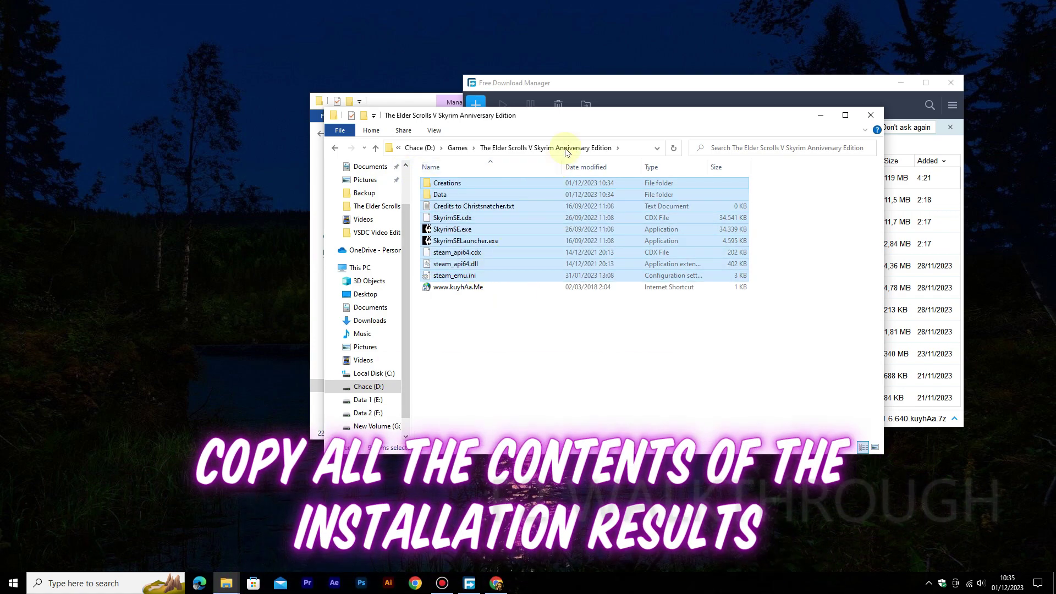
pyautogui.click(408, 105)
pyautogui.moveTo(598, 103); pyautogui.dragTo(383, 97)
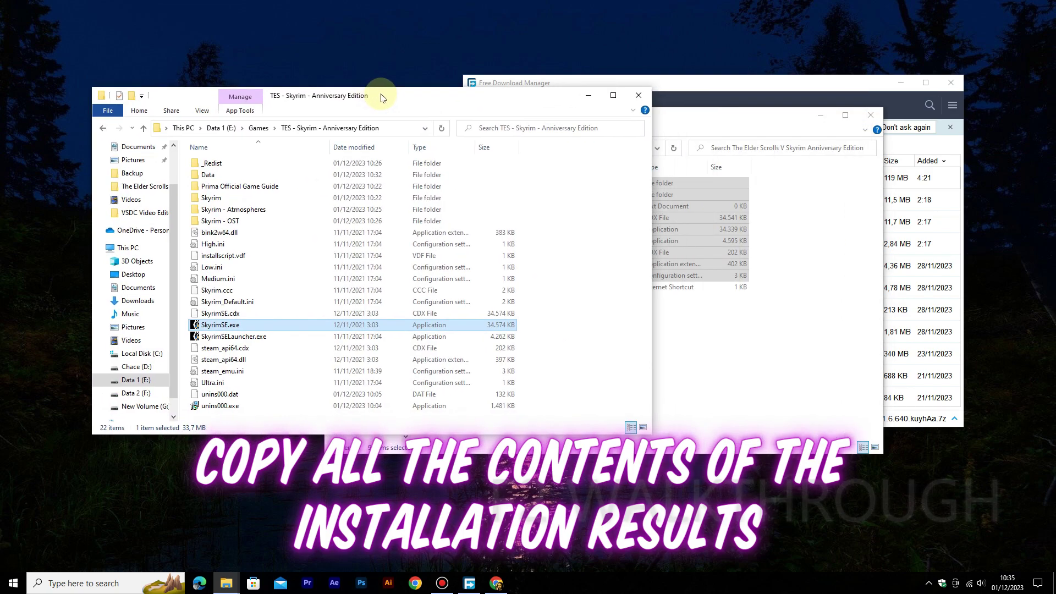
pyautogui.moveTo(682, 118); pyautogui.dragTo(815, 128)
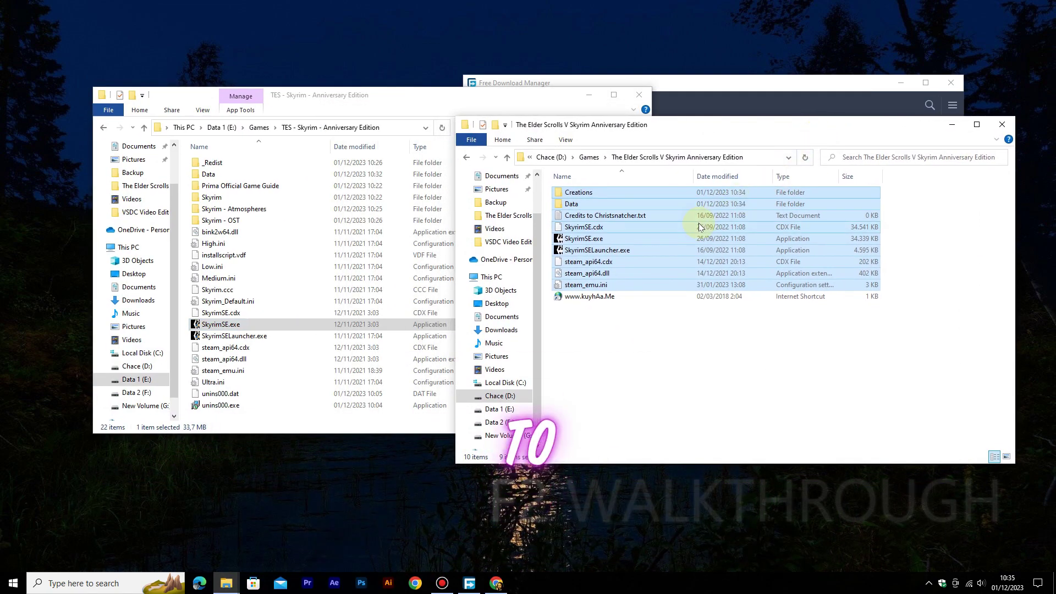
pyautogui.rightClick(699, 225)
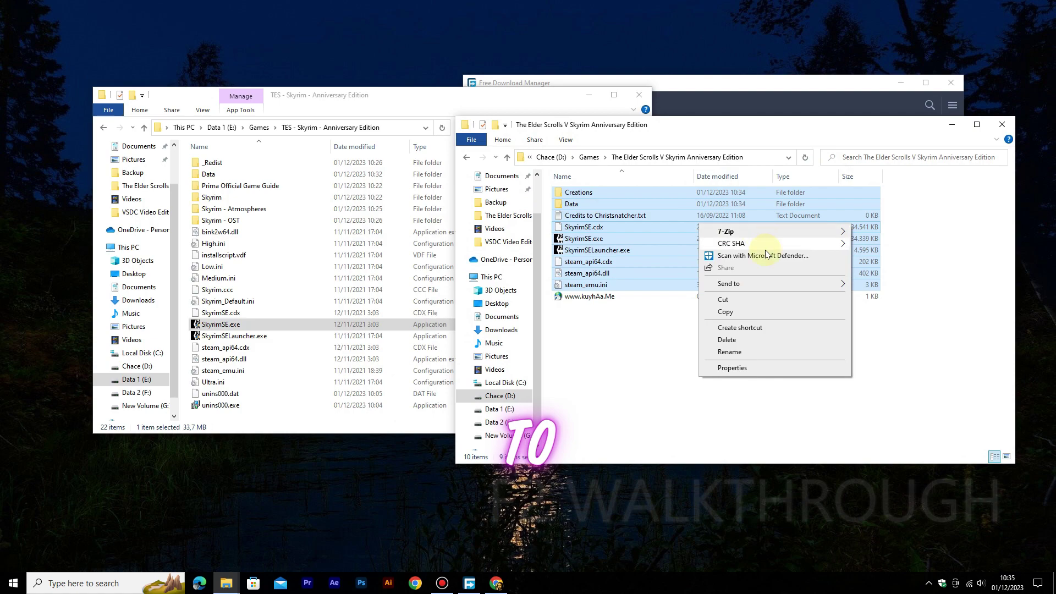
pyautogui.click(725, 312)
# Step: Paste the copied items into E:\Games\TES - Skyrim - Anniversary Edition, replacing the files with the same names, and refresh the folder
pyautogui.click(338, 96)
pyautogui.click(575, 221)
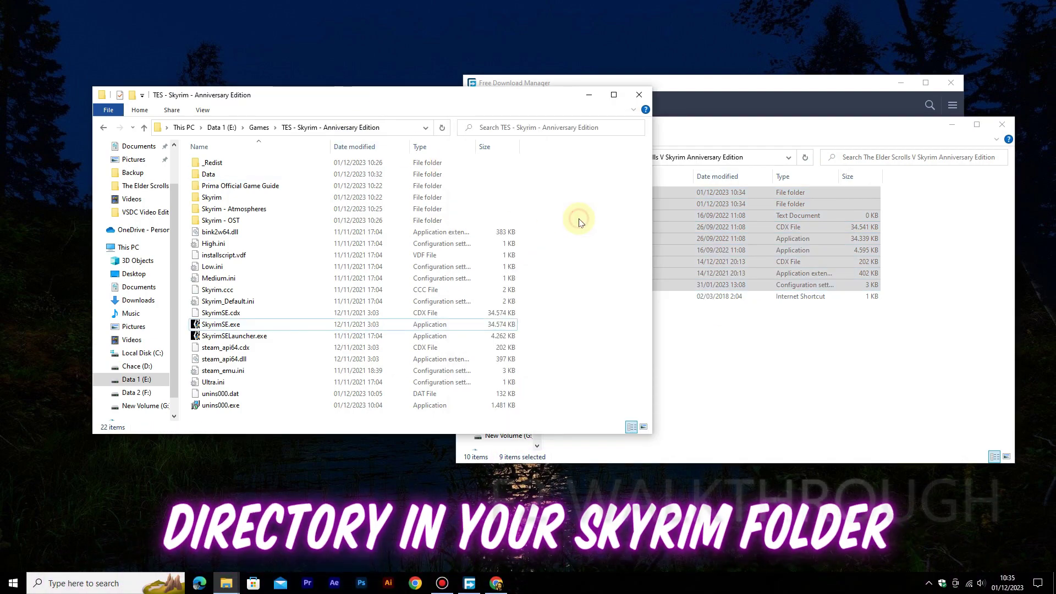
pyautogui.rightClick(579, 220)
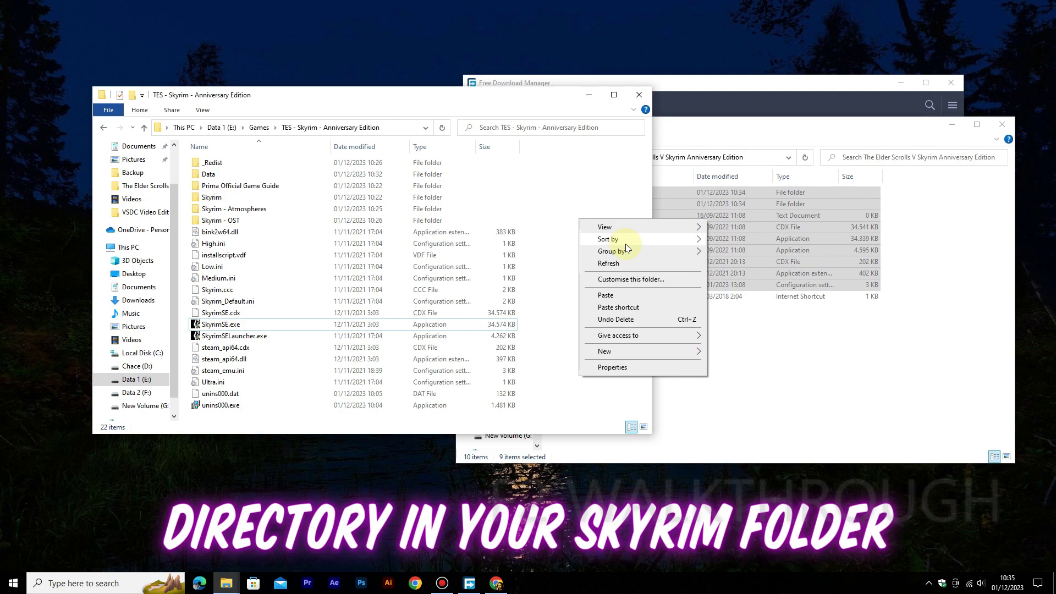
pyautogui.click(641, 294)
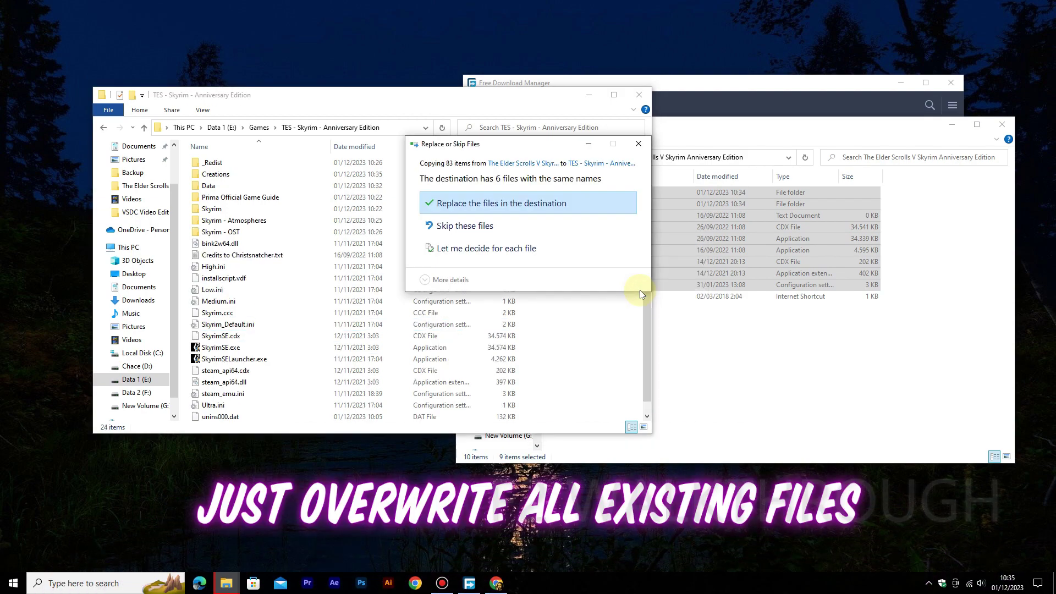
pyautogui.click(567, 205)
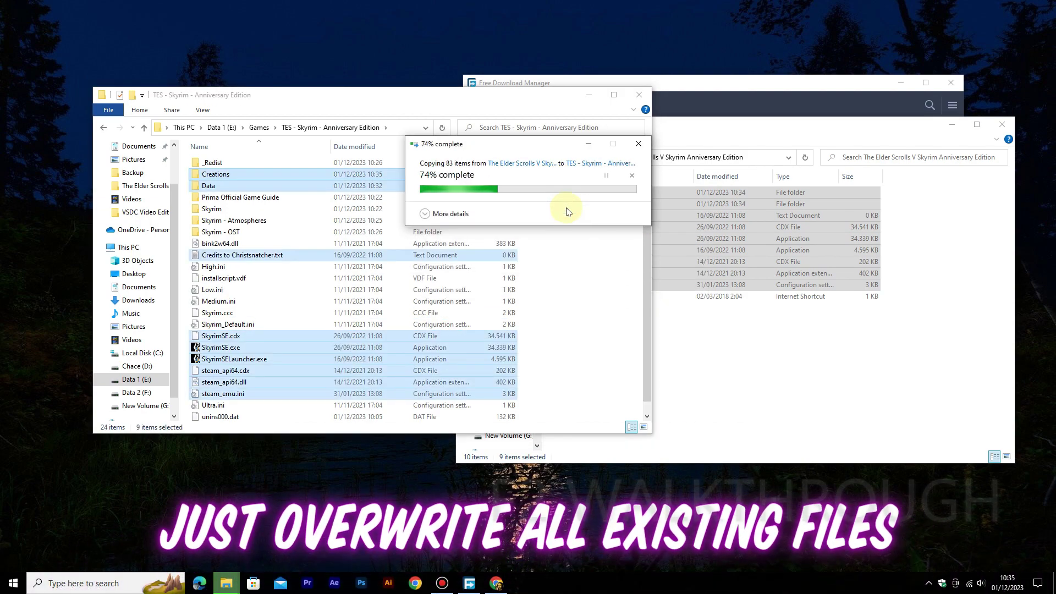
pyautogui.rightClick(570, 209)
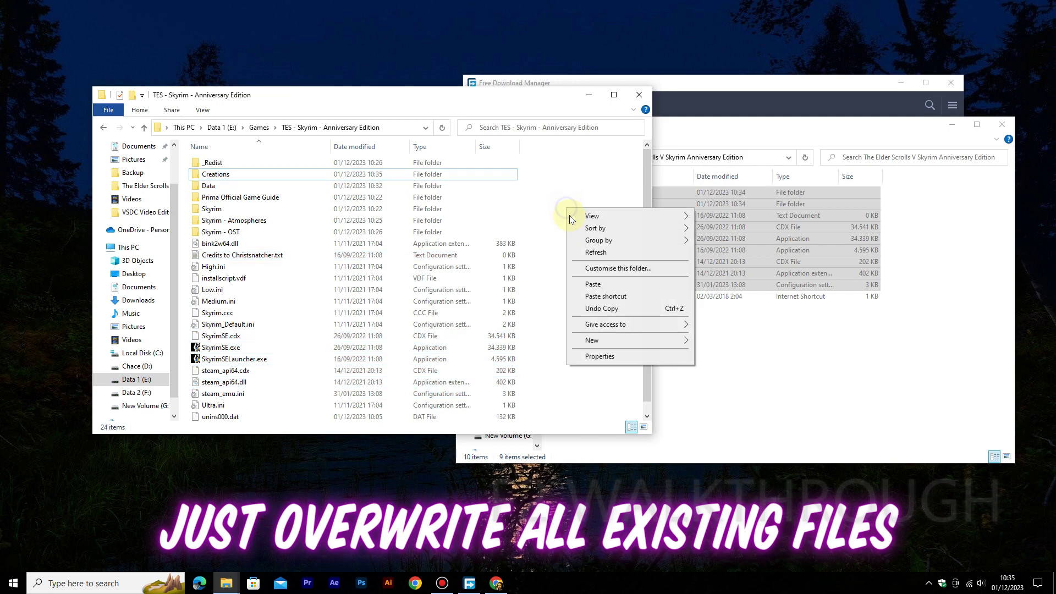
pyautogui.click(593, 253)
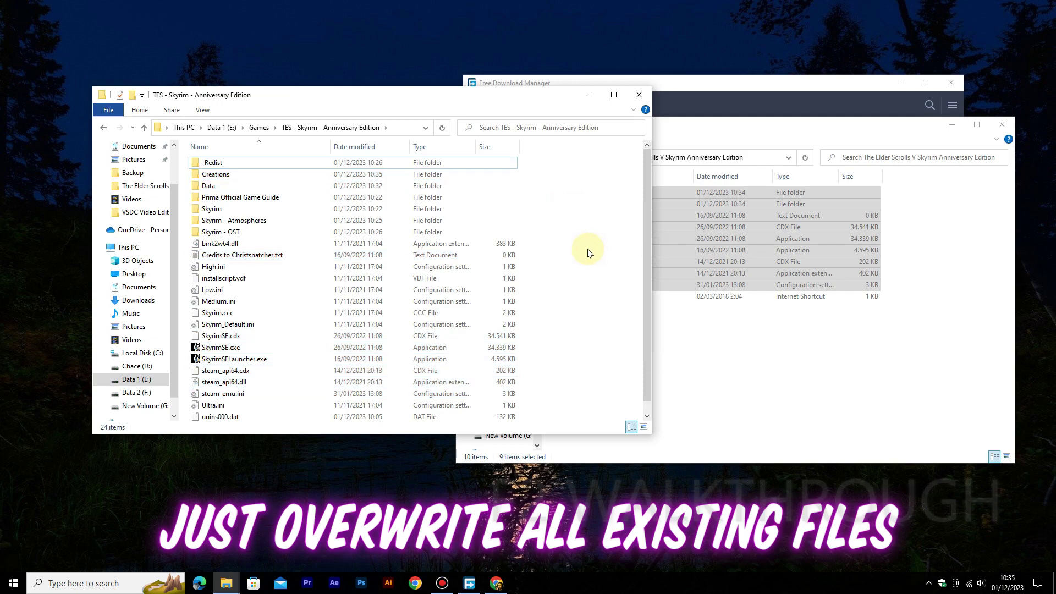
# Step: Launch SkyrimSE.exe, enter the game and check its version on the journal's System page
pyautogui.click(291, 350)
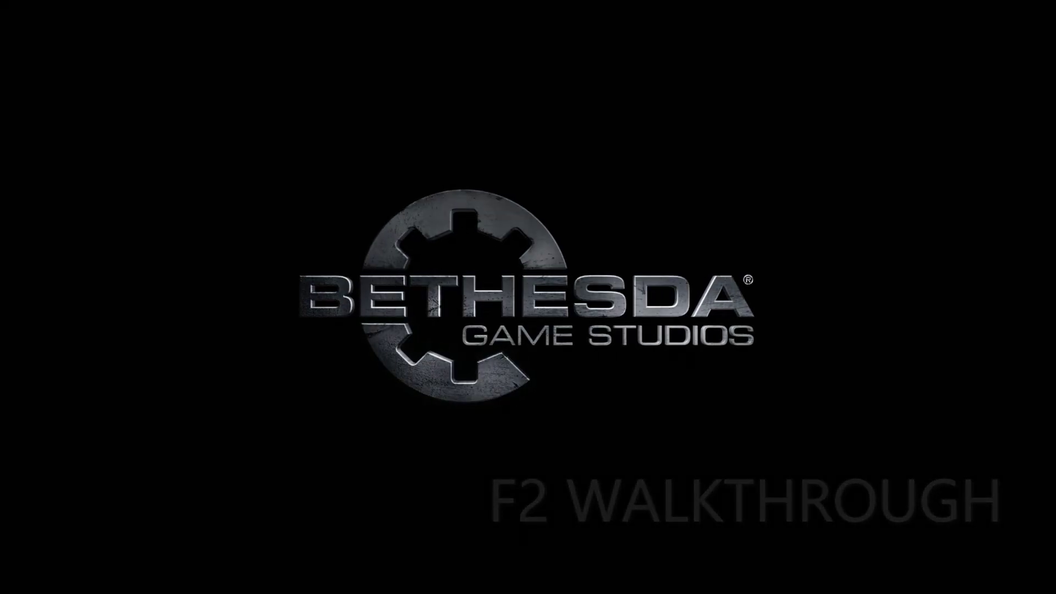
pyautogui.press('Return')
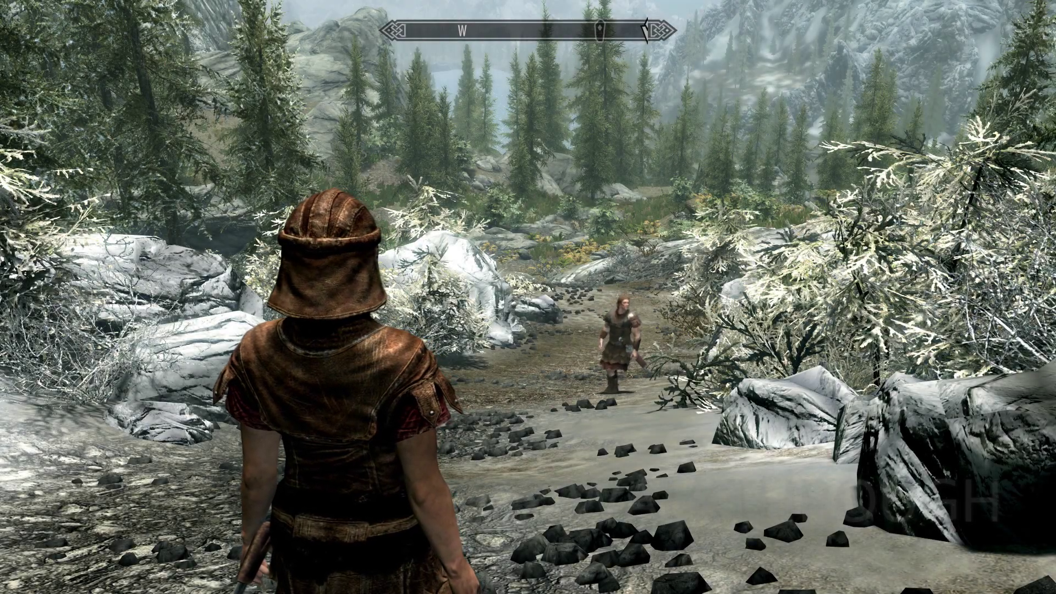
pyautogui.press('j')
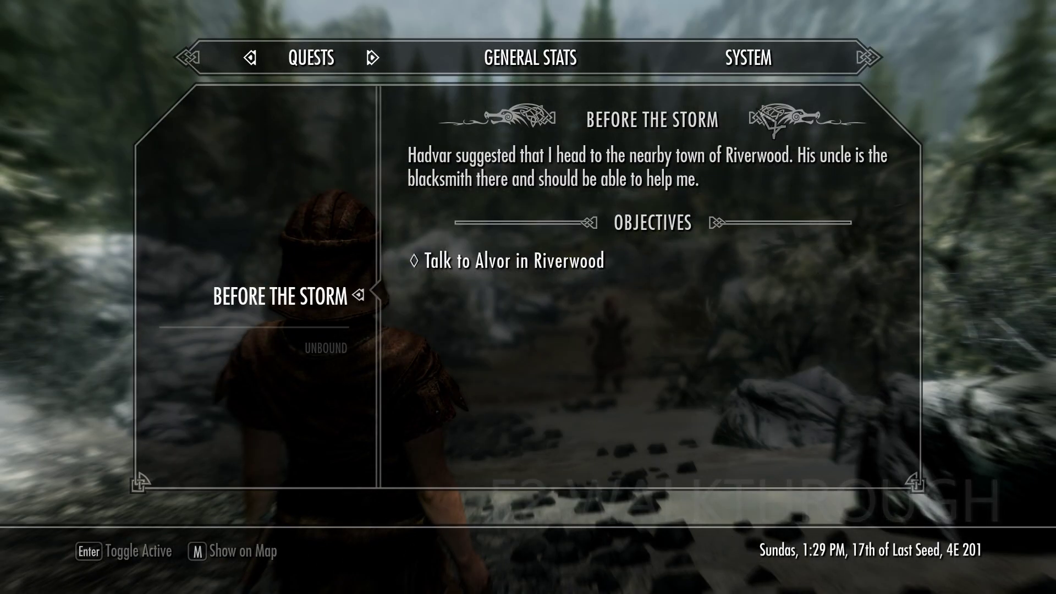
pyautogui.click(750, 69)
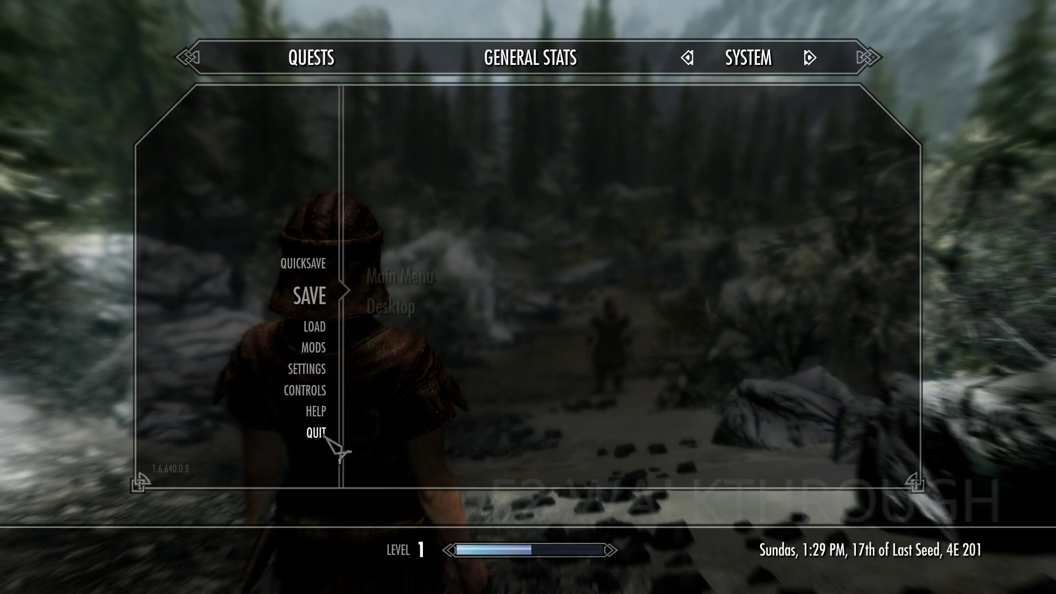
# Step: Quit the game to the desktop and refresh the TES - Skyrim - Anniversary Edition folder
pyautogui.click(395, 311)
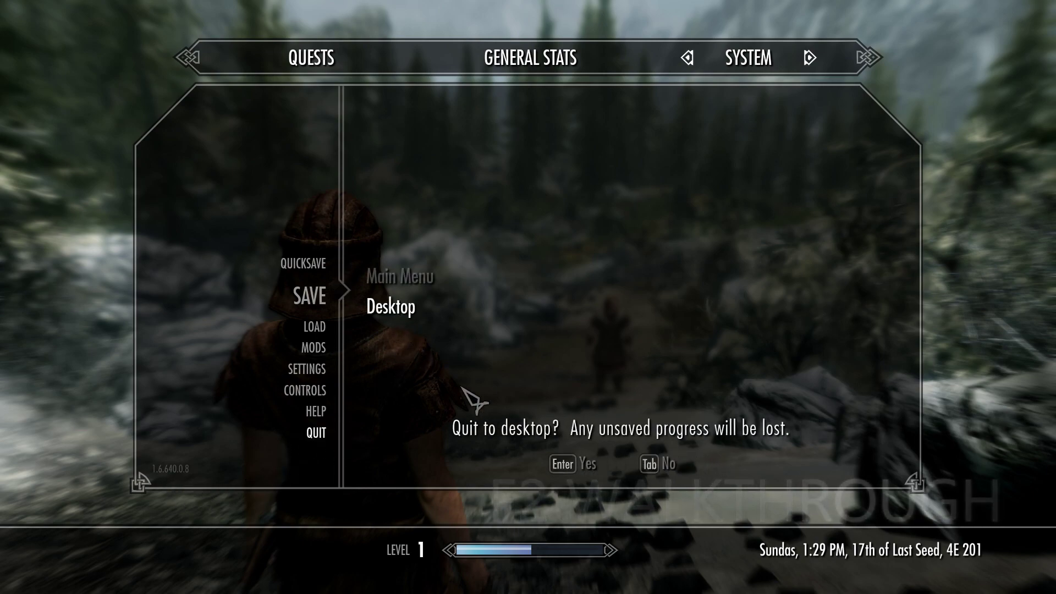
pyautogui.click(572, 464)
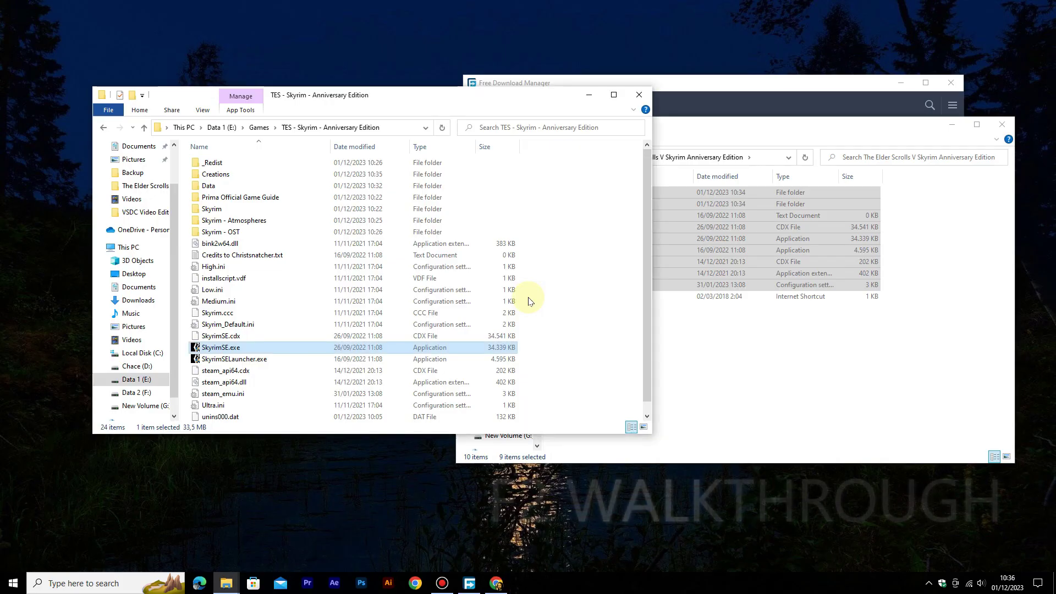
pyautogui.rightClick(553, 293)
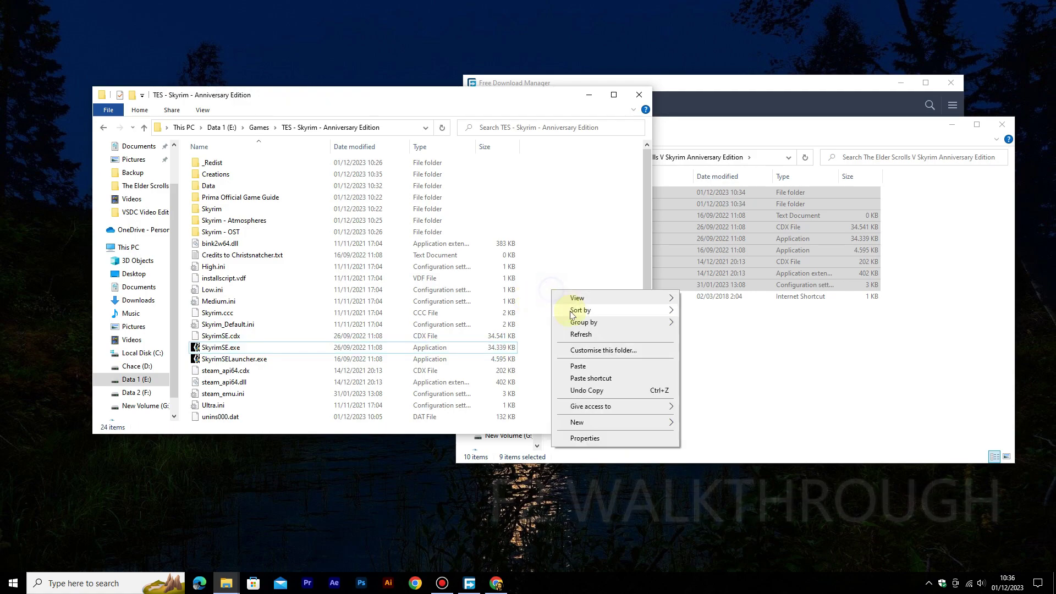
pyautogui.click(575, 334)
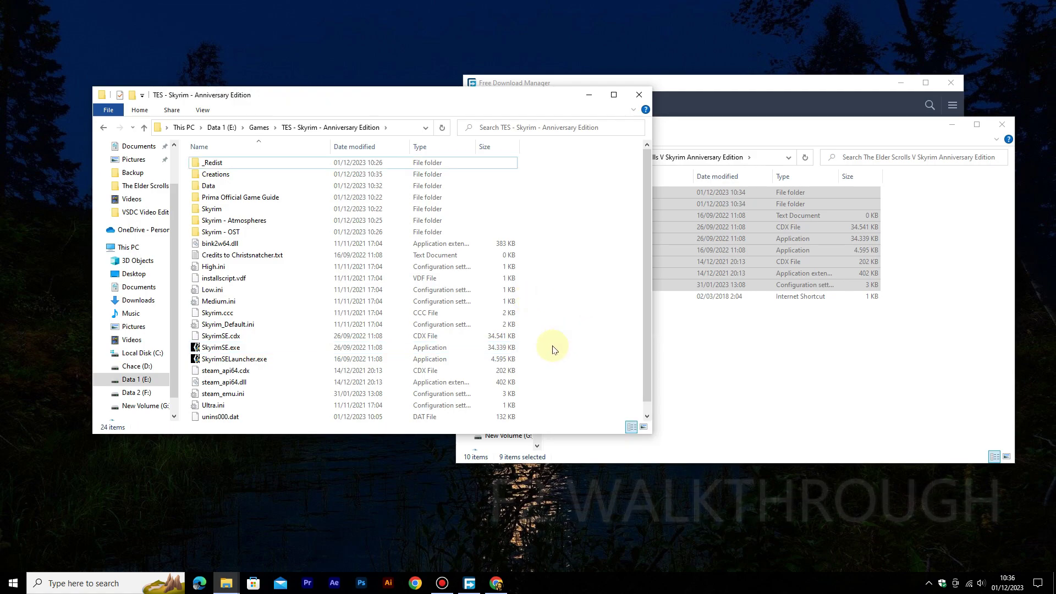
# Step: Switch to Chrome and search Google for "skse64 skyrim anniversary edition"
pyautogui.click(501, 586)
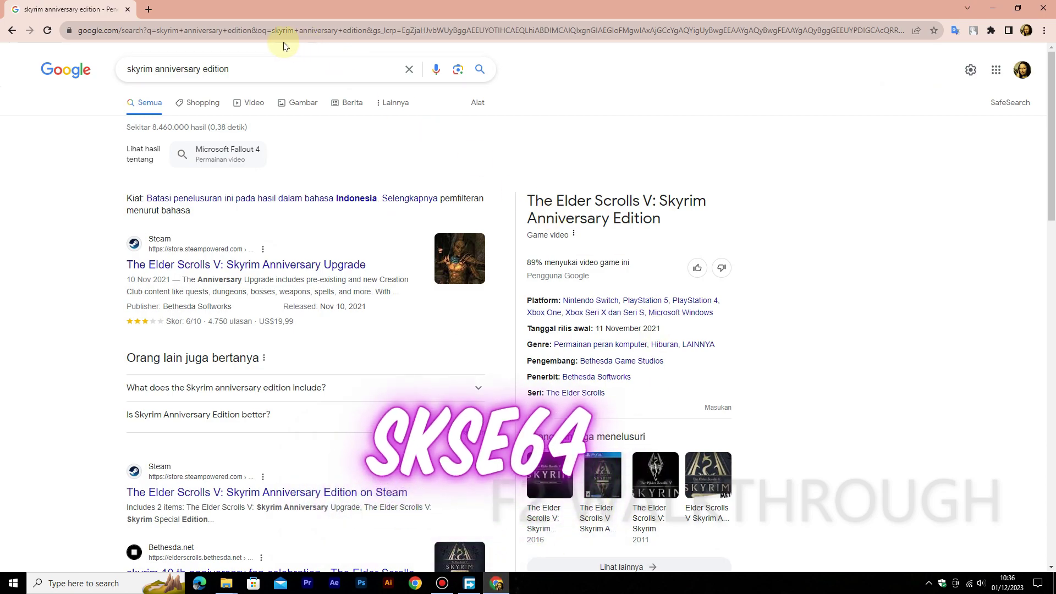
pyautogui.click(252, 64)
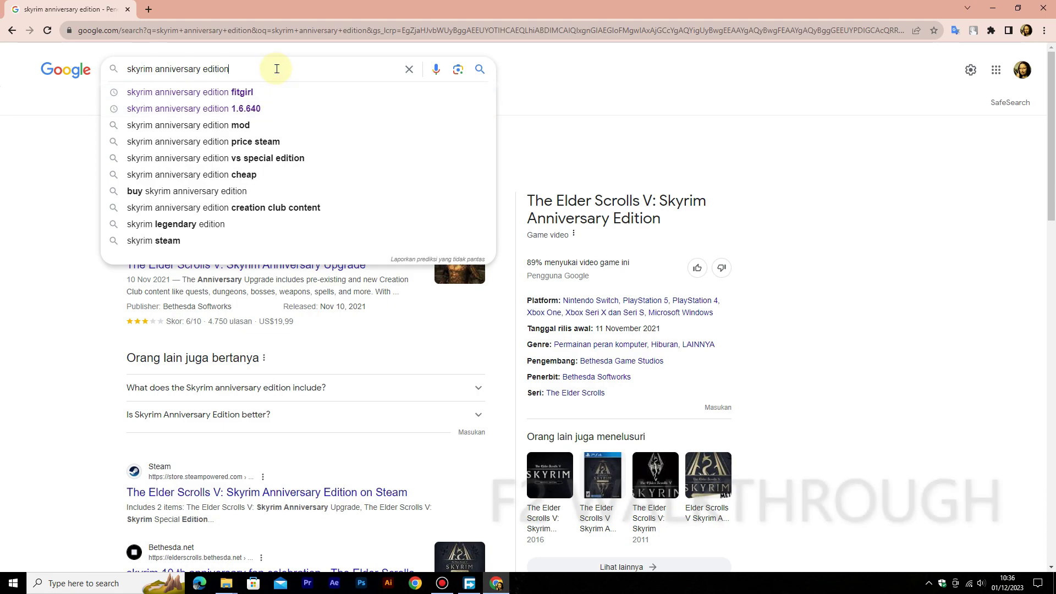
pyautogui.press('BackSpace')
pyautogui.press('BackSpace')
pyautogui.press('BackSpace')
pyautogui.press('BackSpace')
pyautogui.press('BackSpace')
pyautogui.press('BackSpace')
pyautogui.press('BackSpace')
pyautogui.press('BackSpace')
pyautogui.press('BackSpace')
pyautogui.press('BackSpace')
pyautogui.press('BackSpace')
pyautogui.press('BackSpace')
pyautogui.press('BackSpace')
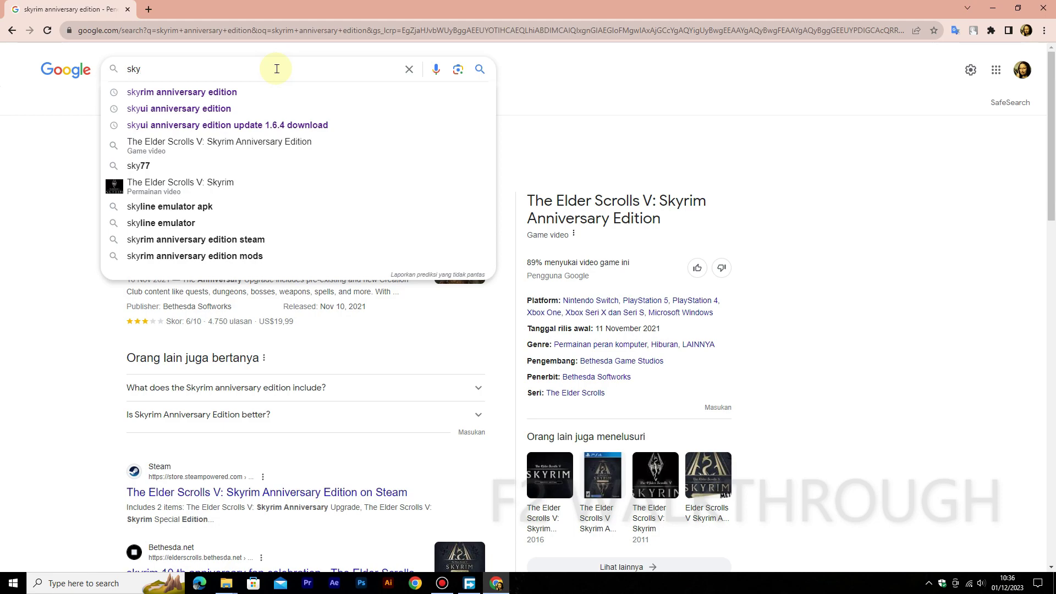
pyautogui.press('BackSpace')
pyautogui.press('BackSpace')
pyautogui.press('BackSpace')
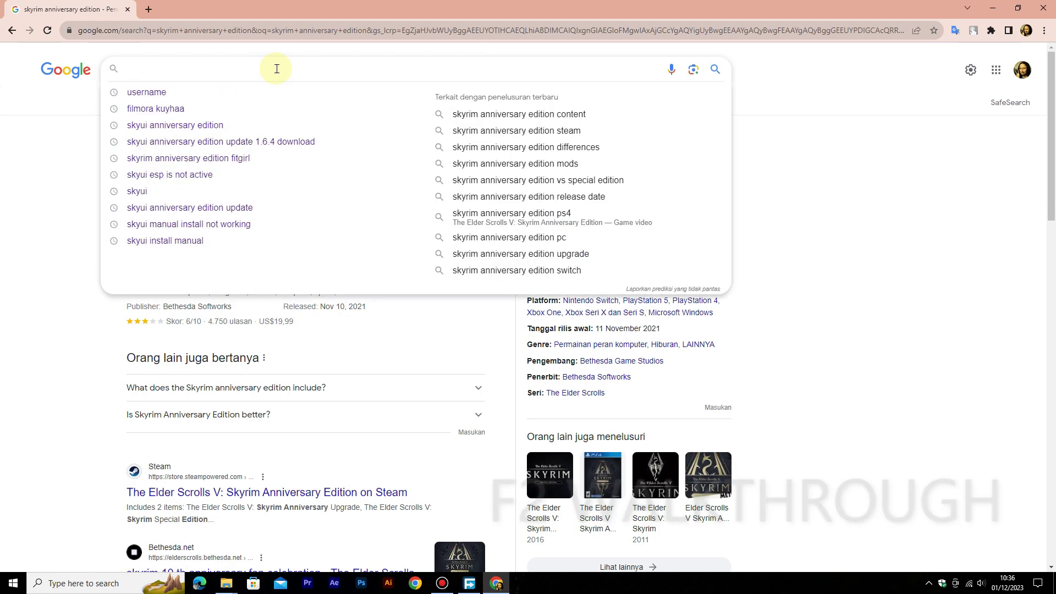
pyautogui.write('skse')
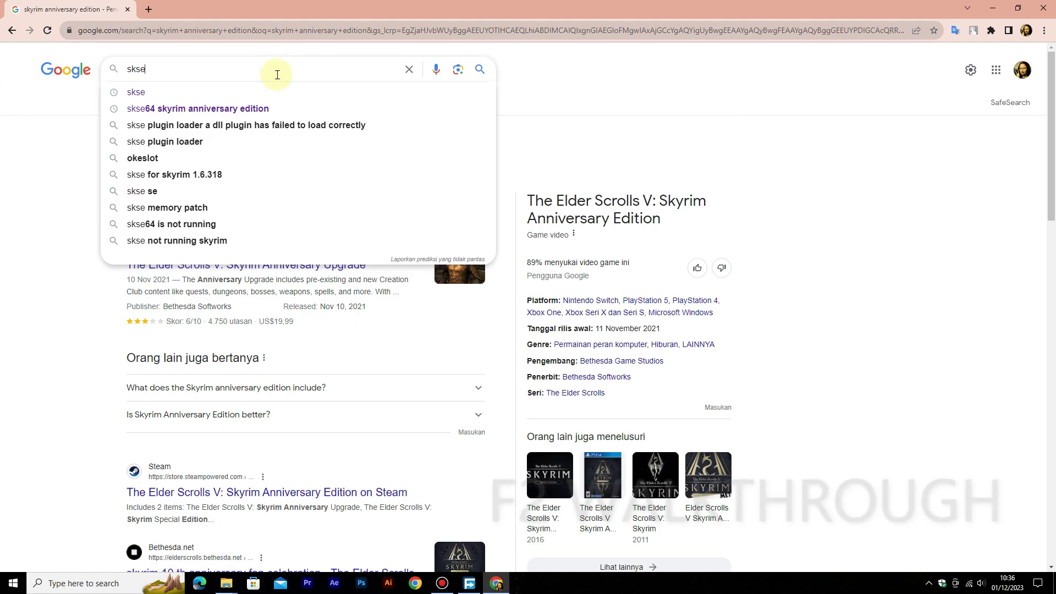
pyautogui.click(253, 109)
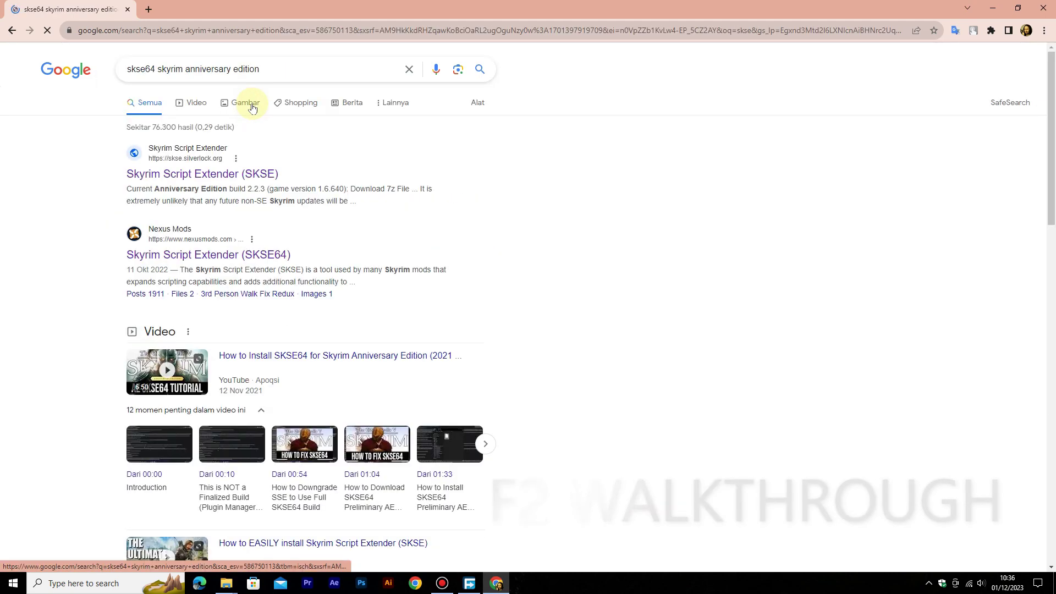
# Step: Open the Skyrim Script Extender (SKSE) site and locate the Anniversary Edition build 2.2.3 for game version 1.6.640
pyautogui.click(198, 174)
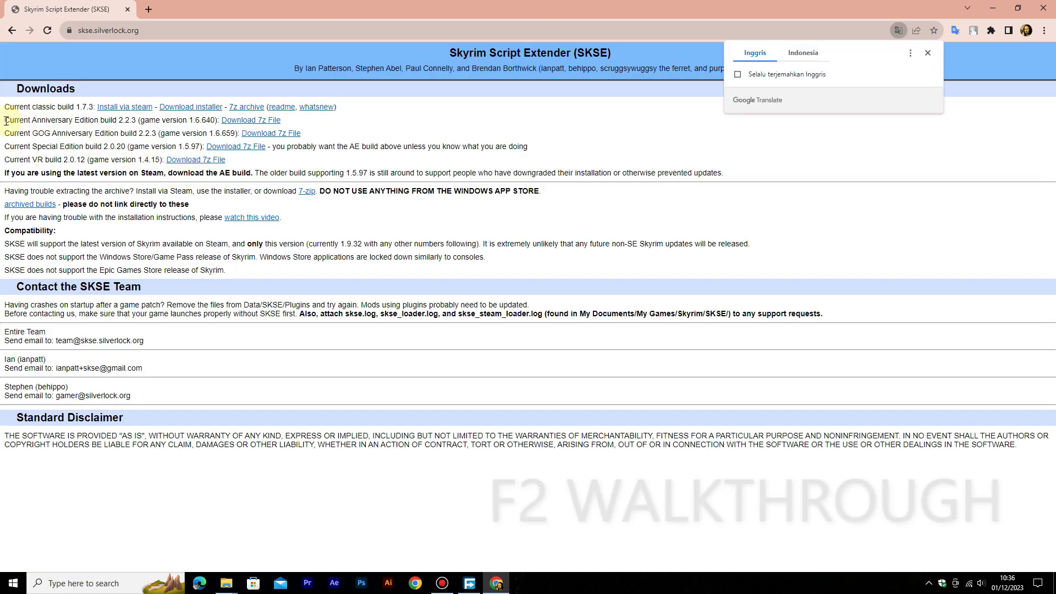
pyautogui.moveTo(6, 121); pyautogui.dragTo(286, 117)
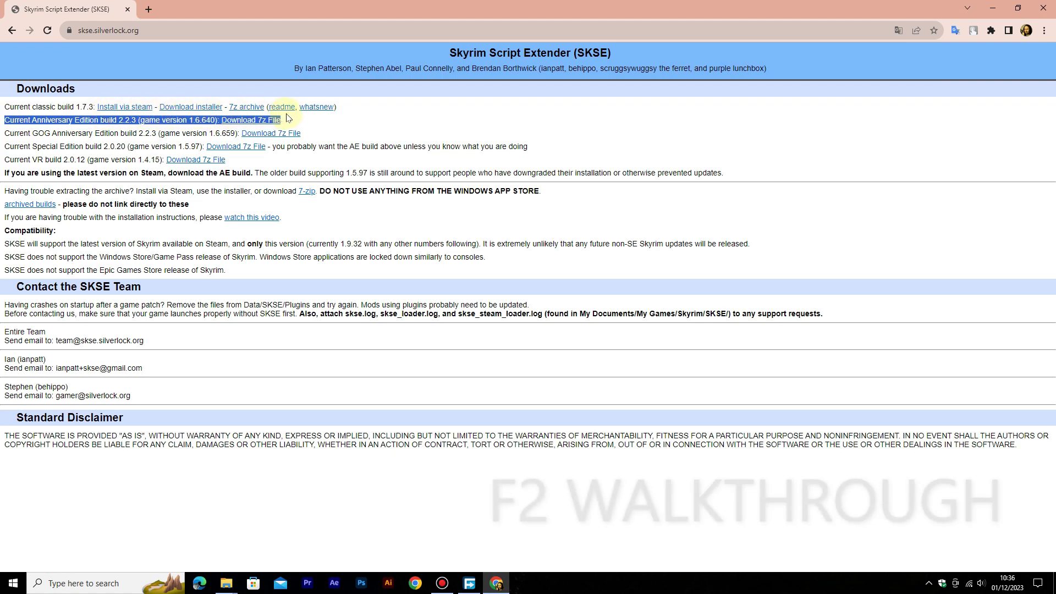
pyautogui.click(355, 117)
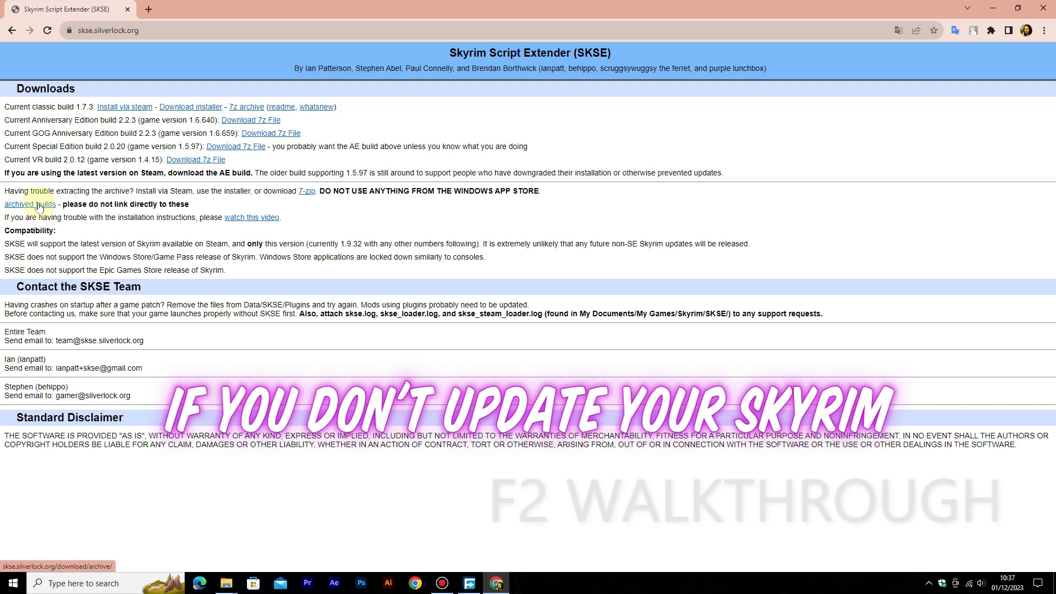
# Step: Open the SKSE archived builds in a new tab and look through the versions offered for other game releases
pyautogui.rightClick(40, 208)
pyautogui.click(70, 210)
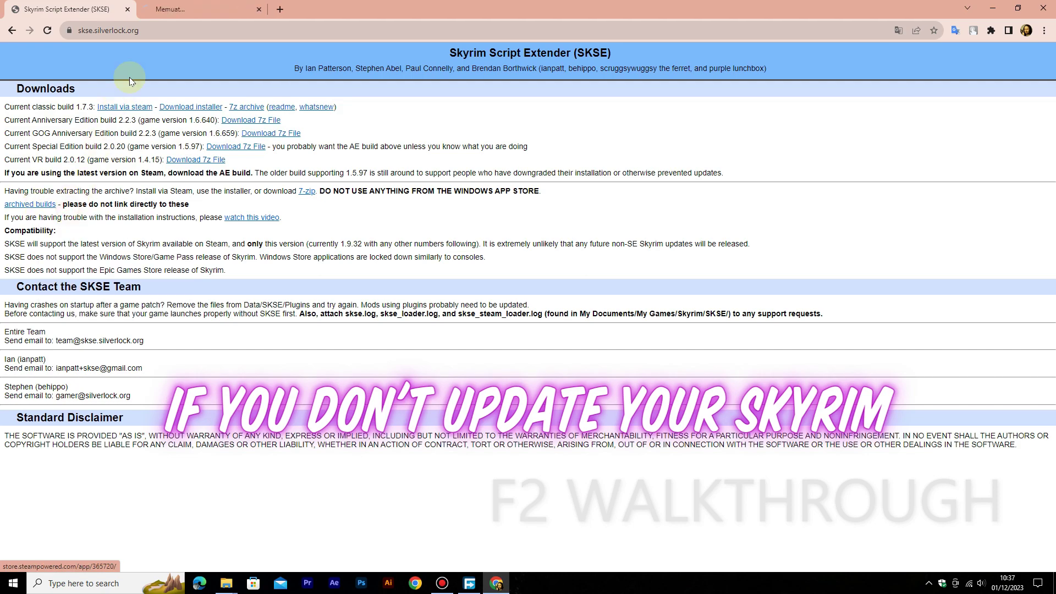
pyautogui.click(176, 10)
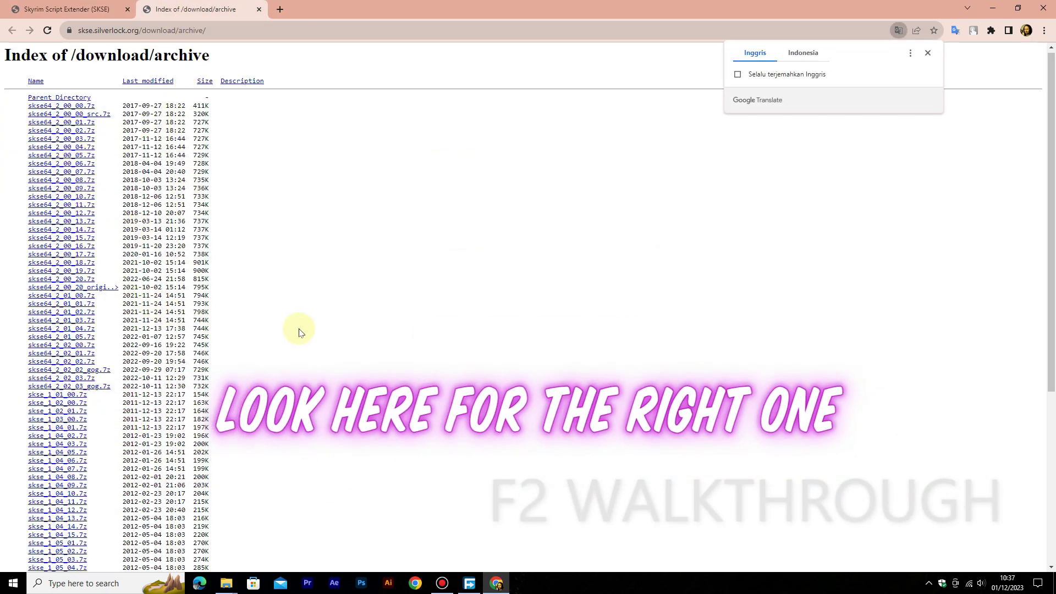
pyautogui.scroll(-4, 300, 329)
pyautogui.scroll(4, 299, 329)
# Step: Download skse64_2_02_03.7z from the main SKSE page through Free Download Manager and show the file in its folder
pyautogui.click(96, 17)
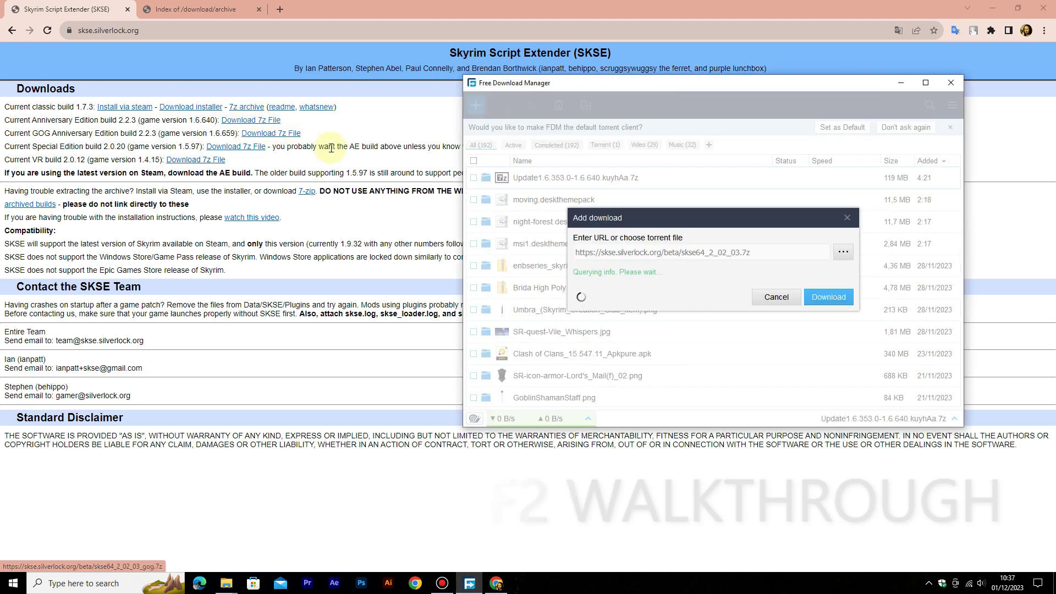
pyautogui.click(817, 309)
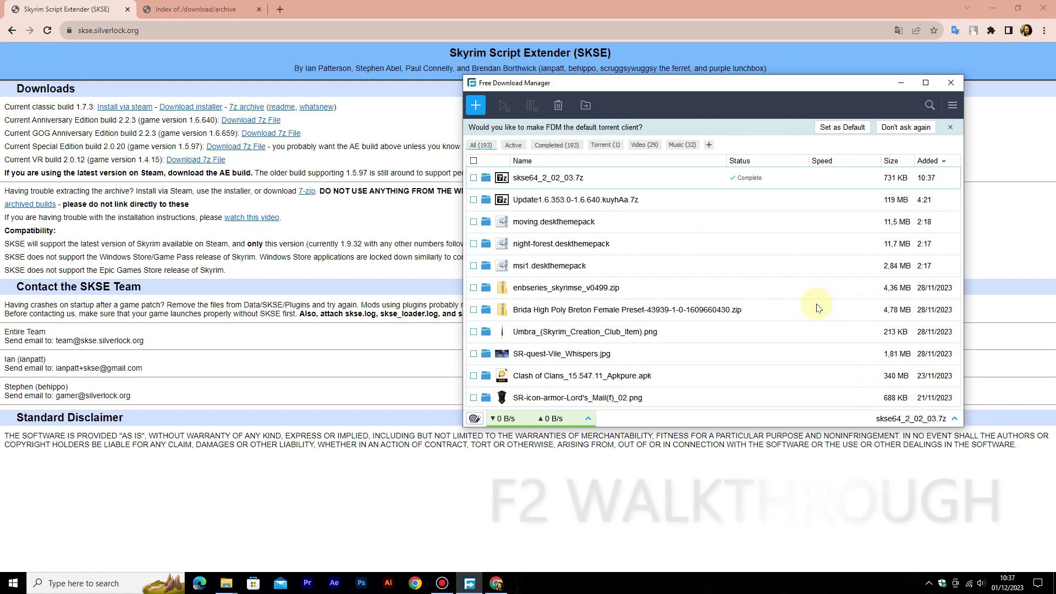
pyautogui.click(487, 178)
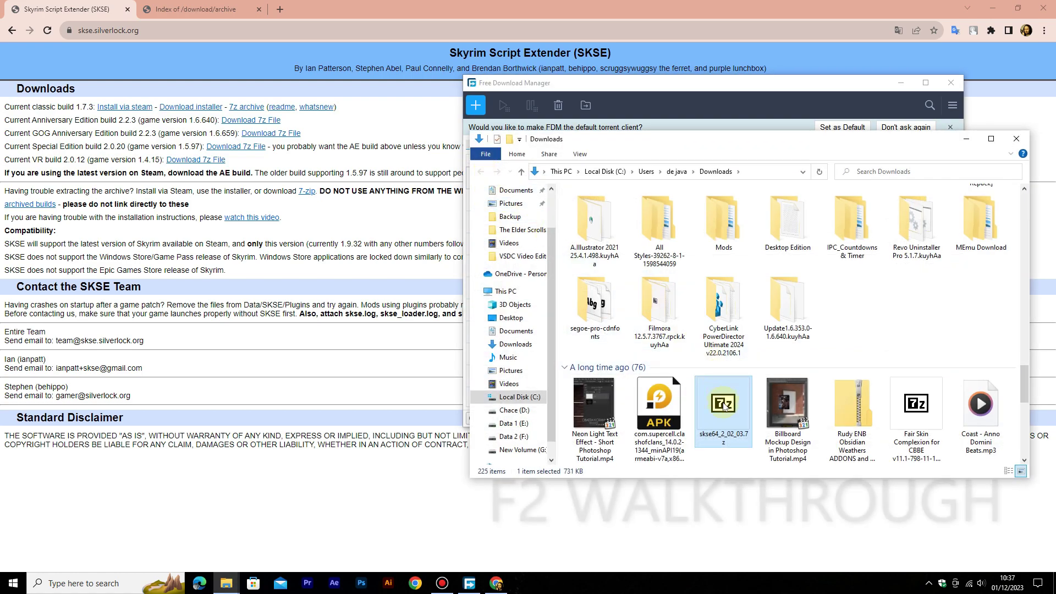
# Step: Open the skse64_2_02_03.7z archive in 7-Zip and enter its skse64_2_02_03 folder
pyautogui.doubleClick(722, 404)
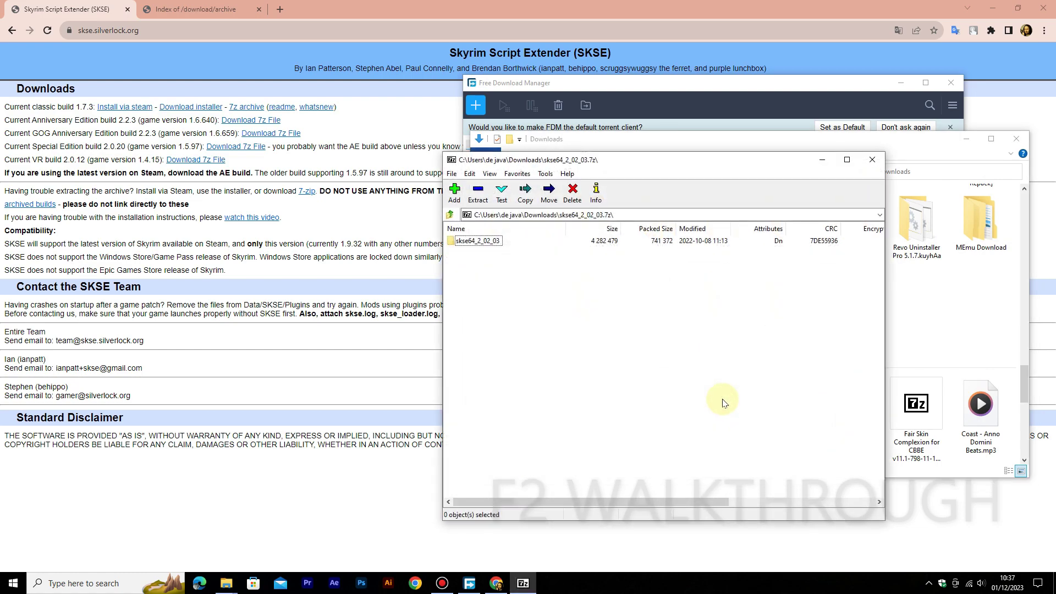
pyautogui.click(476, 242)
pyautogui.doubleClick(476, 242)
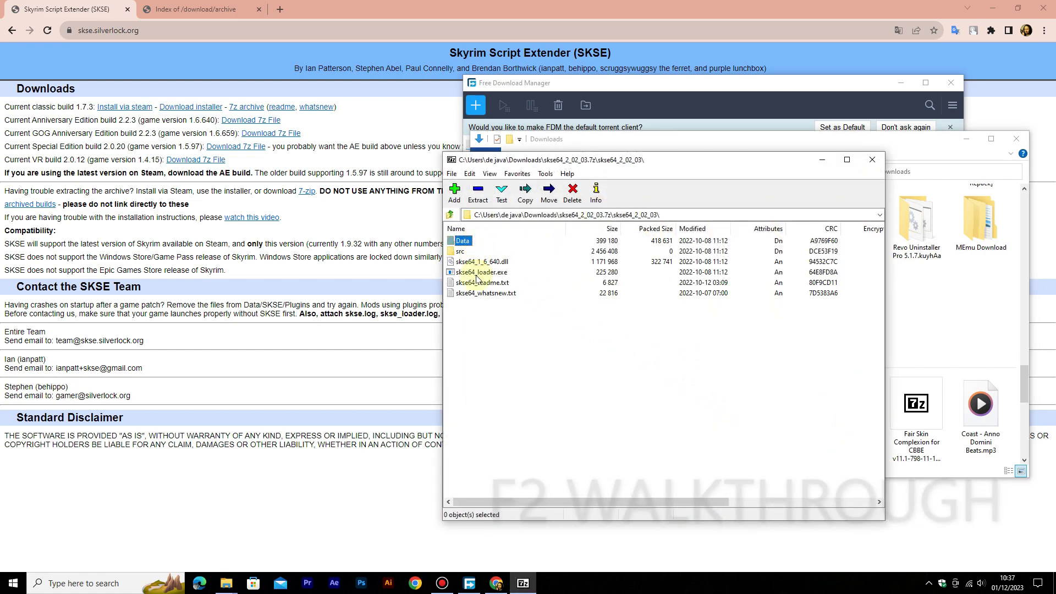
# Step: Copy Data, src, skse64_1_6_640.dll and skse64_loader.exe from the archive into the TES - Skyrim - Anniversary Edition folder and refresh the folder
pyautogui.moveTo(226, 583)
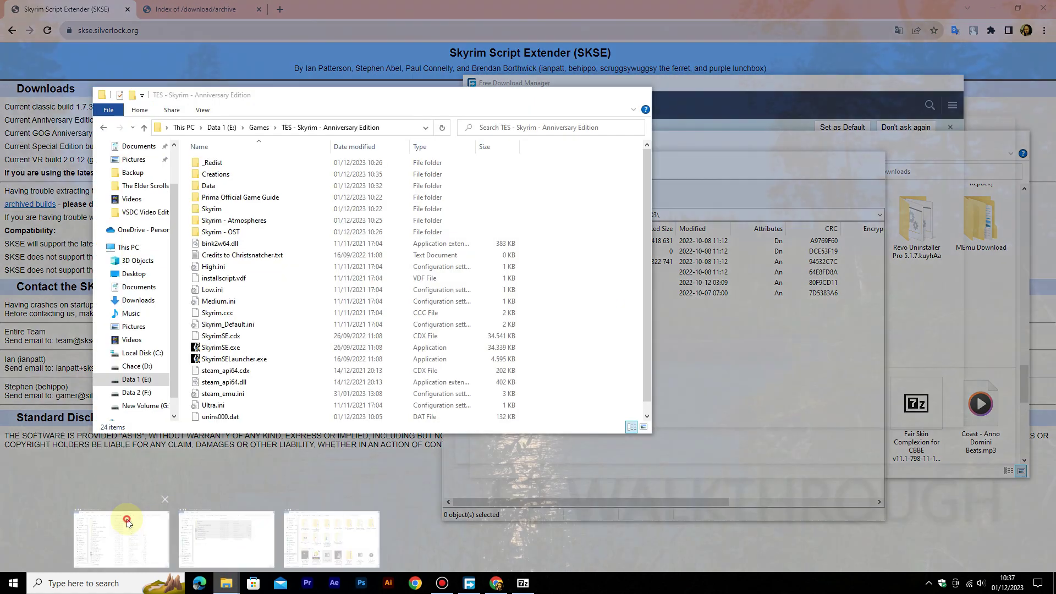
pyautogui.click(126, 522)
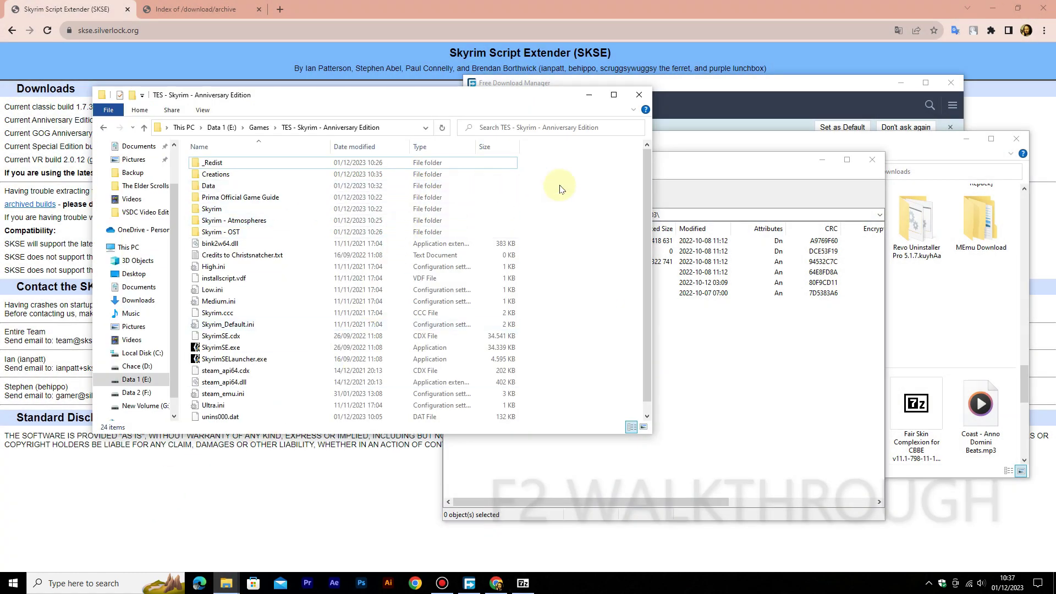
pyautogui.click(713, 161)
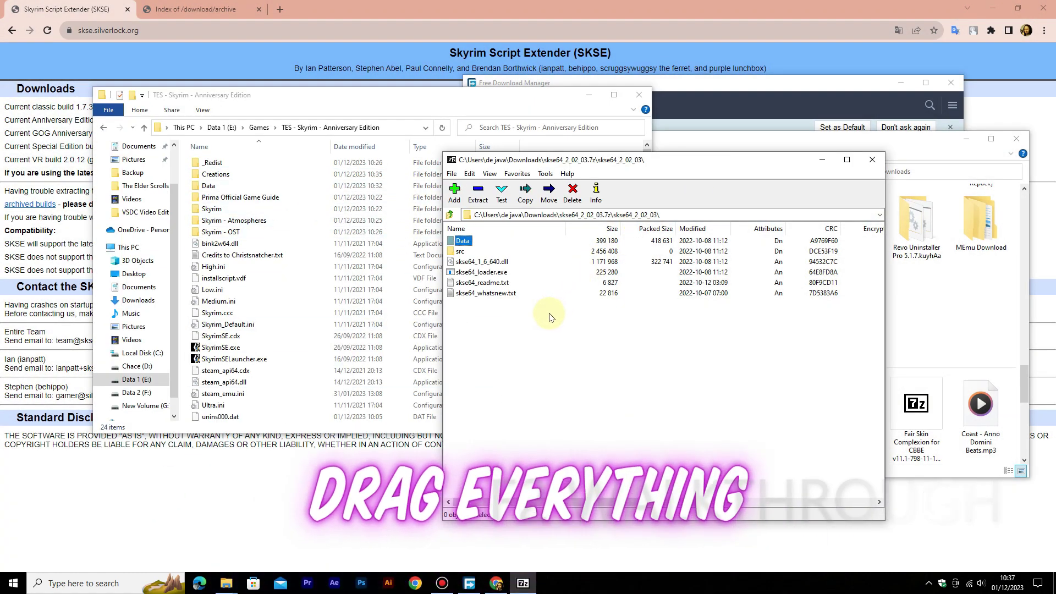
pyautogui.moveTo(549, 311); pyautogui.dragTo(501, 315)
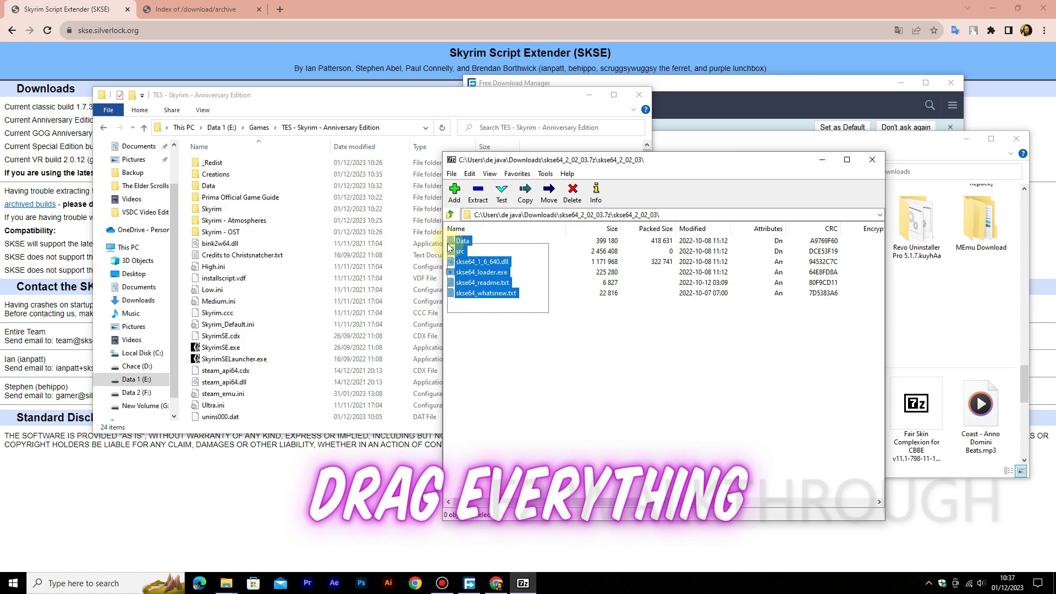
pyautogui.keyDown('ctrl'); pyautogui.click(465, 292); pyautogui.keyUp('ctrl')
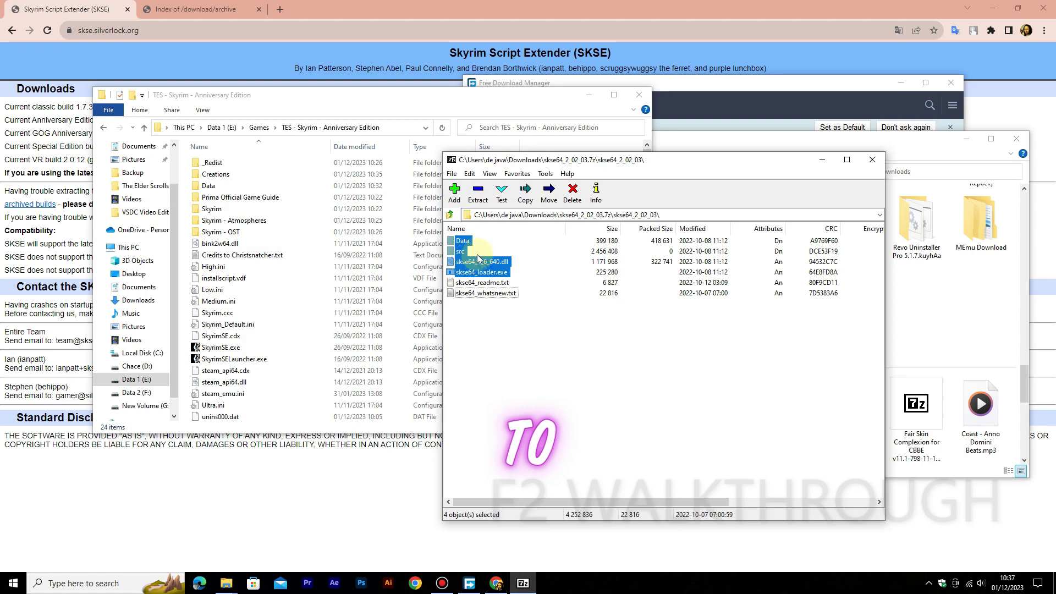
pyautogui.moveTo(478, 257); pyautogui.dragTo(385, 250)
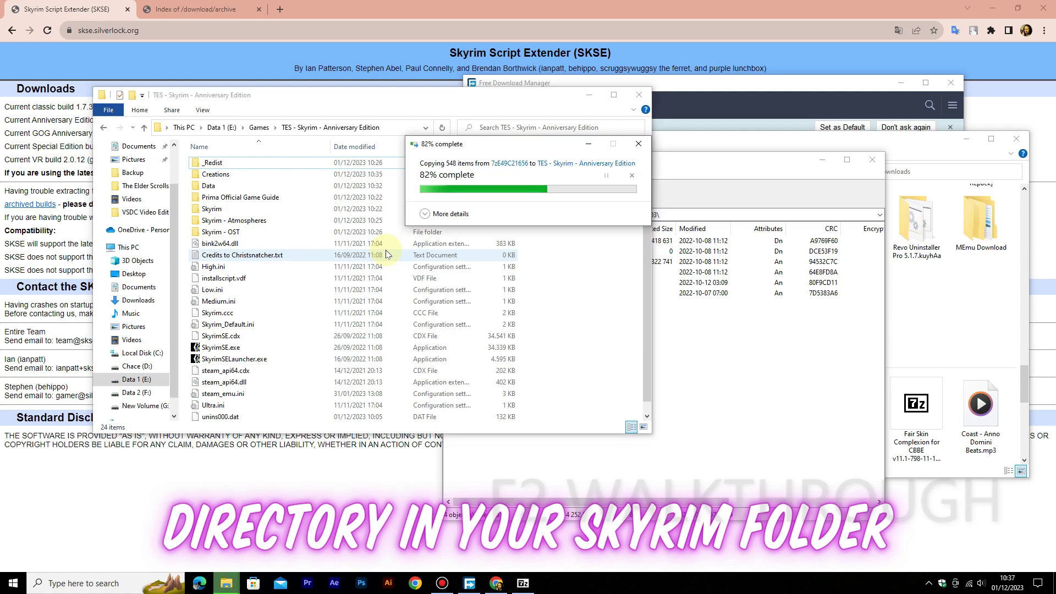
pyautogui.rightClick(553, 267)
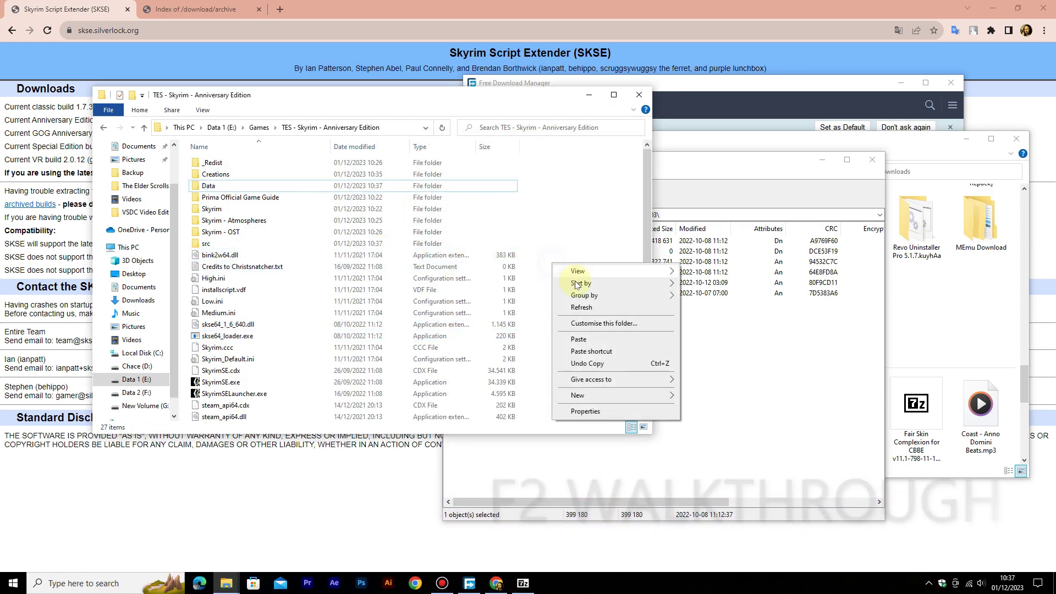
pyautogui.click(581, 302)
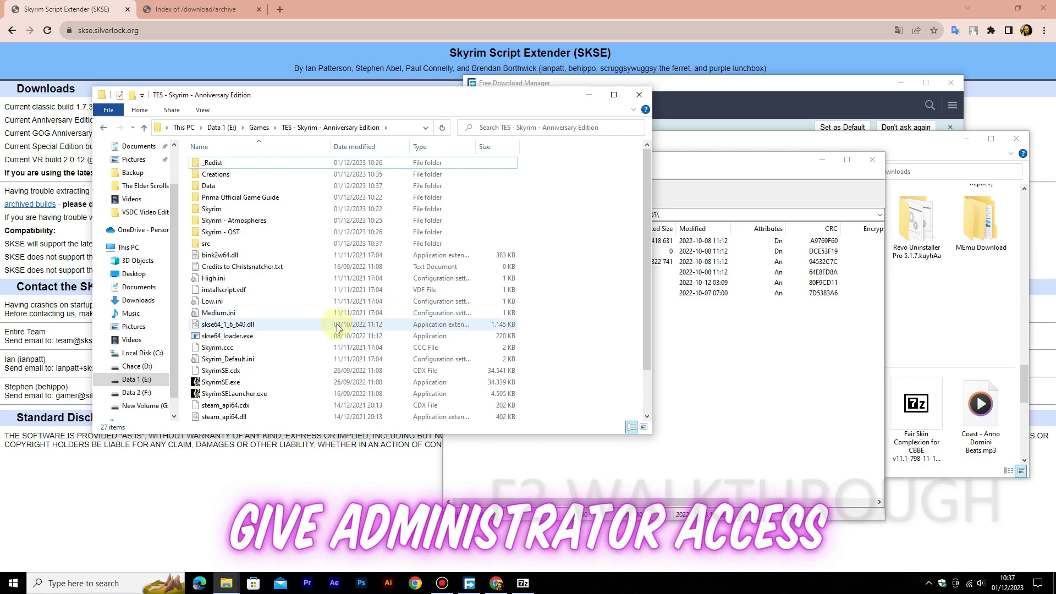
# Step: Set skse64_loader.exe in the game folder to always run as an administrator through its compatibility properties
pyautogui.click(277, 342)
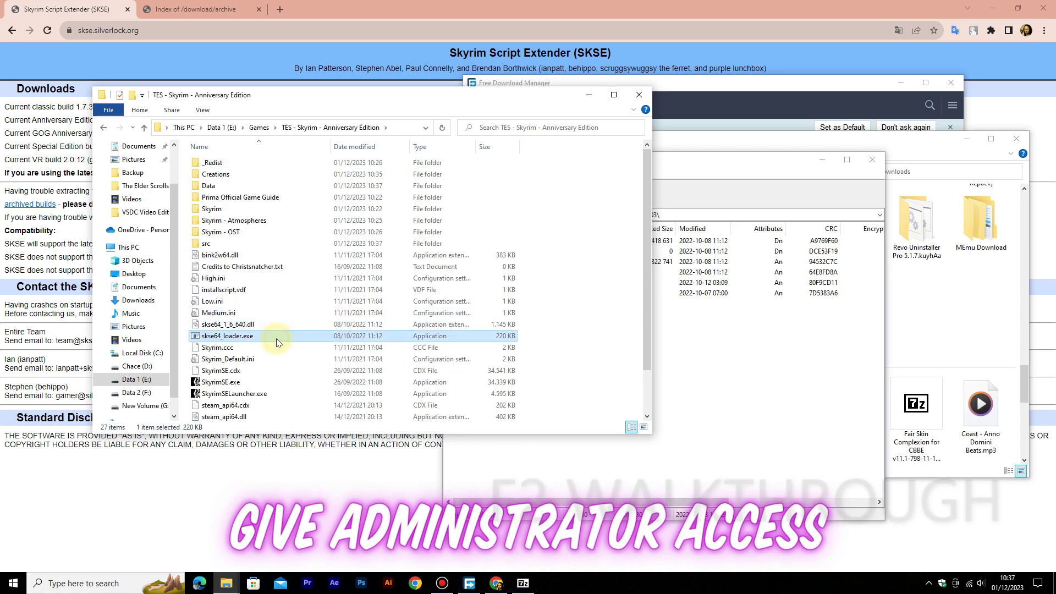
pyautogui.rightClick(276, 340)
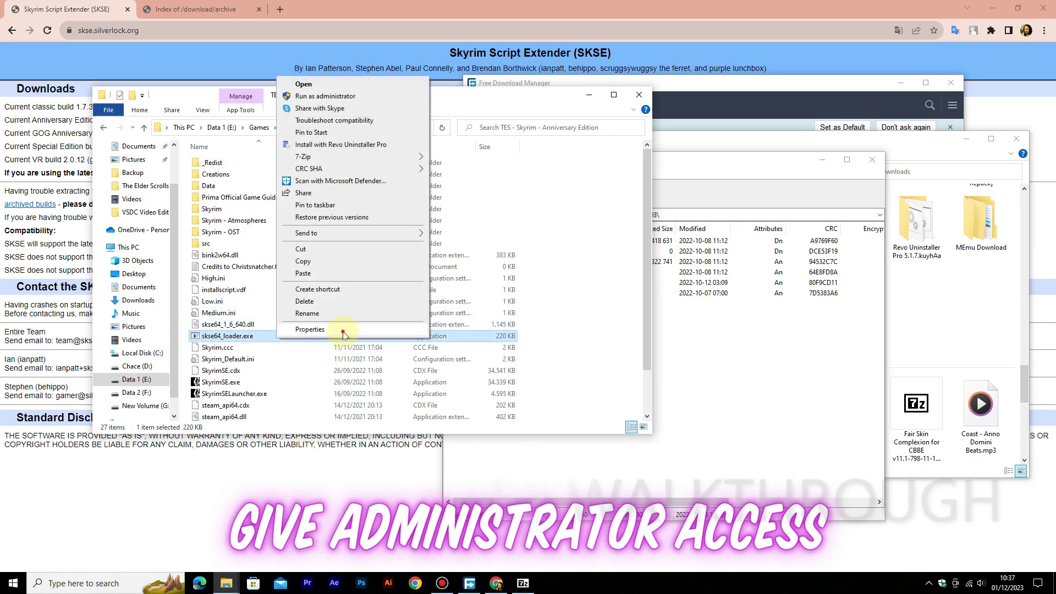
pyautogui.click(343, 330)
pyautogui.click(342, 306)
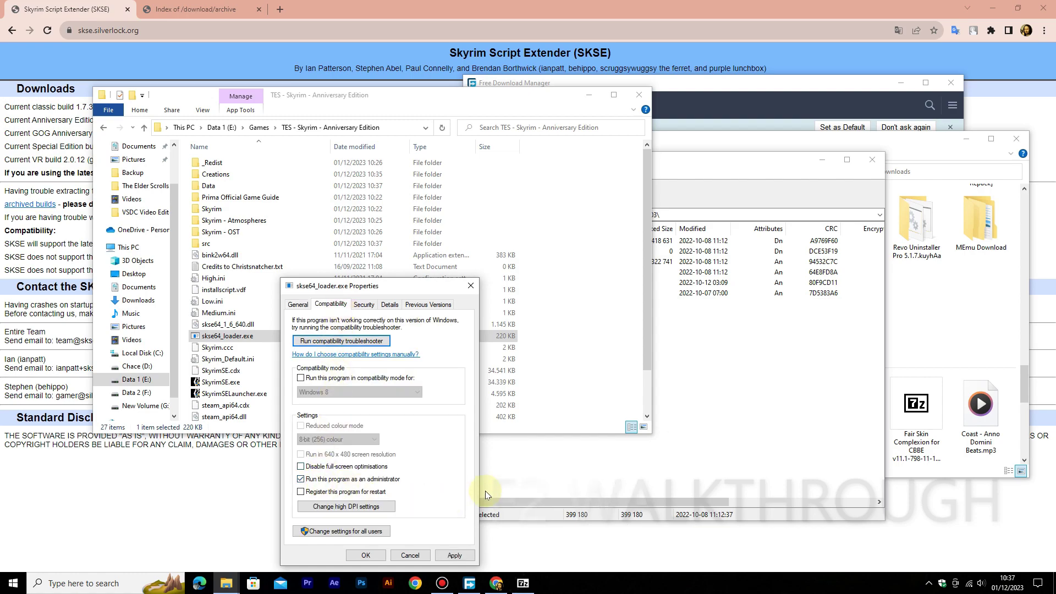
pyautogui.click(460, 553)
pyautogui.click(366, 556)
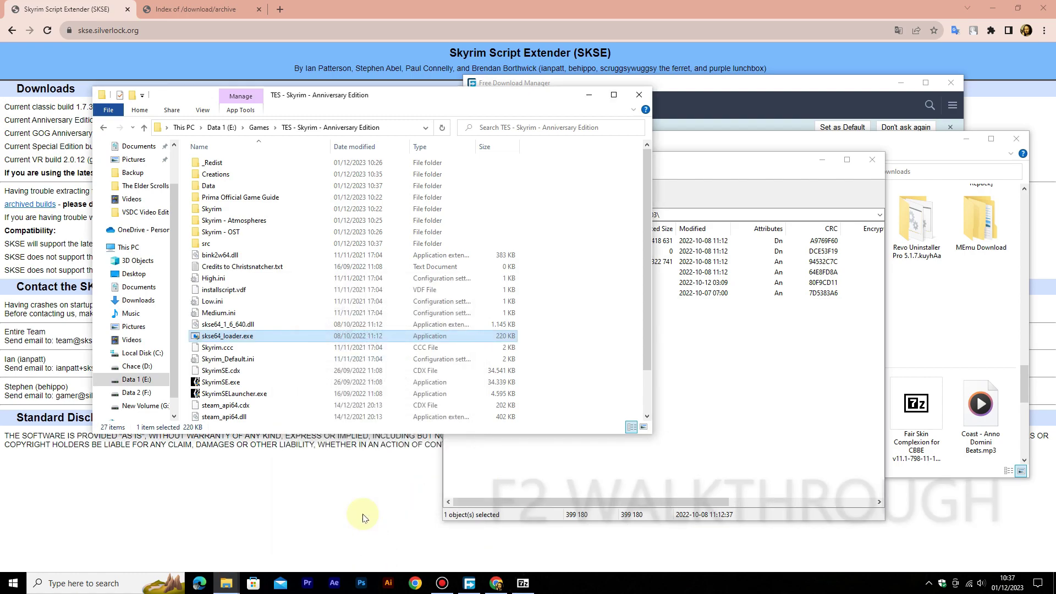
# Step: Launch Skyrim with skse64_loader.exe and continue from the last saved game
pyautogui.doubleClick(415, 336)
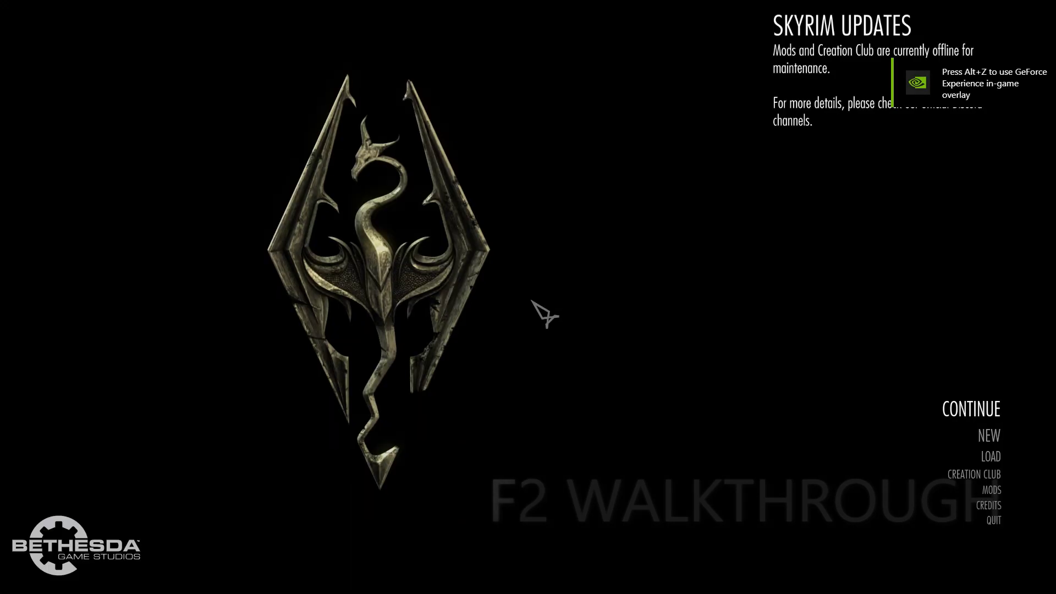
pyautogui.click(959, 409)
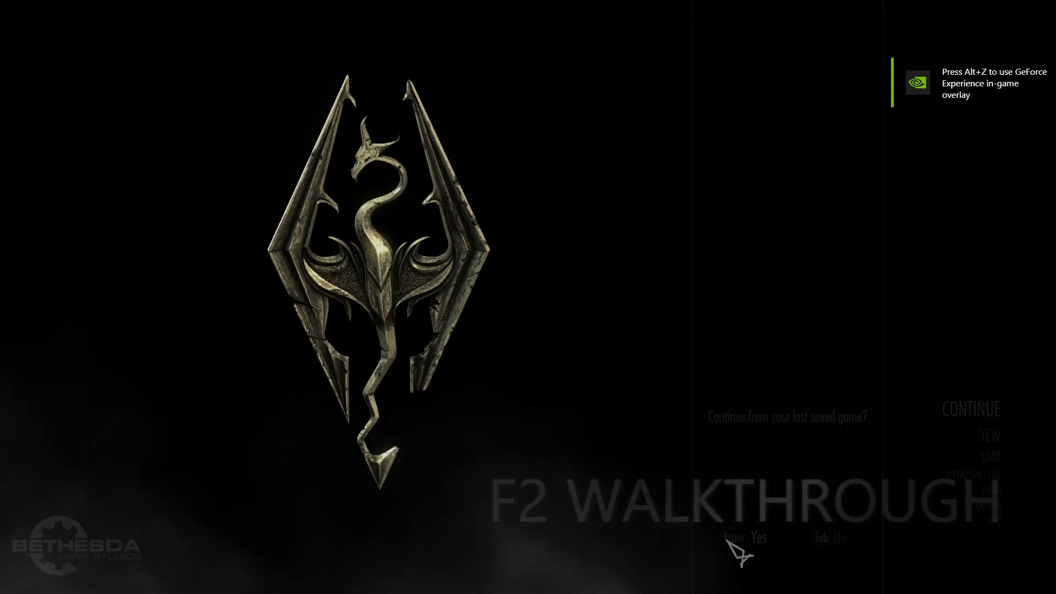
pyautogui.click(727, 540)
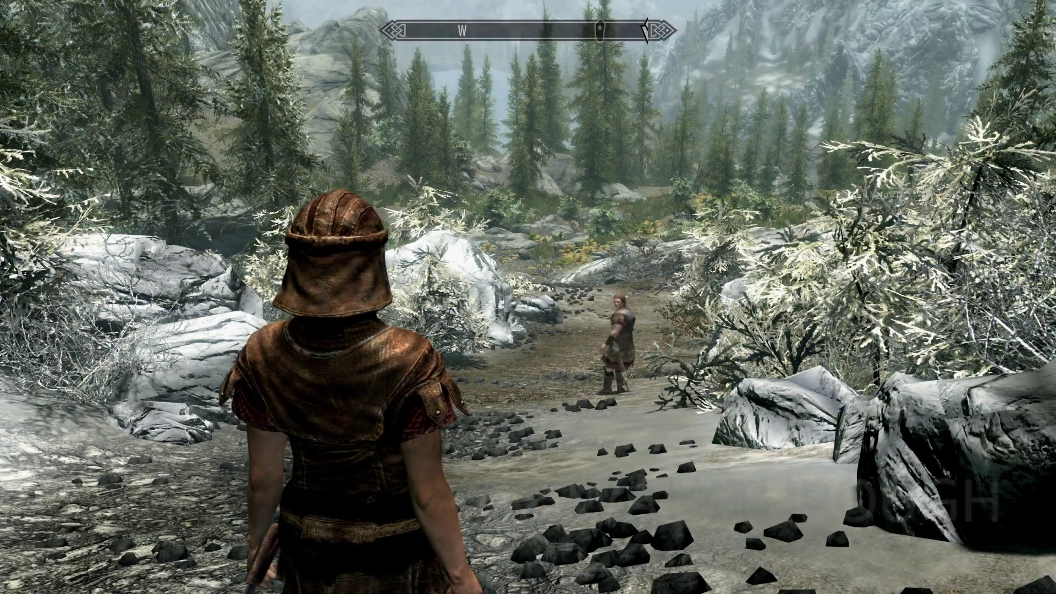
# Step: Check the game and SKSE64 versions in the in-game system page, and quit to the desktop
pyautogui.press('j')
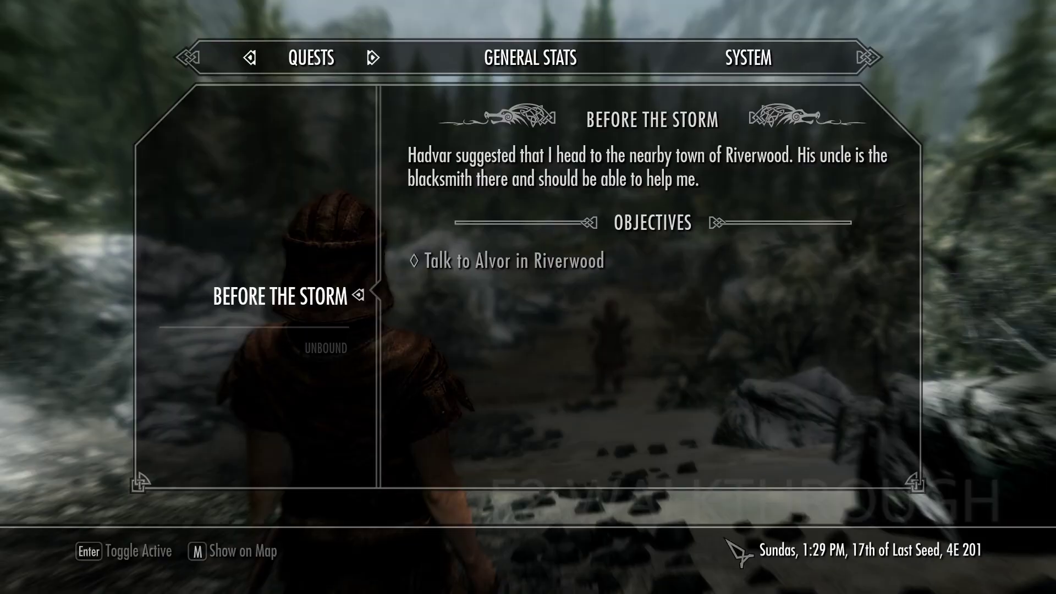
pyautogui.click(772, 76)
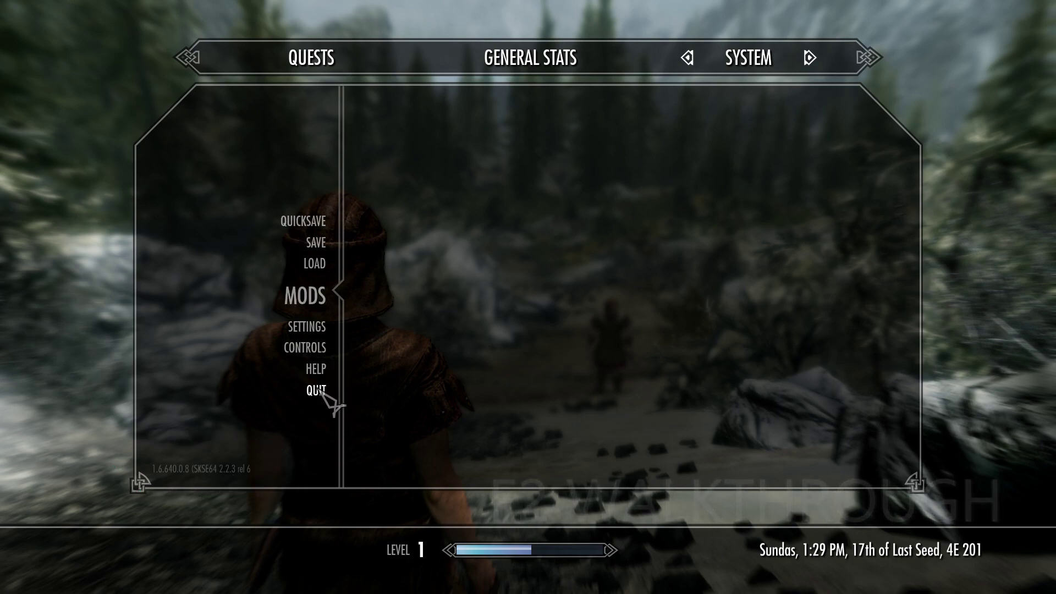
pyautogui.click(392, 319)
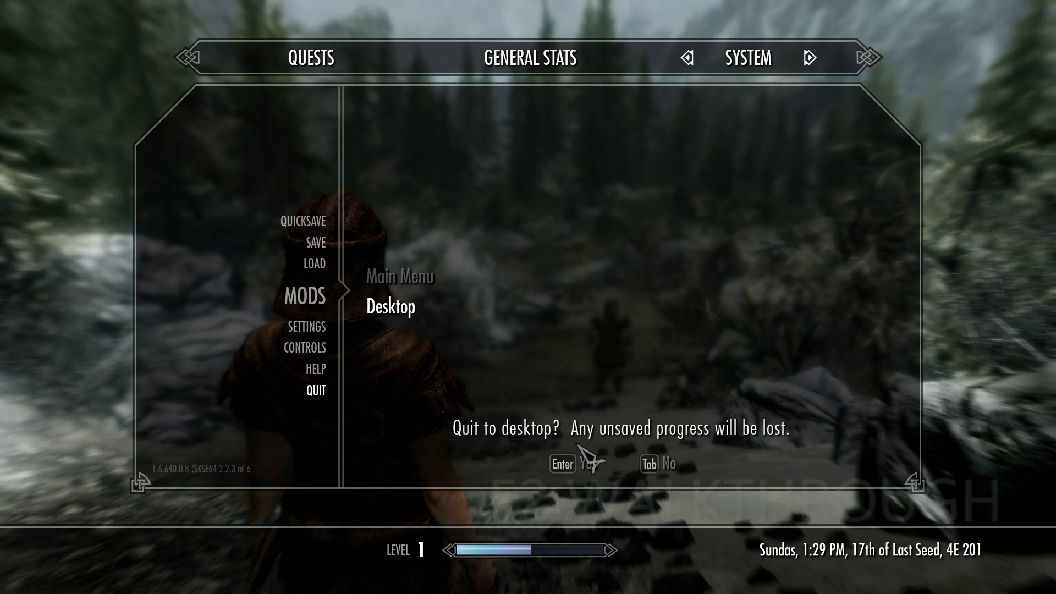
pyautogui.click(586, 465)
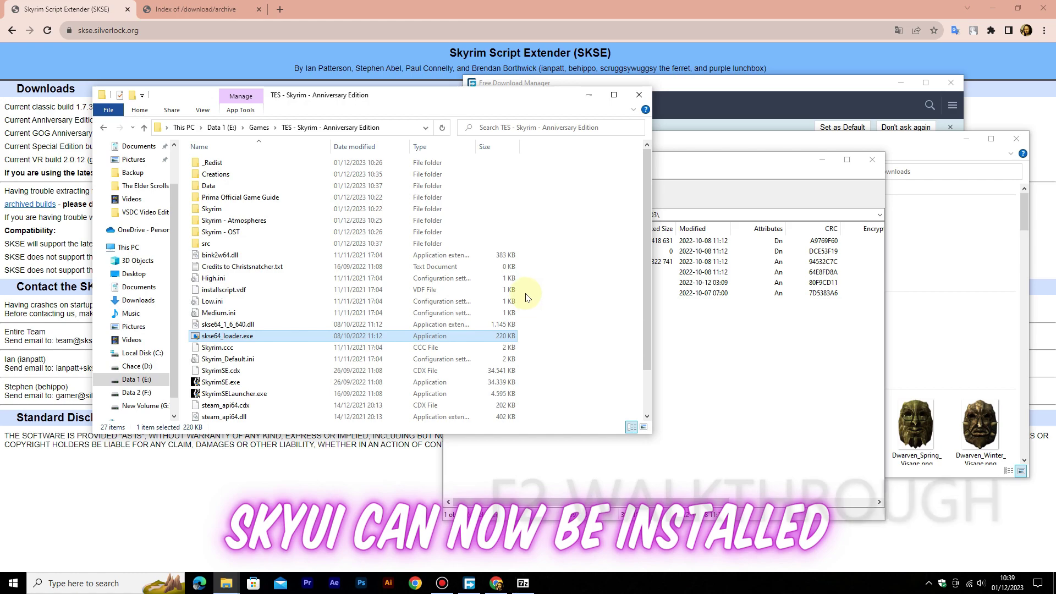
# Step: Search Google for "skyui se" in the browser tab that holds the SKSE archive listing
pyautogui.click(224, 12)
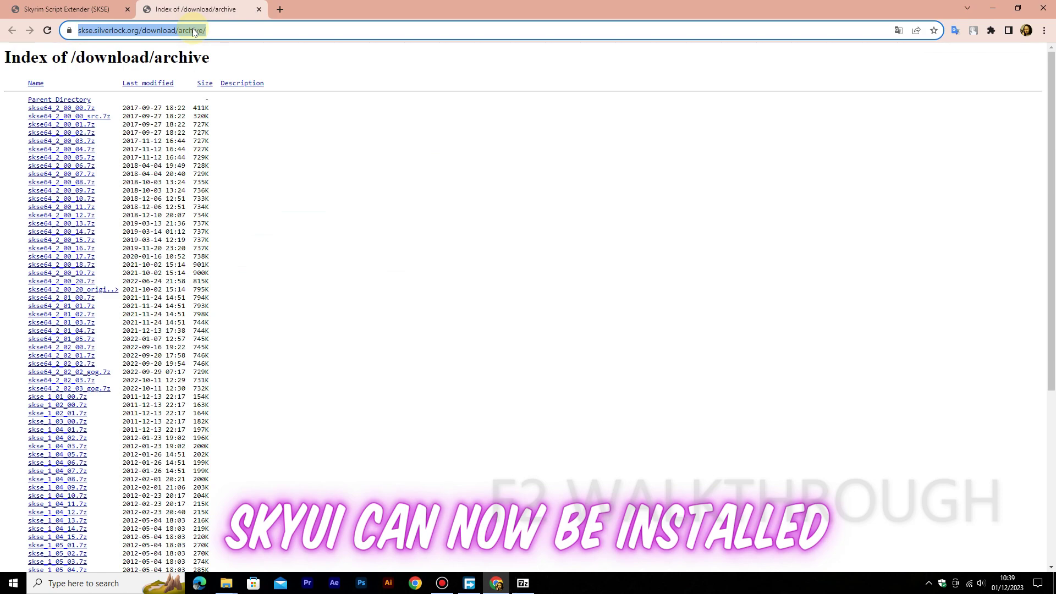
pyautogui.write('skyu')
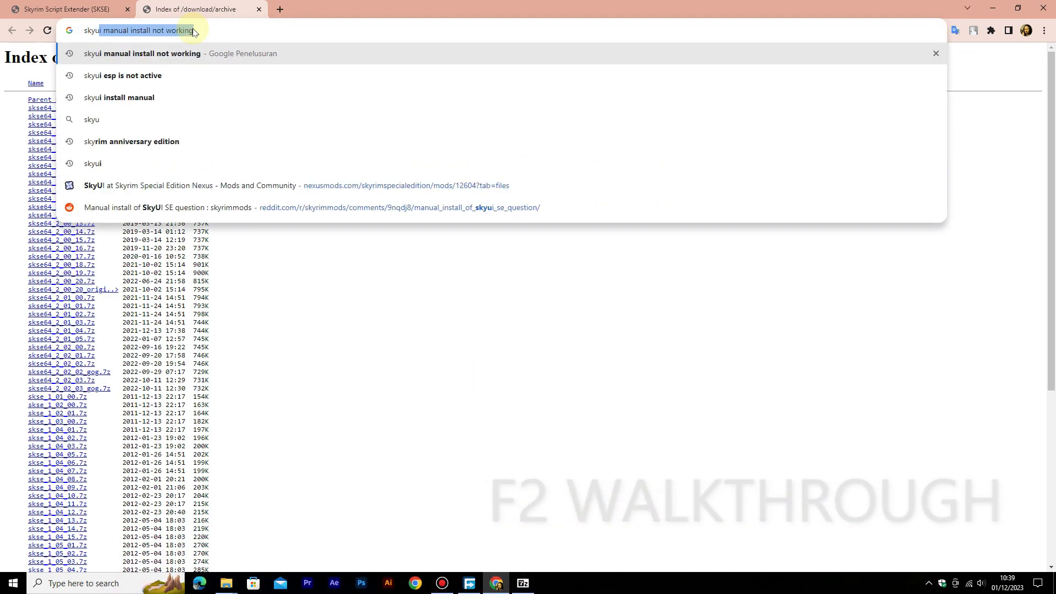
pyautogui.write('i')
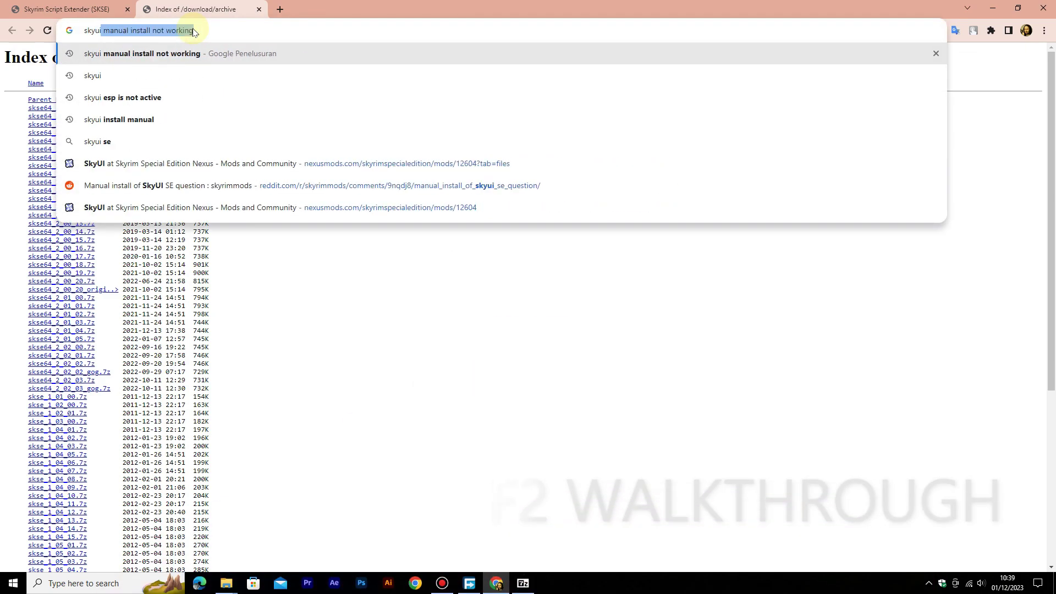
pyautogui.press('BackSpace')
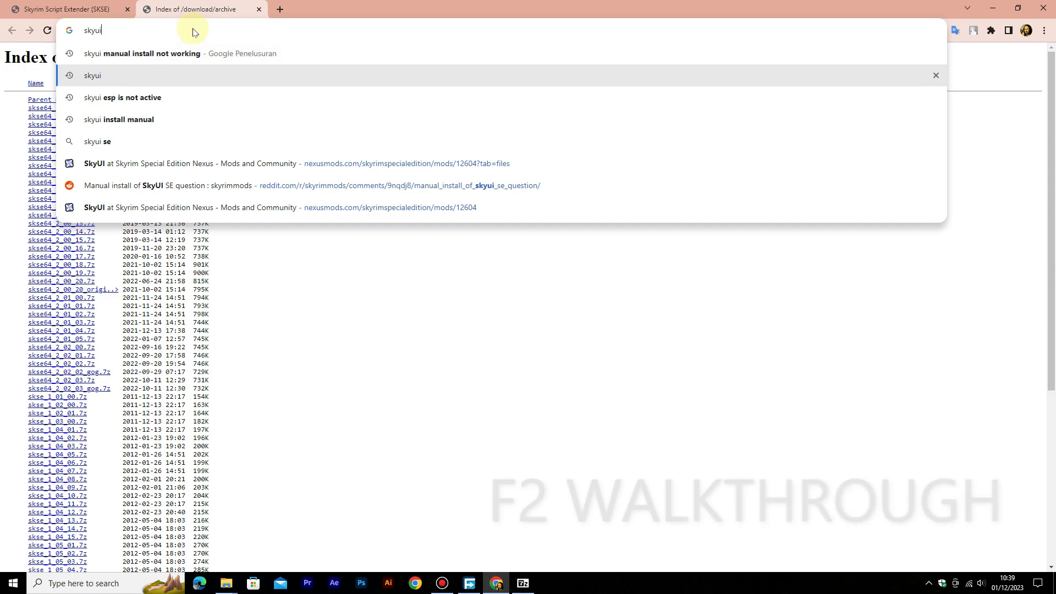
pyautogui.press('Up')
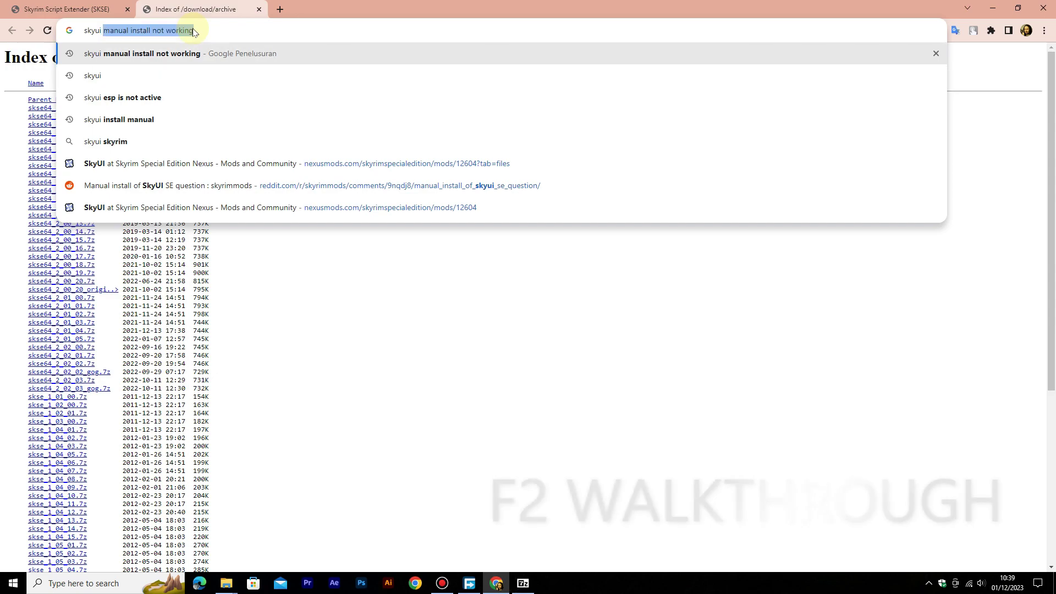
pyautogui.write('se')
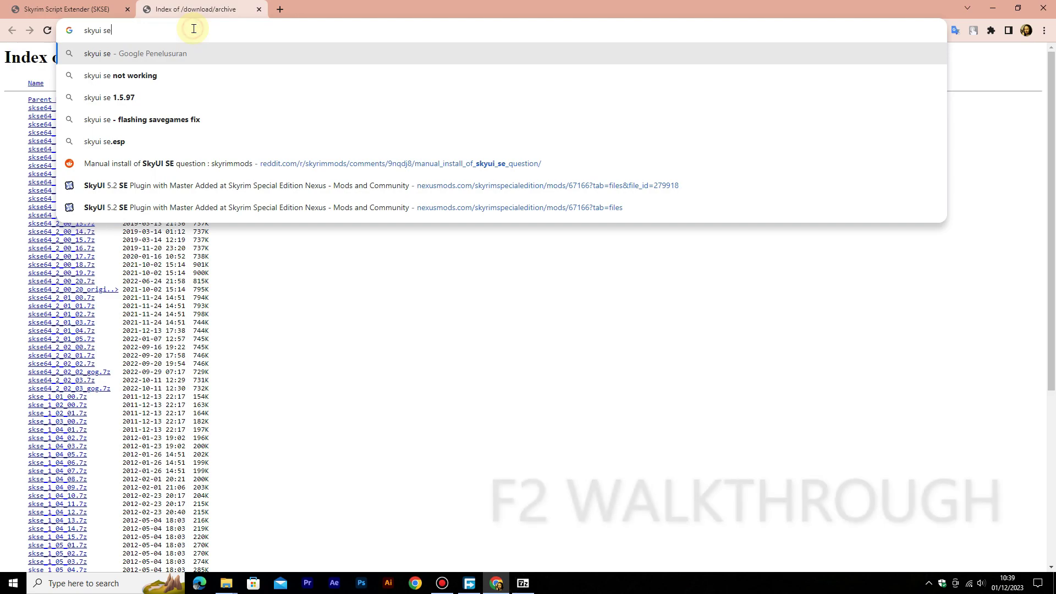
pyautogui.press('Return')
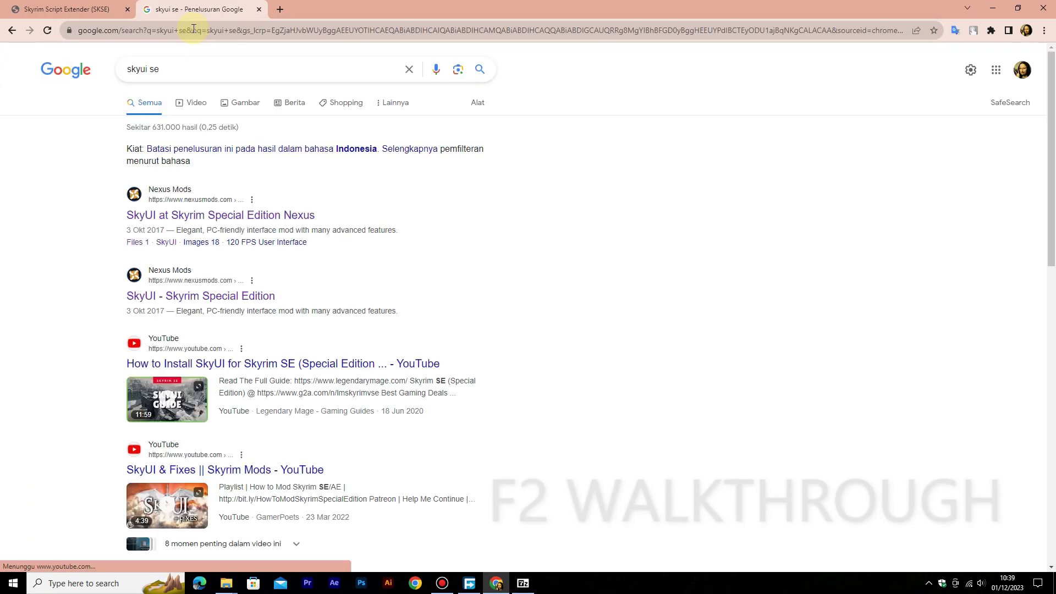
# Step: Open the "SkyUI at Skyrim Special Edition Nexus" search result in a new tab and switch to it
pyautogui.rightClick(201, 220)
pyautogui.click(231, 227)
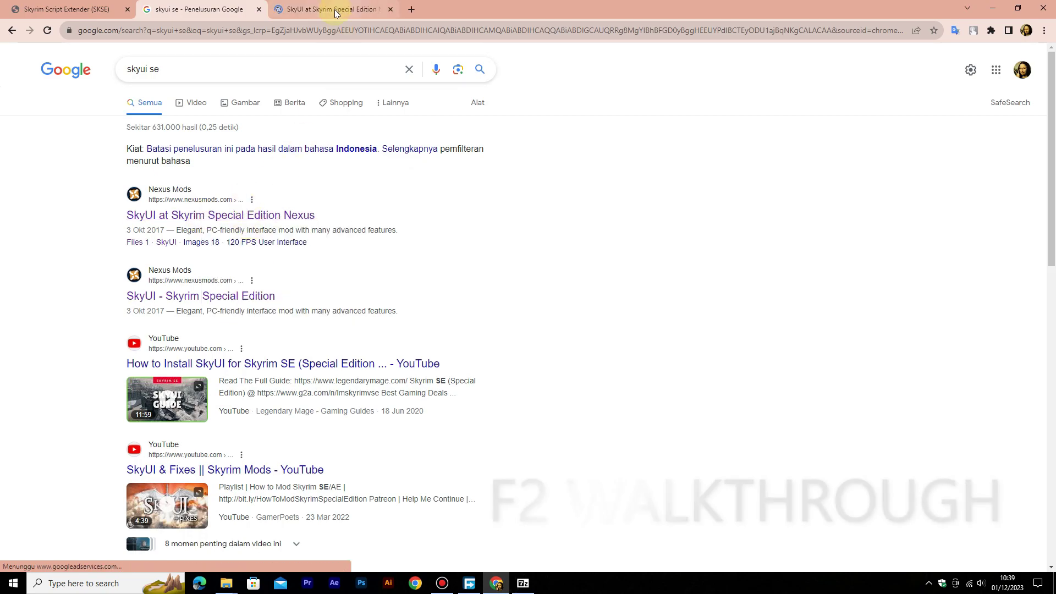
pyautogui.click(334, 9)
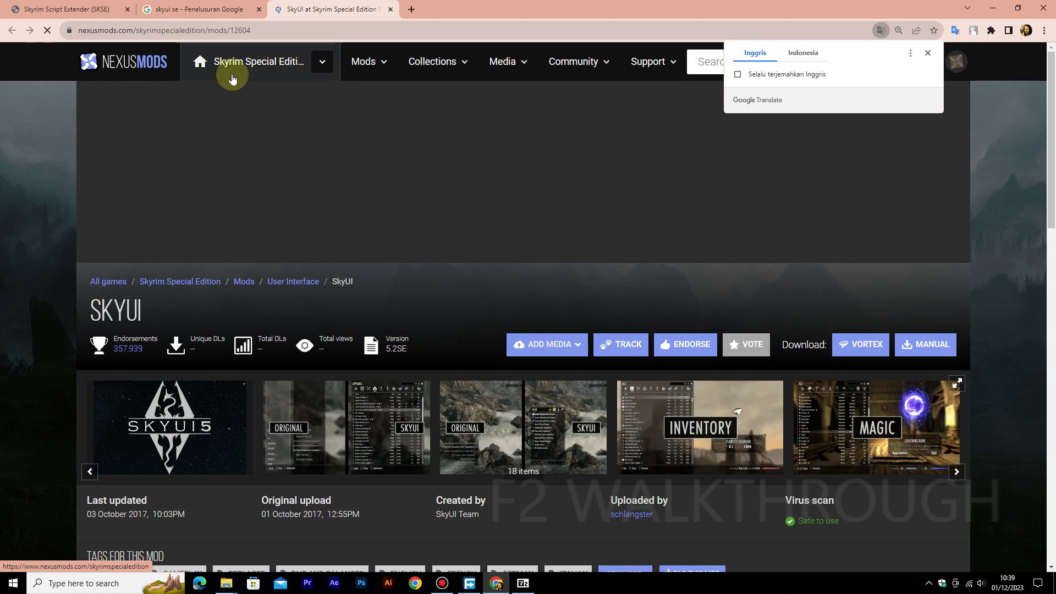
pyautogui.click(322, 61)
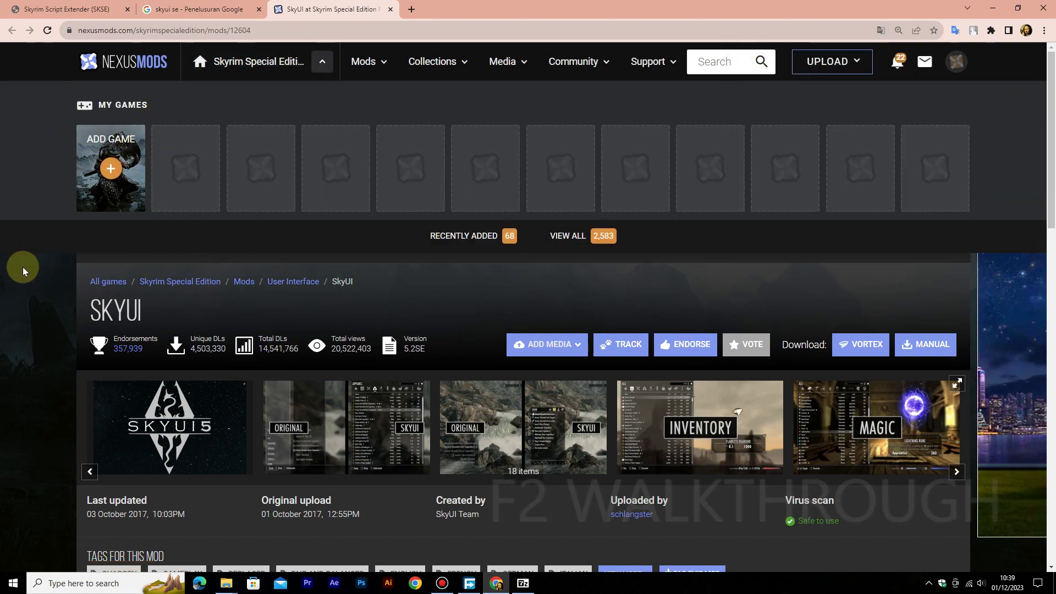
pyautogui.click(48, 269)
# Step: Download the SkyUI_5_2_SE main file manually with the free slow option, saving the archive to the Downloads folder
pyautogui.scroll(-5, 328, 334)
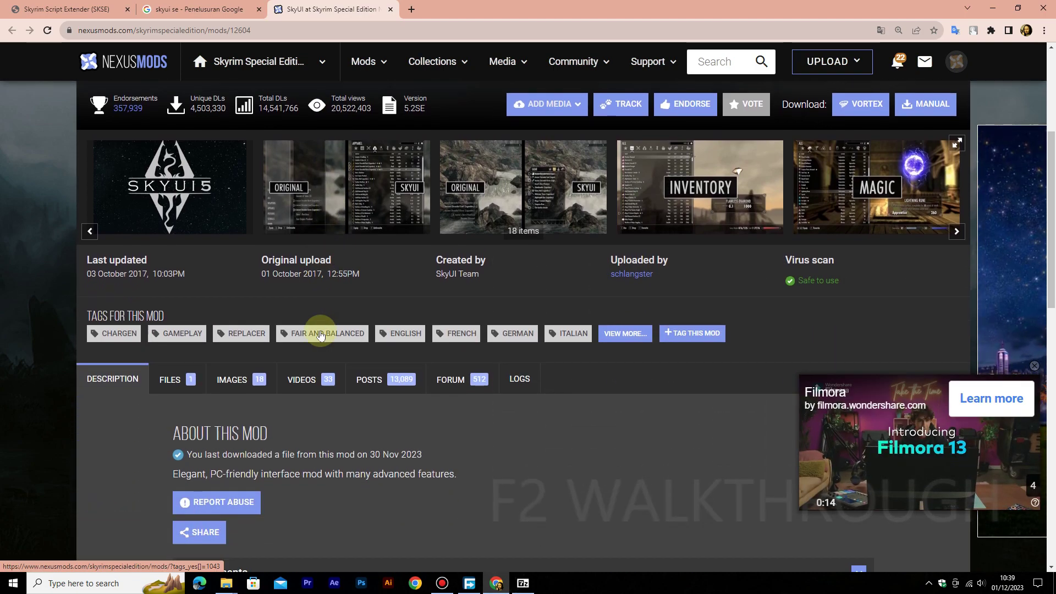
pyautogui.scroll(-4, 304, 334)
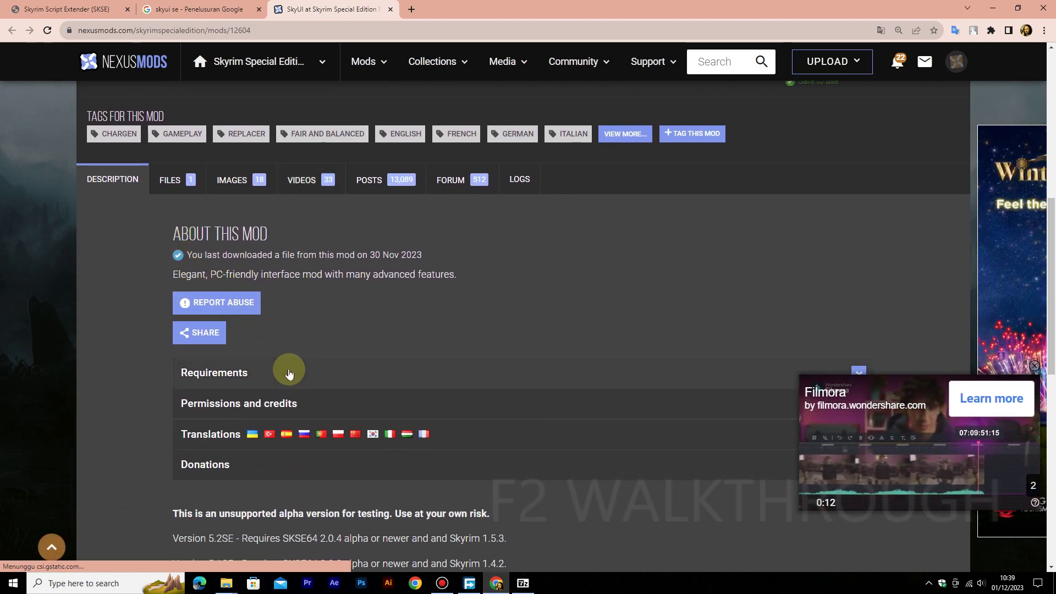
pyautogui.click(168, 126)
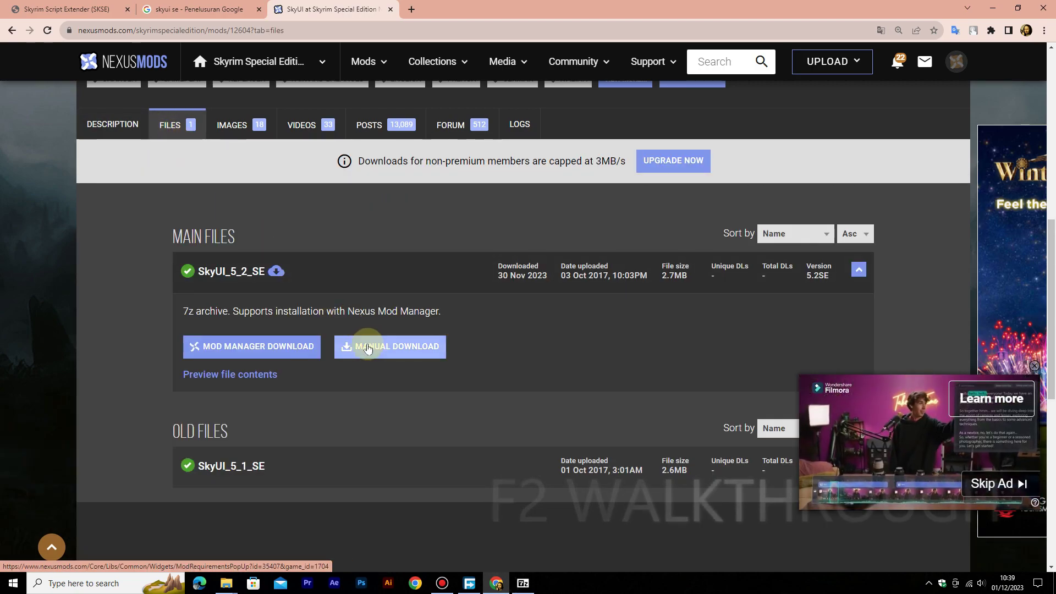
pyautogui.click(365, 348)
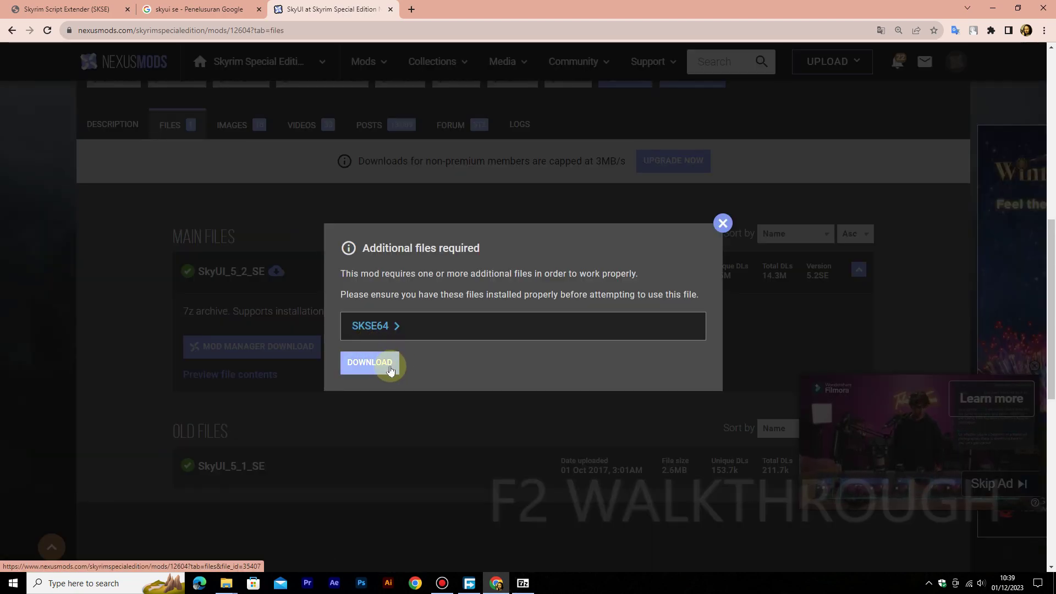
pyautogui.click(389, 368)
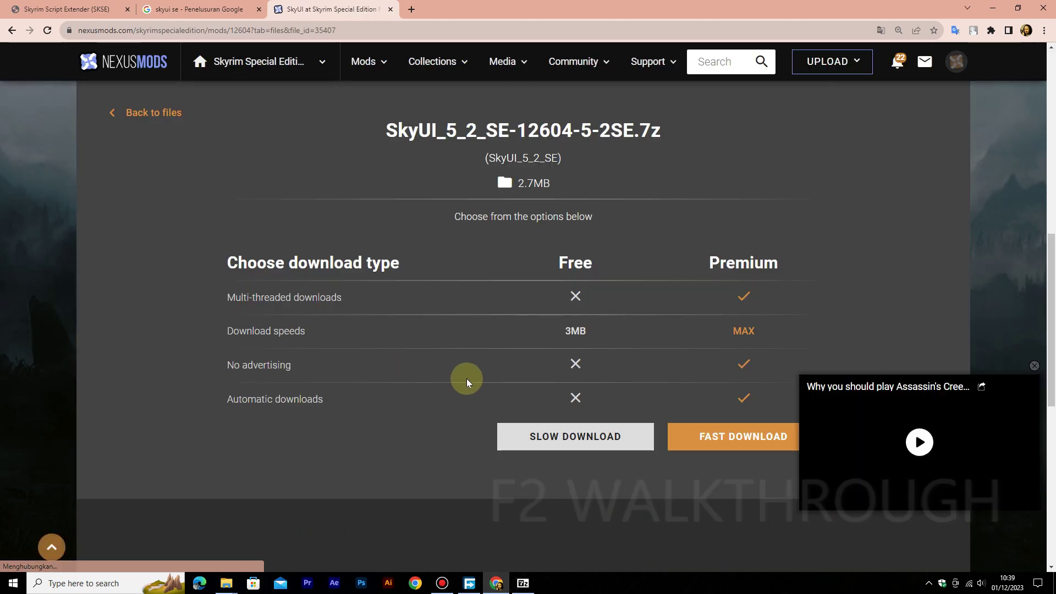
pyautogui.click(561, 434)
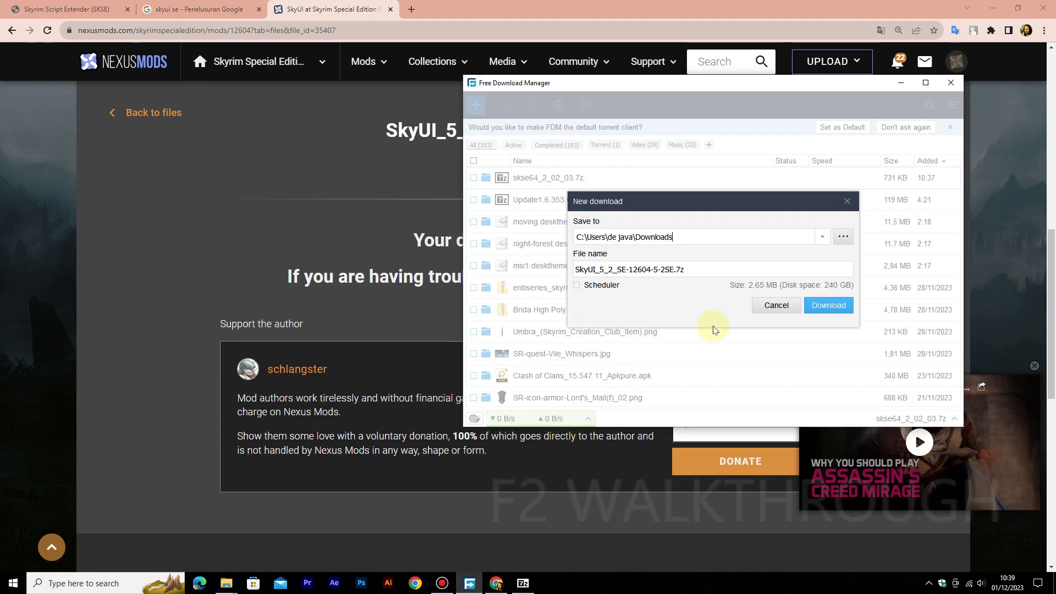
pyautogui.click(829, 306)
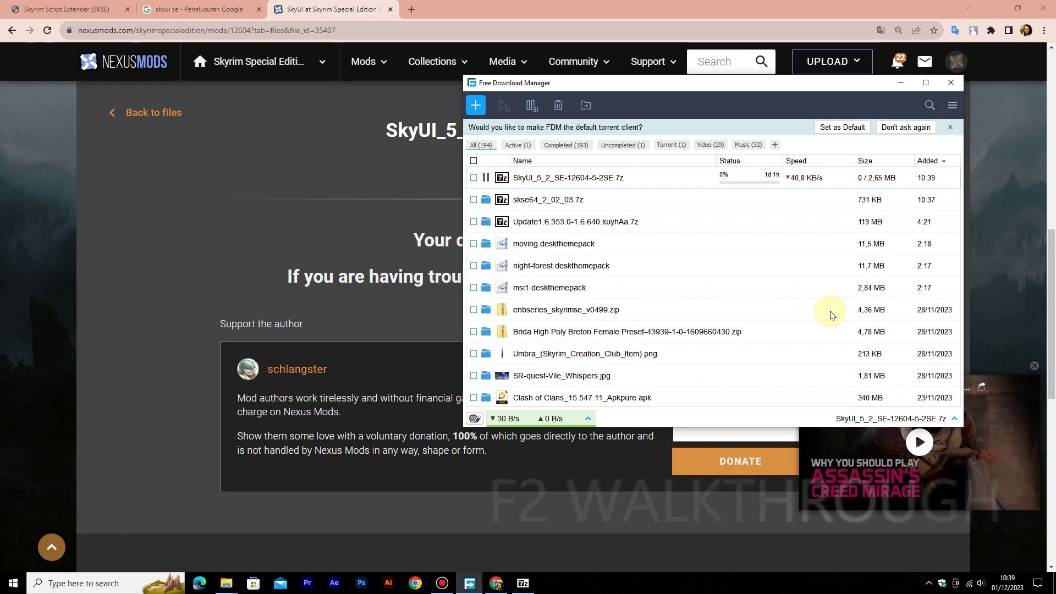
# Step: Open the downloaded SkyUI_5_2_SE-12604-5-2SE.7z archive from its folder and minimize the browser
pyautogui.click(485, 178)
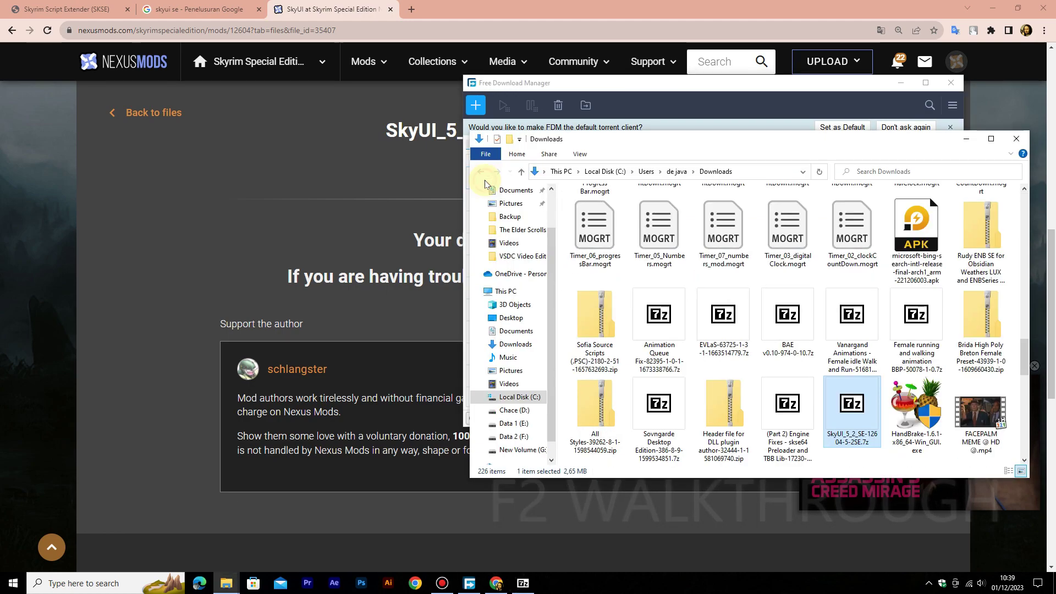
pyautogui.doubleClick(856, 419)
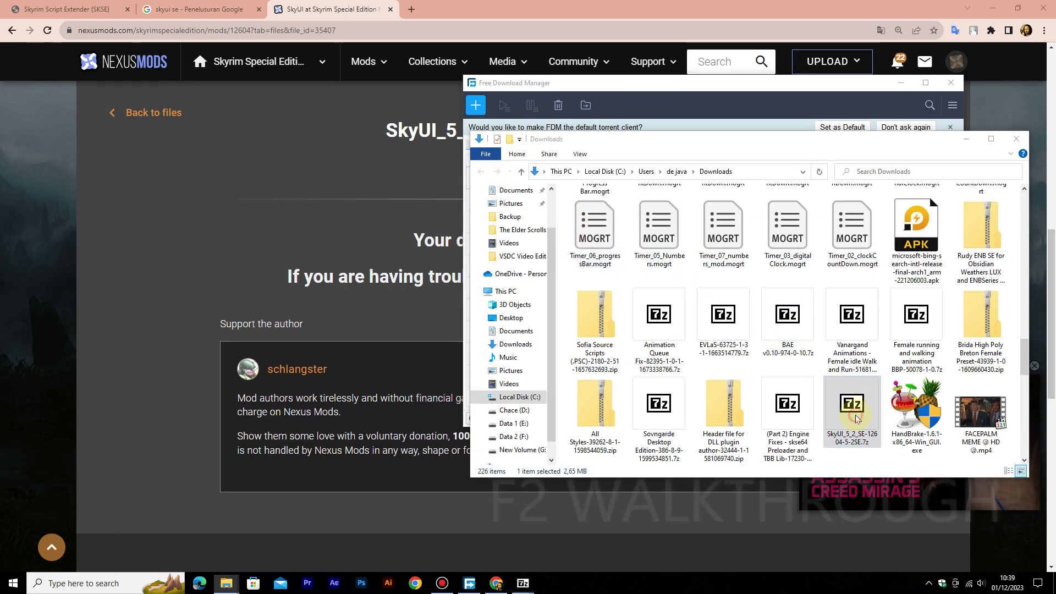
pyautogui.click(986, 8)
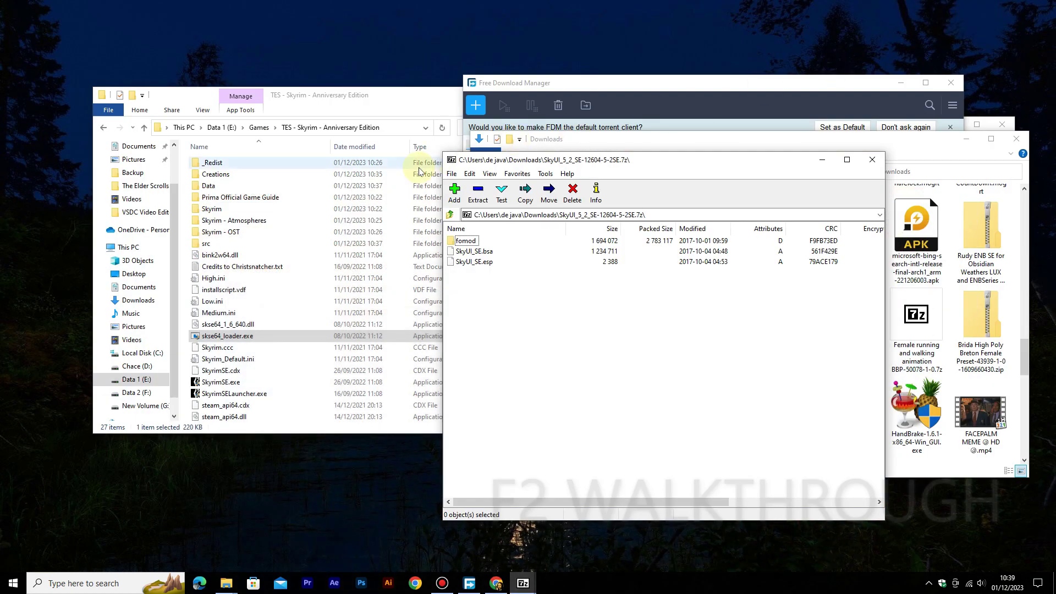
# Step: Copy fomod, SkyUI_SE.bsa and SkyUI_SE.esp from the archive into the Data folder of TES - Skyrim - Anniversary Edition
pyautogui.click(321, 187)
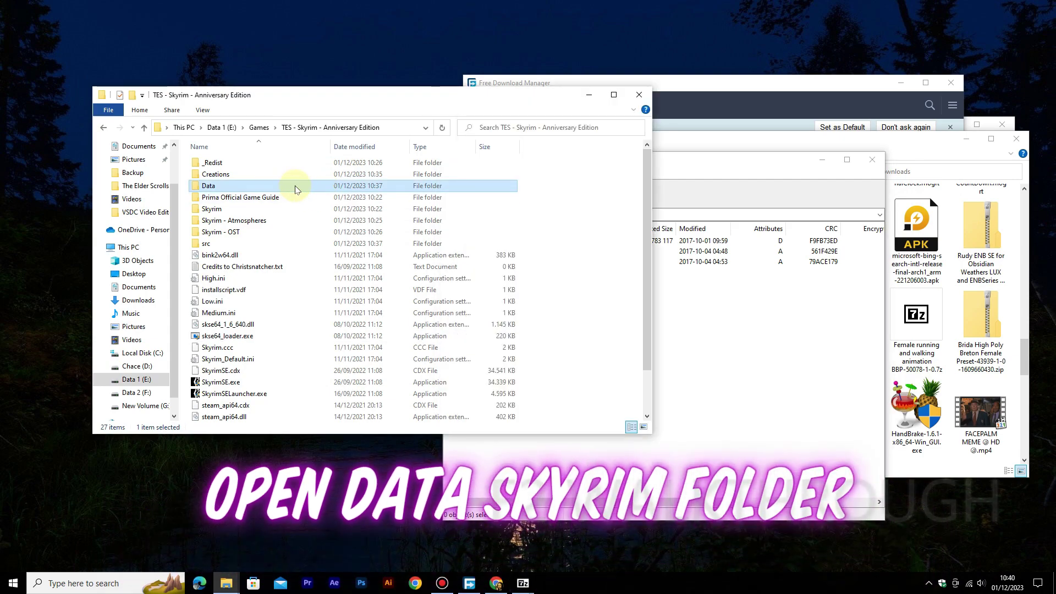
pyautogui.doubleClick(295, 188)
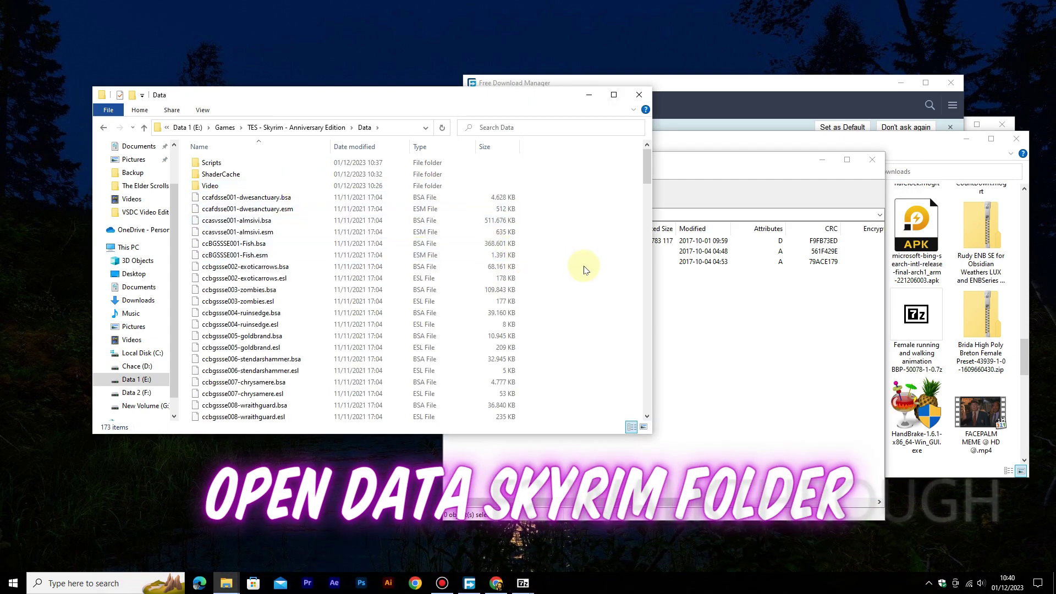
pyautogui.click(572, 286)
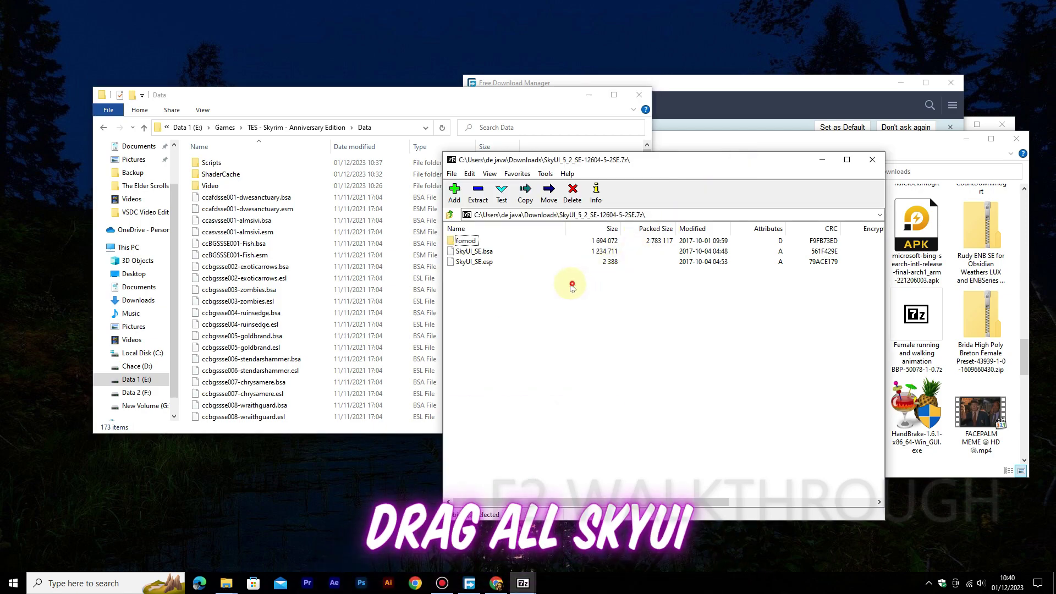
pyautogui.moveTo(452, 246); pyautogui.dragTo(413, 267)
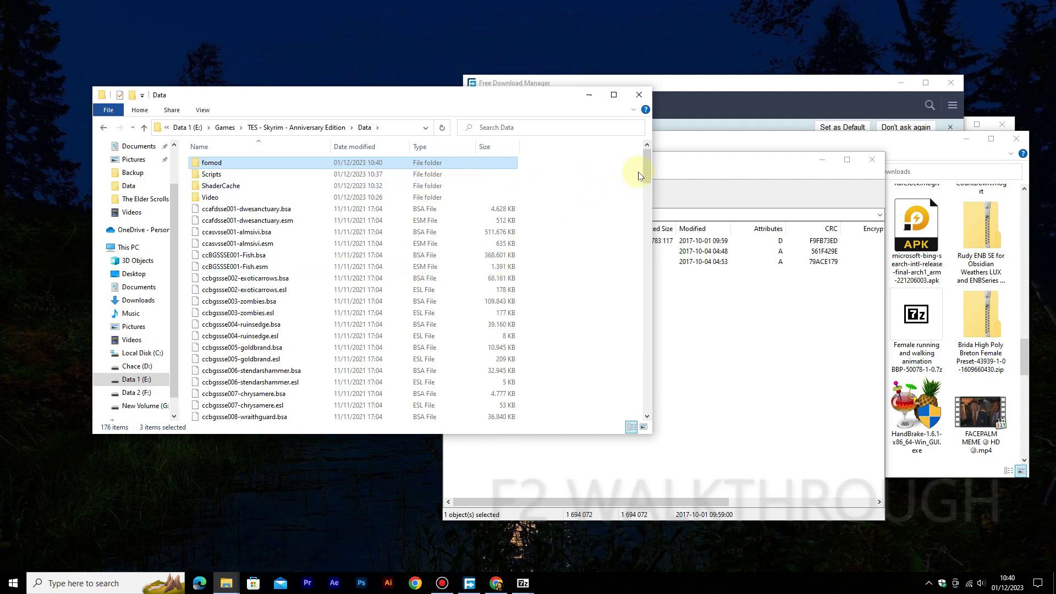
pyautogui.moveTo(647, 174); pyautogui.dragTo(652, 152)
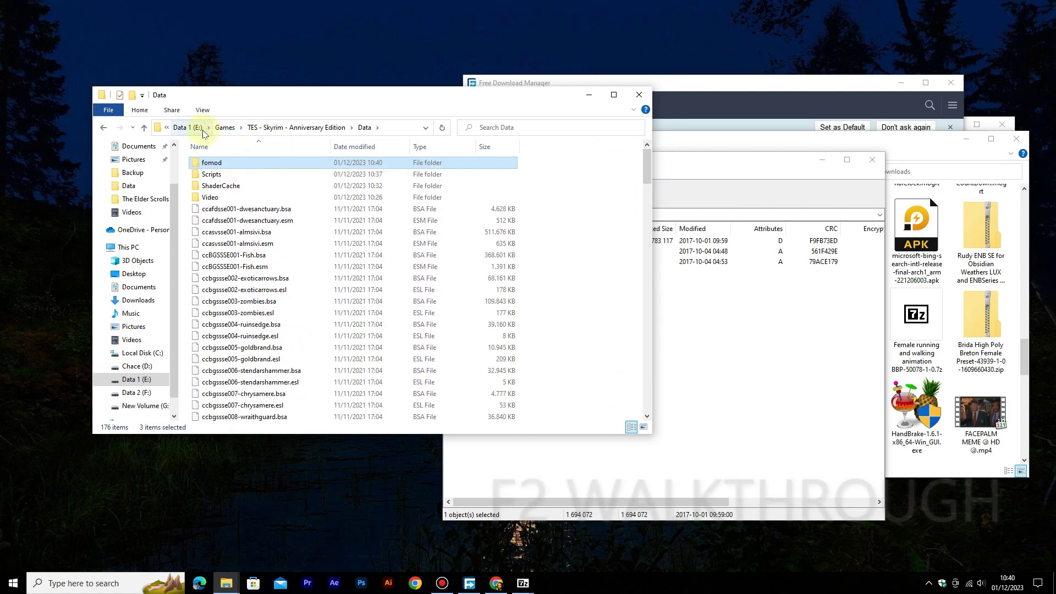
# Step: Go back to the main game folder and close the SkyUI and SKSE archive windows and the extra folder windows
pyautogui.click(277, 129)
pyautogui.click(719, 295)
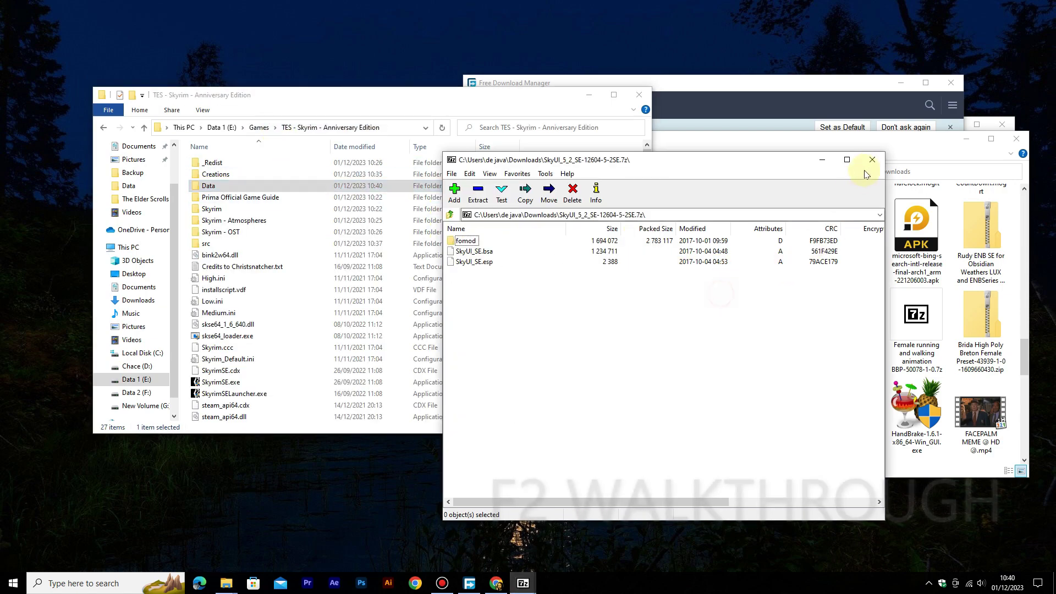
pyautogui.click(872, 161)
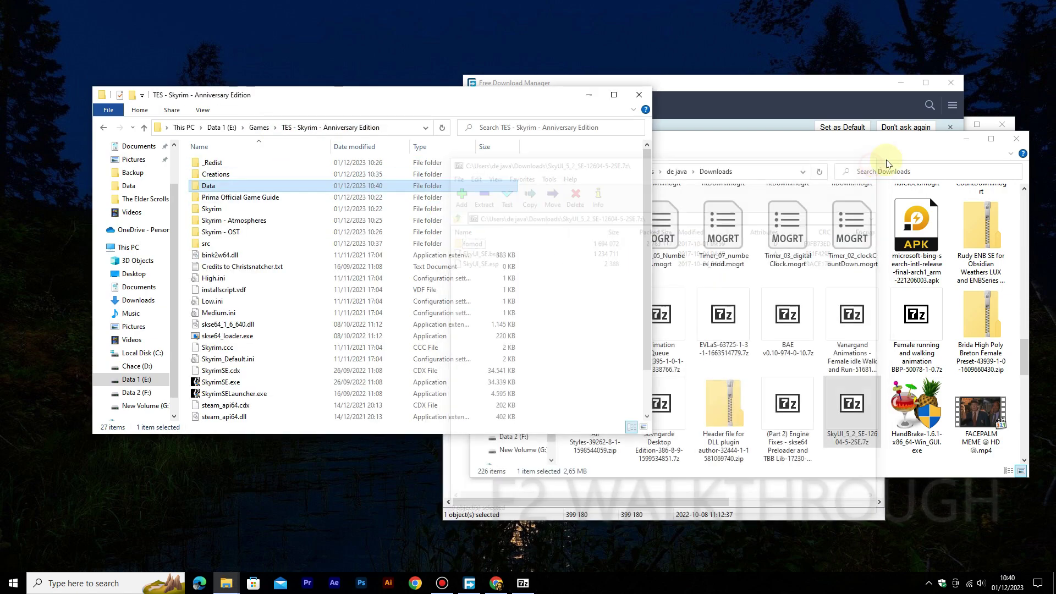
pyautogui.click(1002, 132)
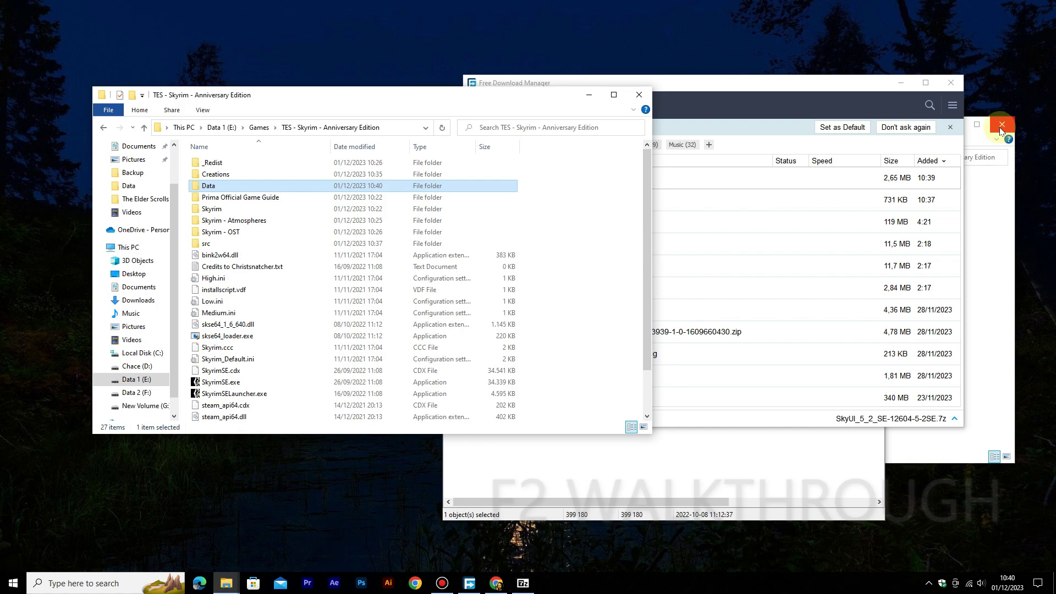
pyautogui.click(1000, 129)
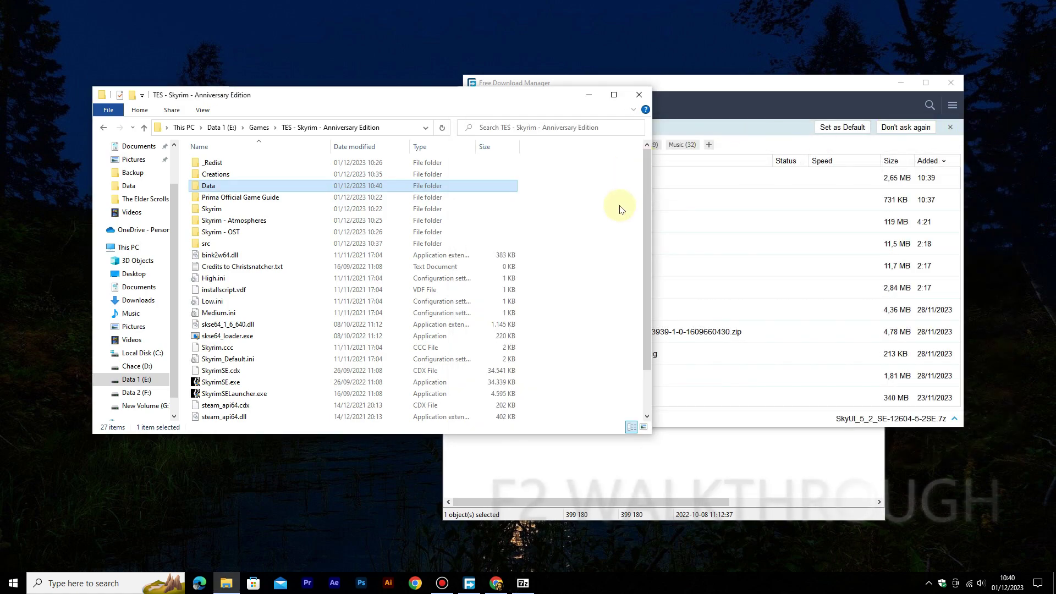
pyautogui.click(655, 466)
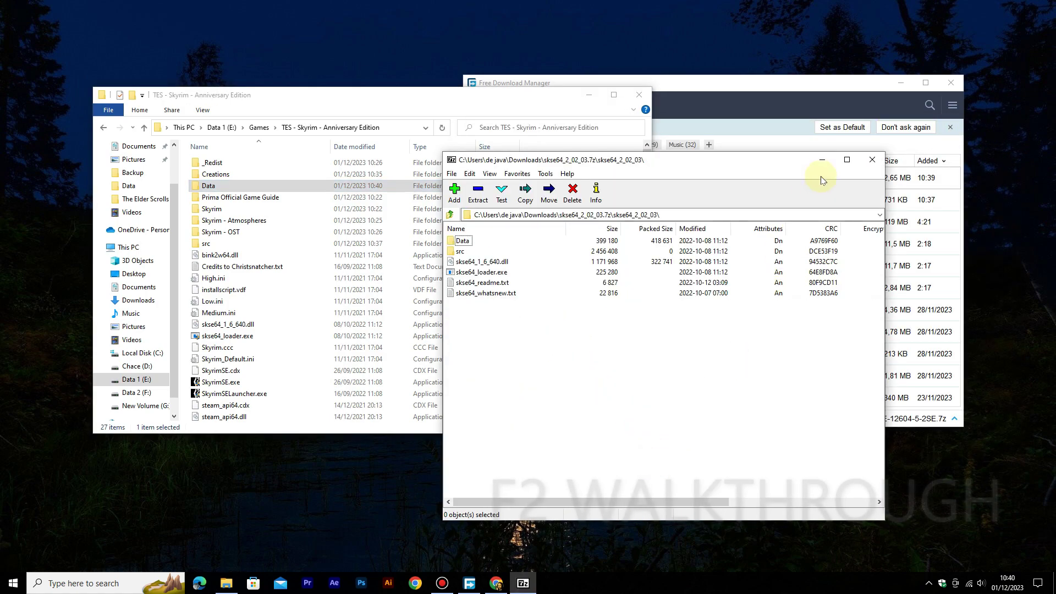
pyautogui.click(865, 163)
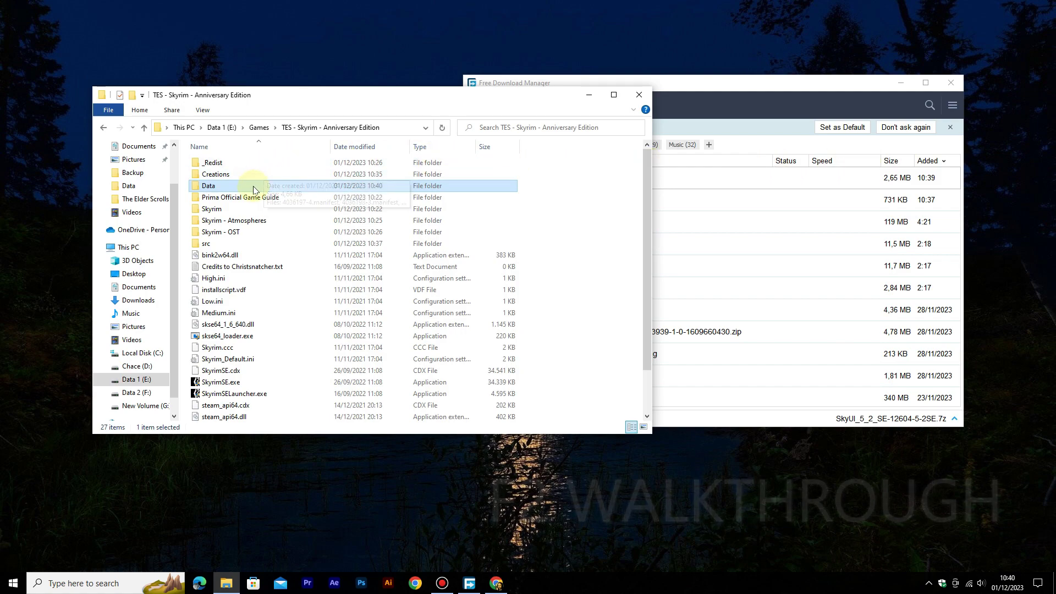
# Step: Start the game through skse64_loader.exe to test SkyUI, and continue the last save
pyautogui.click(284, 338)
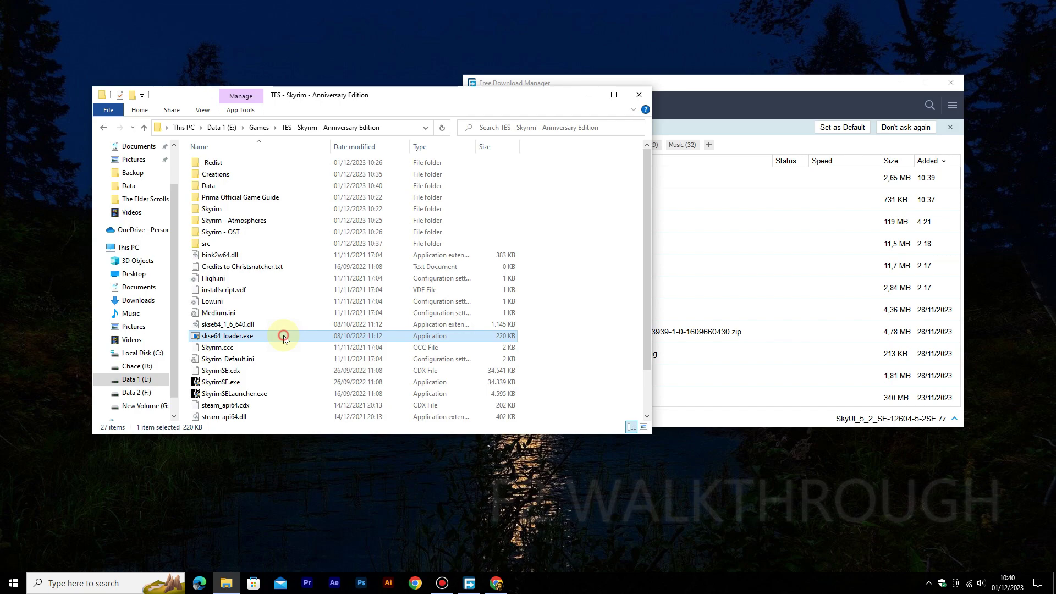
pyautogui.doubleClick(284, 336)
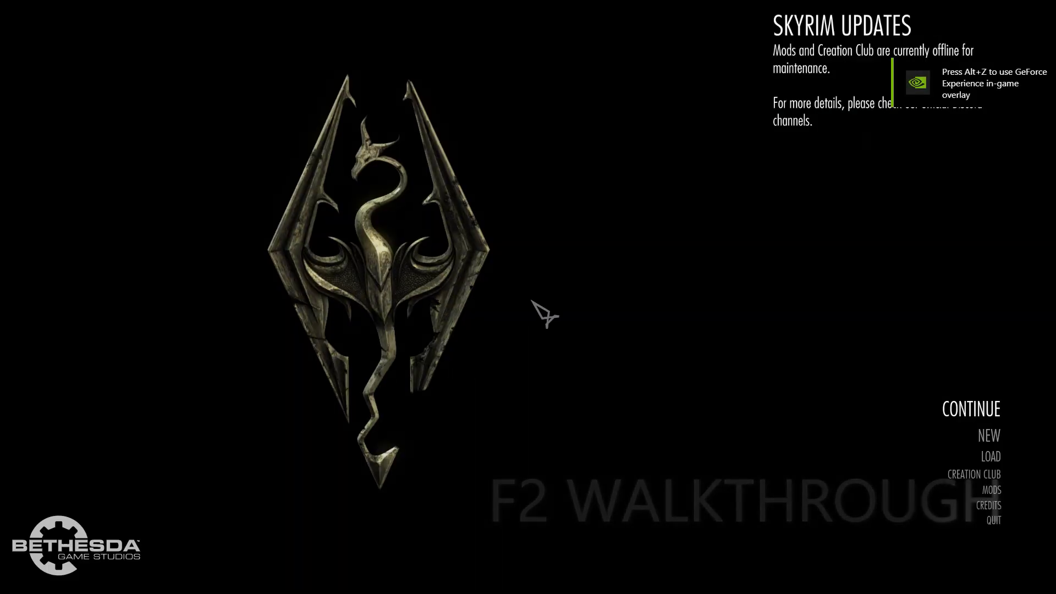
pyautogui.click(929, 397)
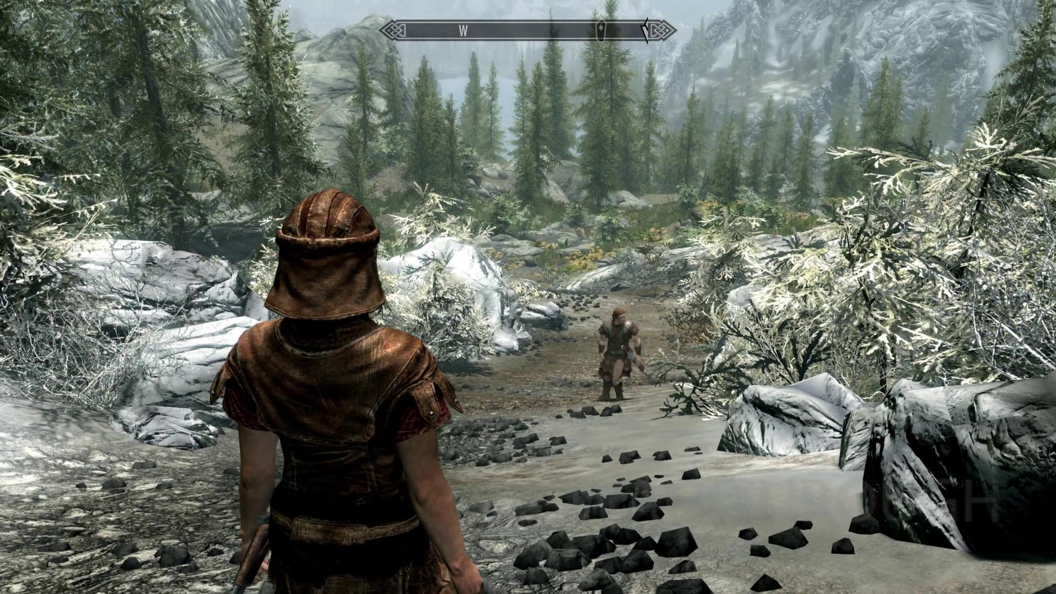
# Step: Inspect the in-game journal's system page for SkyUI changes, and quit to the desktop
pyautogui.press('j')
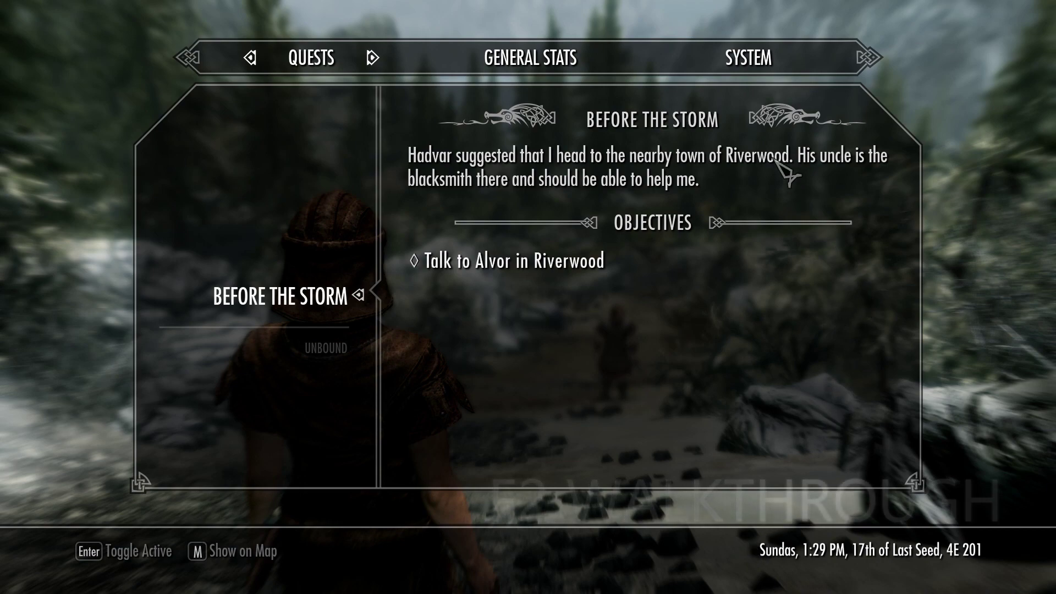
pyautogui.click(758, 78)
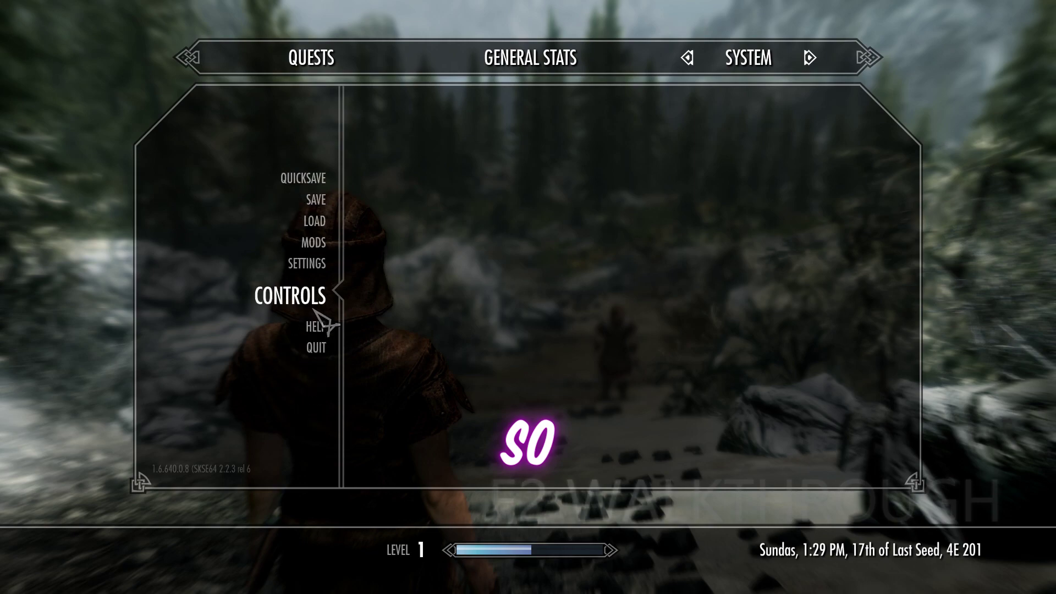
pyautogui.click(317, 359)
pyautogui.click(401, 319)
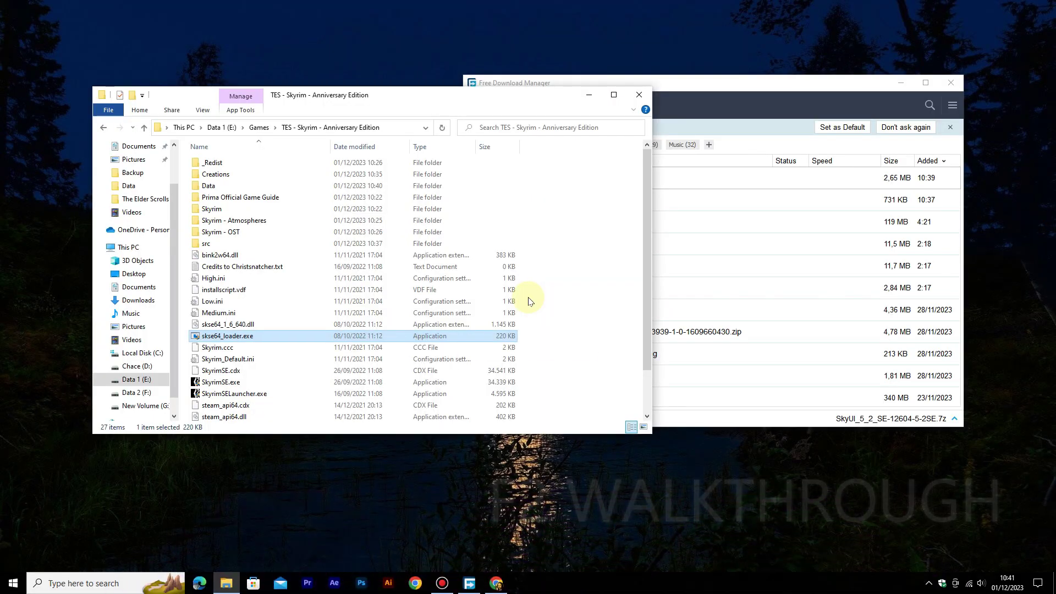
pyautogui.rightClick(536, 474)
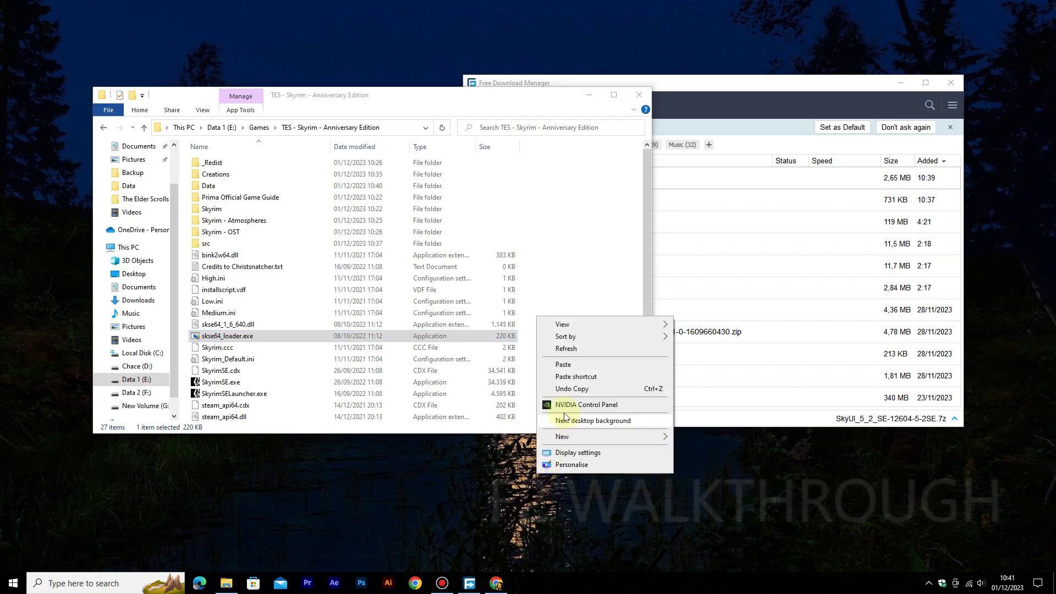
pyautogui.click(570, 352)
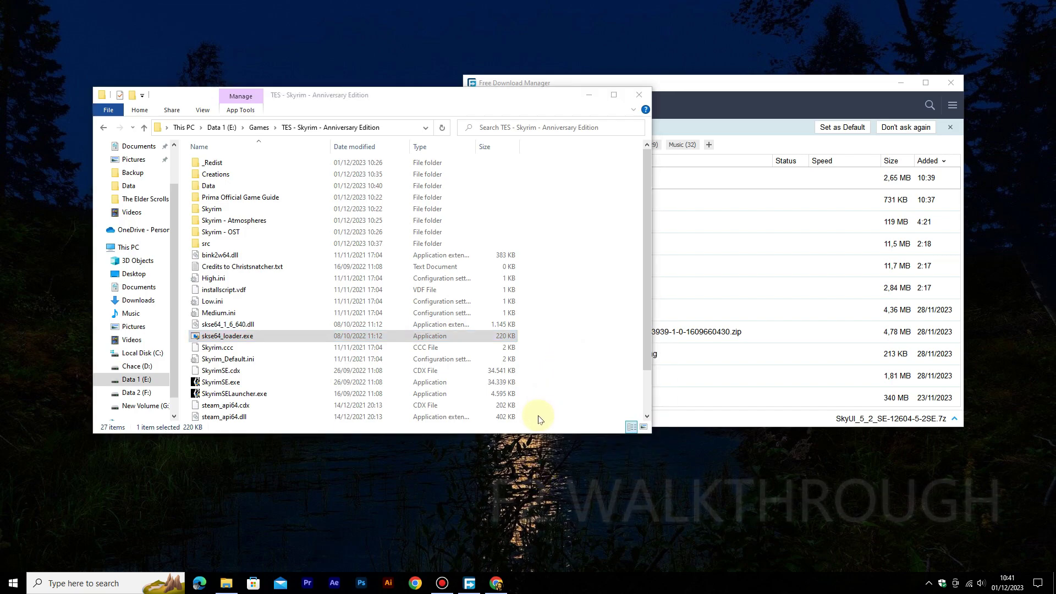
# Step: Return to the Google results in the browser and search for "skyui not working"
pyautogui.click(495, 583)
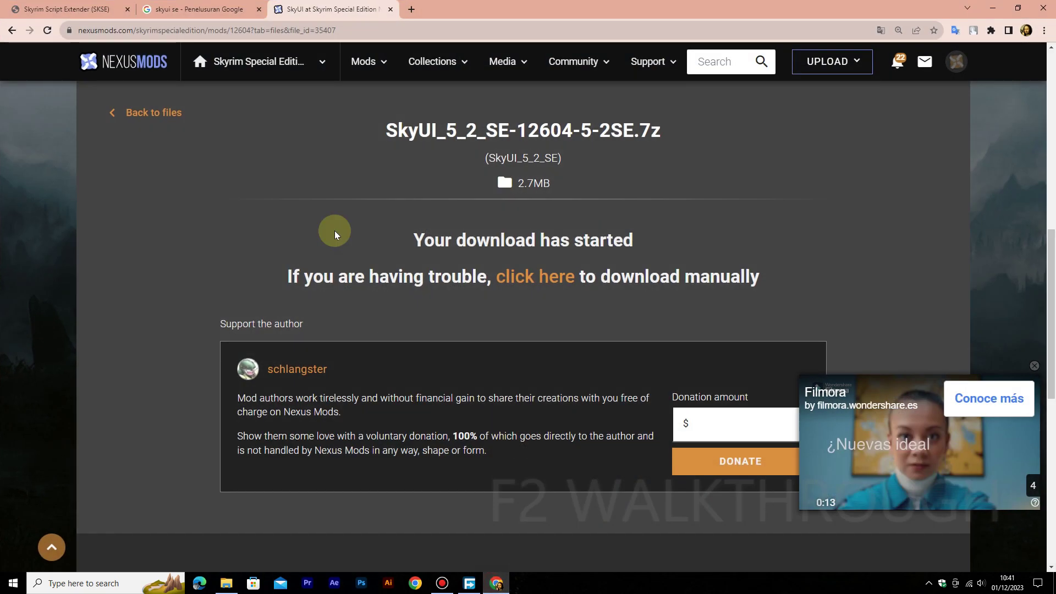
pyautogui.click(210, 13)
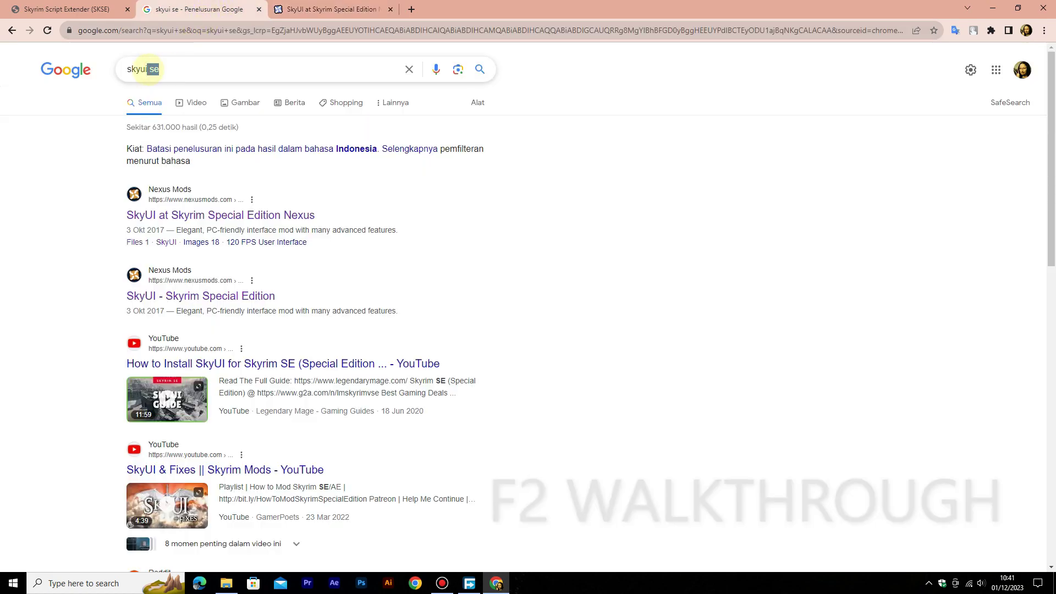
pyautogui.press('BackSpace')
pyautogui.write('not')
pyautogui.click(160, 90)
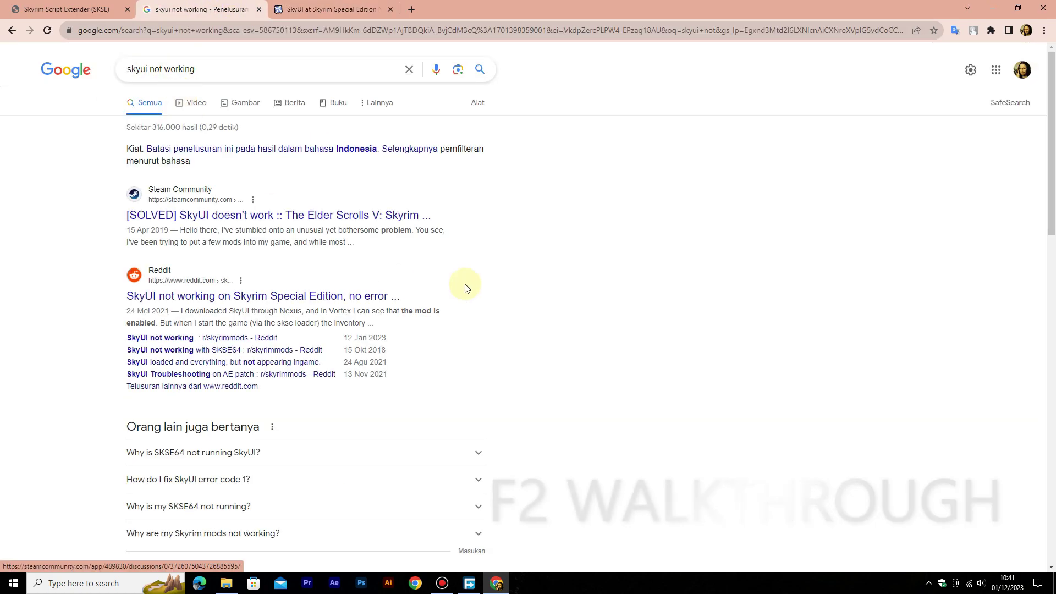
# Step: Open the Reddit result "SkyUI not working on Skyrim Special Edition" and read through its comments
pyautogui.click(283, 300)
pyautogui.scroll(-15, 549, 233)
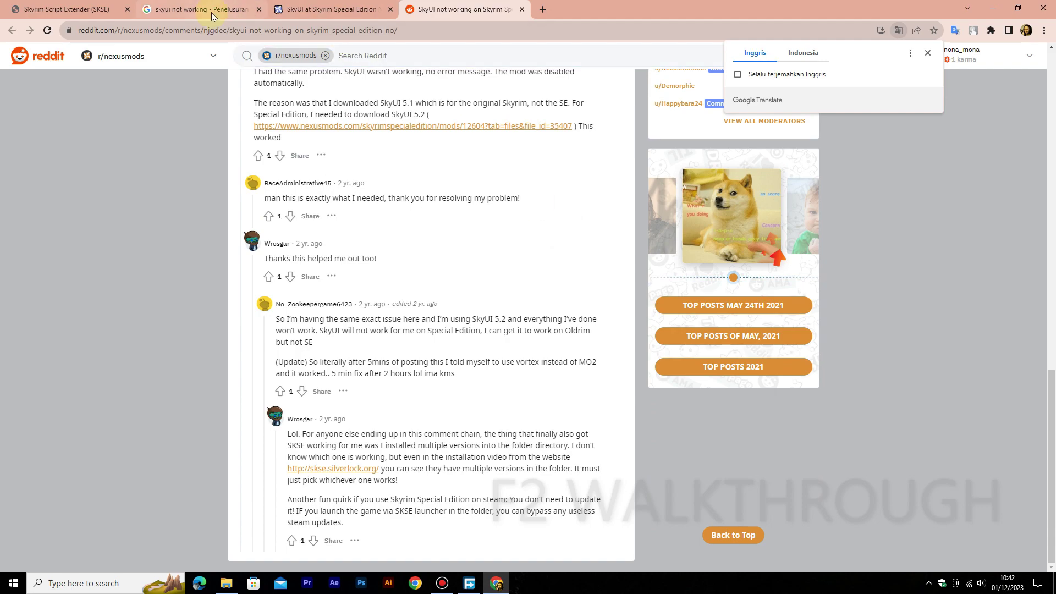
# Step: Return to the Google results and change the search to "skyui manual install not working"
pyautogui.click(212, 13)
pyautogui.click(210, 73)
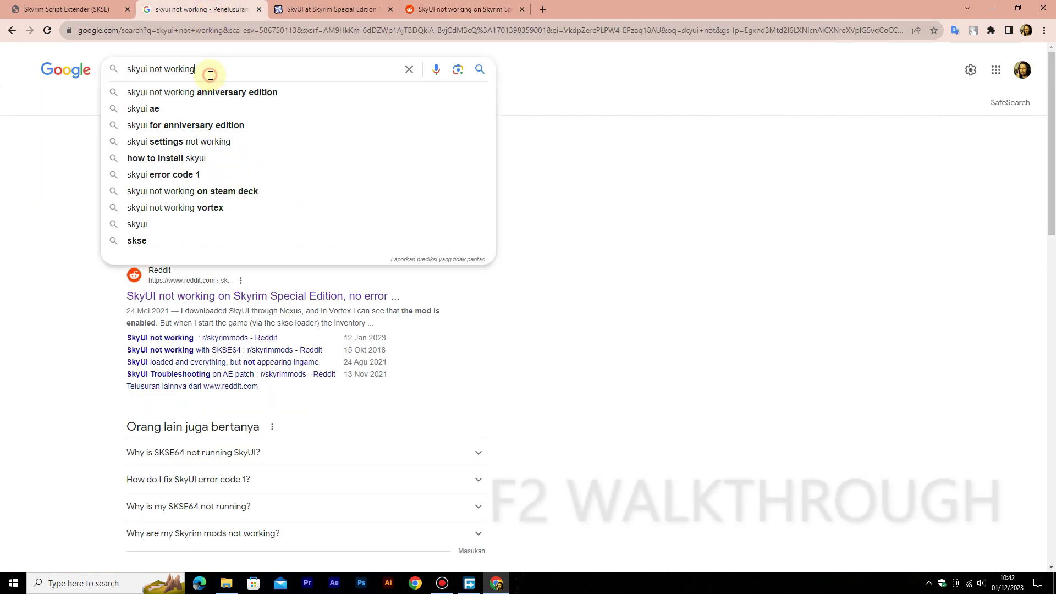
pyautogui.write('manual')
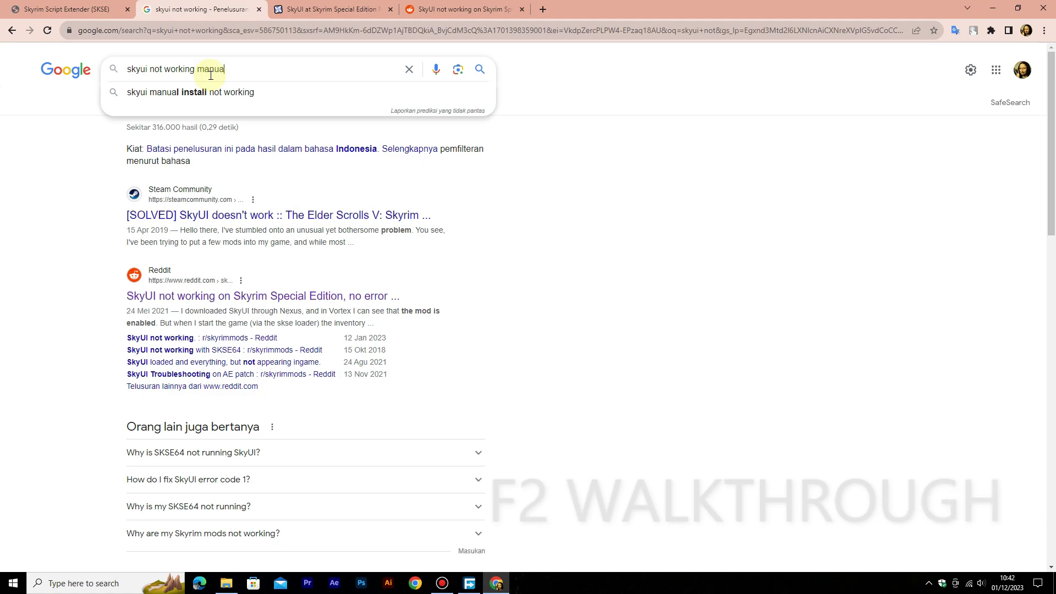
pyautogui.click(222, 94)
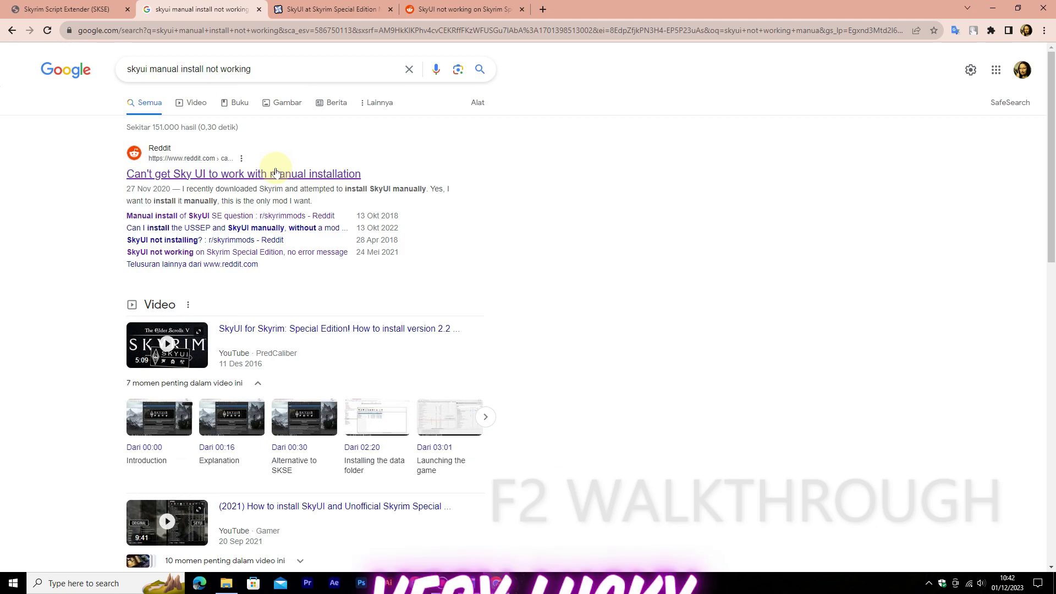
# Step: Open the Reddit result "Can't get Sky UI to work with manual installation" in a new tab and read through its comments
pyautogui.rightClick(271, 177)
pyautogui.click(289, 180)
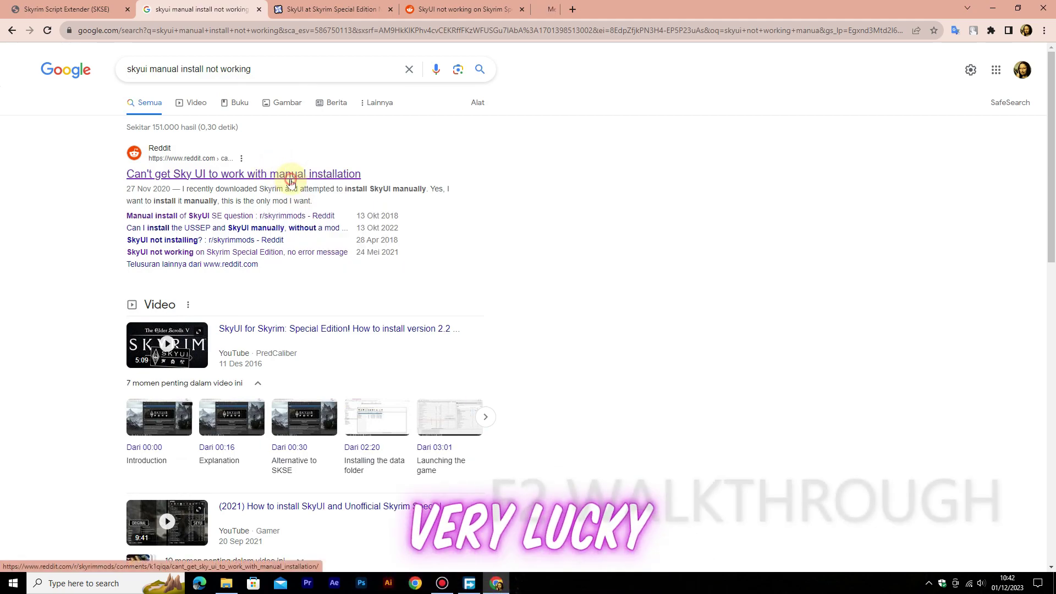
pyautogui.click(552, 11)
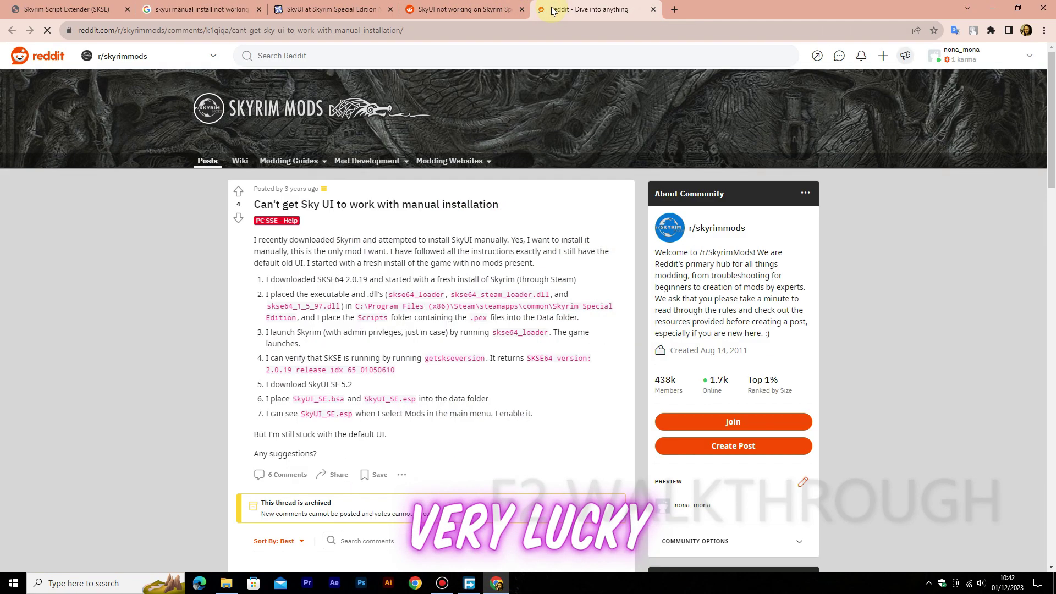
pyautogui.scroll(-5, 595, 255)
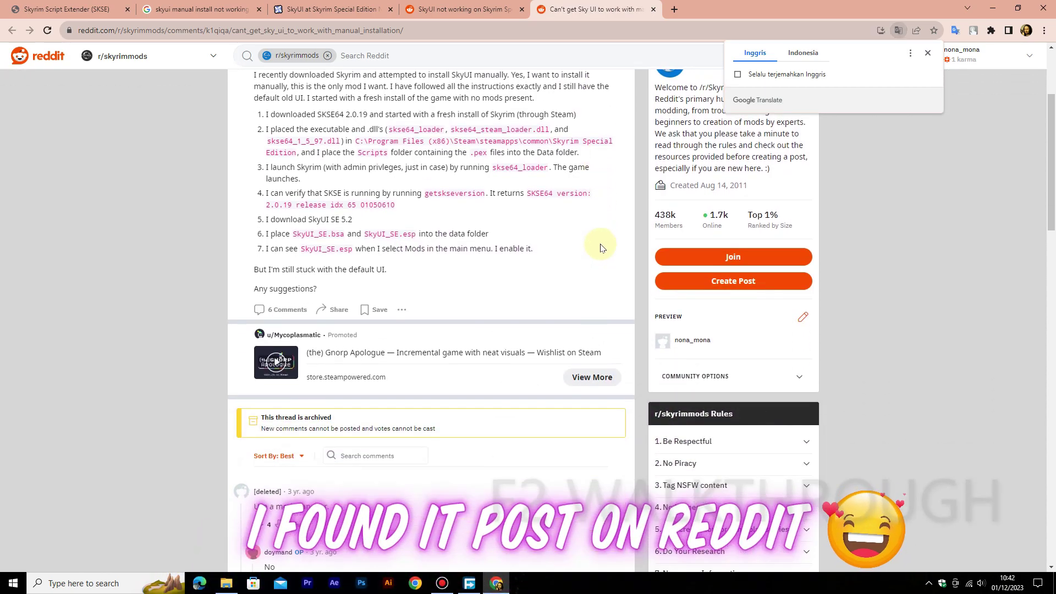
pyautogui.scroll(-4, 600, 248)
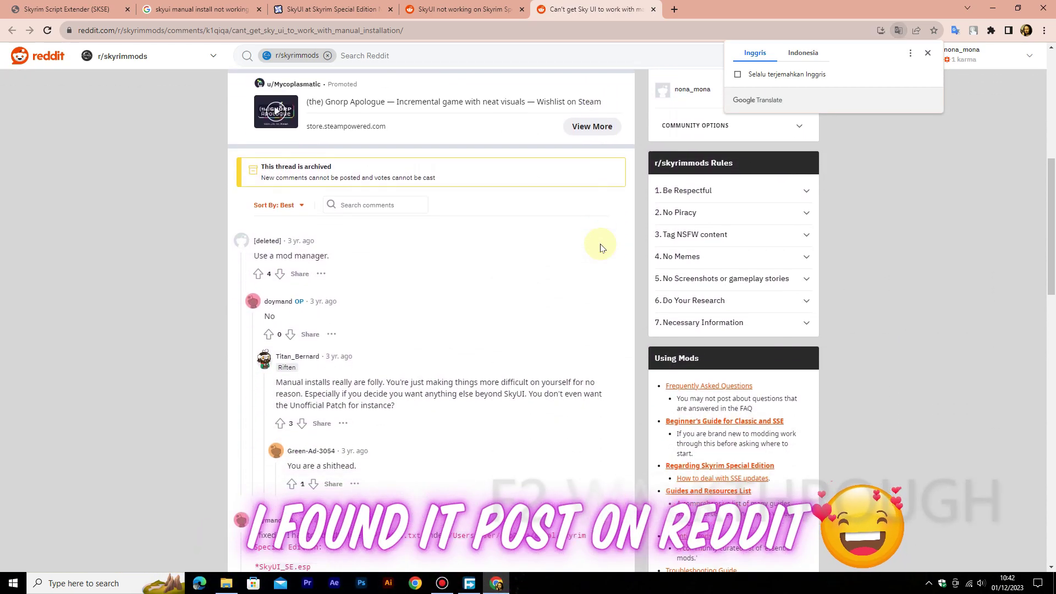
pyautogui.scroll(-1, 600, 247)
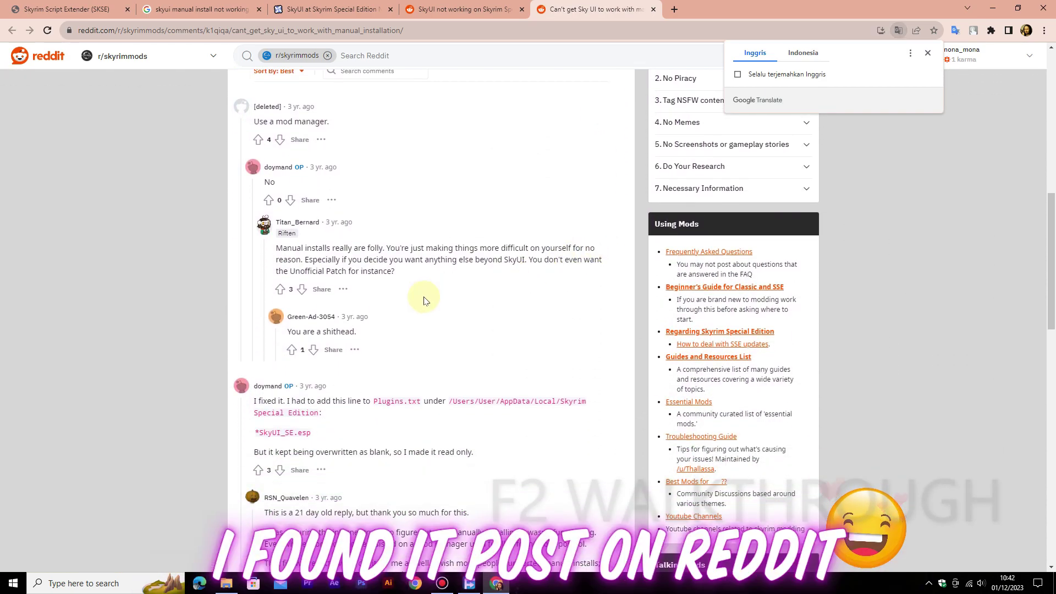
pyautogui.click(316, 336)
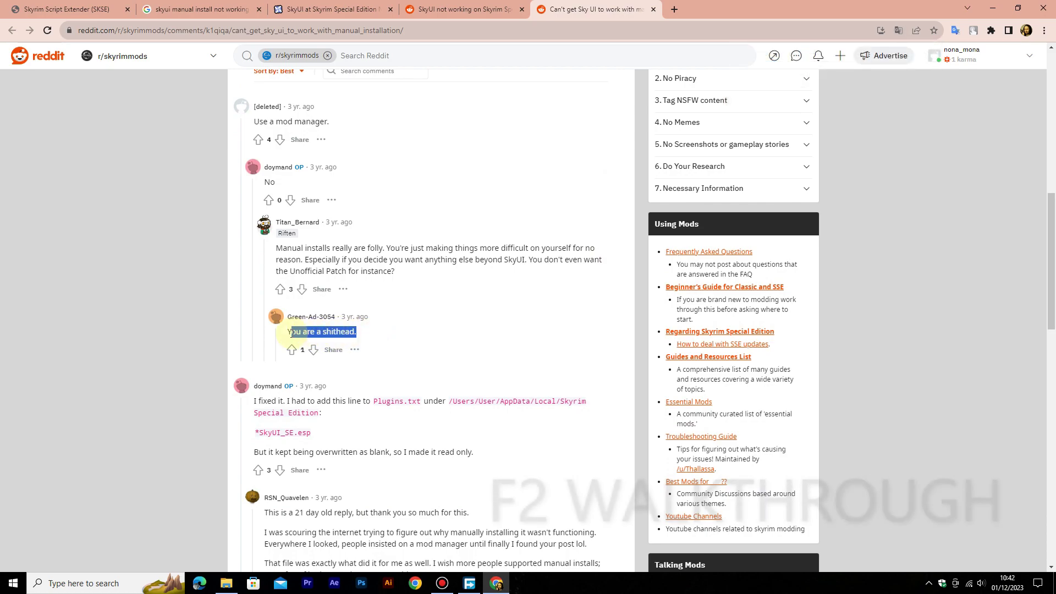
pyautogui.scroll(-3, 432, 330)
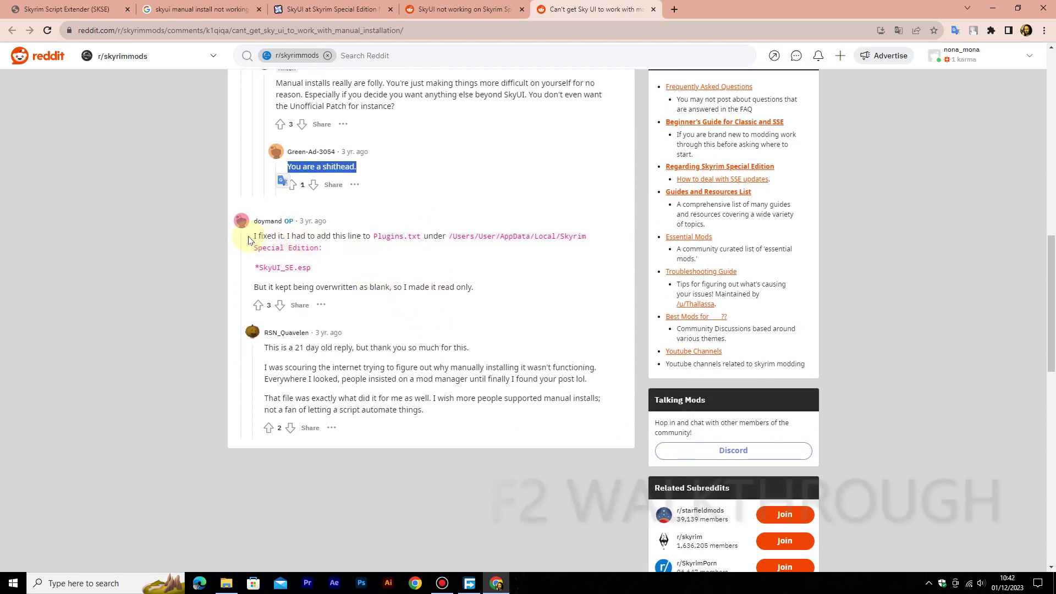
pyautogui.moveTo(248, 241); pyautogui.dragTo(337, 273)
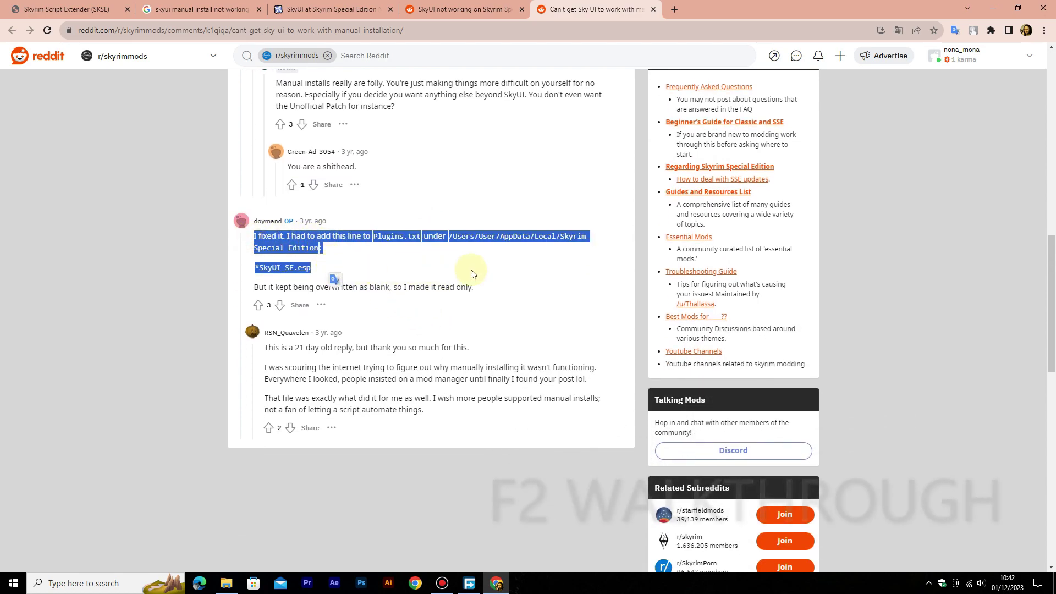
pyautogui.click(492, 268)
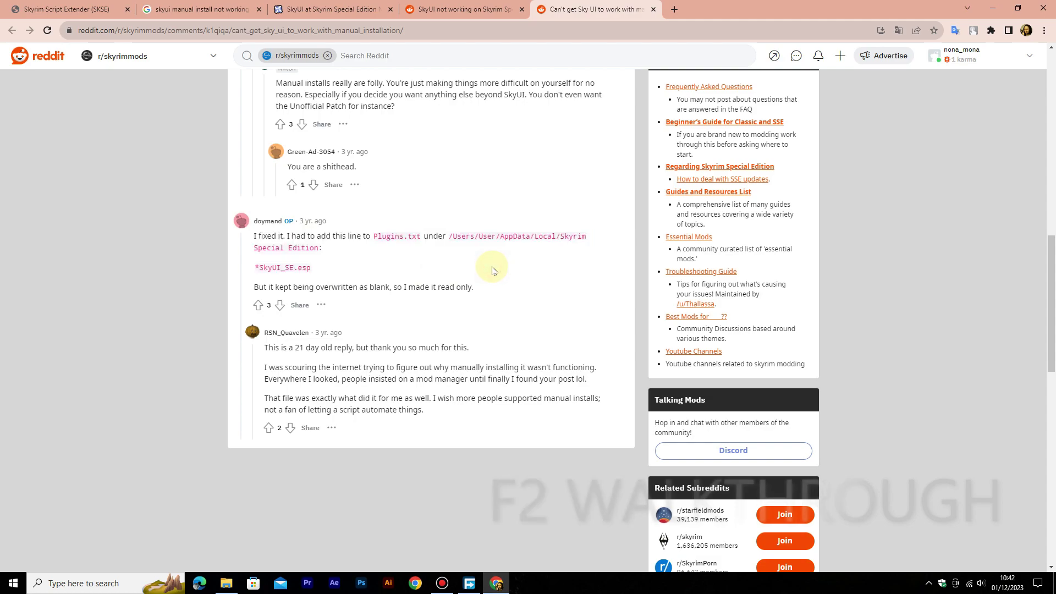
# Step: Reread the Plugins.txt folder path given in the Reddit comment about the fix
pyautogui.click(232, 586)
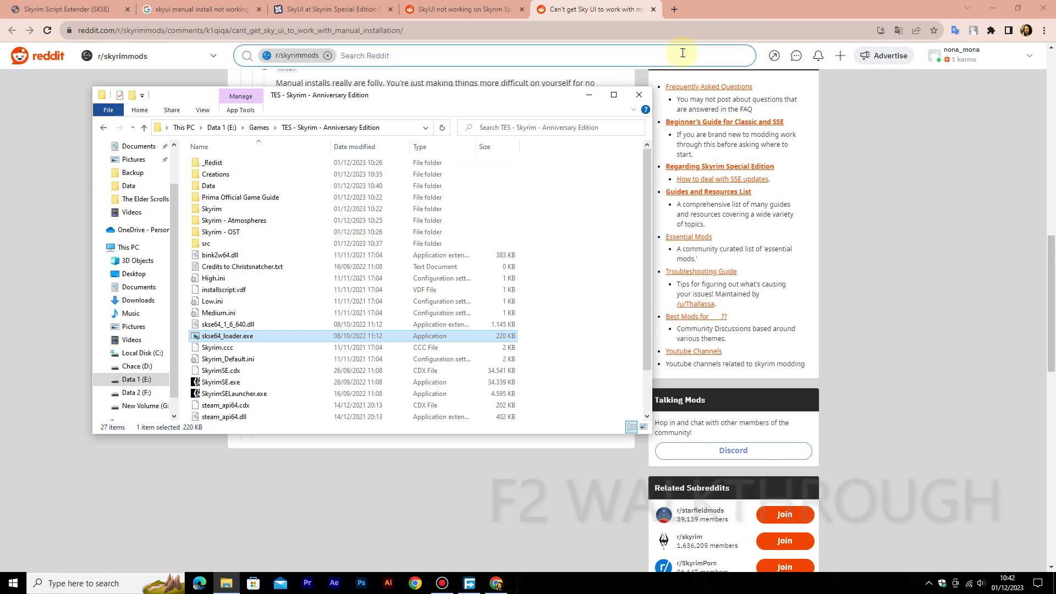
pyautogui.click(860, 121)
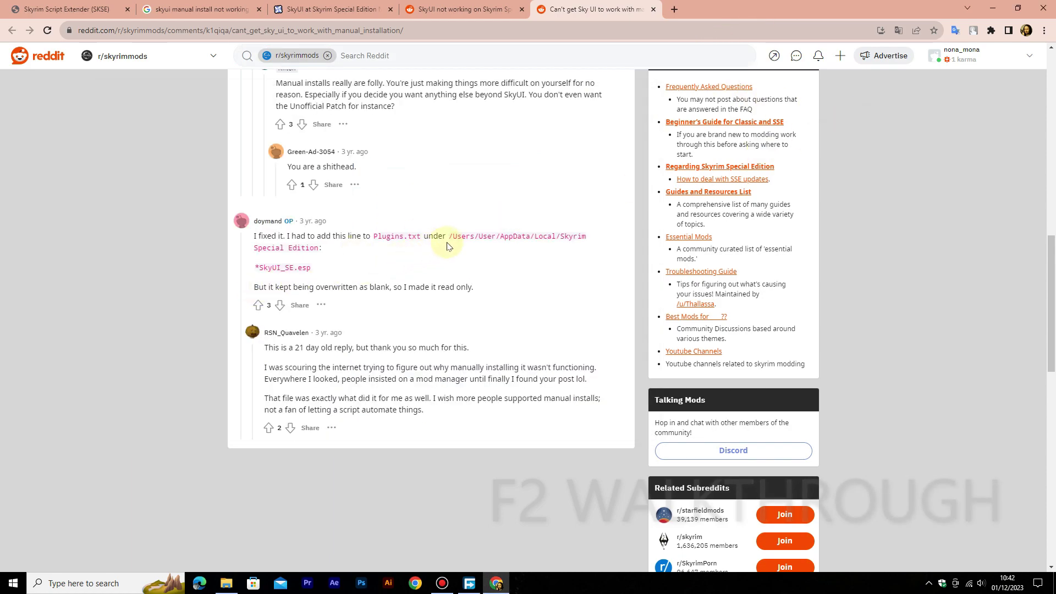
pyautogui.moveTo(449, 235); pyautogui.dragTo(524, 260)
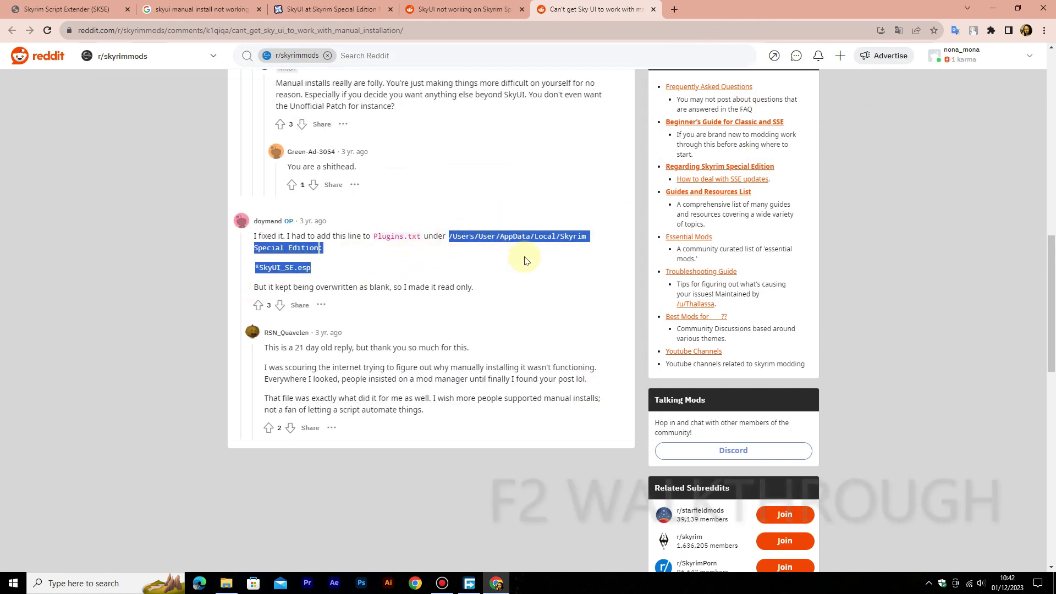
pyautogui.click(462, 267)
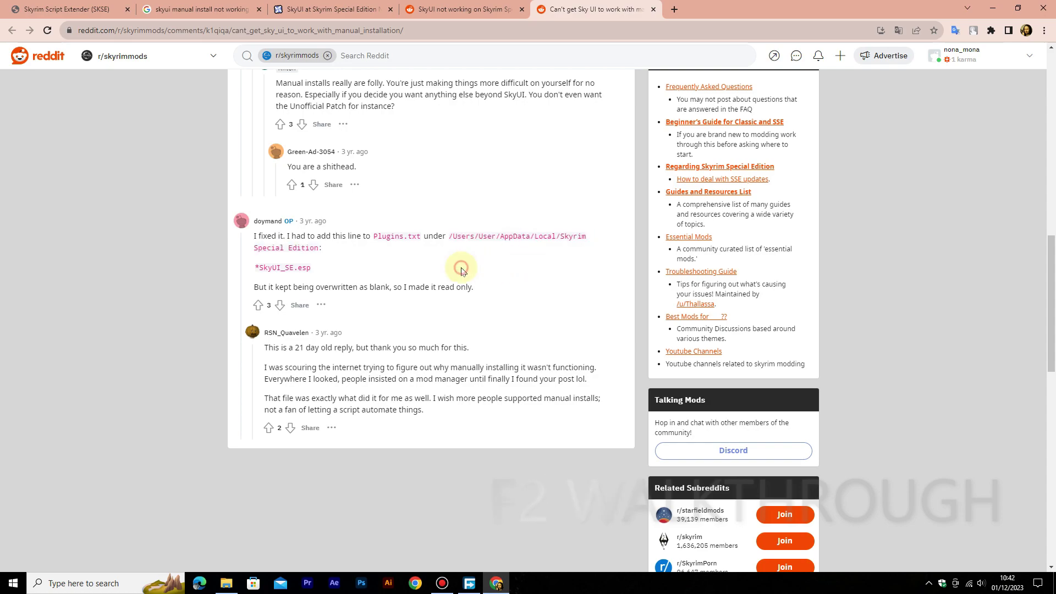
# Step: Switch to File Explorer, open Local Disk (C:) in a new window, and check that hidden items are set to show
pyautogui.click(227, 584)
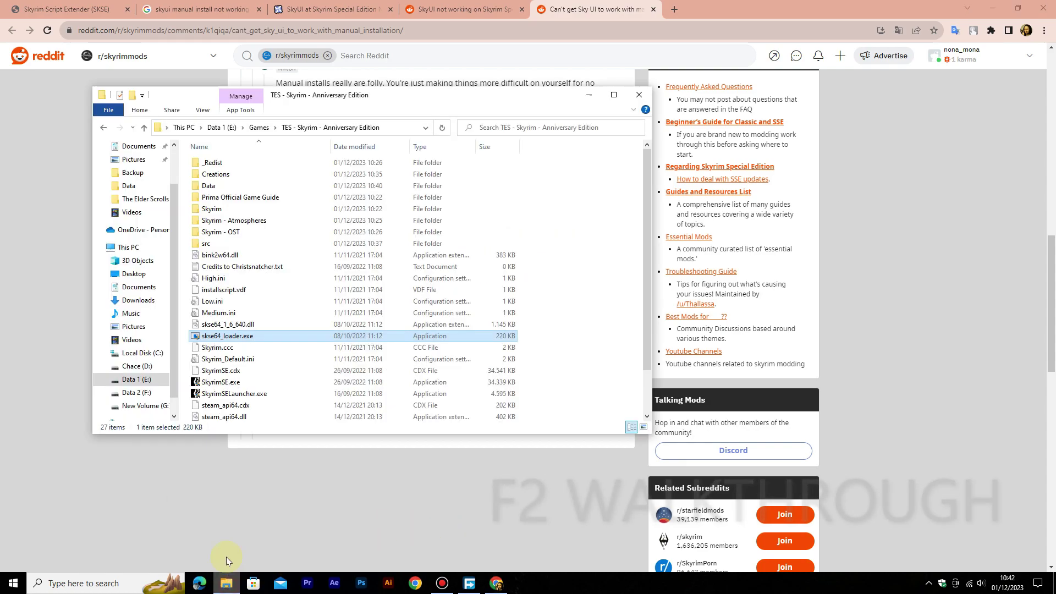
pyautogui.rightClick(137, 249)
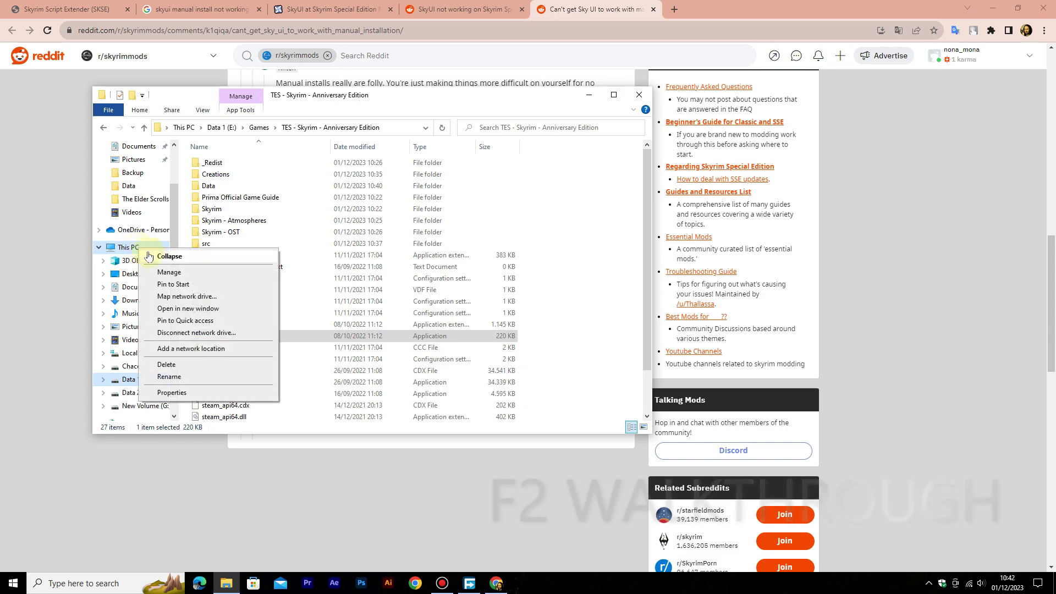
pyautogui.click(184, 308)
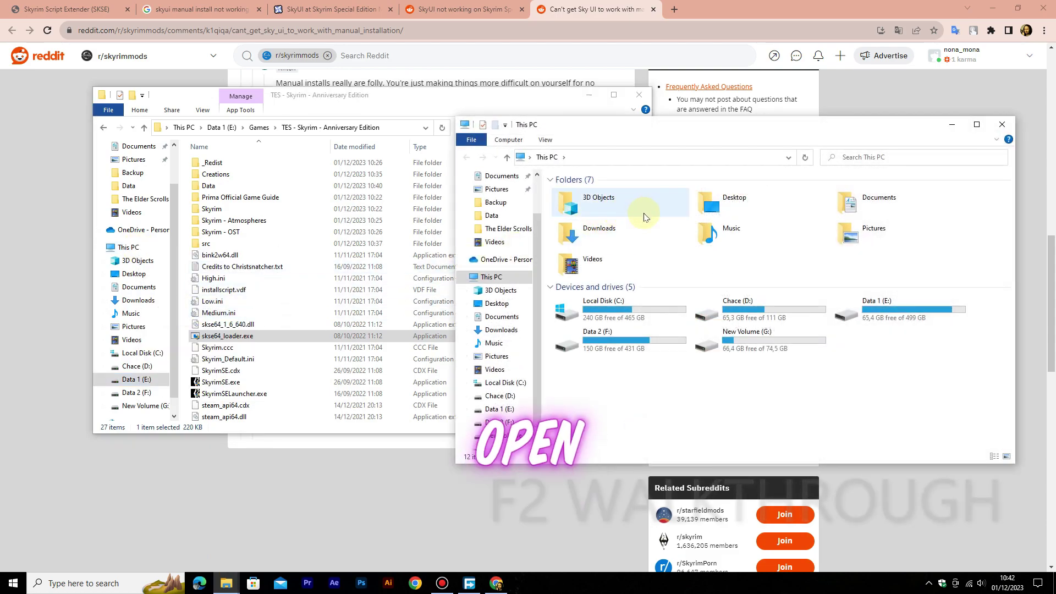
pyautogui.click(672, 309)
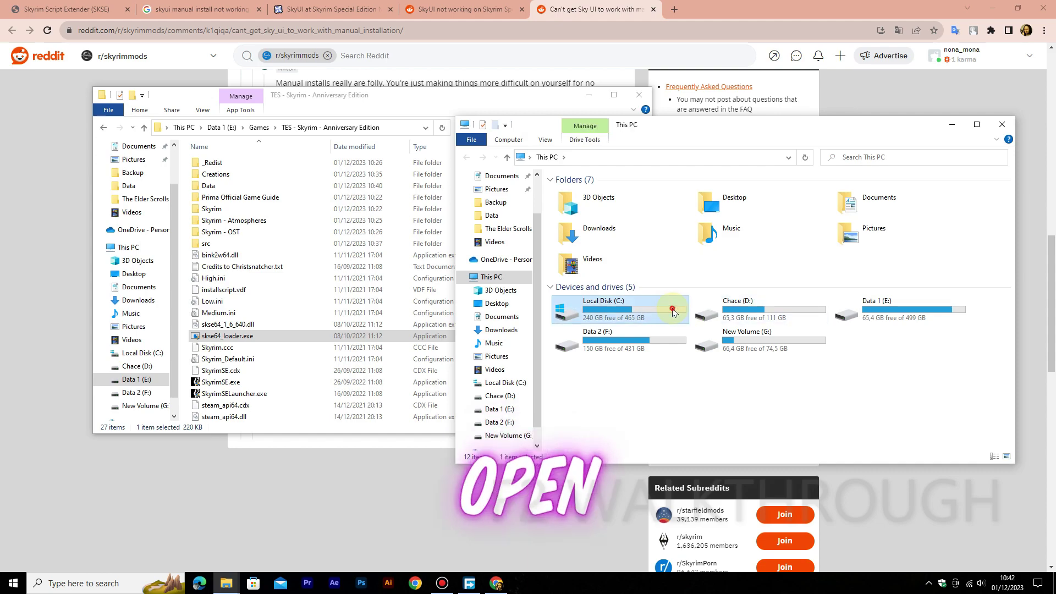
pyautogui.doubleClick(672, 309)
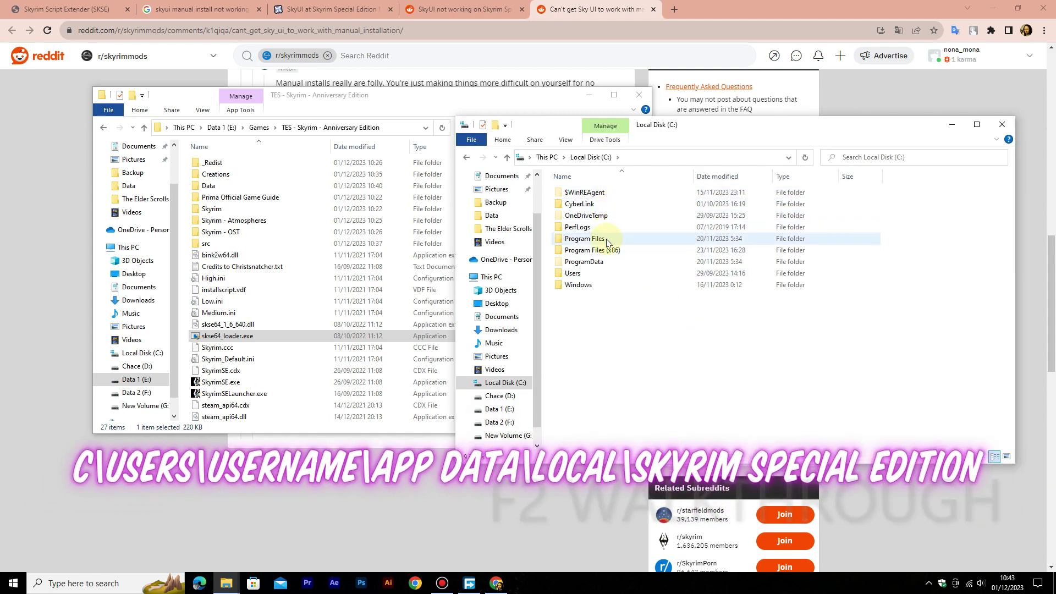
pyautogui.click(567, 141)
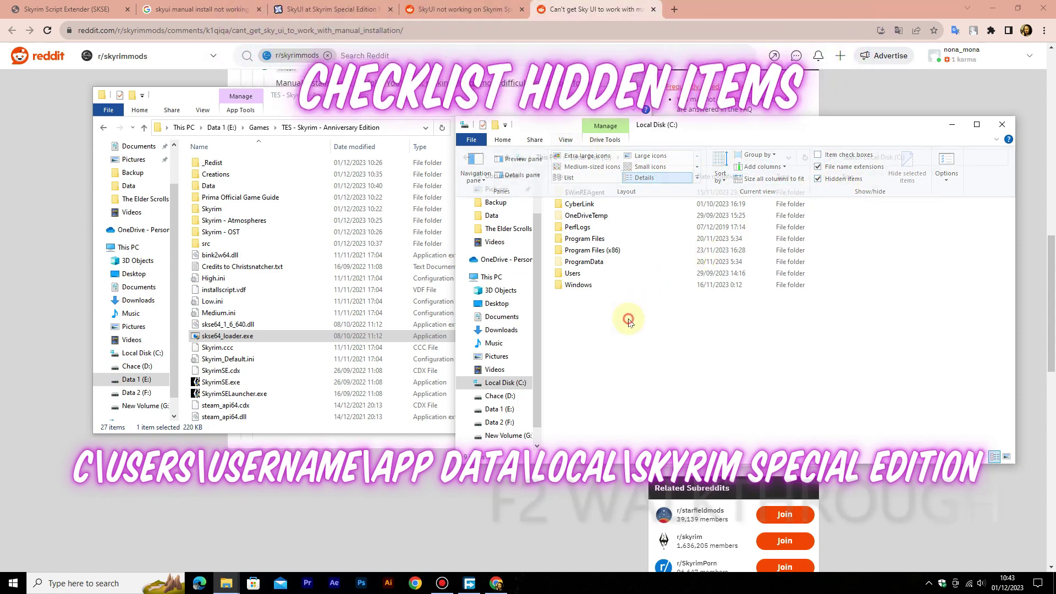
# Step: Open the Skyrim Special Edition folder under Users, the user's profile folder, AppData\Local
pyautogui.click(594, 275)
pyautogui.doubleClick(594, 275)
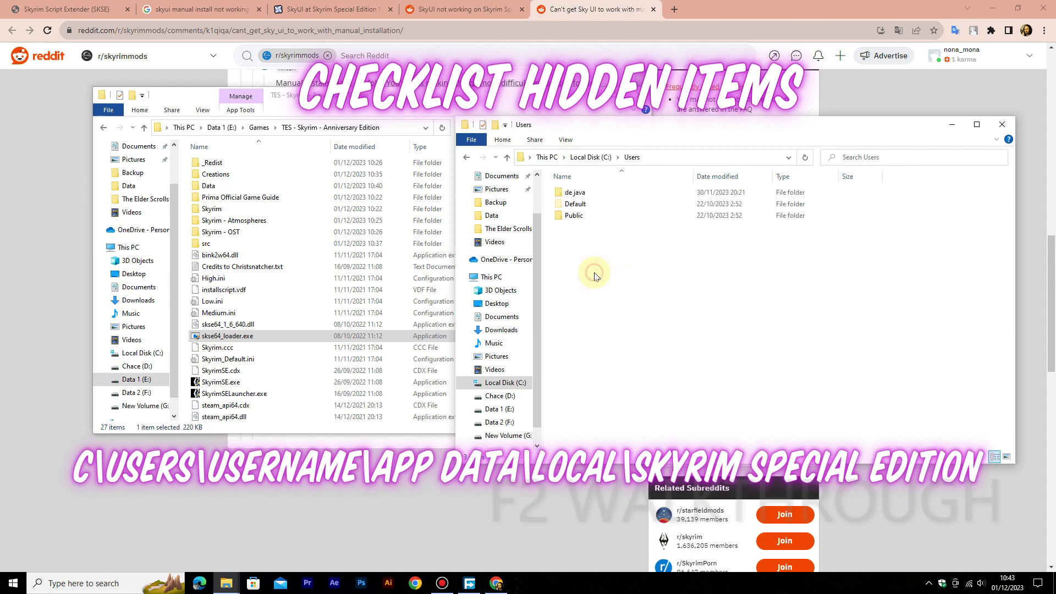
pyautogui.click(592, 193)
pyautogui.doubleClick(592, 193)
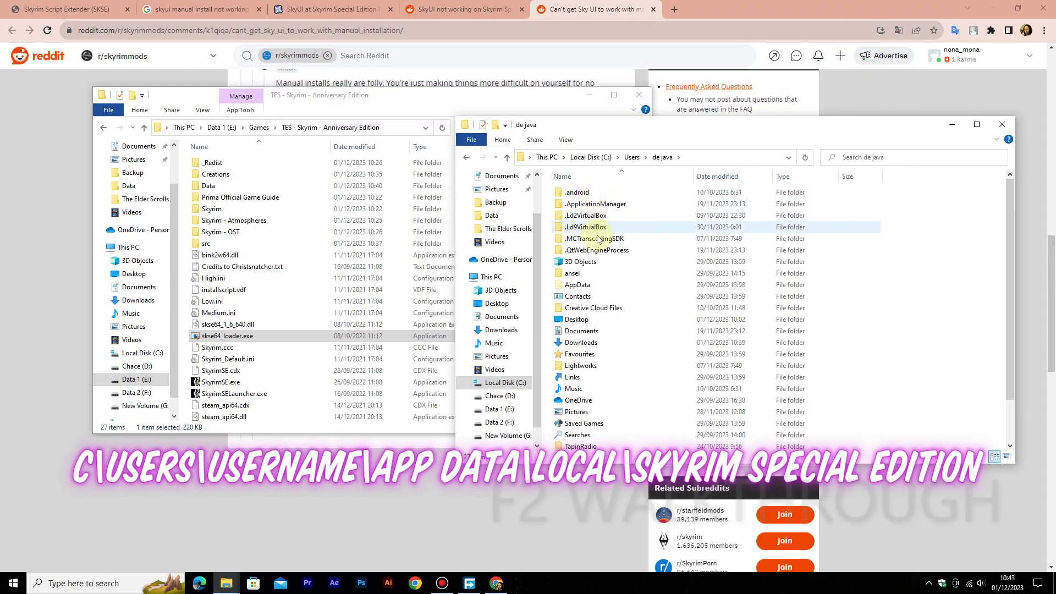
pyautogui.click(598, 290)
pyautogui.doubleClick(598, 289)
pyautogui.click(600, 195)
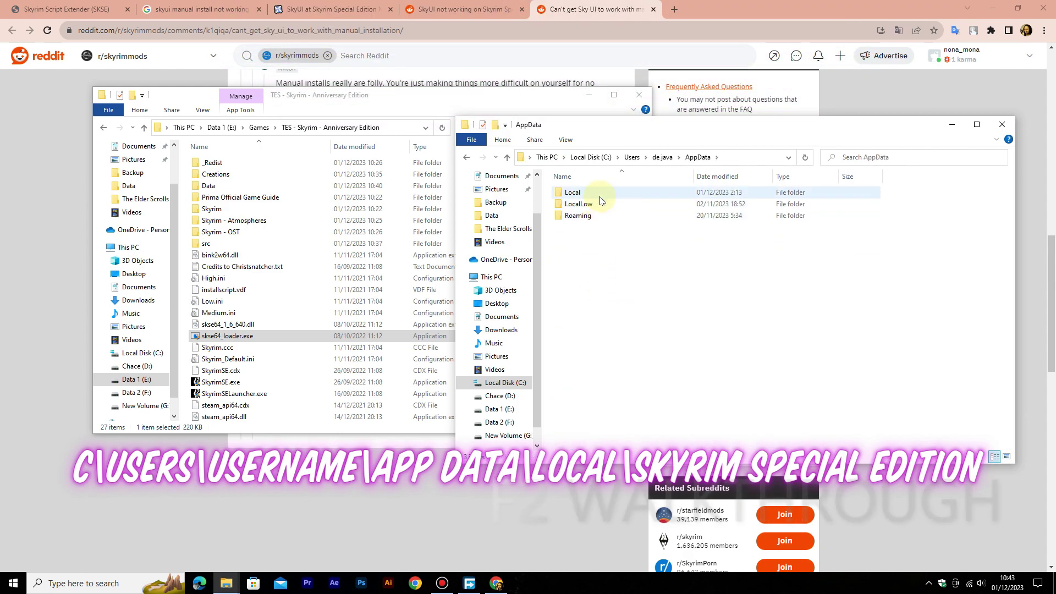
pyautogui.doubleClick(599, 196)
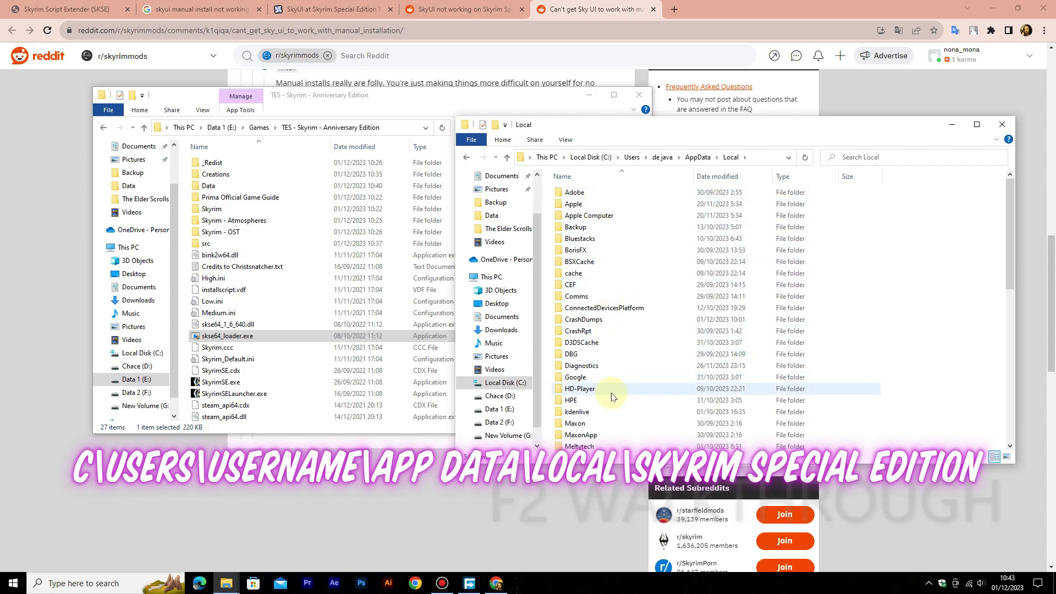
pyautogui.scroll(-6, 620, 388)
pyautogui.scroll(-1, 627, 382)
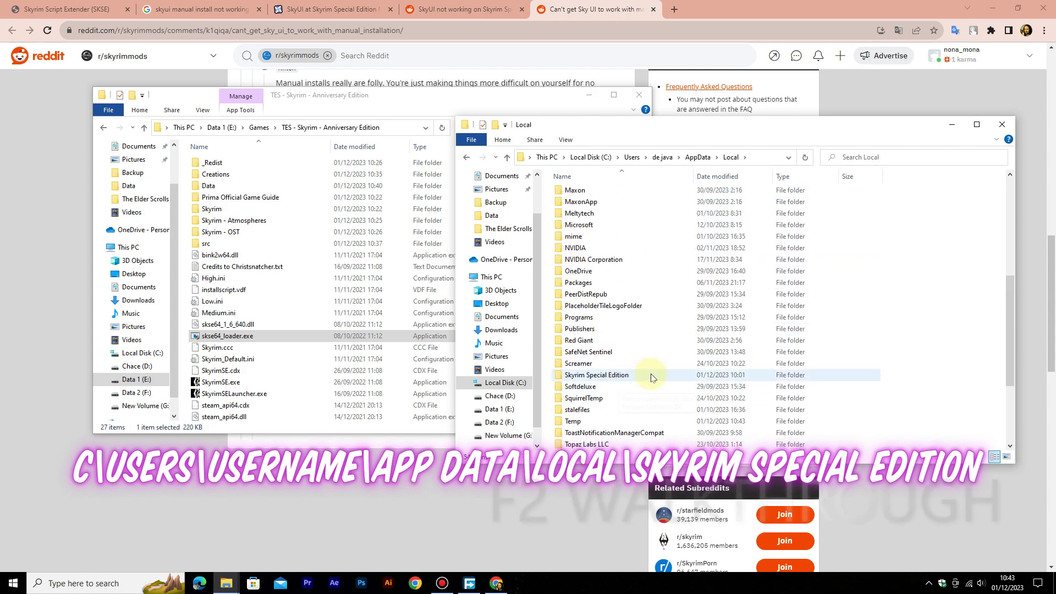
pyautogui.doubleClick(653, 379)
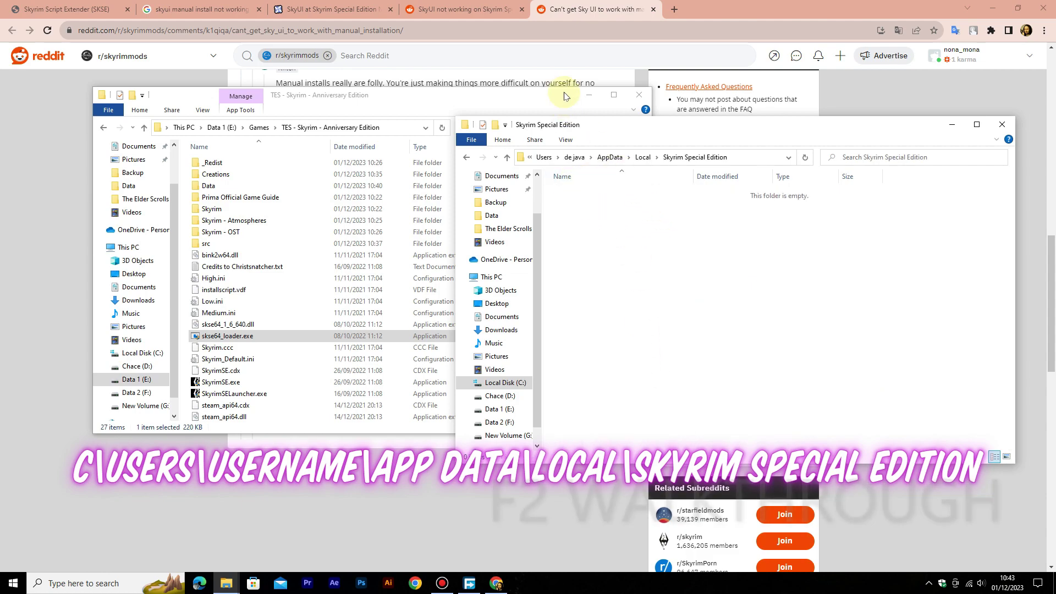
# Step: Create a new text document named Plugins.txt in the Skyrim Special Edition folder
pyautogui.rightClick(636, 214)
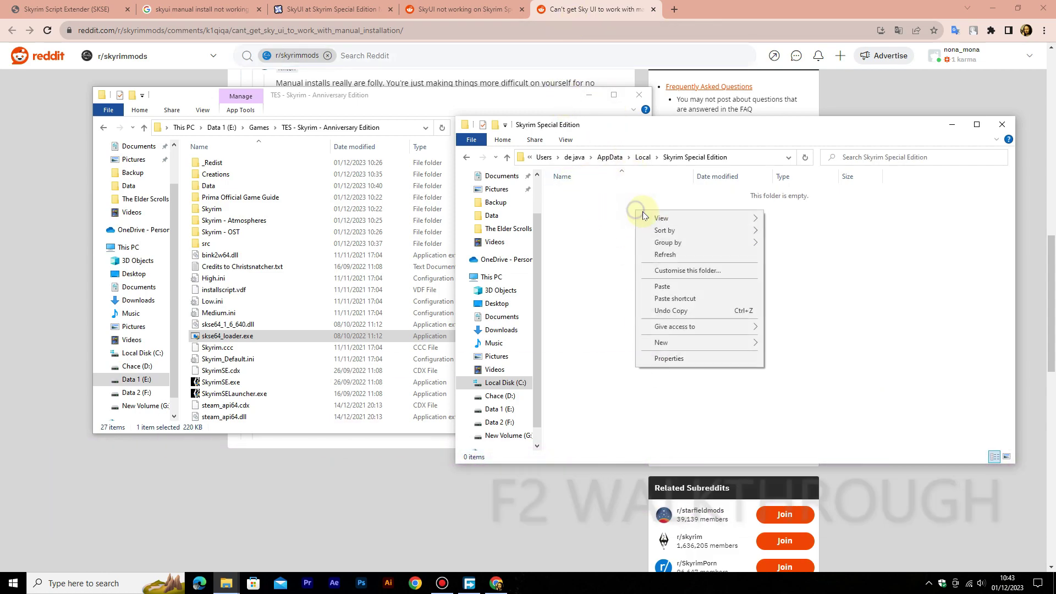
pyautogui.moveTo(737, 343)
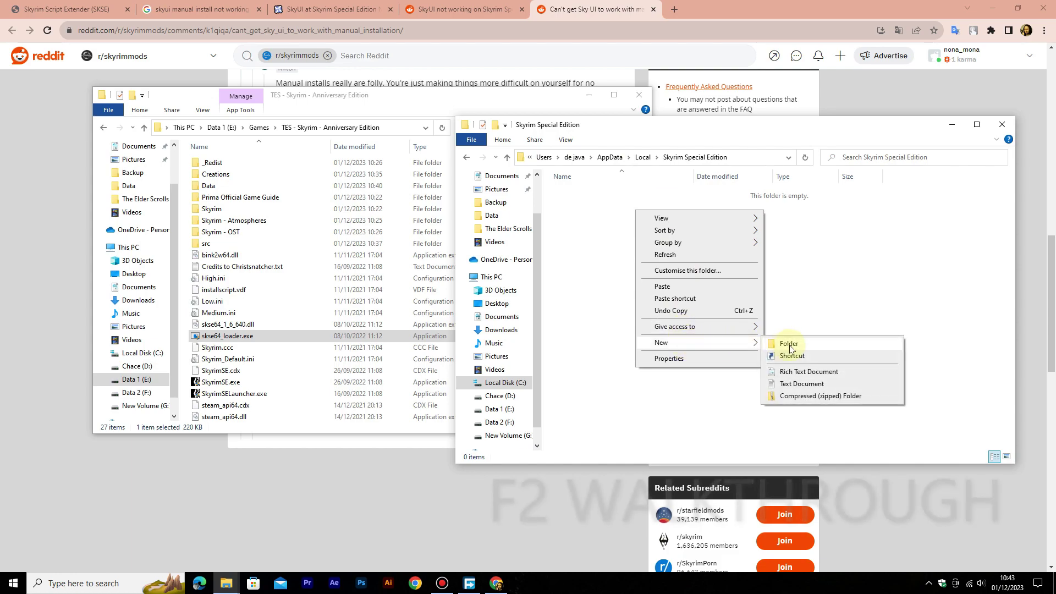
pyautogui.click(816, 385)
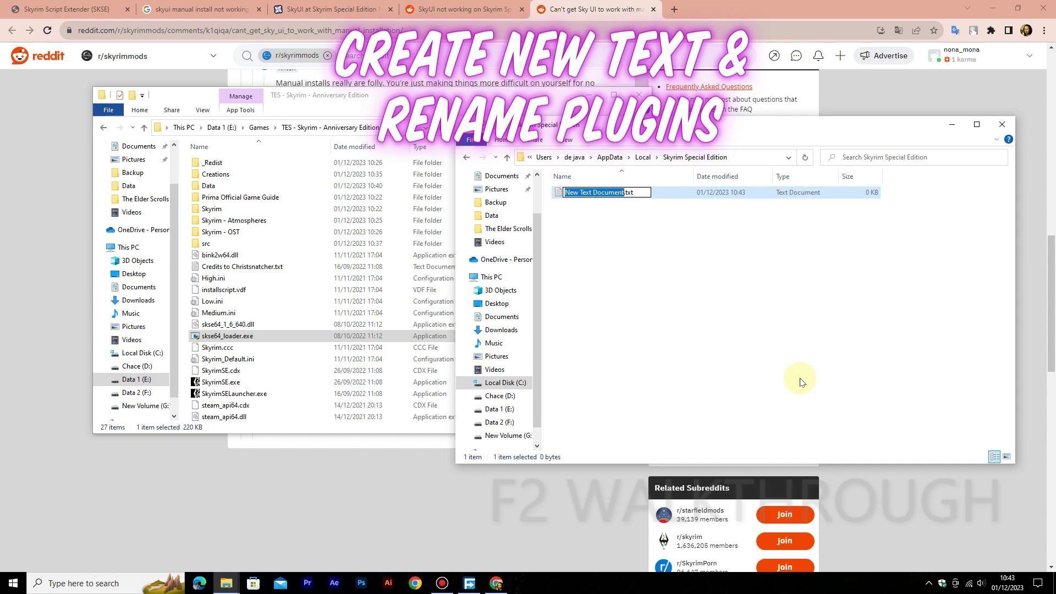
pyautogui.write('Plugins')
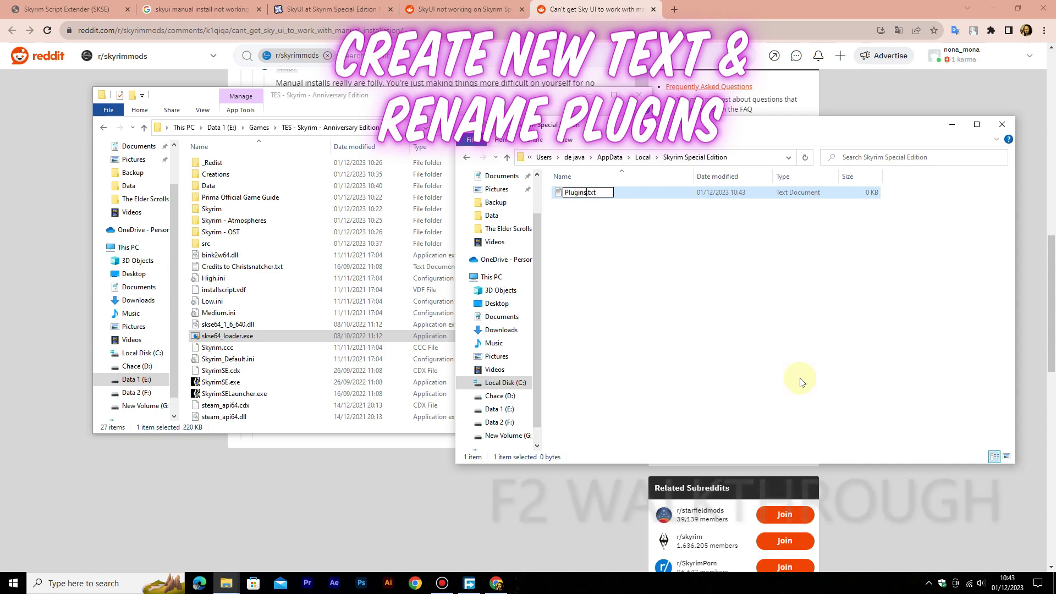
pyautogui.click(701, 281)
# Step: Switch back to the Reddit thread in the browser and copy the line "*SkyUI_SE.esp" from the comment
pyautogui.click(577, 8)
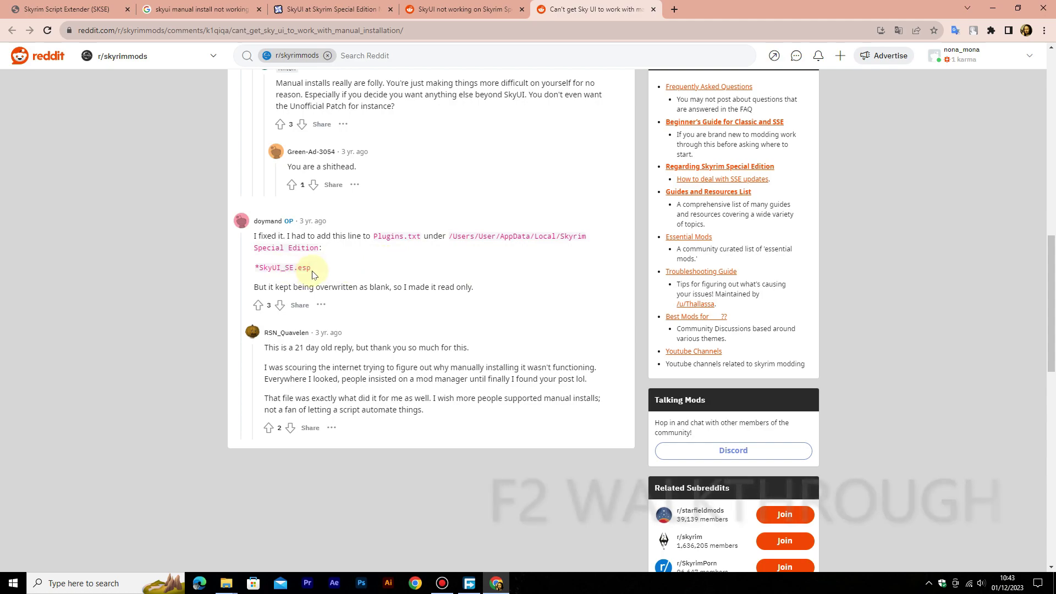
pyautogui.moveTo(283, 267); pyautogui.dragTo(261, 266)
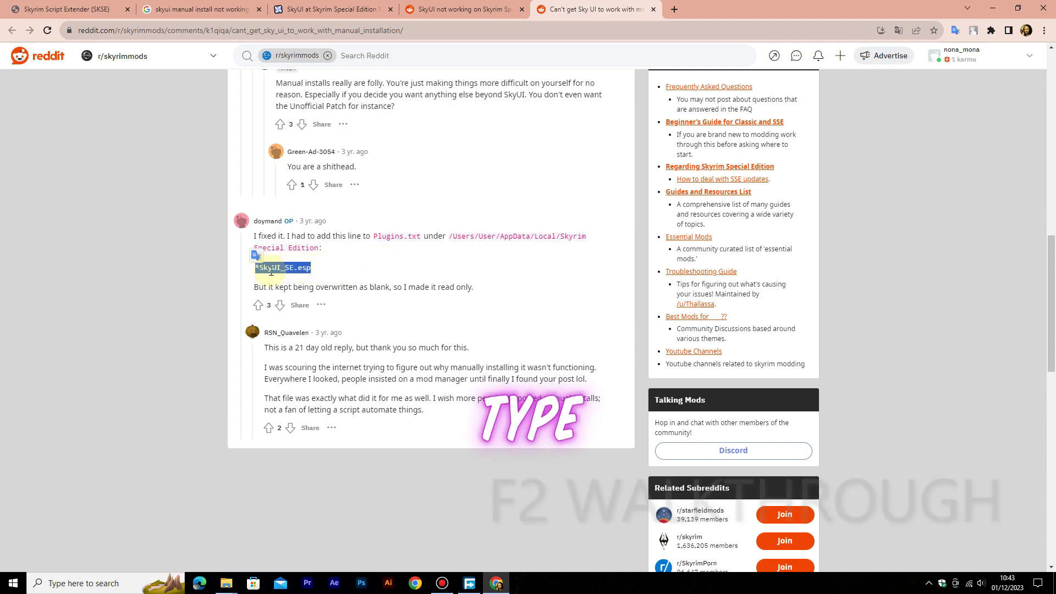
pyautogui.rightClick(258, 271)
pyautogui.click(307, 276)
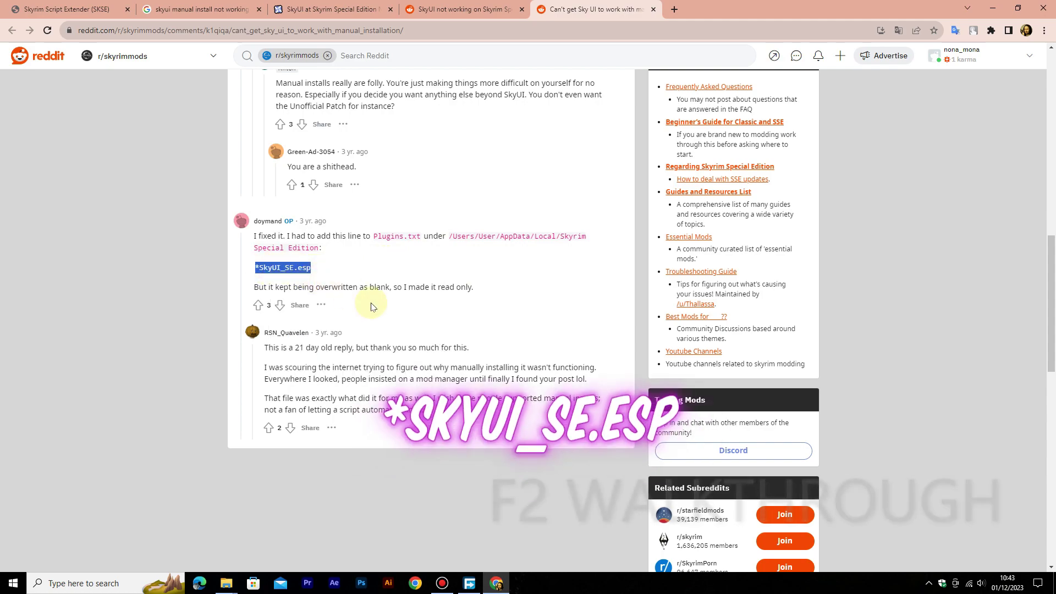
# Step: Paste the copied line "*SkyUI_SE.esp" into Plugins.txt in the Skyrim Special Edition folder, save the change and close the file
pyautogui.click(226, 583)
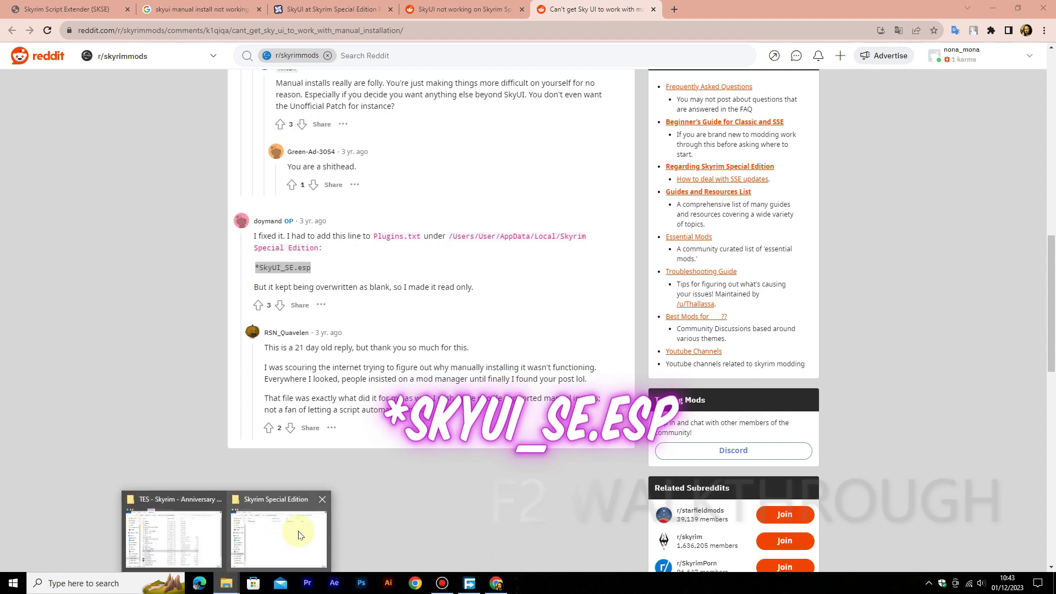
pyautogui.click(302, 531)
pyautogui.doubleClick(609, 196)
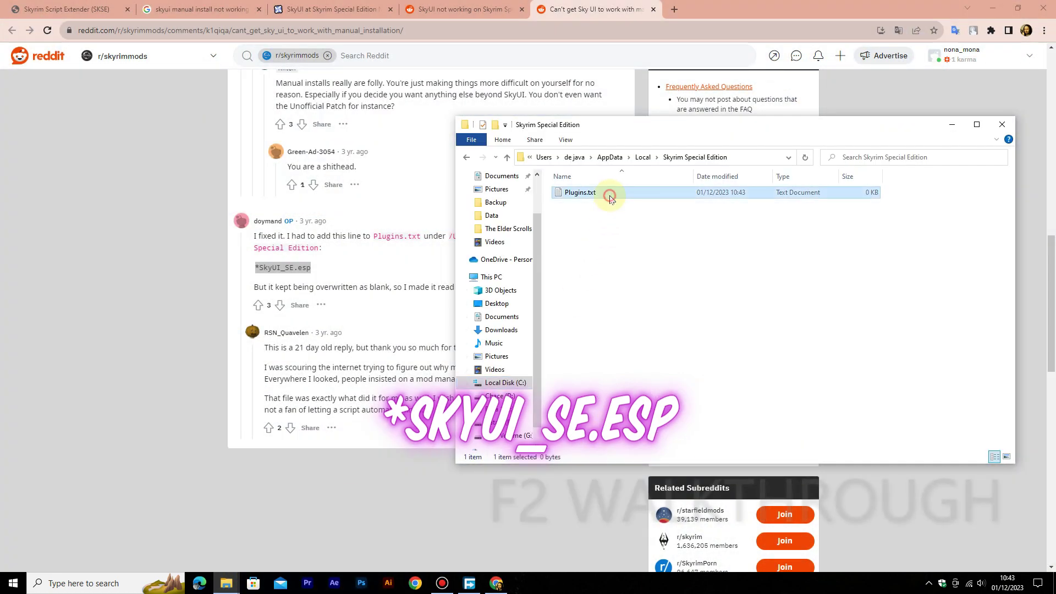
pyautogui.rightClick(632, 182)
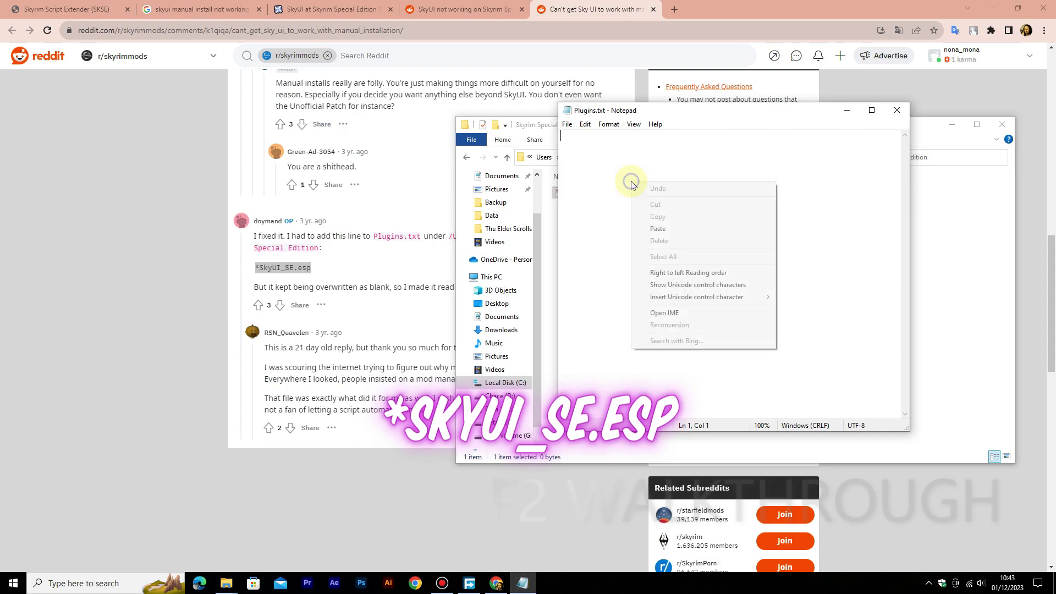
pyautogui.click(668, 226)
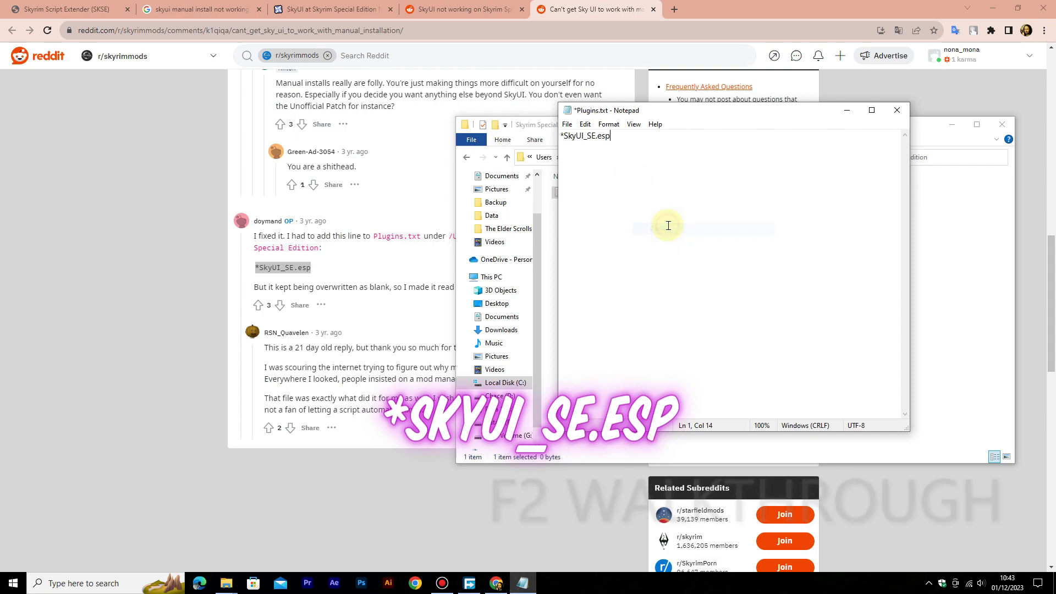
pyautogui.click(897, 110)
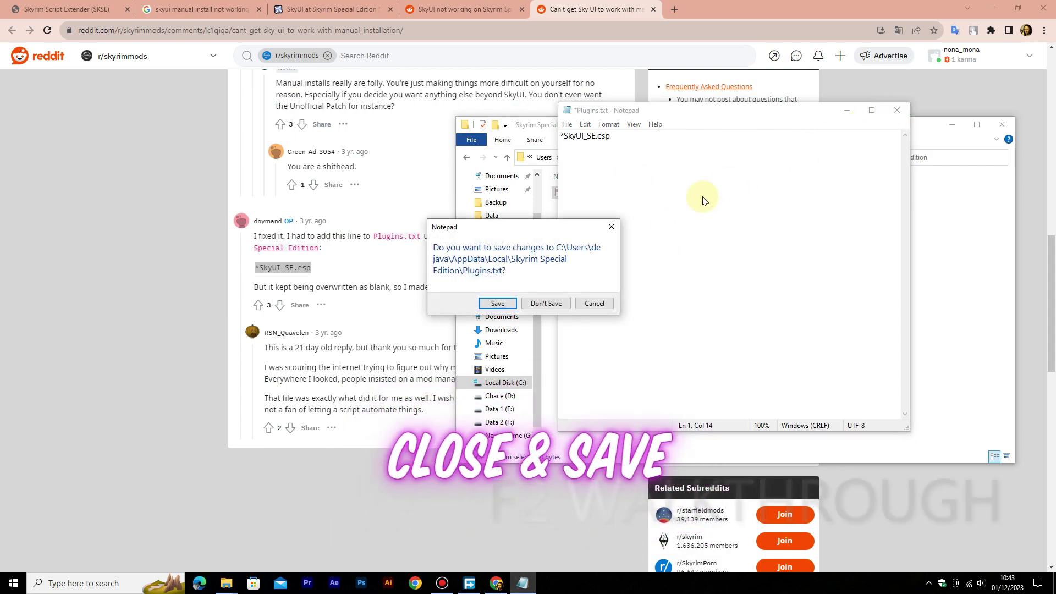
pyautogui.click(506, 306)
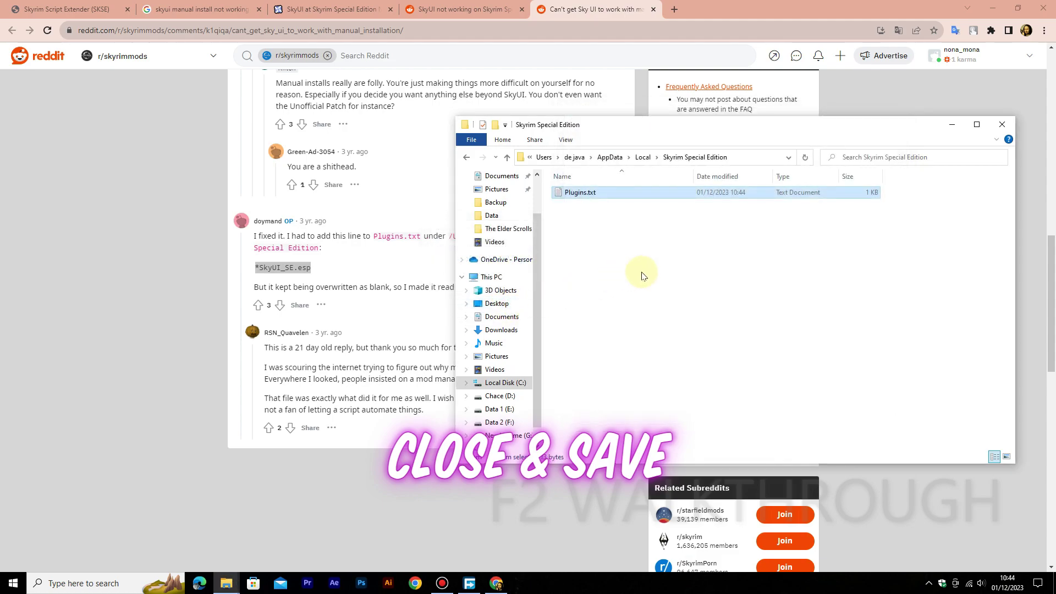
# Step: Launch skse64_loader.exe from the TES - Skyrim - Anniversary Edition folder and continue the last save, accepting the loaded mods
pyautogui.click(230, 589)
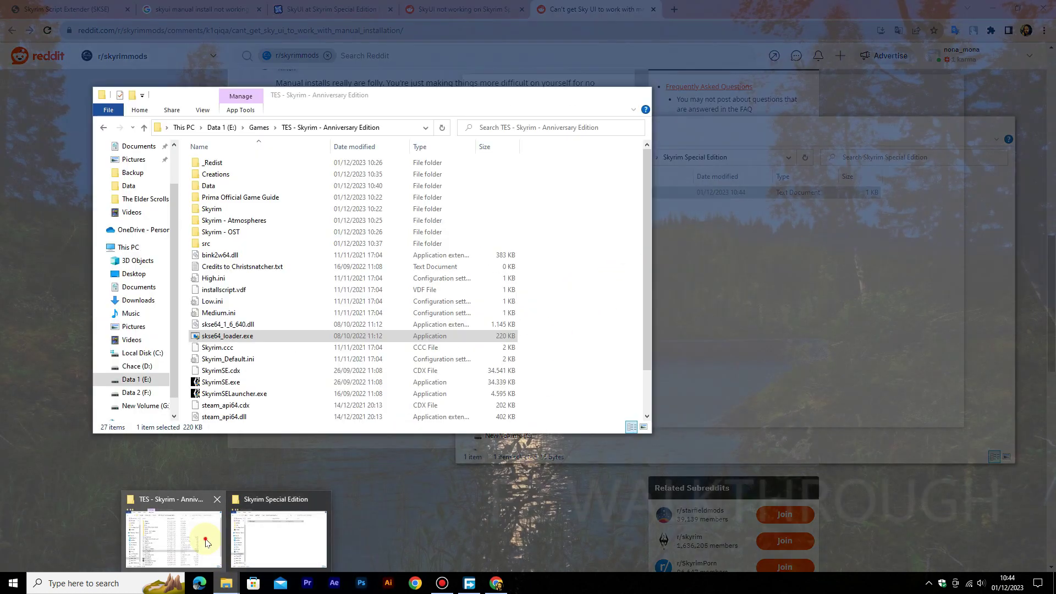
pyautogui.click(178, 545)
pyautogui.click(325, 335)
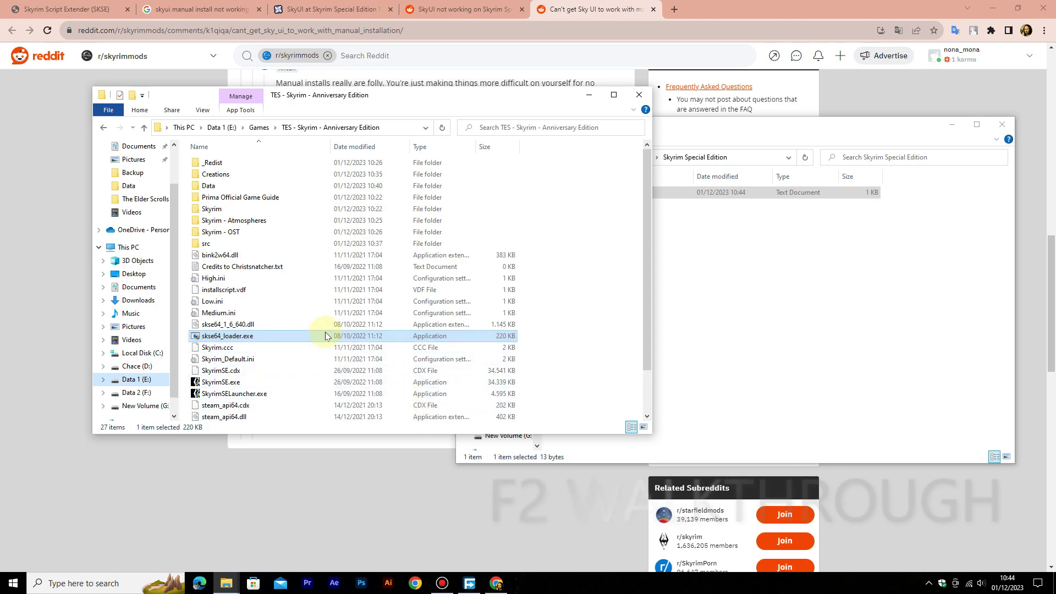
pyautogui.doubleClick(324, 337)
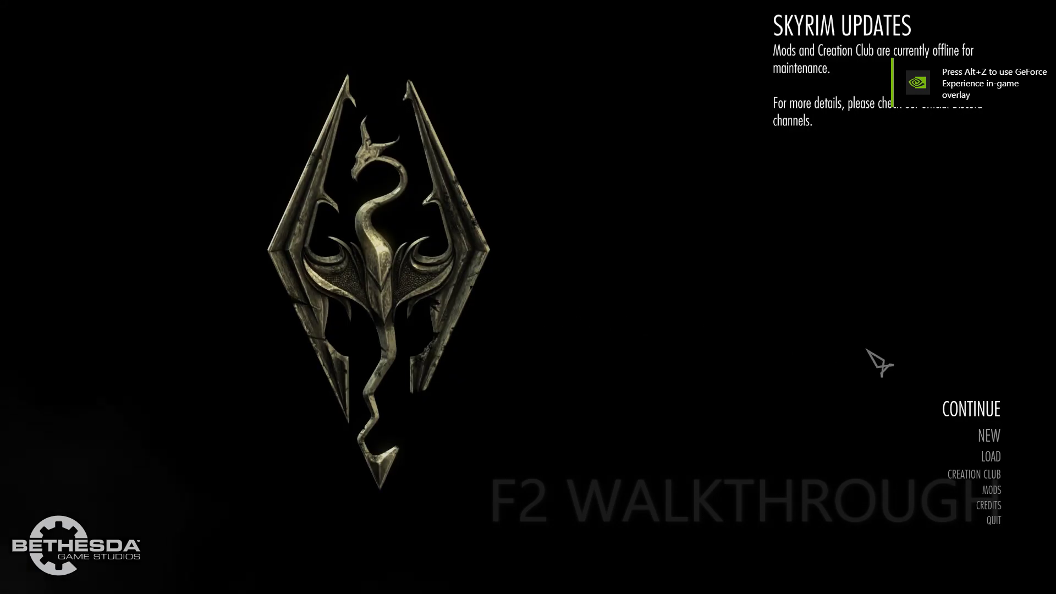
pyautogui.click(959, 414)
pyautogui.click(760, 537)
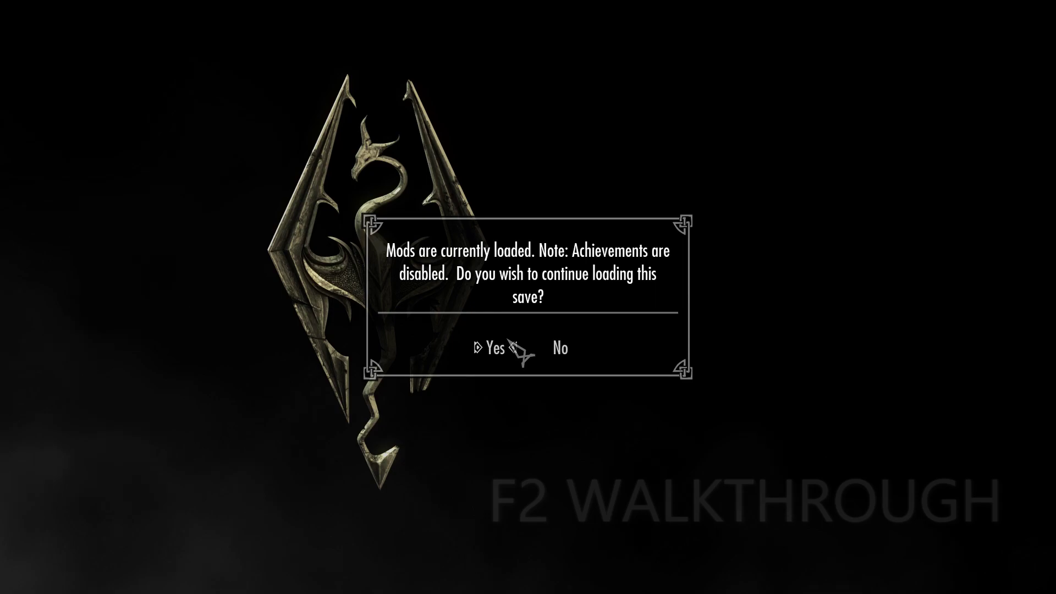
pyautogui.click(509, 340)
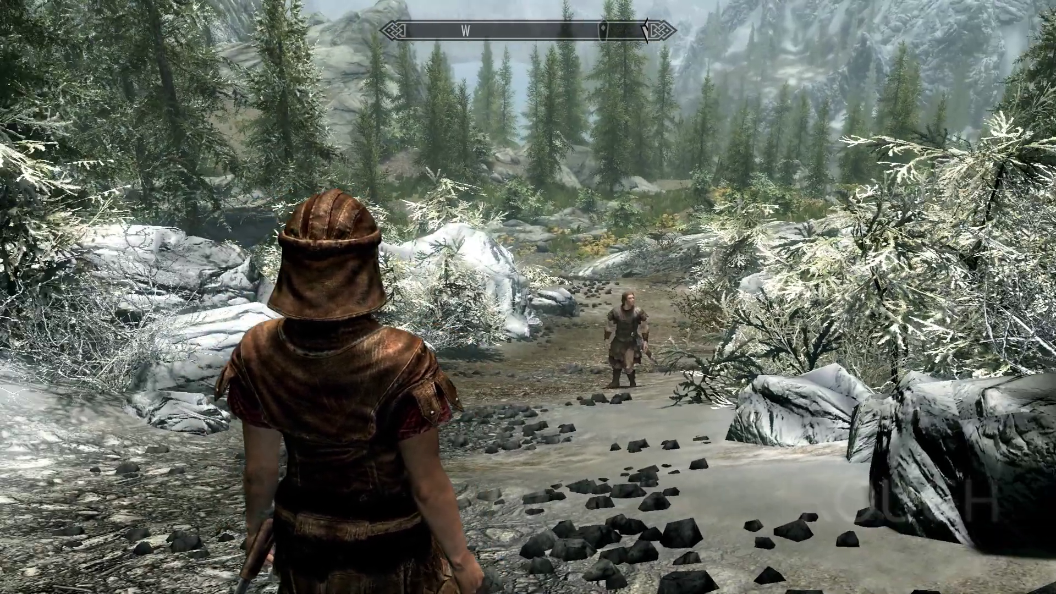
# Step: Open Mod Configuration from the in-game system menu to look for SkyUI, and return to the game
pyautogui.press('j')
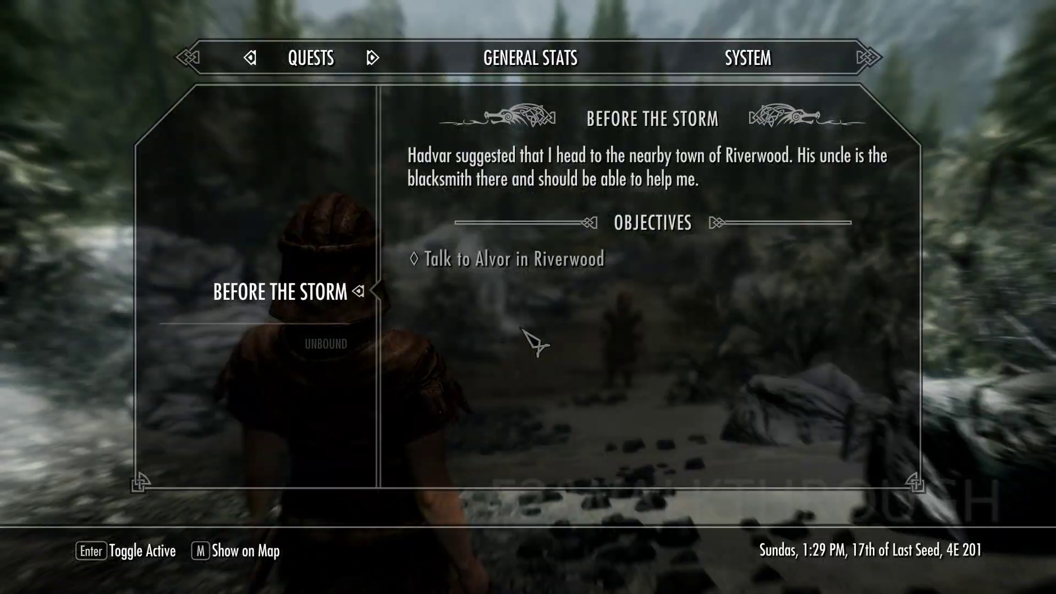
pyautogui.click(749, 54)
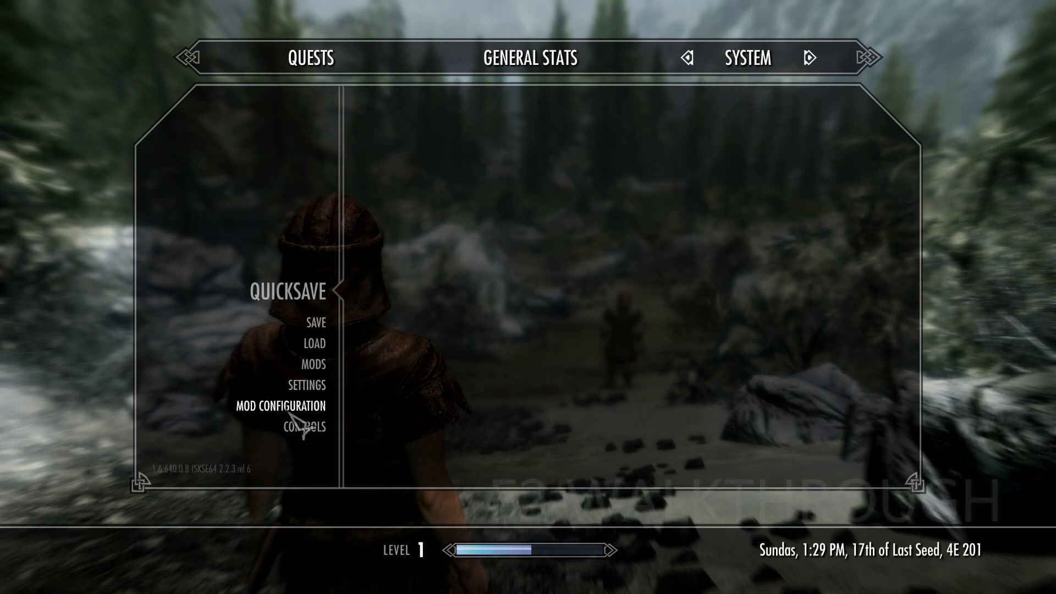
pyautogui.click(281, 388)
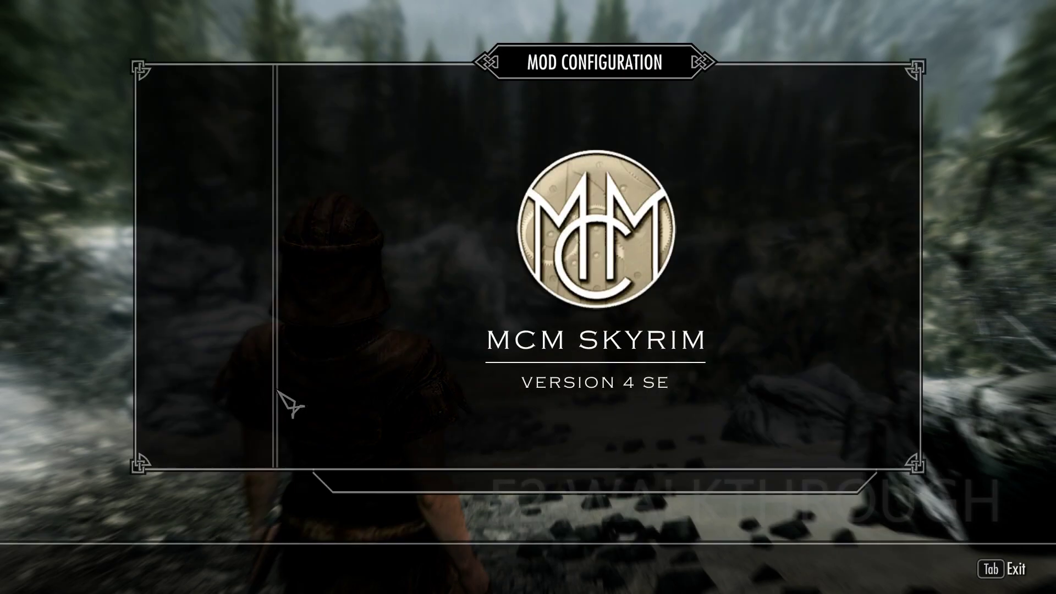
pyautogui.press('Tab')
pyautogui.press('Tab')
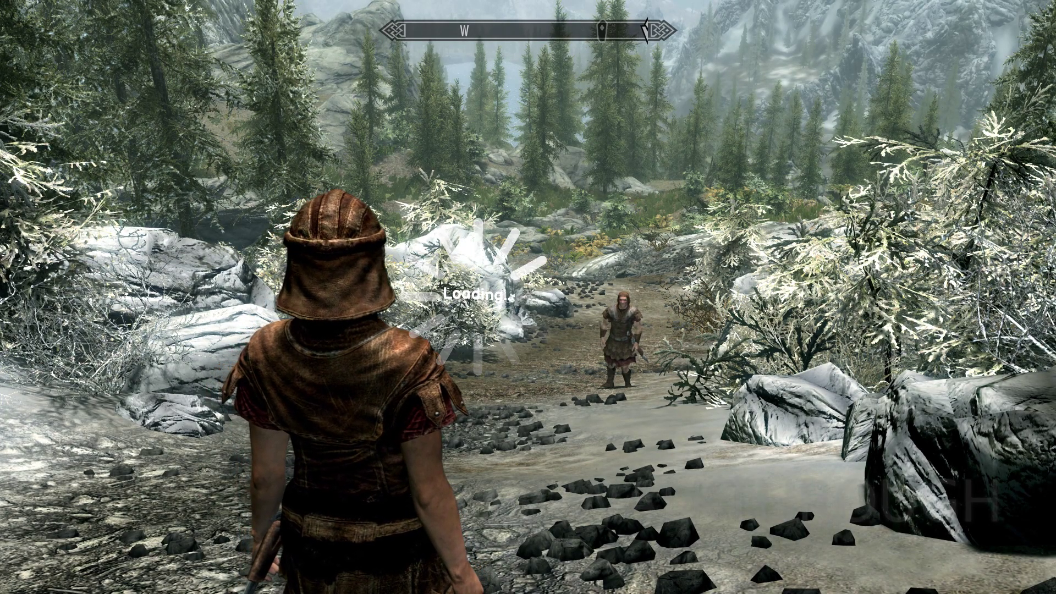
# Step: Reopen Mod Configuration, examine the Advanced settings page of Sky UI, and leave the menu
pyautogui.press('j')
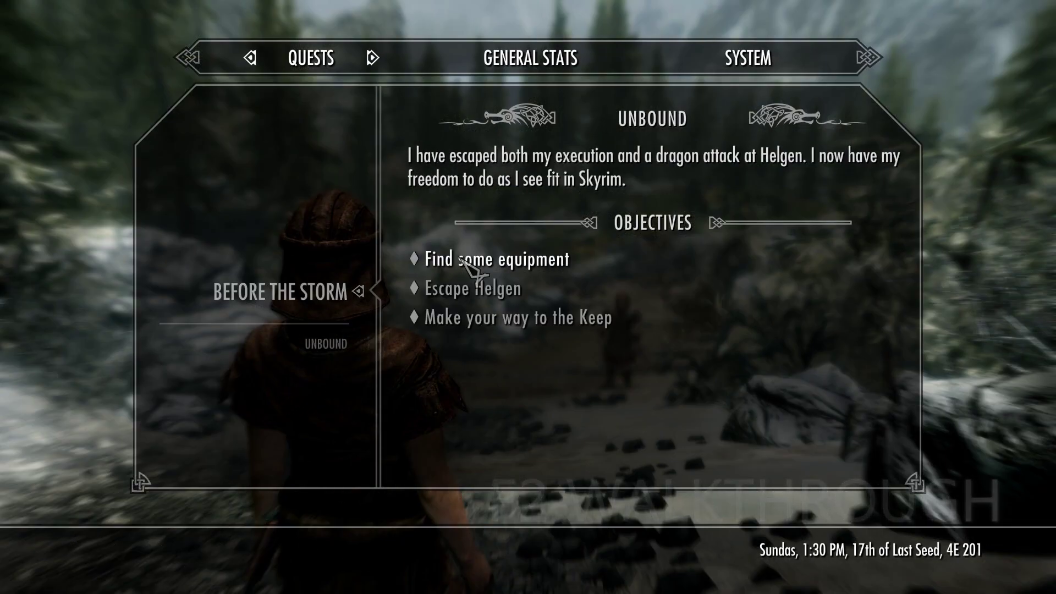
pyautogui.click(737, 61)
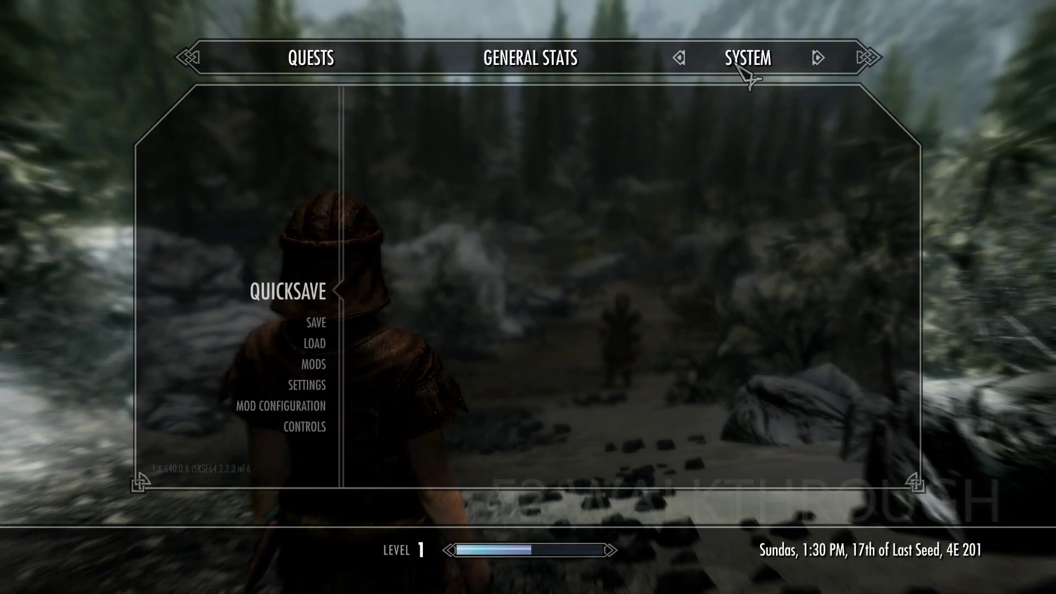
pyautogui.click(300, 403)
pyautogui.click(257, 109)
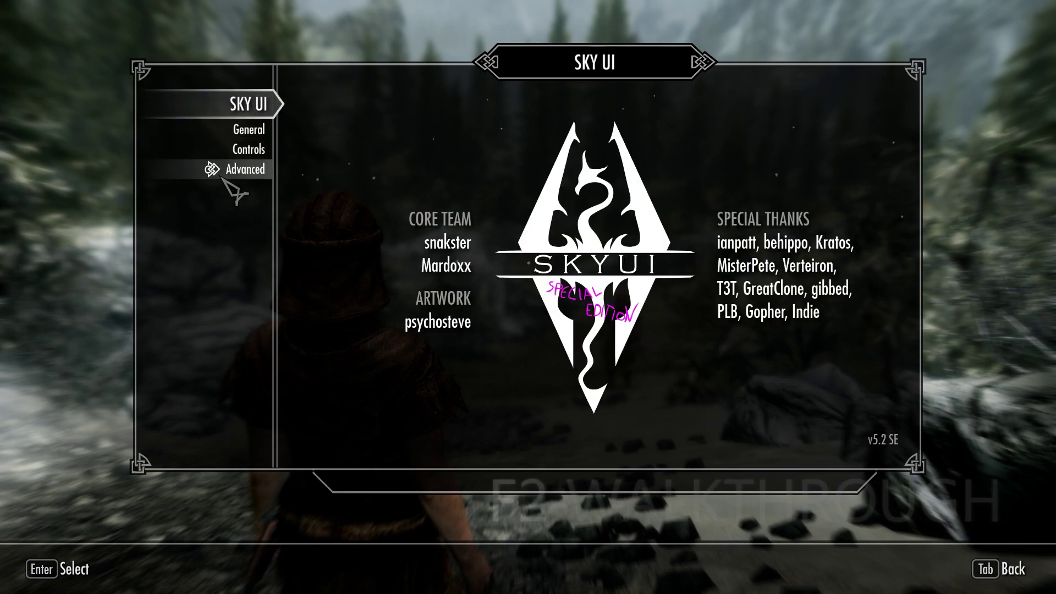
pyautogui.click(224, 178)
pyautogui.scroll(-2, 797, 335)
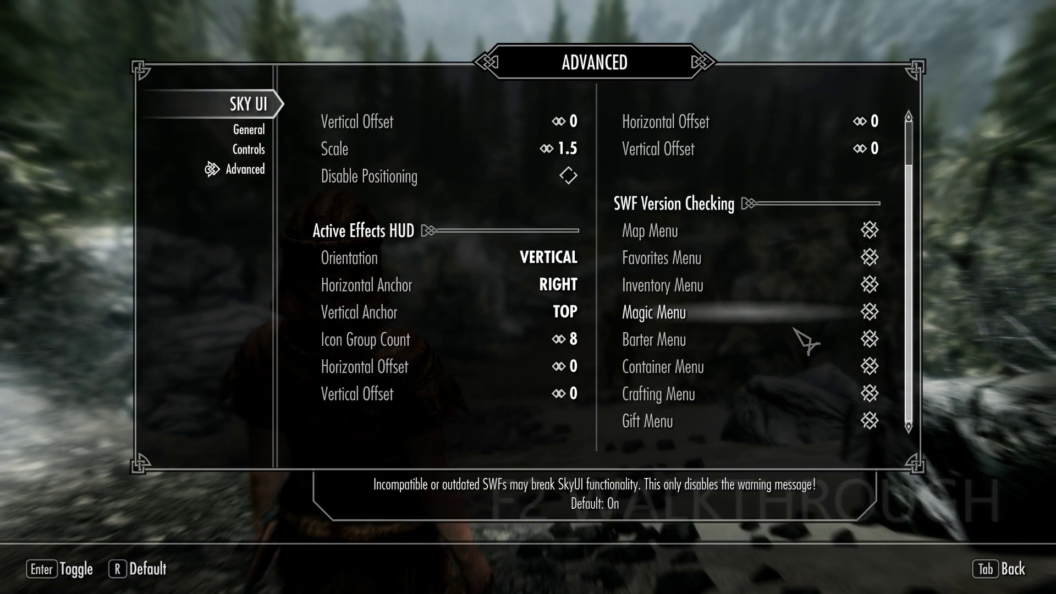
pyautogui.press('Tab')
pyautogui.press('Tab')
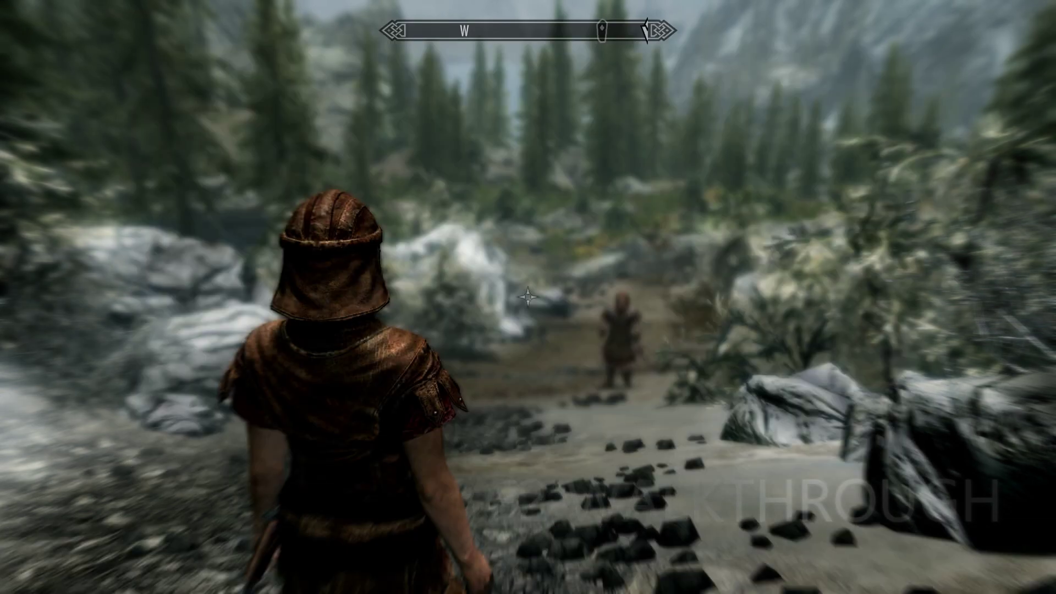
# Step: Open the character's items and look through the full inventory list in the SkyUI layout
pyautogui.press('Tab')
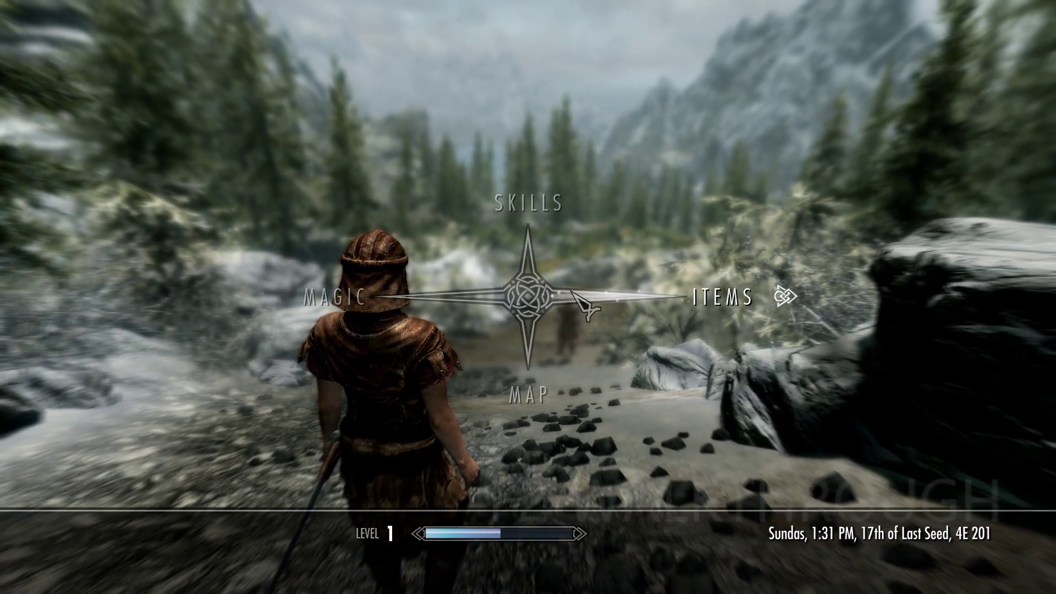
pyautogui.click(583, 305)
pyautogui.scroll(-3, 220, 344)
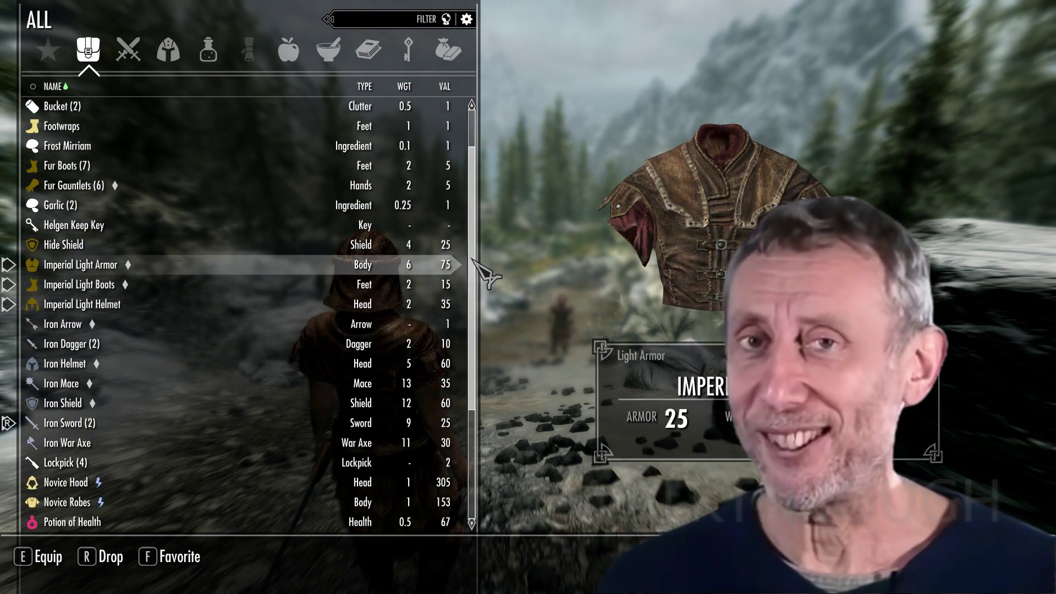
pyautogui.scroll(-7, 472, 347)
pyautogui.scroll(-2, 472, 347)
pyautogui.scroll(11, 472, 246)
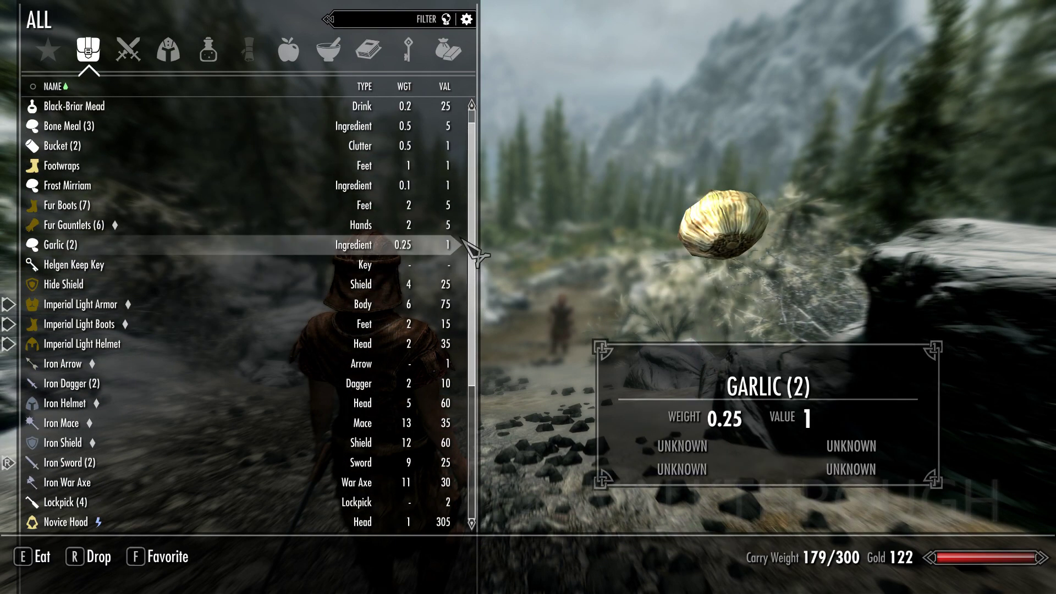
pyautogui.press('Tab')
pyautogui.press('Tab')
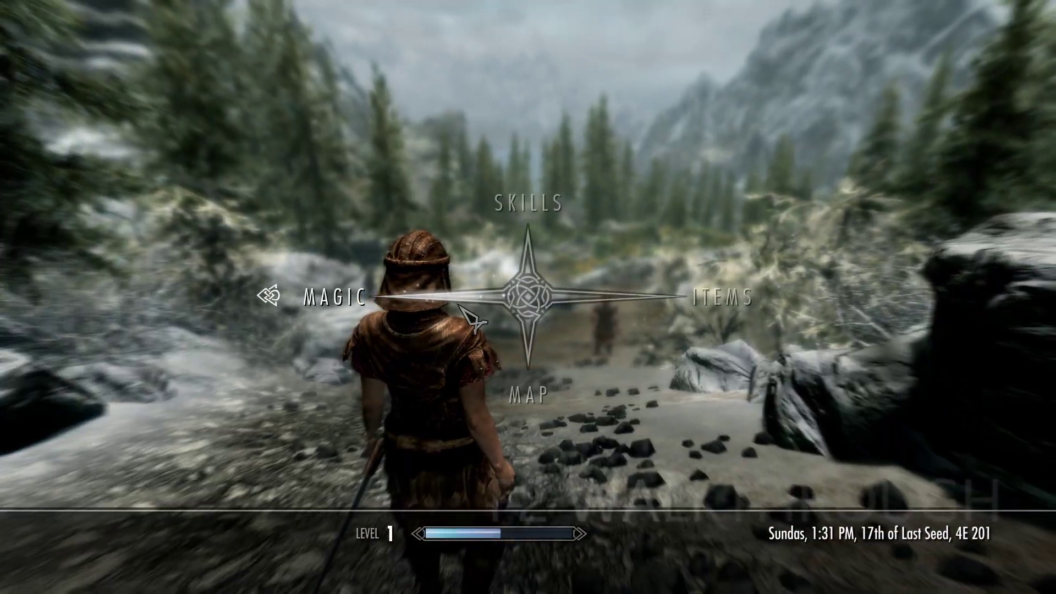
# Step: Mark the Conjure Familiar spell as a favorite in the magic list and equip it in the left hand
pyautogui.press('Left')
pyautogui.press('Tab')
pyautogui.press('Tab')
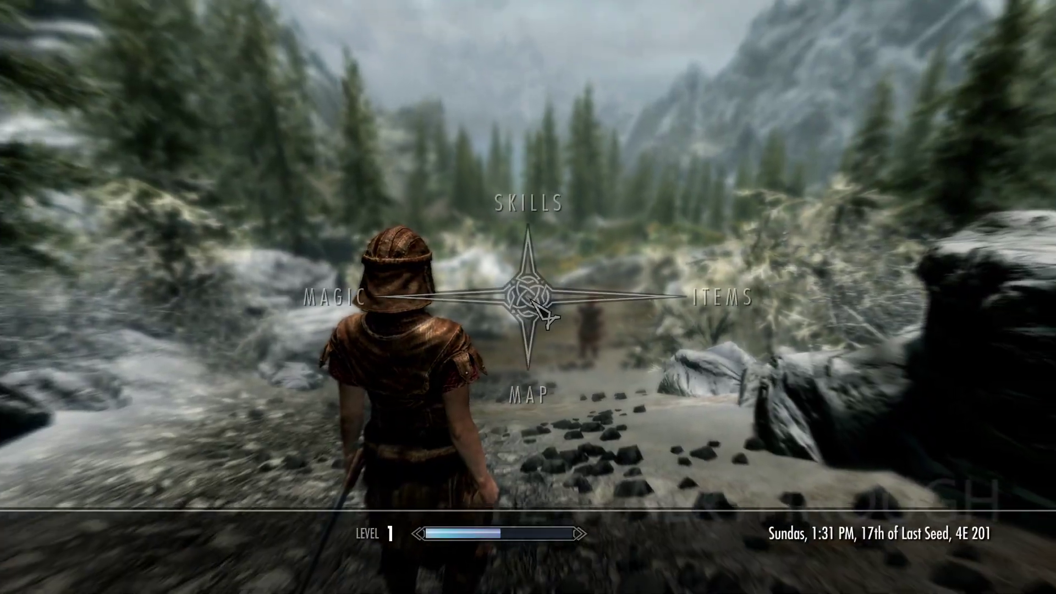
pyautogui.press('Tab')
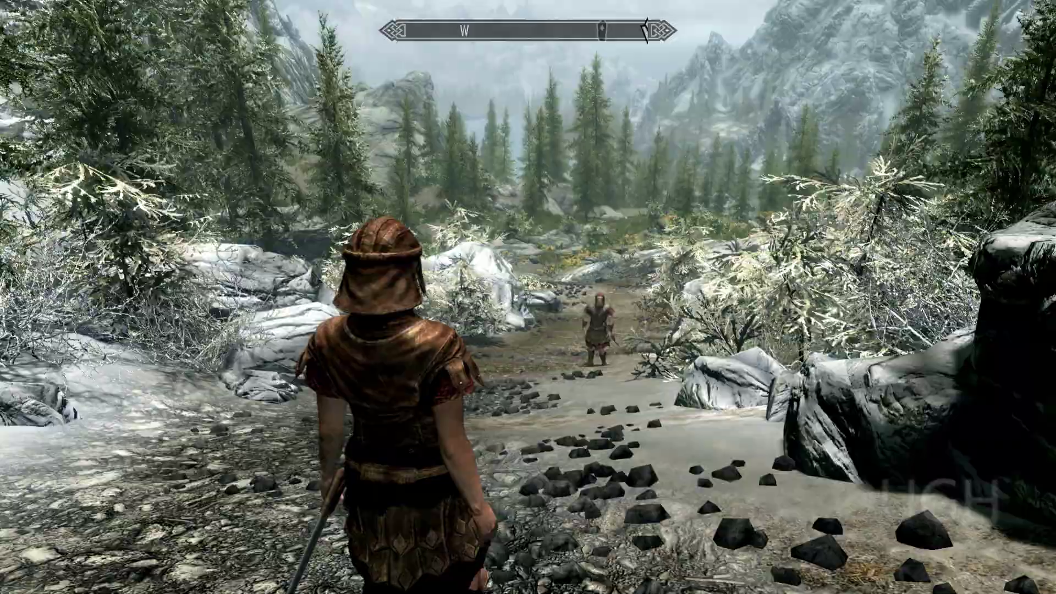
pyautogui.press('Tab')
pyautogui.click(448, 301)
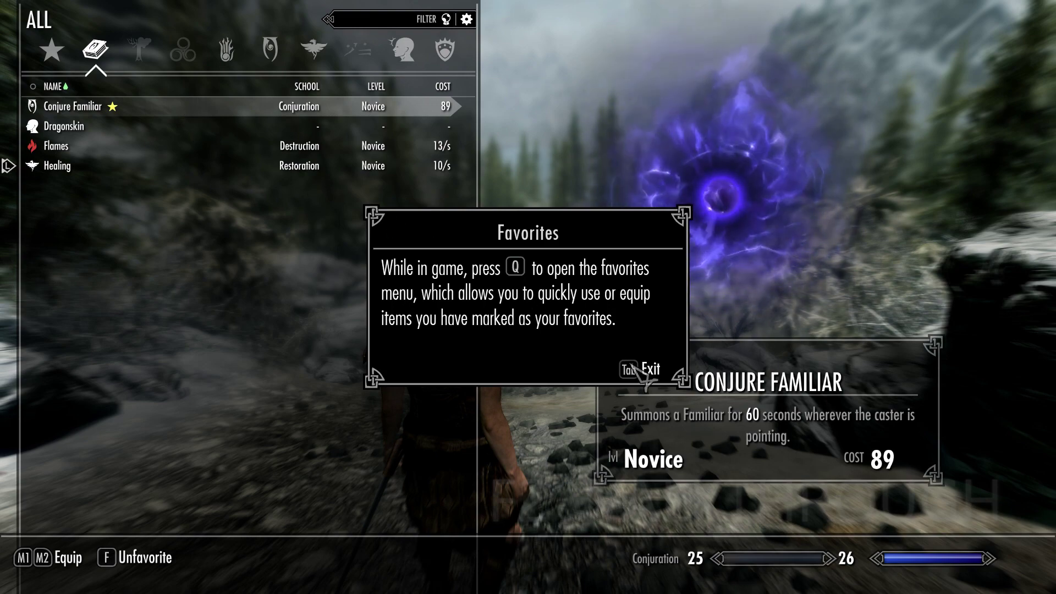
pyautogui.press('Tab')
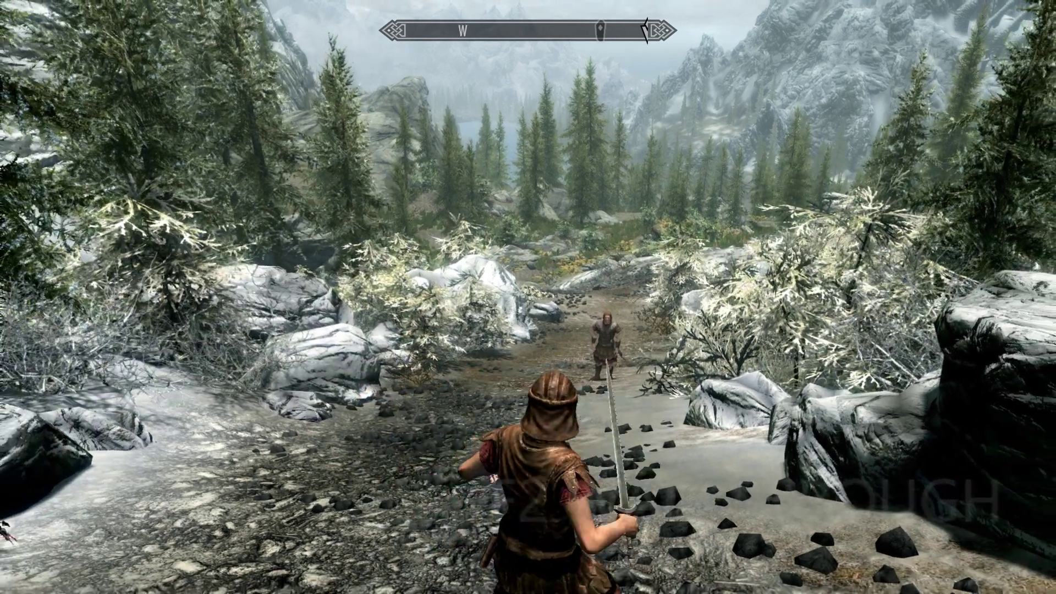
# Step: Switch to first-person view, cast Conjure Familiar, and check the favorites list
pyautogui.press('f')
pyautogui.click(528, 297)
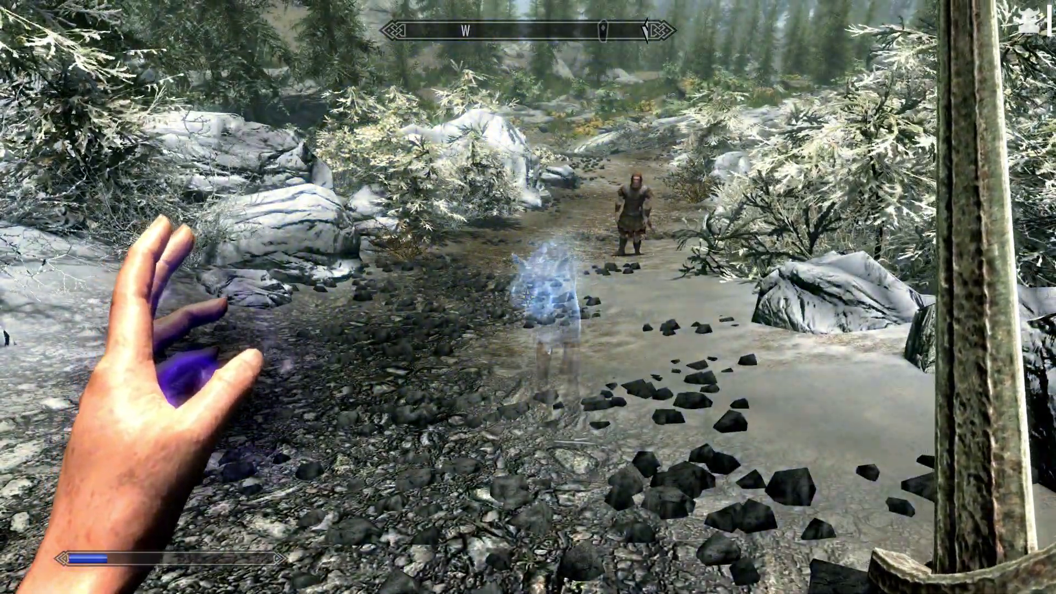
pyautogui.press('q')
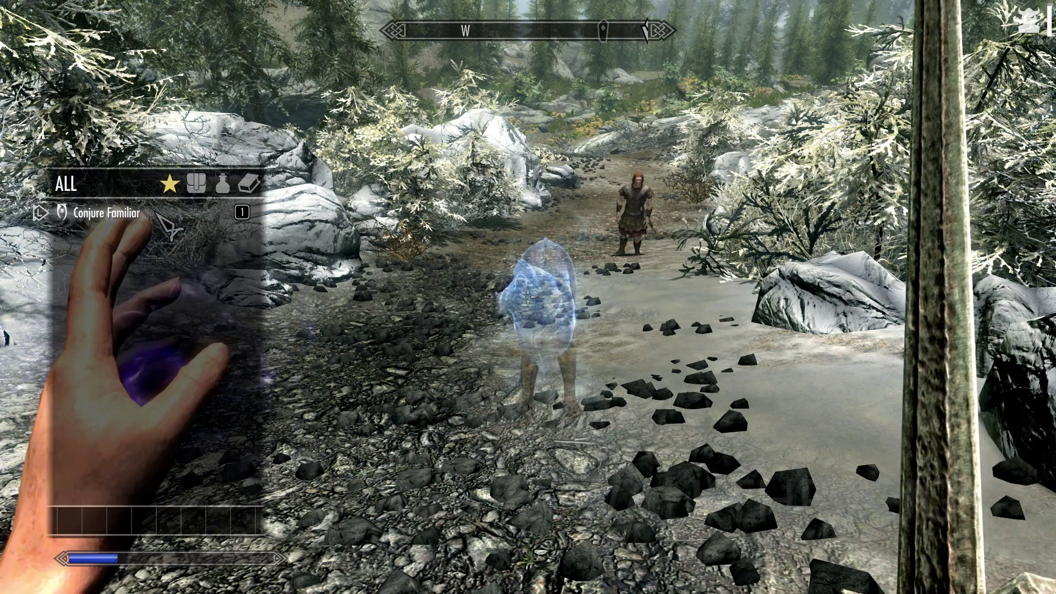
pyautogui.press('q')
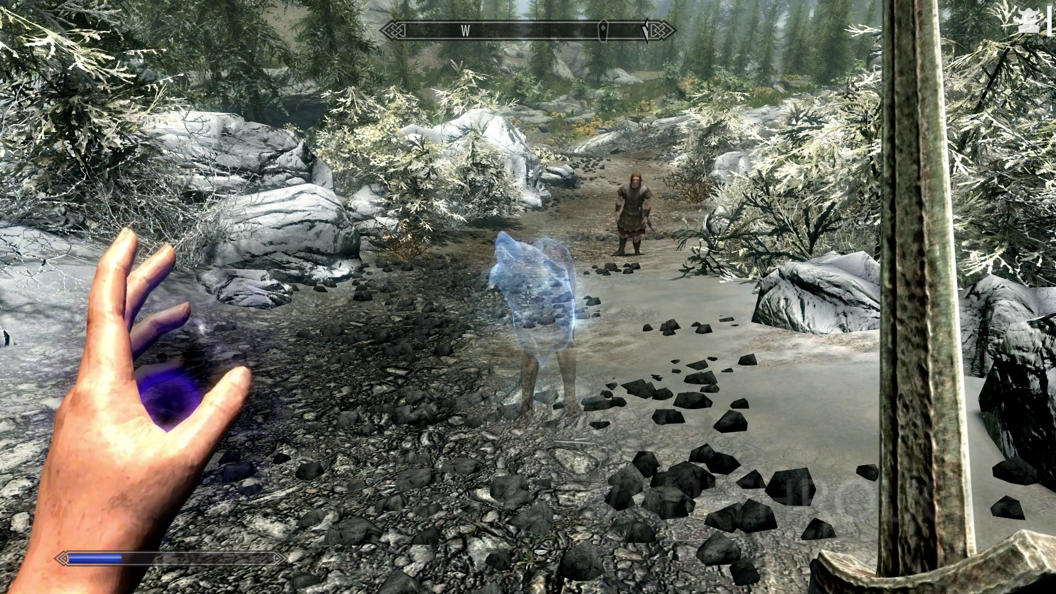
# Step: Check the game and SKSE64 version in the system menu and quit the game to the desktop
pyautogui.press('j')
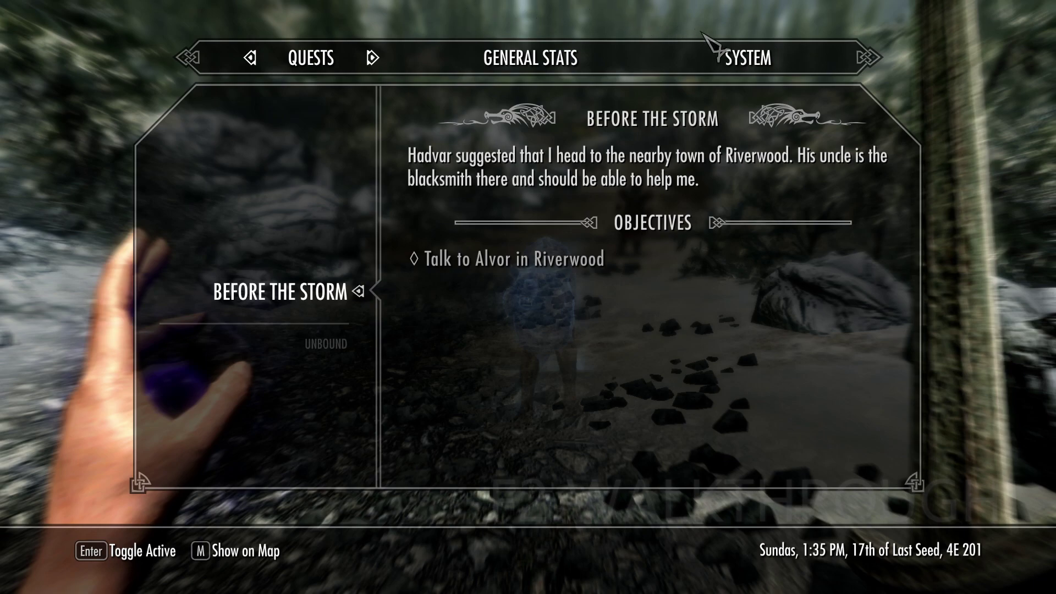
pyautogui.click(746, 62)
pyautogui.scroll(-6, 302, 302)
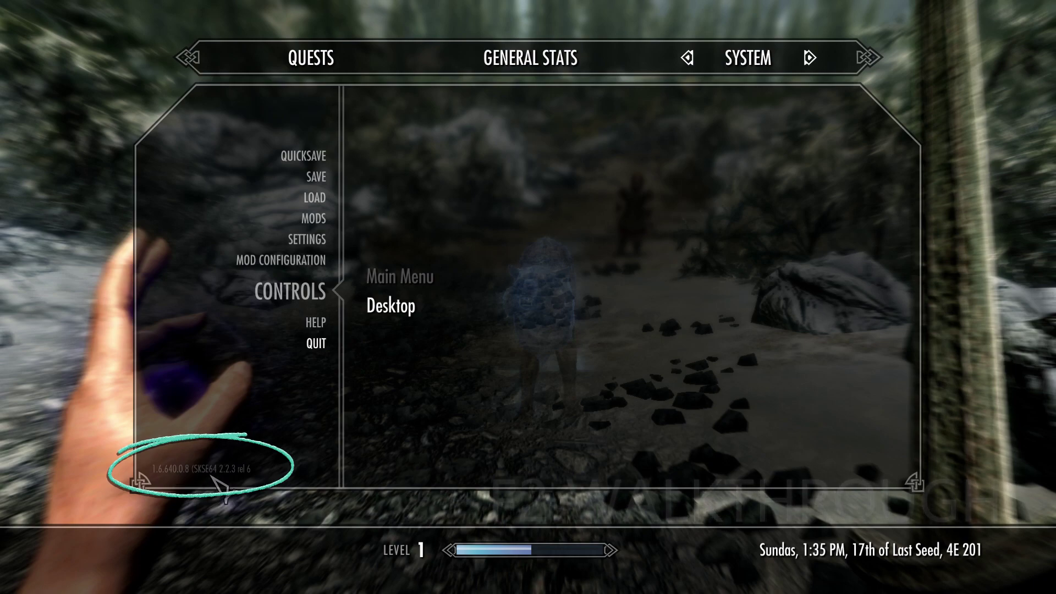
pyautogui.click(407, 313)
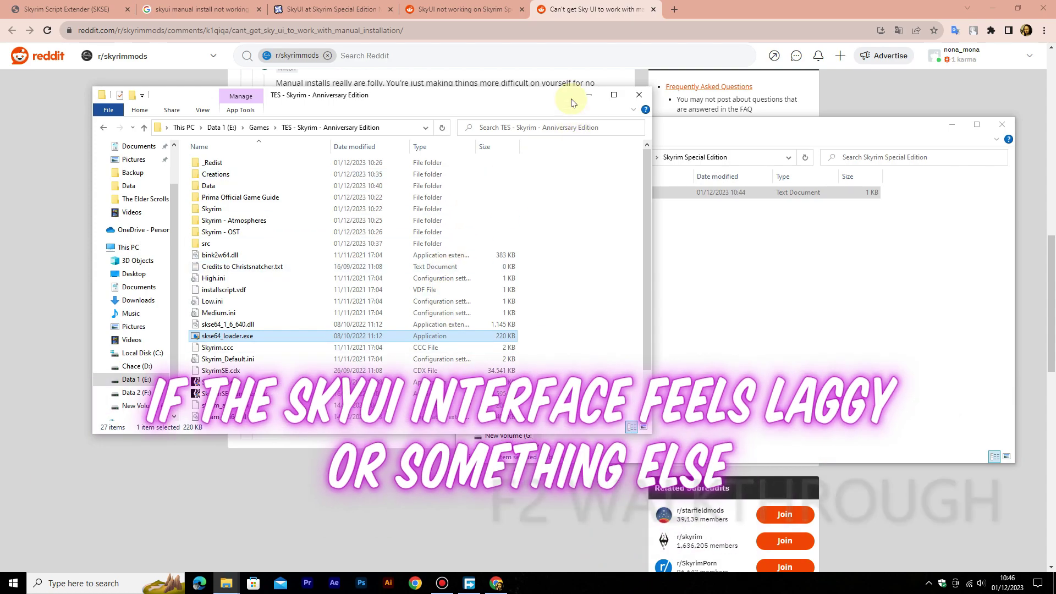
# Step: Search Skyrim Special Edition mods on Nexus Mods for "hide" and open the Hide SkyUI mod page
pyautogui.click(296, 10)
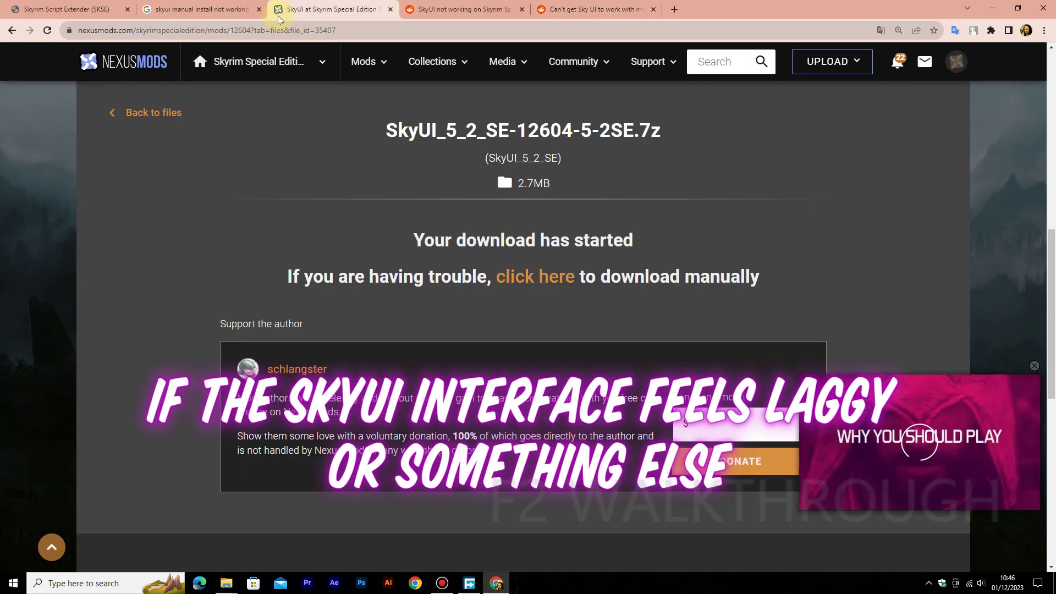
pyautogui.click(706, 67)
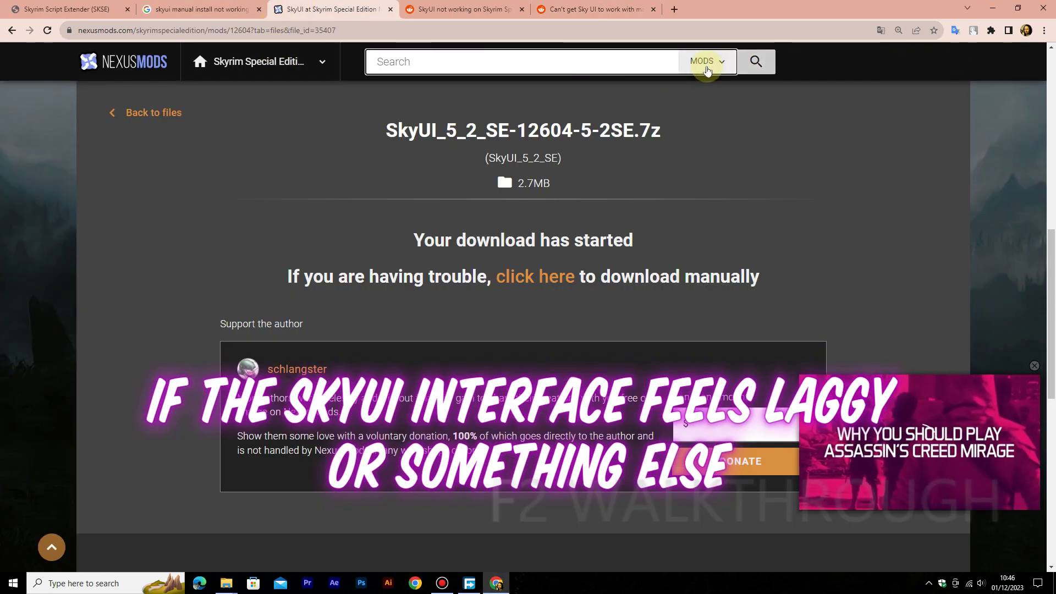
pyautogui.write('hide')
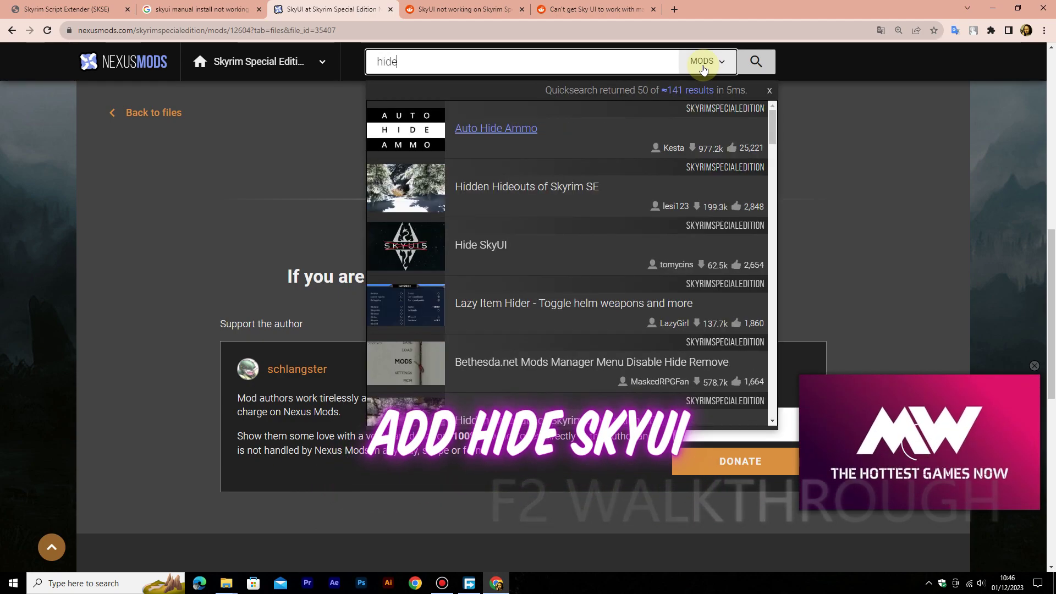
pyautogui.click(502, 245)
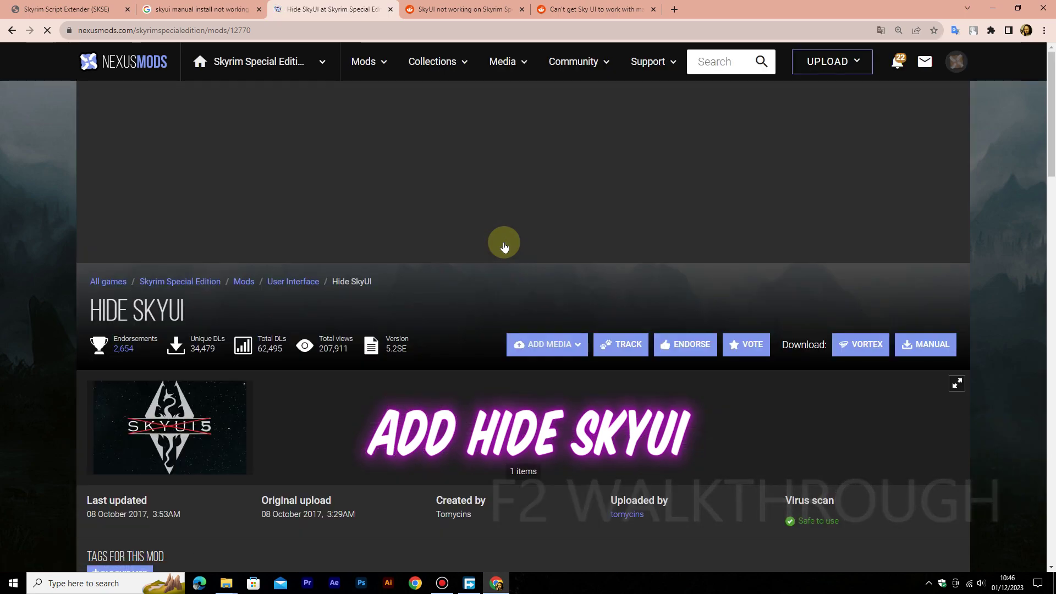
# Step: Download the Hide-SkyUI main file manually with the slow option, saving Hide-SkyUI-12770-5-2SE.zip to the Downloads folder
pyautogui.scroll(-4, 503, 246)
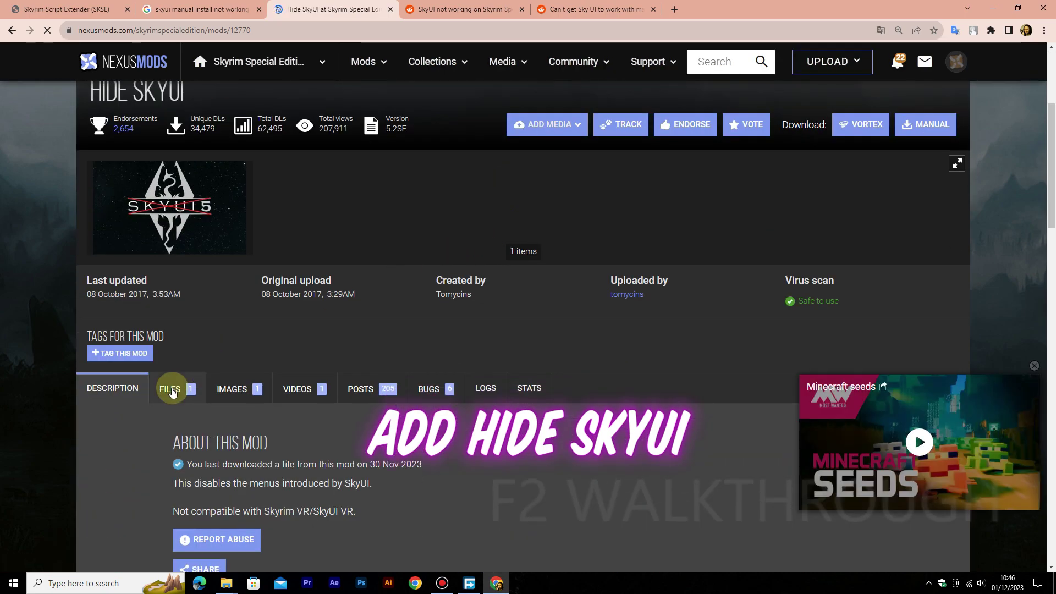
pyautogui.scroll(-2, 173, 391)
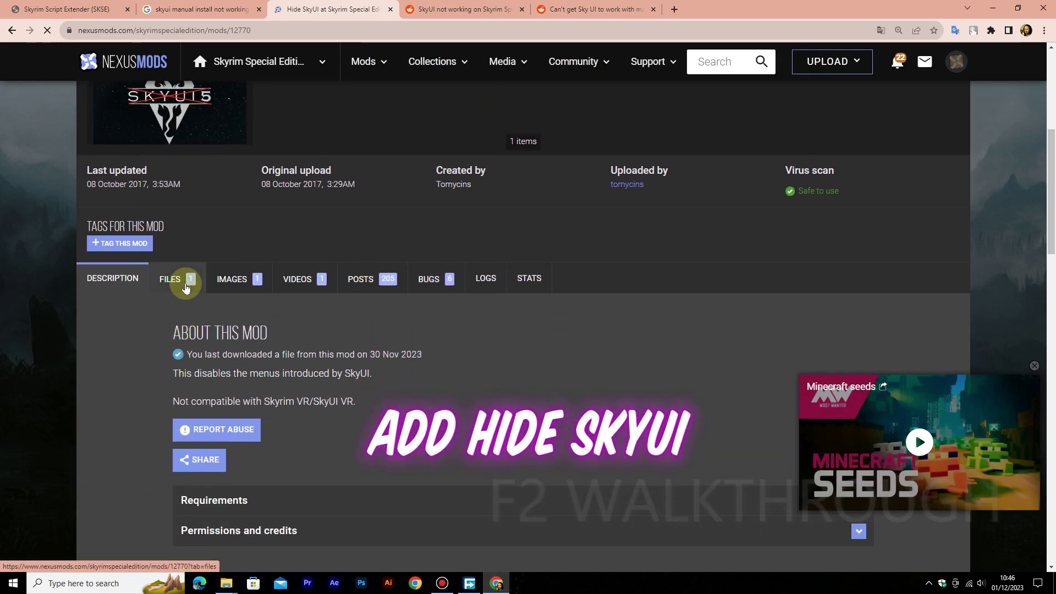
pyautogui.click(185, 287)
pyautogui.scroll(-2, 186, 287)
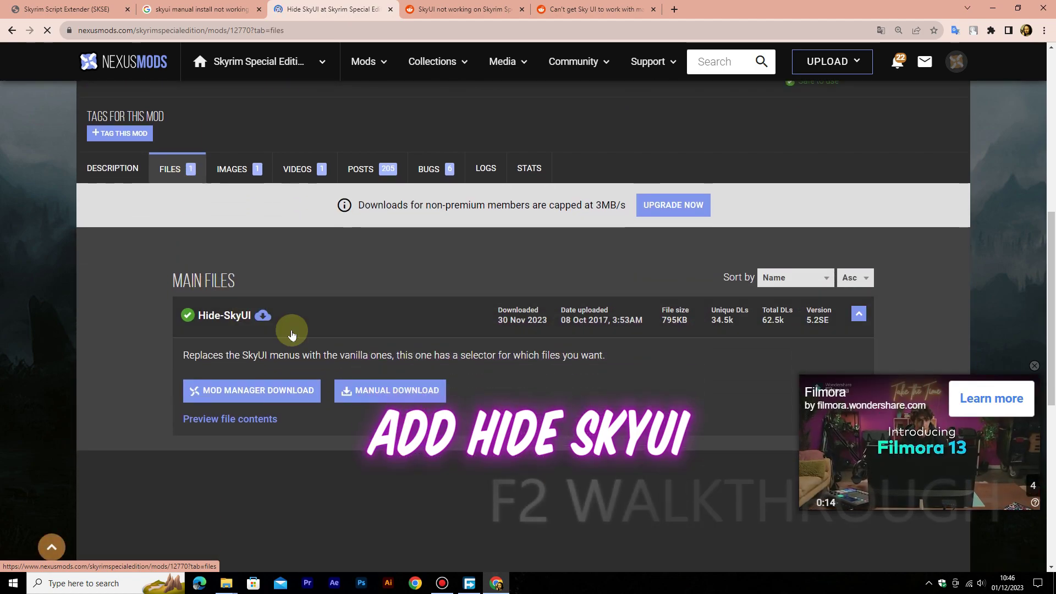
pyautogui.click(392, 395)
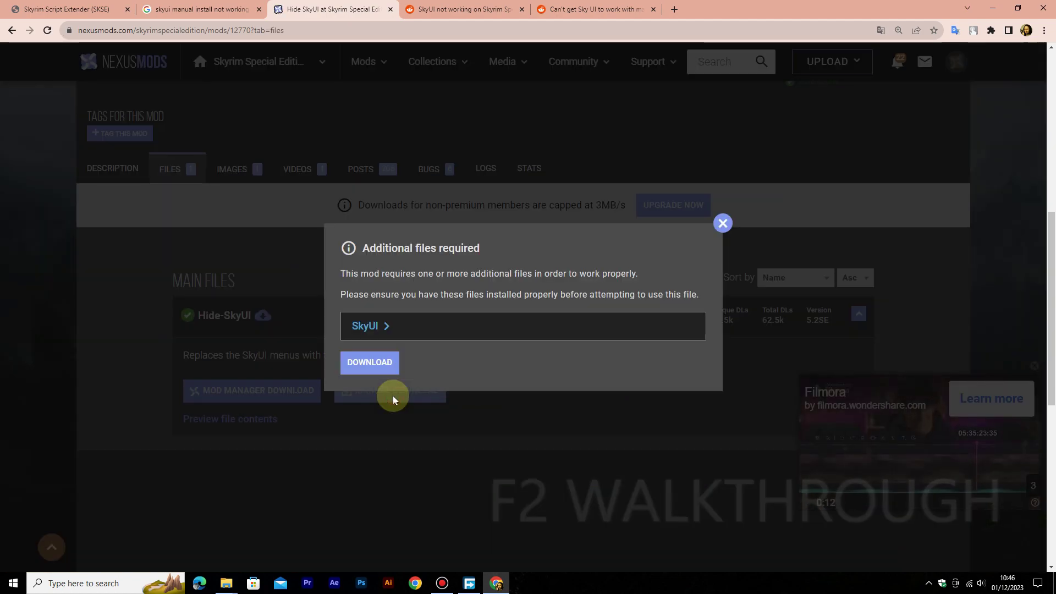
pyautogui.click(380, 360)
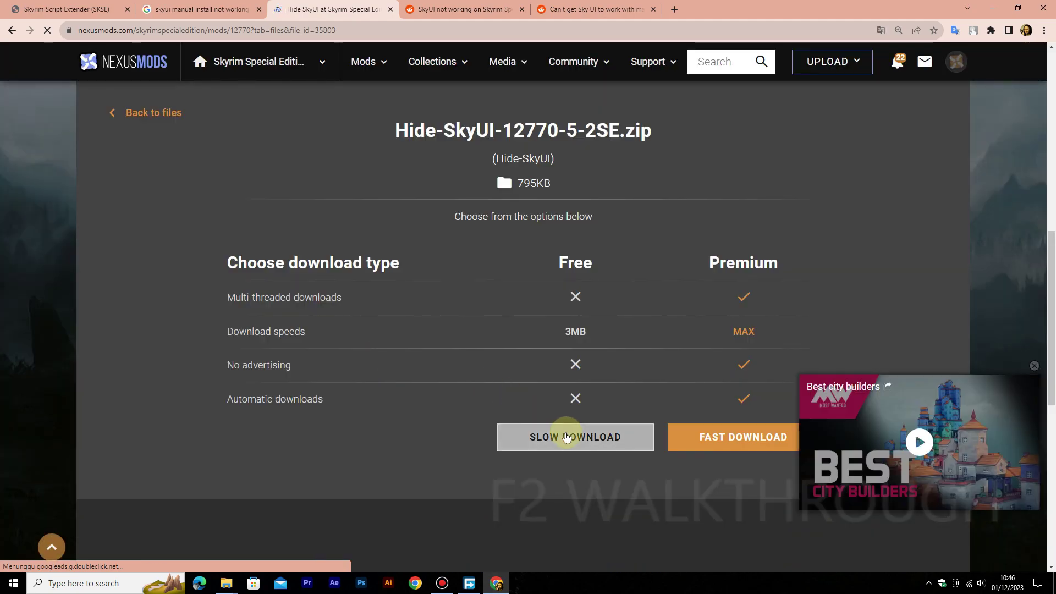
pyautogui.click(566, 437)
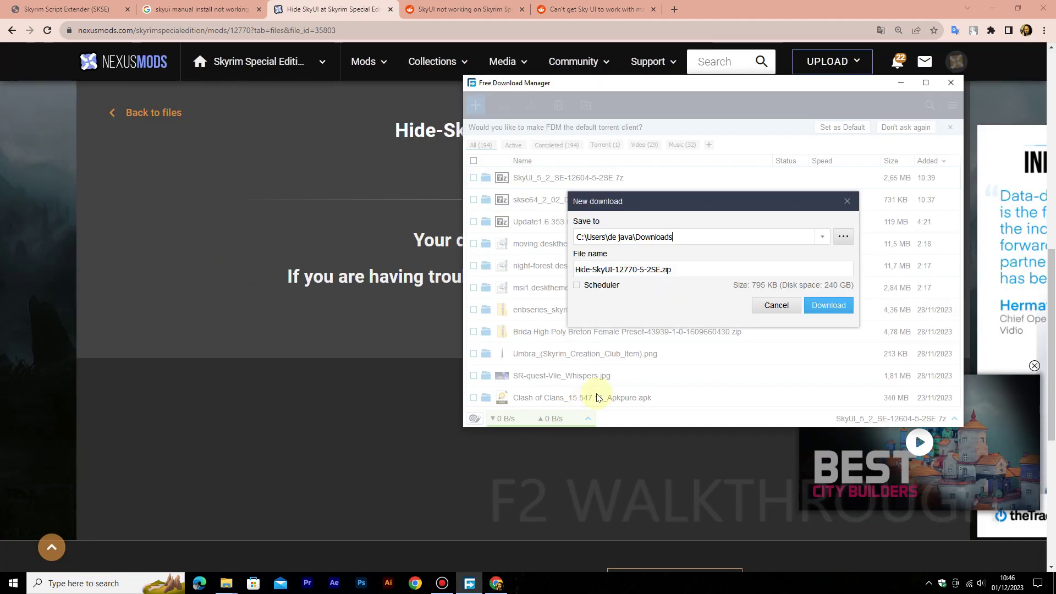
pyautogui.click(842, 311)
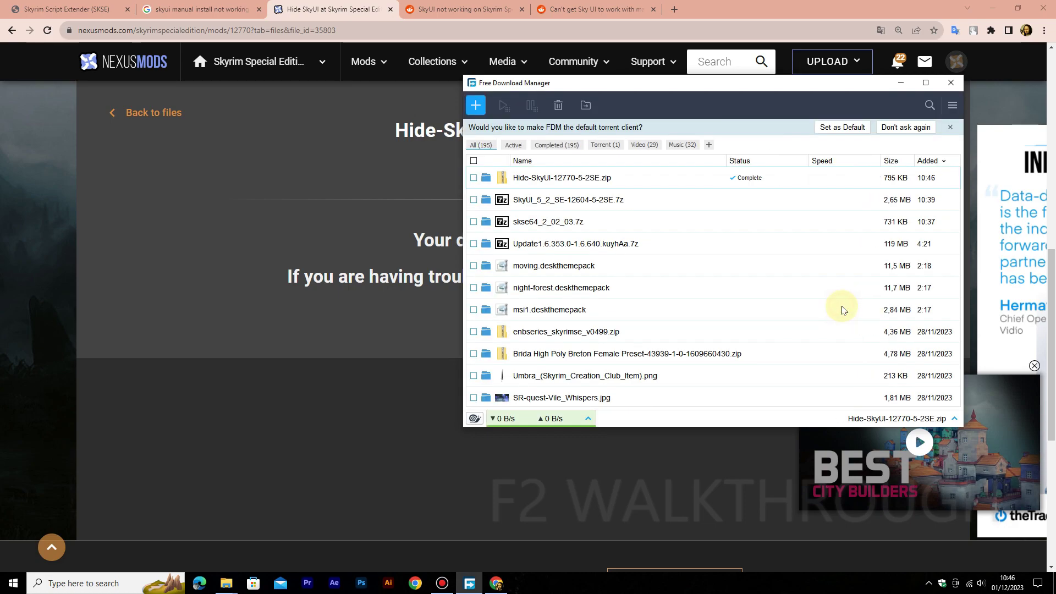
# Step: Locate the downloaded Hide-SkyUI-12770-5-2SE.zip in its folder and open the Hide SkyUI folder inside it
pyautogui.click(486, 178)
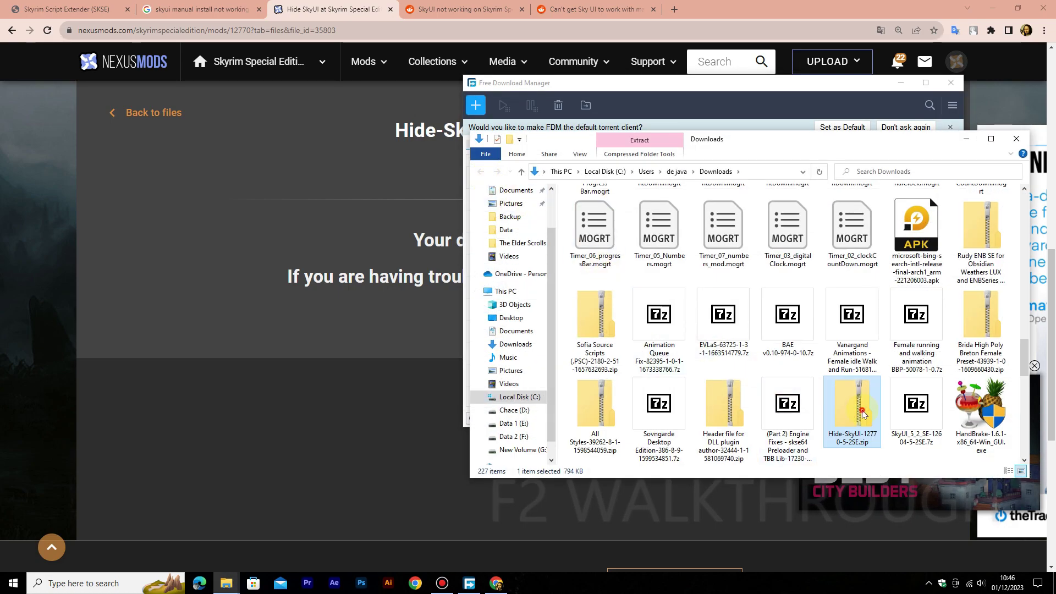
pyautogui.doubleClick(862, 414)
pyautogui.doubleClick(595, 207)
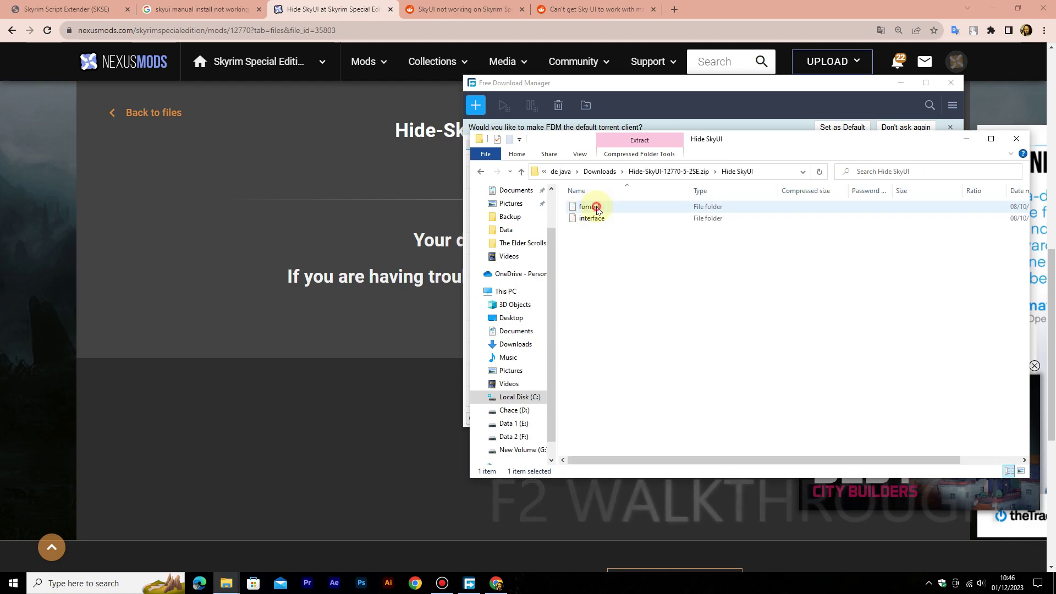
# Step: Copy the fomod and interface folders from the Hide SkyUI archive into the TES - Skyrim - Anniversary Edition Data folder and refresh it
pyautogui.moveTo(226, 583)
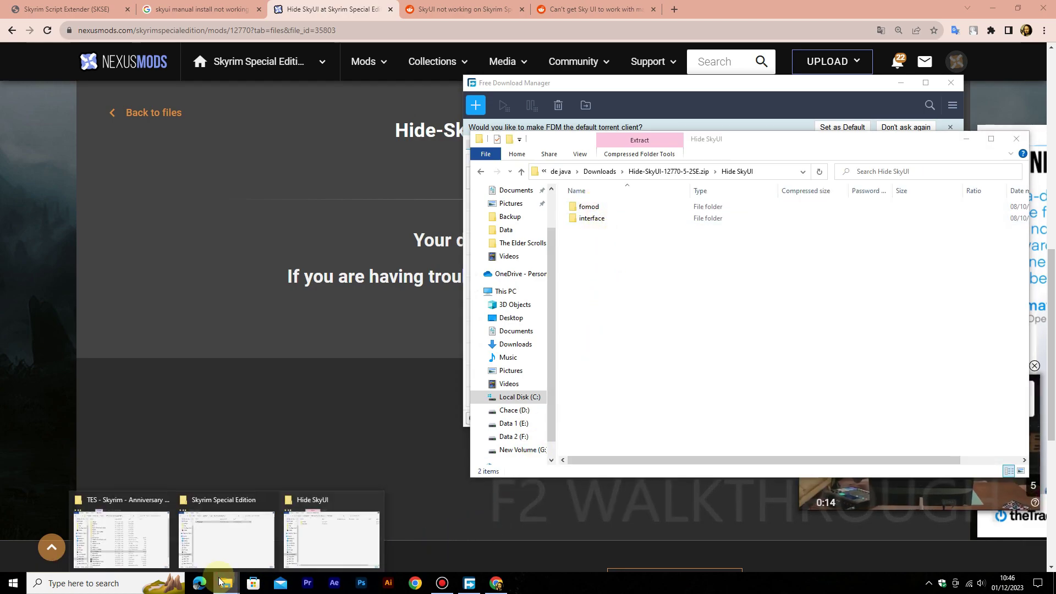
pyautogui.click(148, 536)
pyautogui.click(747, 147)
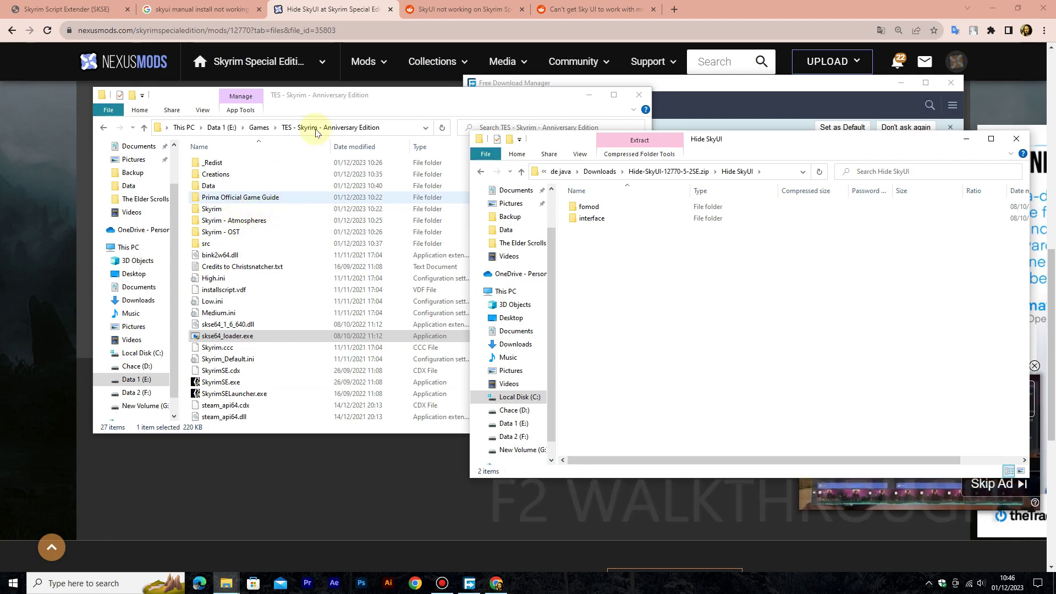
pyautogui.click(212, 186)
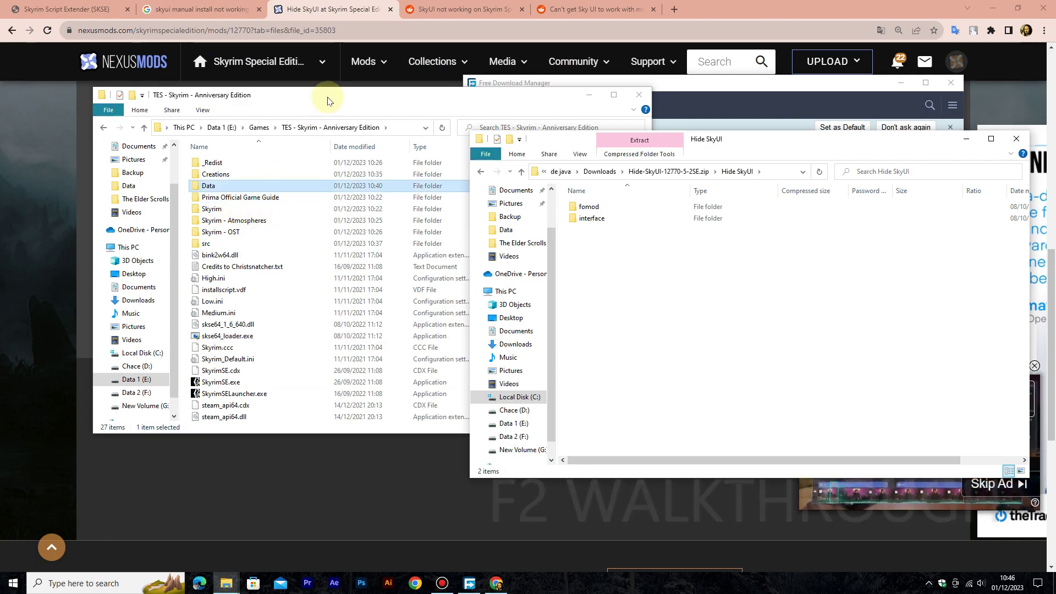
pyautogui.doubleClick(216, 188)
pyautogui.click(777, 268)
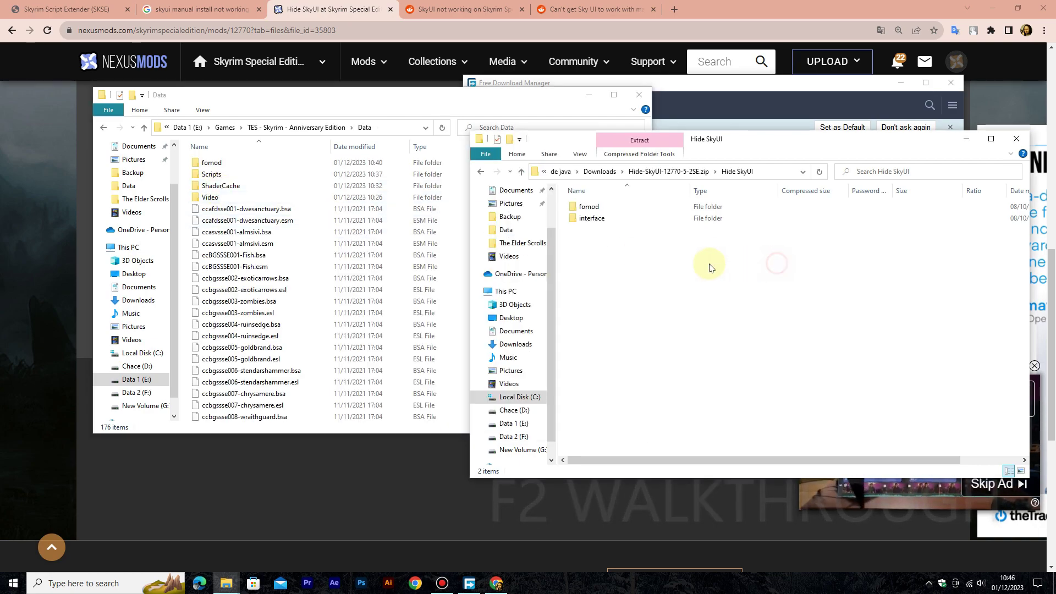
pyautogui.moveTo(597, 229); pyautogui.dragTo(445, 237)
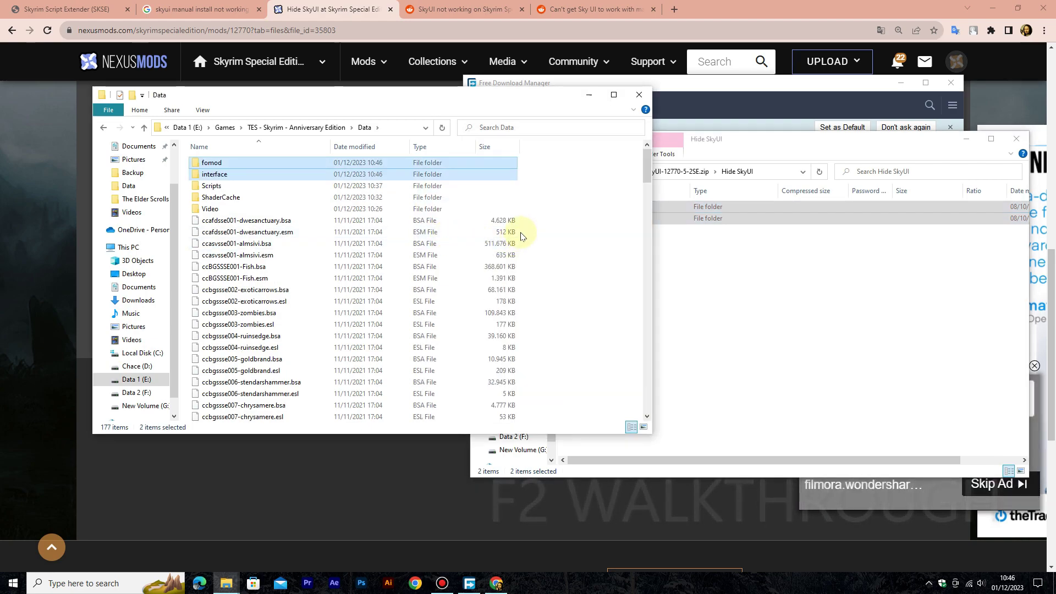
pyautogui.rightClick(558, 225)
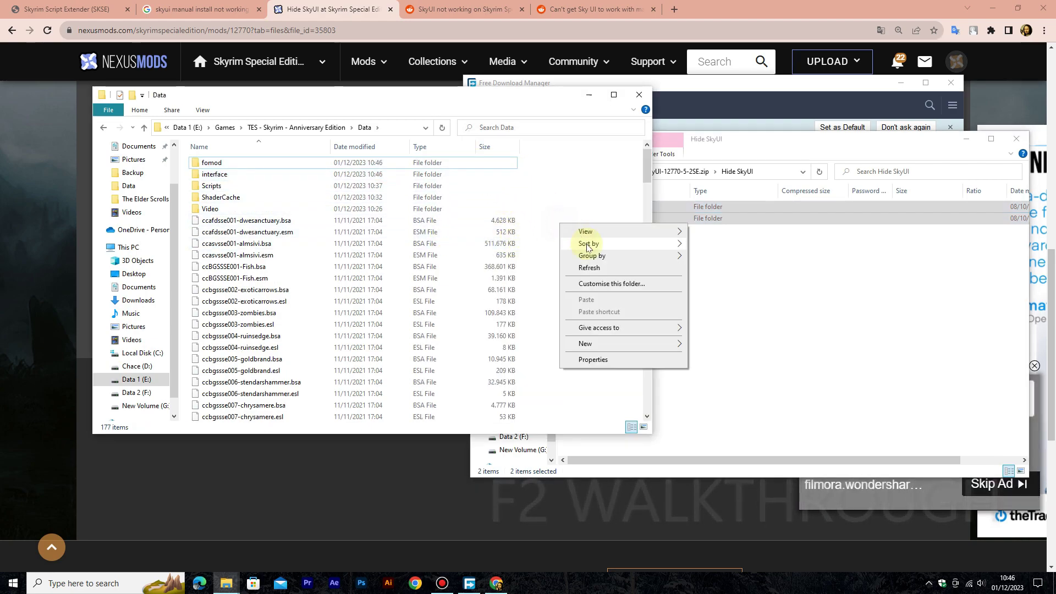
pyautogui.click(591, 267)
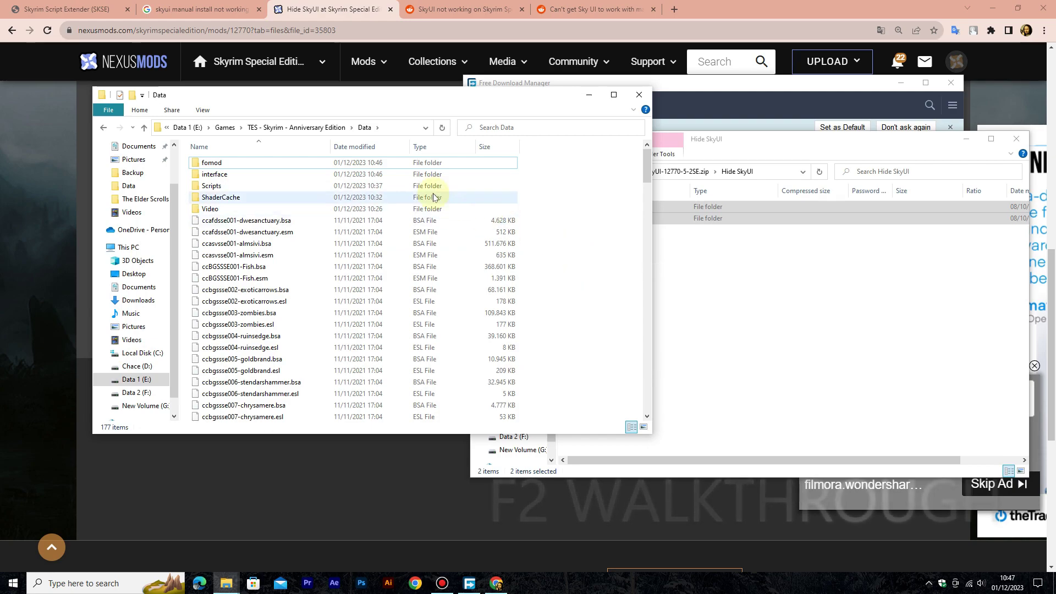
# Step: Look through the files in the Data folder's fomod subfolder and return to the Data folder
pyautogui.doubleClick(367, 163)
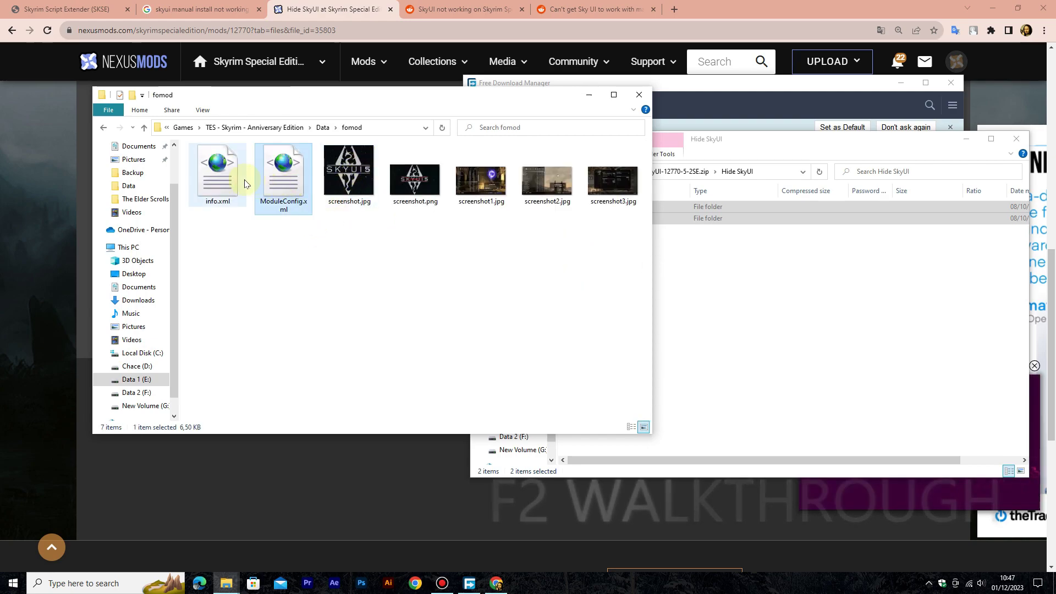
pyautogui.click(268, 180)
pyautogui.click(220, 180)
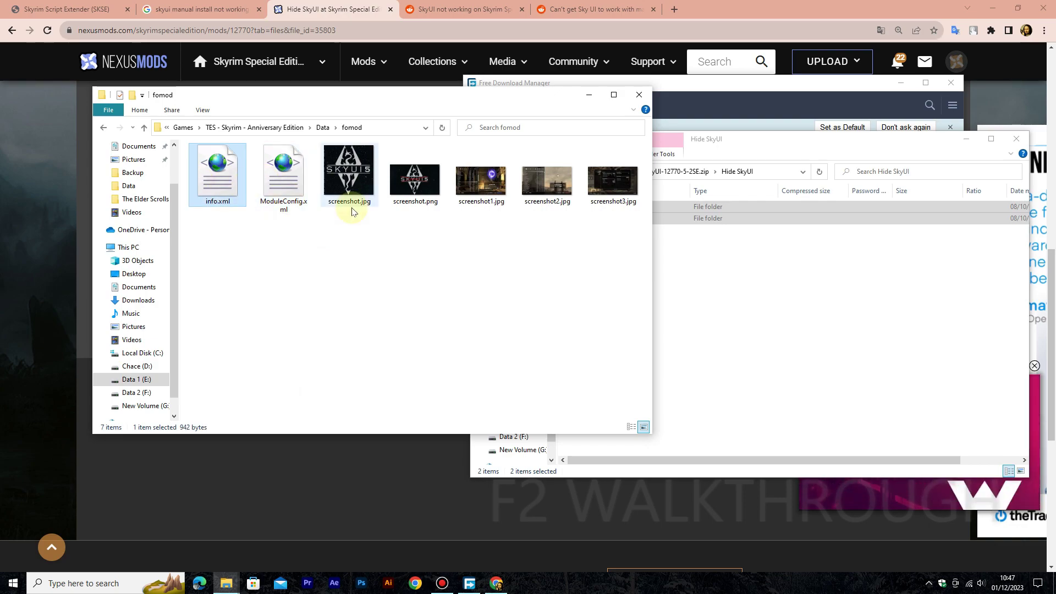
pyautogui.click(142, 128)
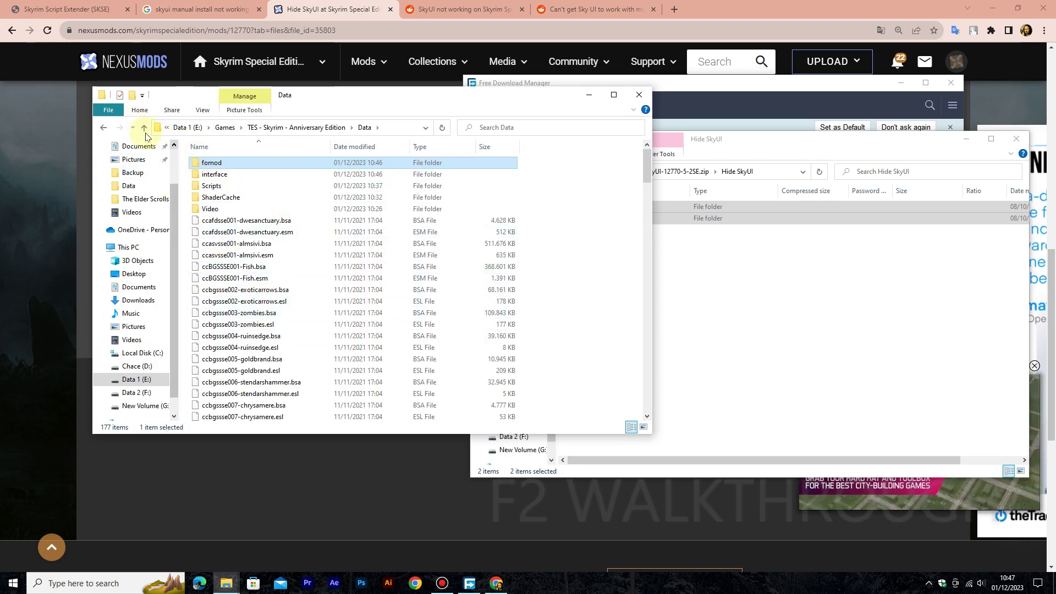
# Step: Launch Skyrim with skse64_loader.exe and continue the last saved game, accepting that mods are loaded
pyautogui.click(143, 127)
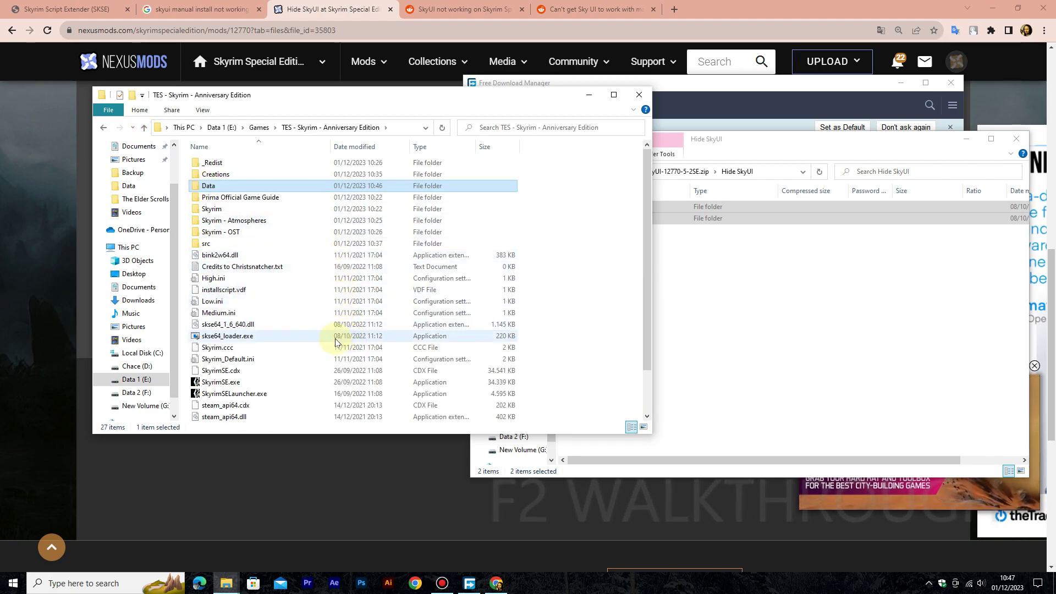
pyautogui.click(308, 336)
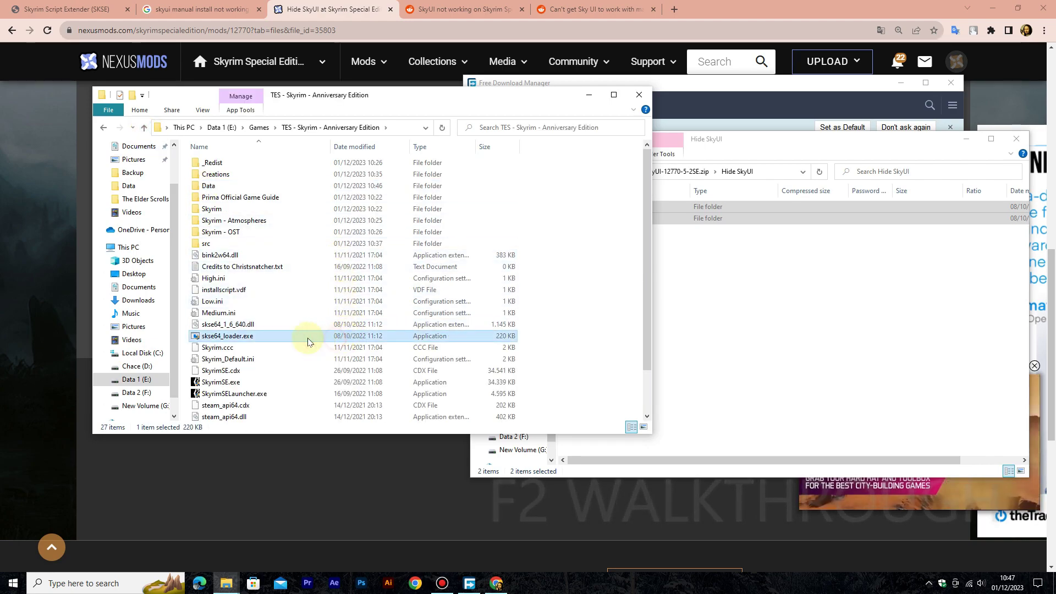
pyautogui.doubleClick(271, 336)
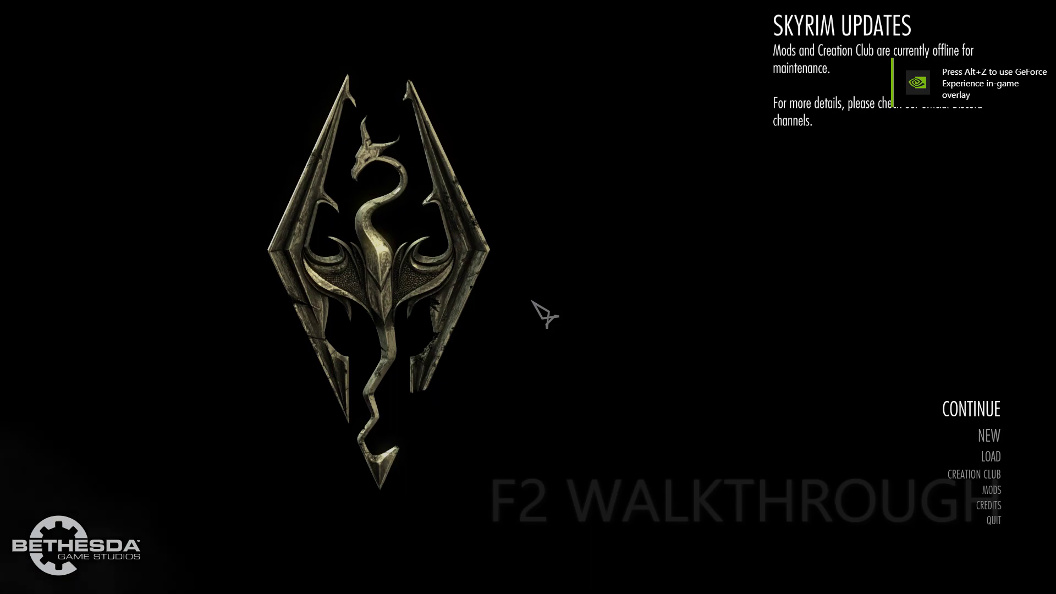
pyautogui.click(984, 408)
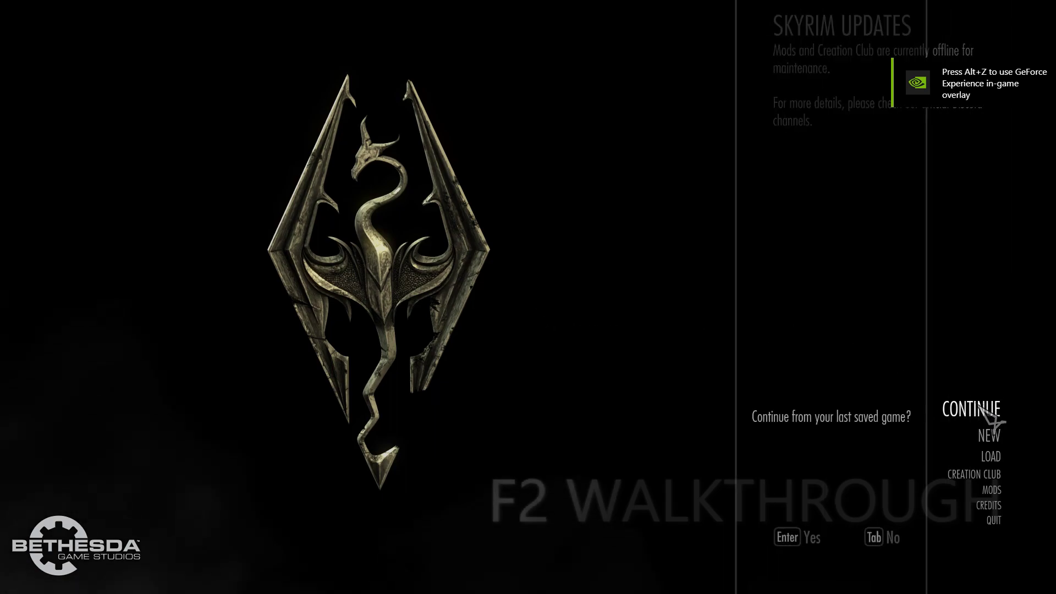
pyautogui.click(739, 544)
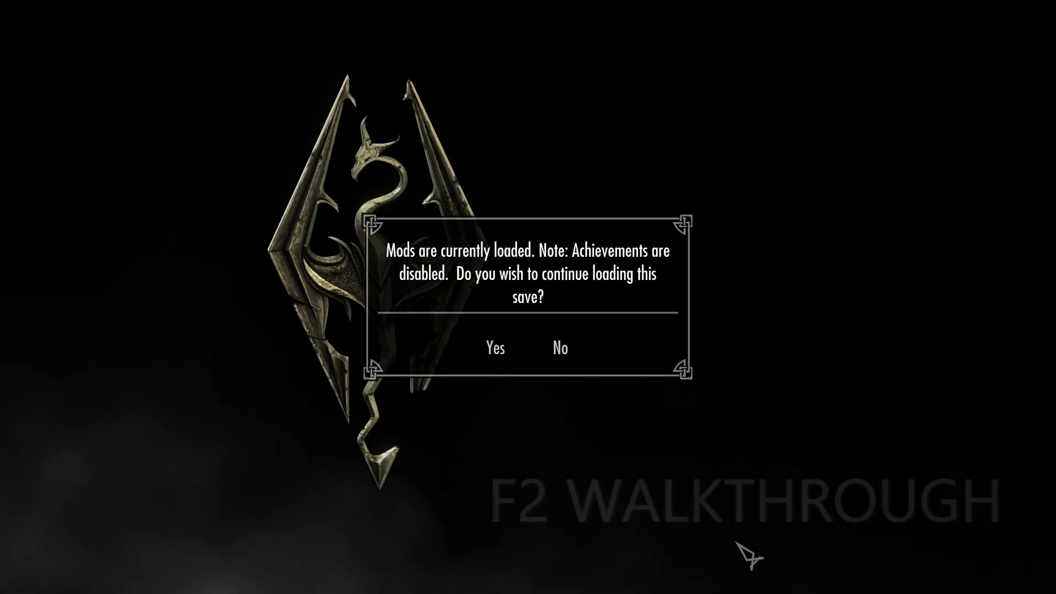
pyautogui.click(510, 347)
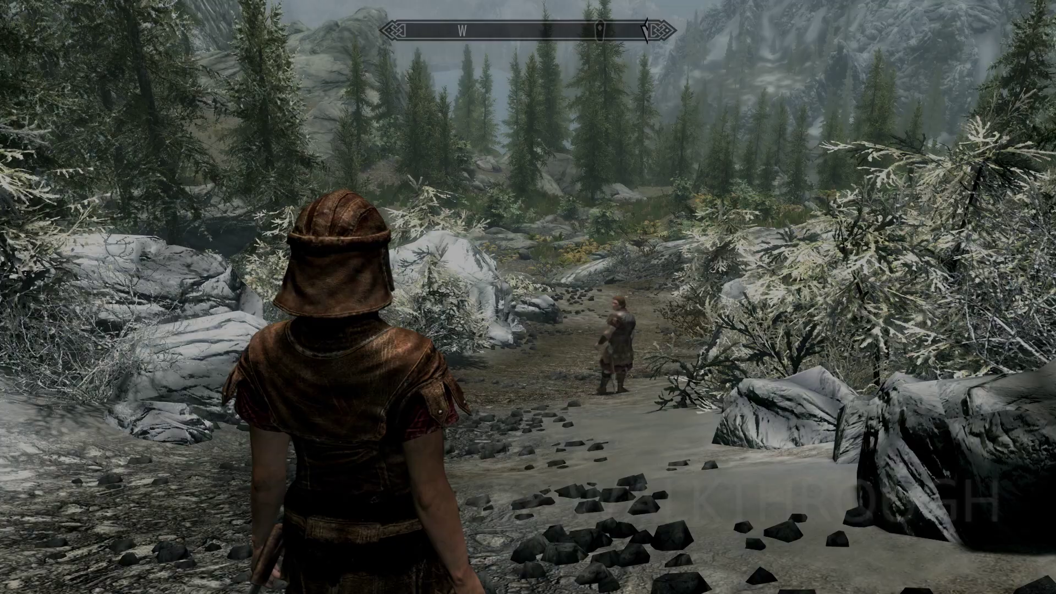
# Step: Check the Mod Configuration entry in the journal's system section and return to the game
pyautogui.press('j')
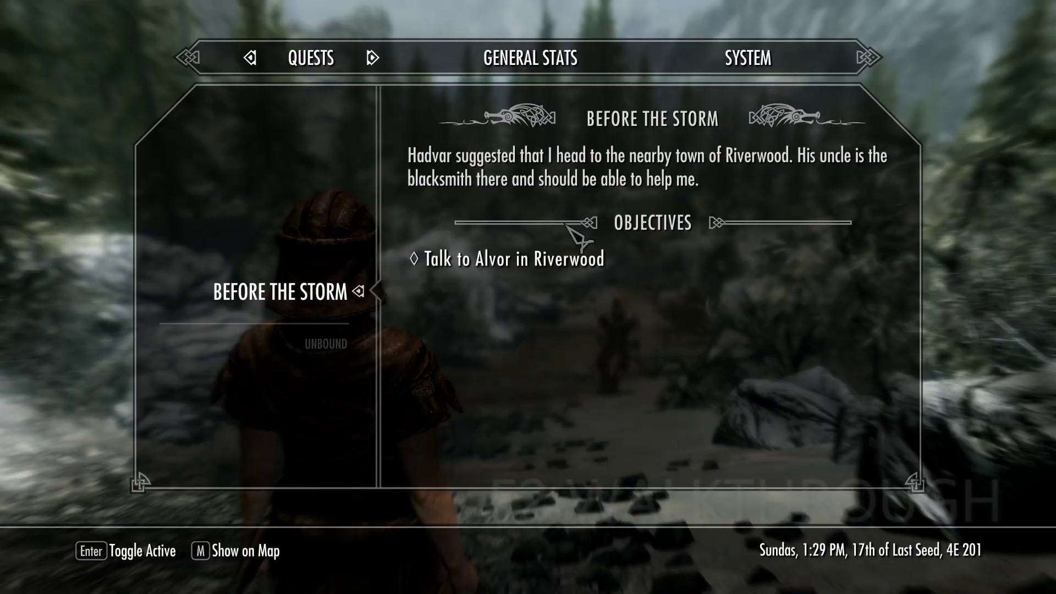
pyautogui.press('Left')
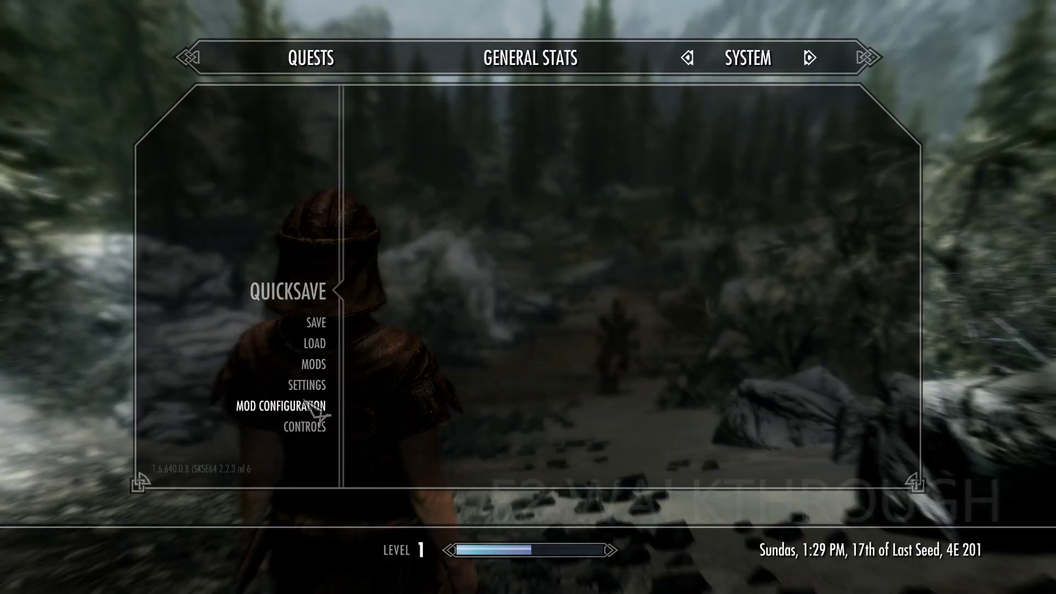
pyautogui.click(305, 404)
pyautogui.press('Tab')
pyautogui.press('Tab')
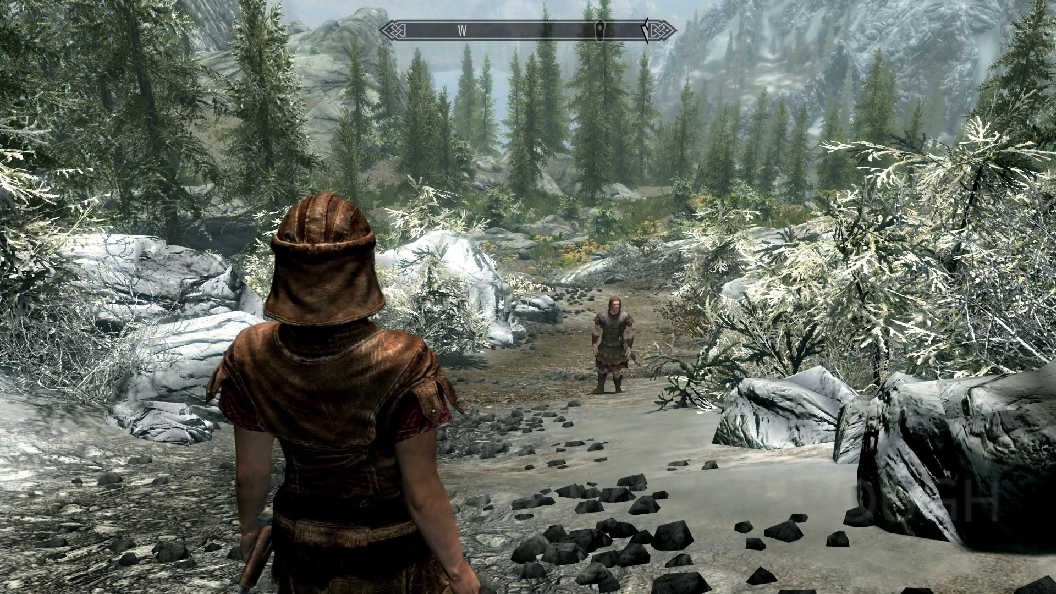
# Step: Open the Sky UI page in the system section's Mod Configuration to check the installed mod
pyautogui.press('j')
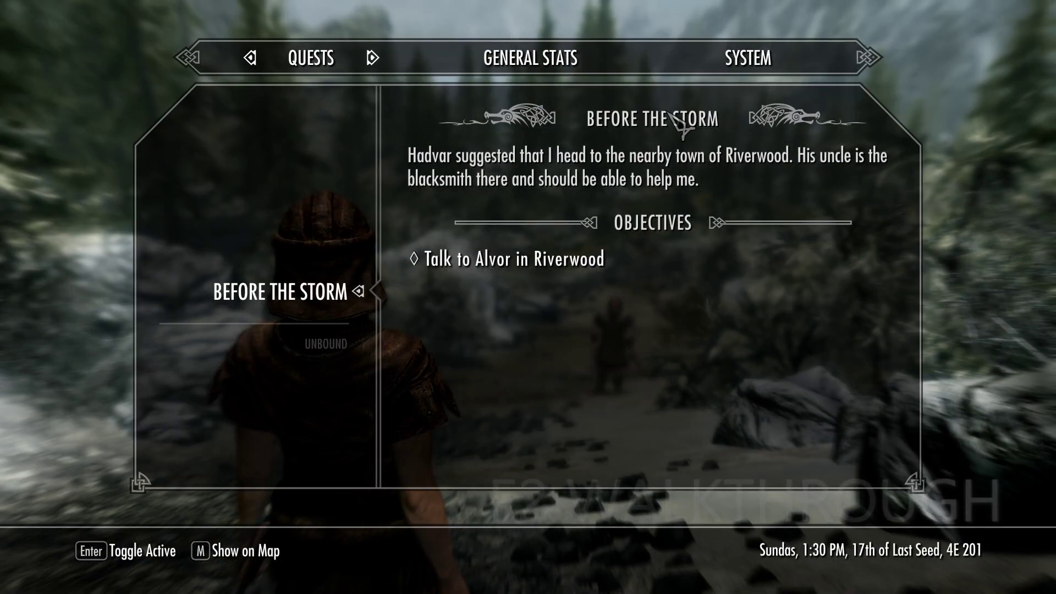
pyautogui.click(744, 63)
pyautogui.click(319, 407)
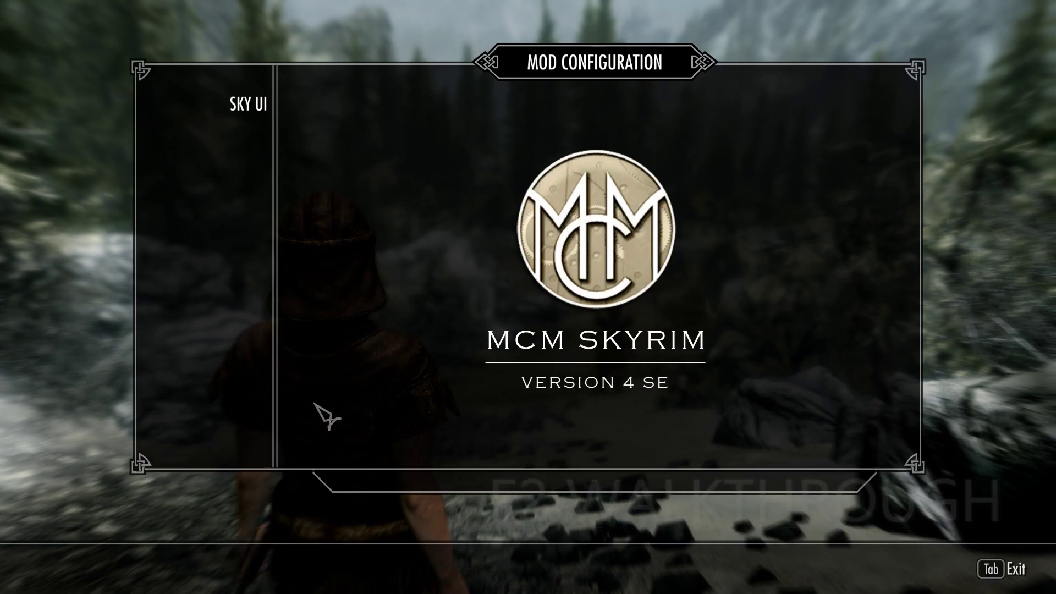
pyautogui.click(261, 104)
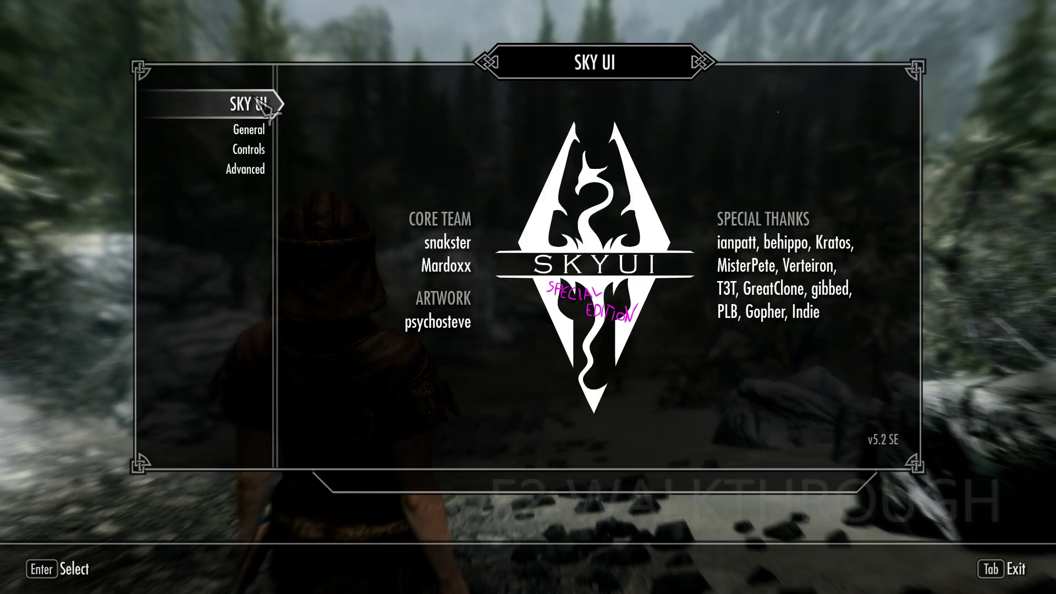
# Step: Turn off SWF Version Checking for all eight menus, from Map Menu to Gift Menu, on Sky UI's Advanced page and return to the game
pyautogui.click(209, 177)
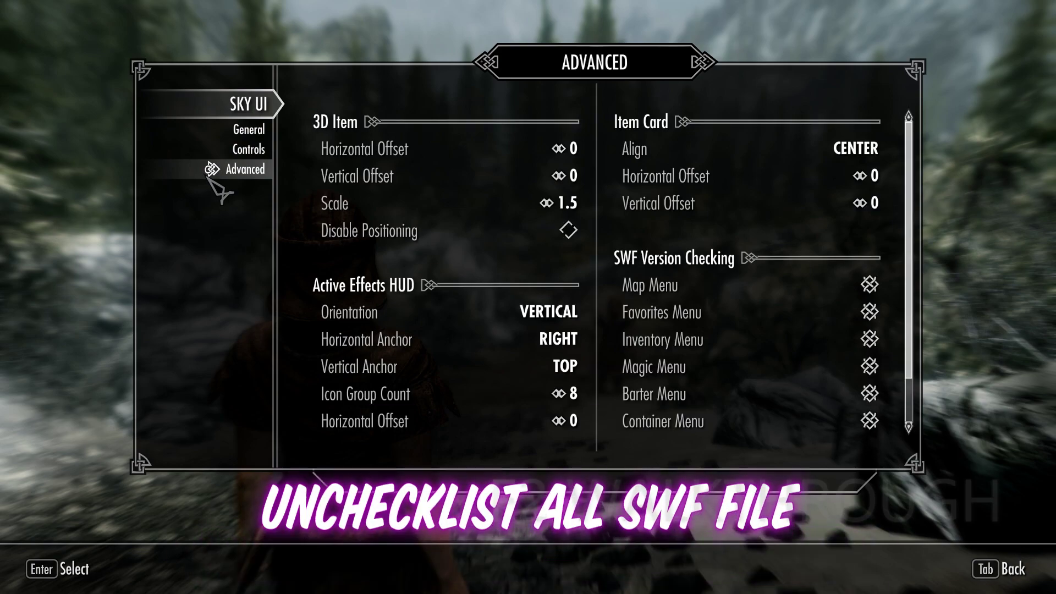
pyautogui.scroll(-2, 910, 283)
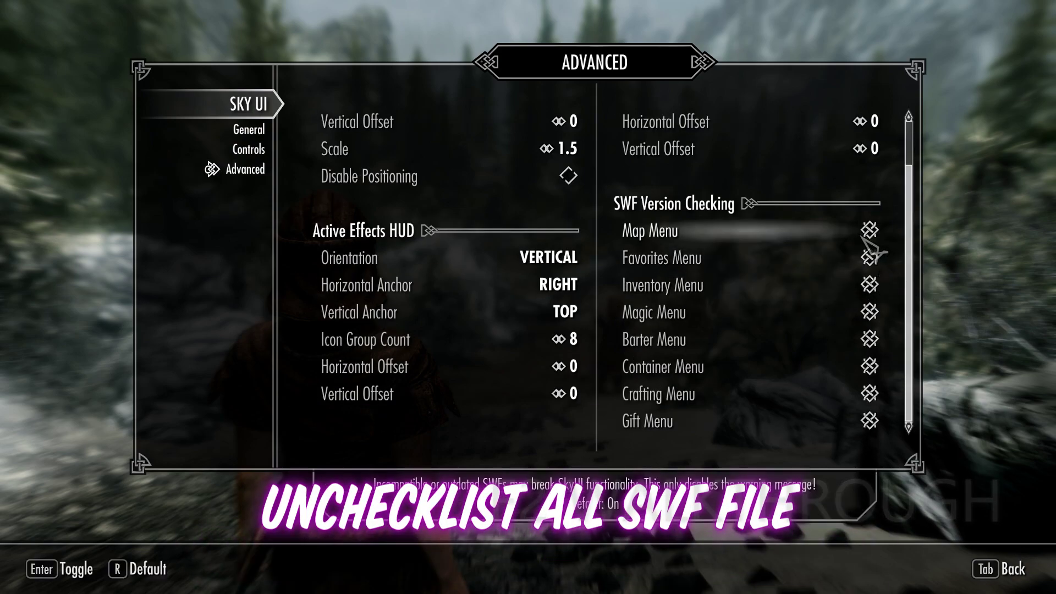
pyautogui.click(870, 257)
pyautogui.click(869, 284)
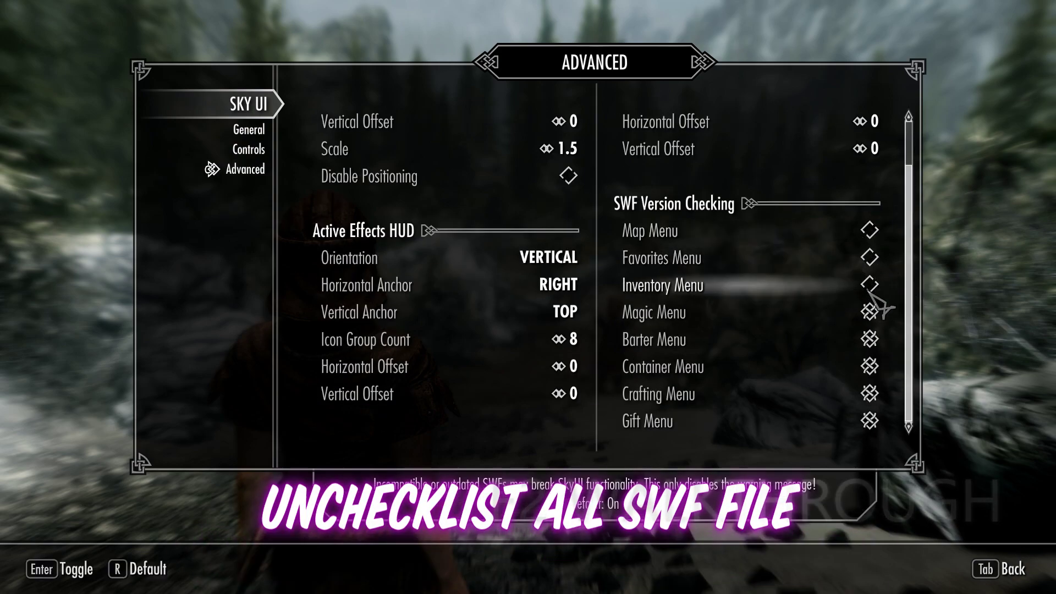
pyautogui.click(870, 339)
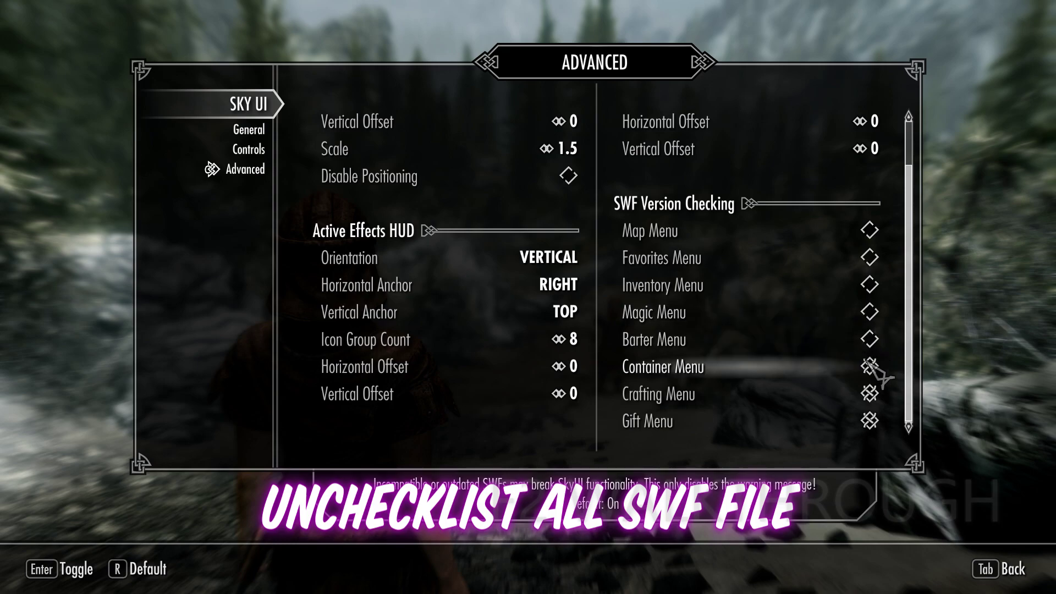
pyautogui.click(870, 389)
pyautogui.click(870, 425)
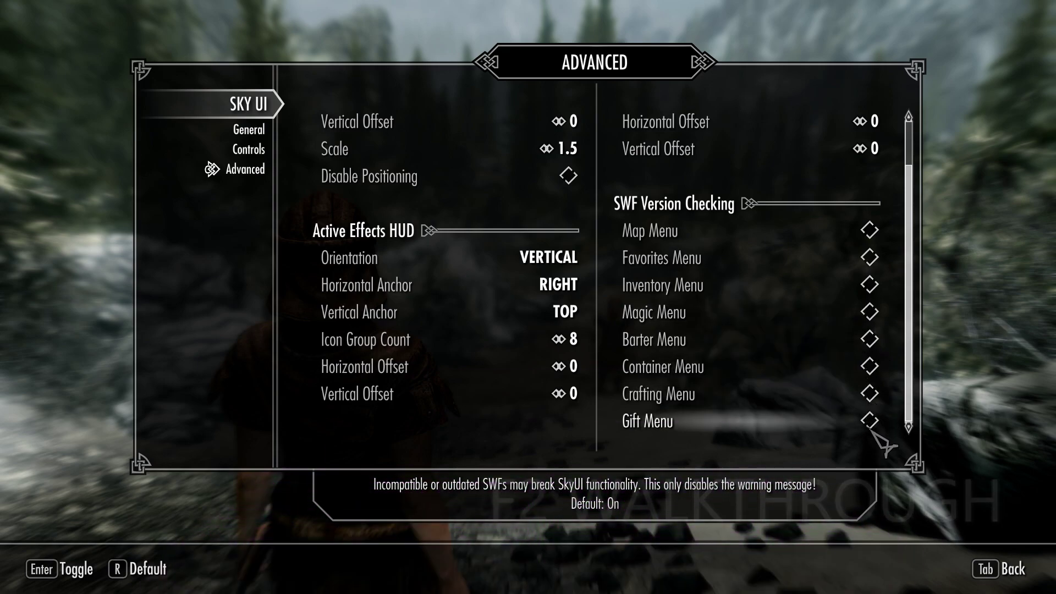
pyautogui.press('Tab')
pyautogui.press('Tab')
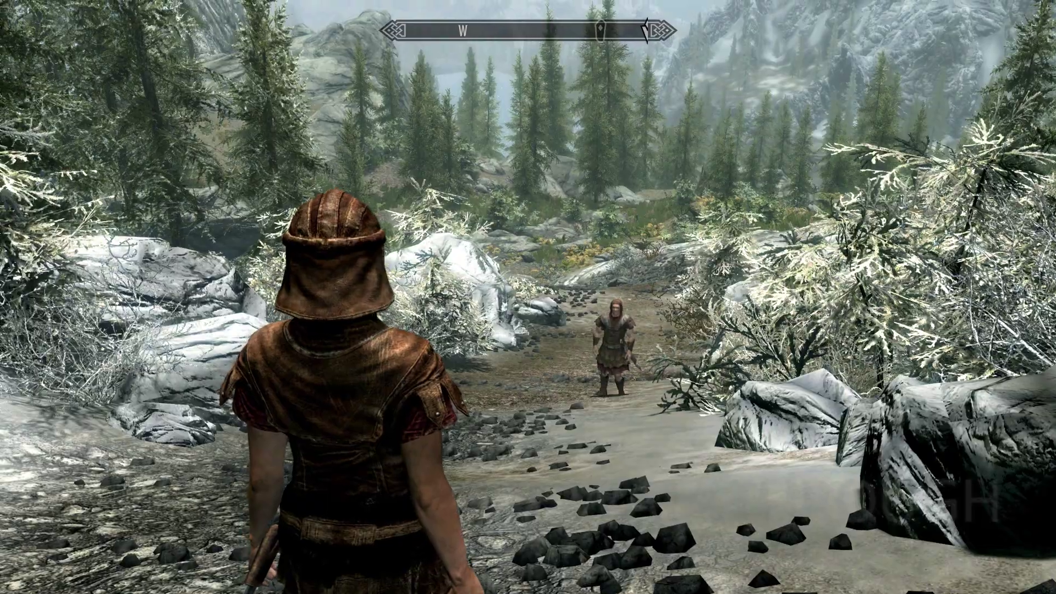
# Step: Open the character's items and magic menus in turn to check how they load with version checking off
pyautogui.press('Tab')
pyautogui.press('Right')
pyautogui.press('Tab')
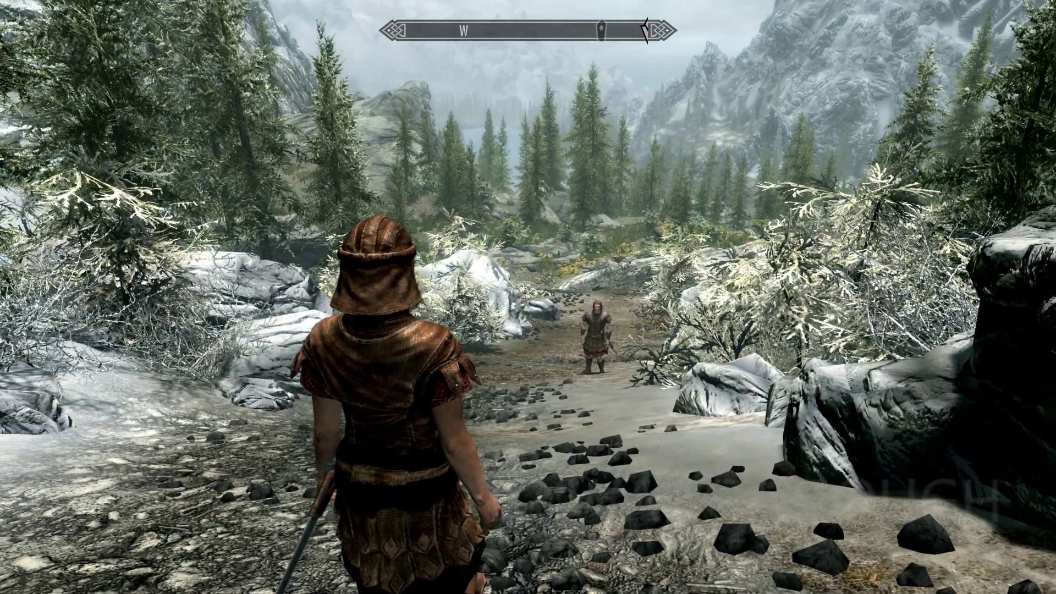
pyautogui.press('Tab')
pyautogui.click(414, 302)
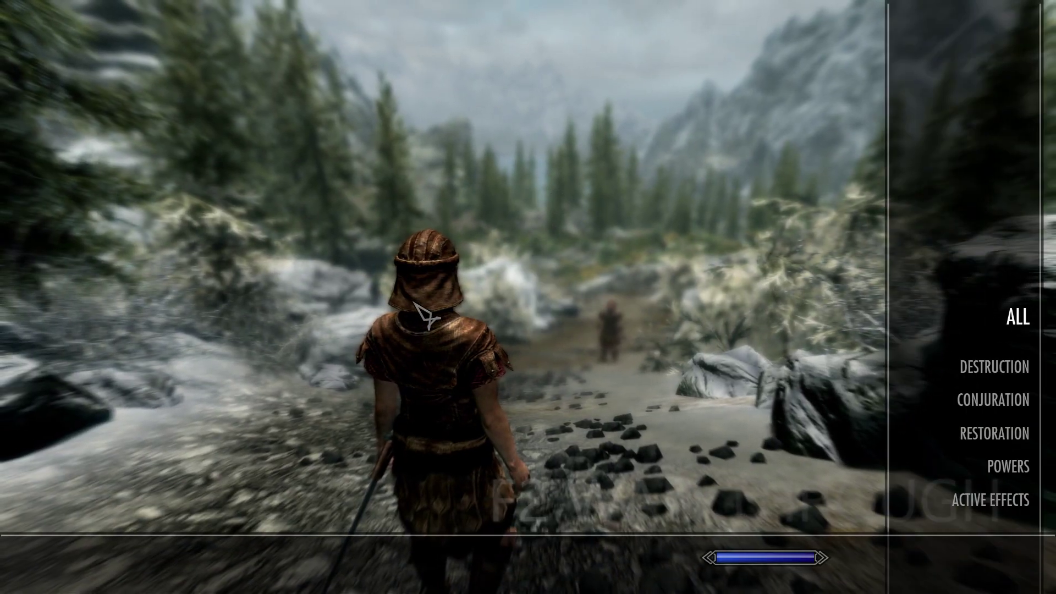
pyautogui.press('Tab')
# Step: Check the world map, closing its help text, and the skills screen, and return to the game
pyautogui.press('Tab')
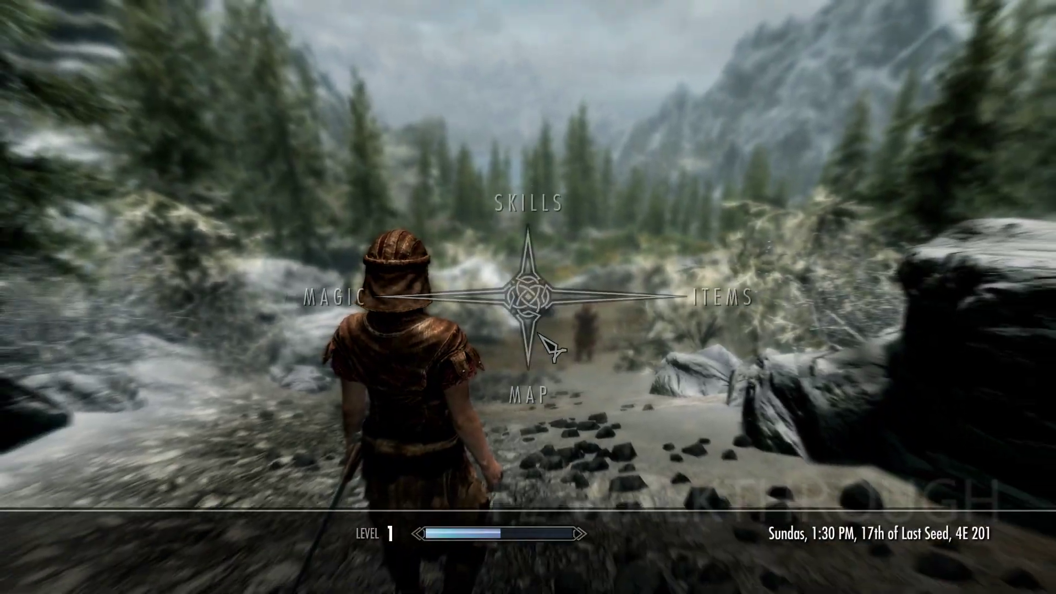
pyautogui.press('Down')
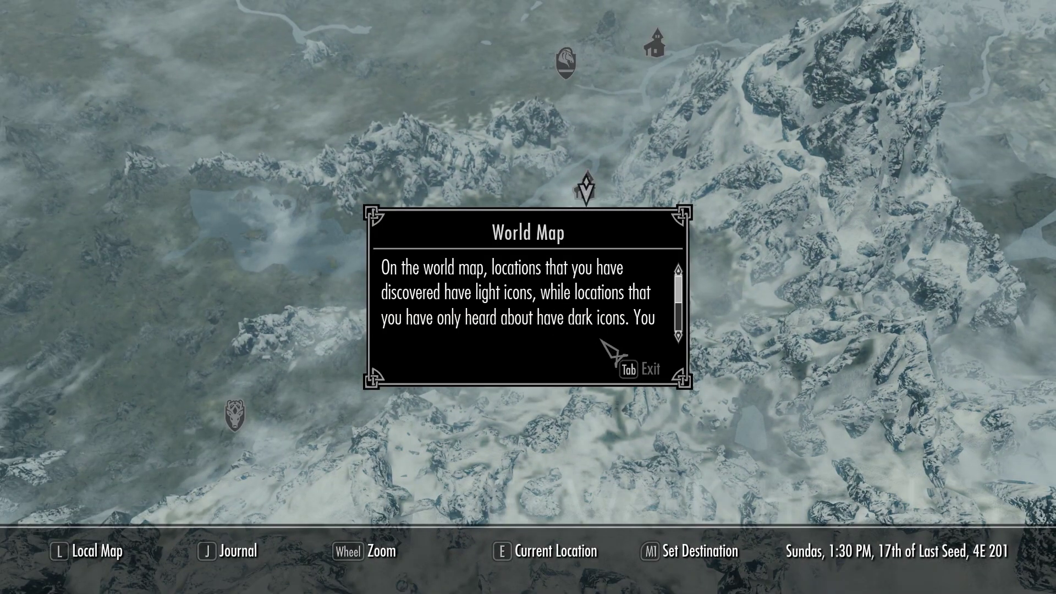
pyautogui.click(638, 369)
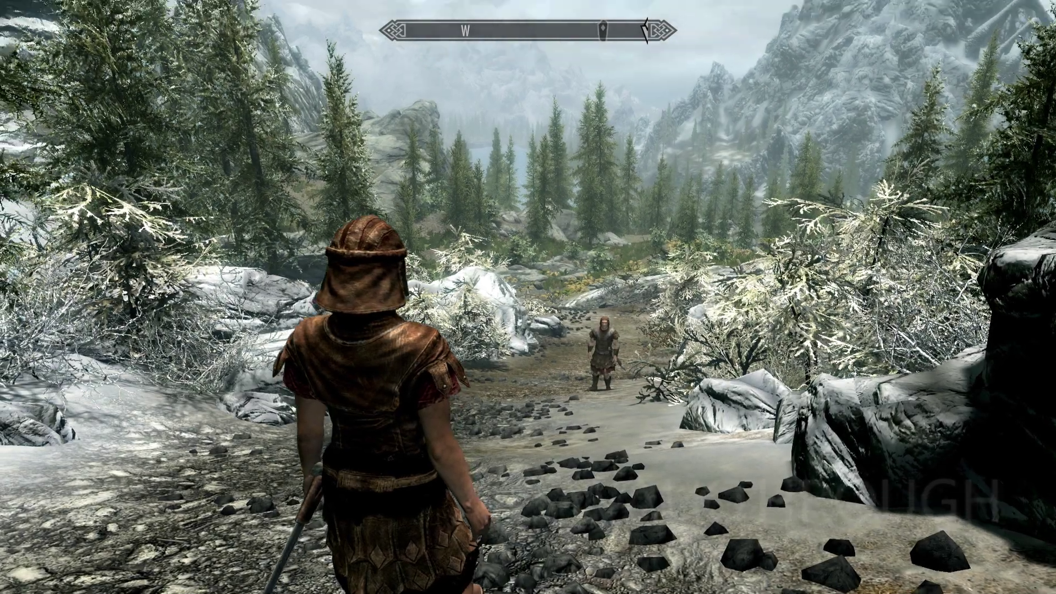
pyautogui.press('Tab')
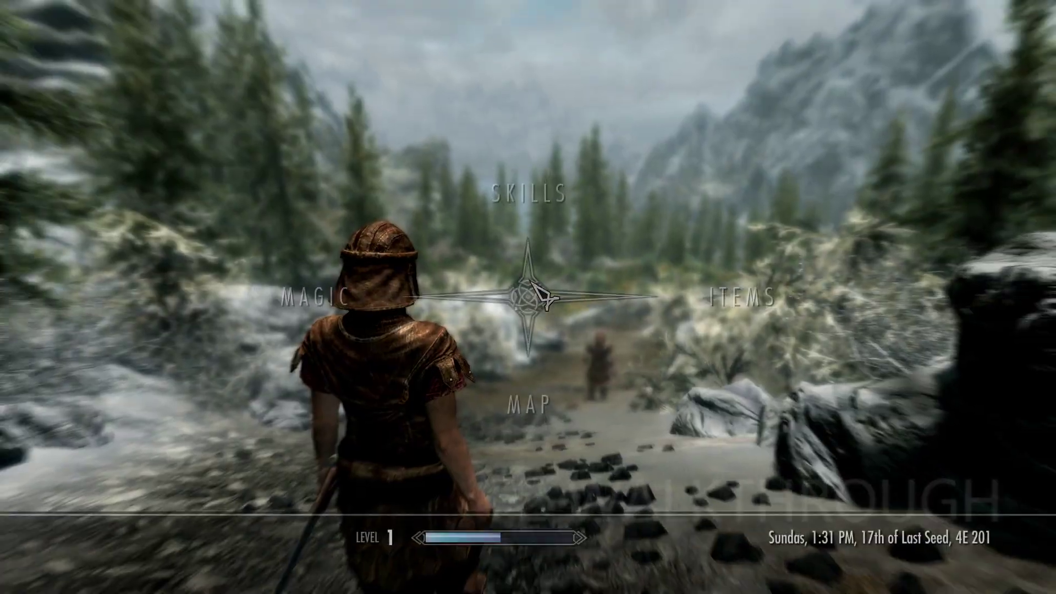
pyautogui.click(546, 179)
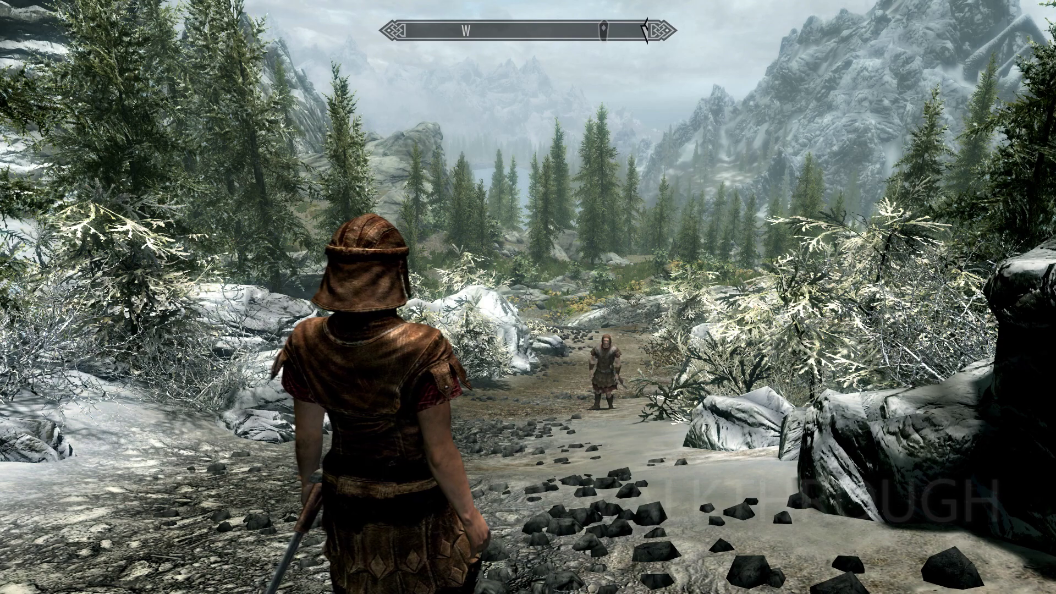
# Step: Turn SWF Version Checking back on for all eight menus on Sky UI's Advanced page in Mod Configuration and return to the game
pyautogui.press('j')
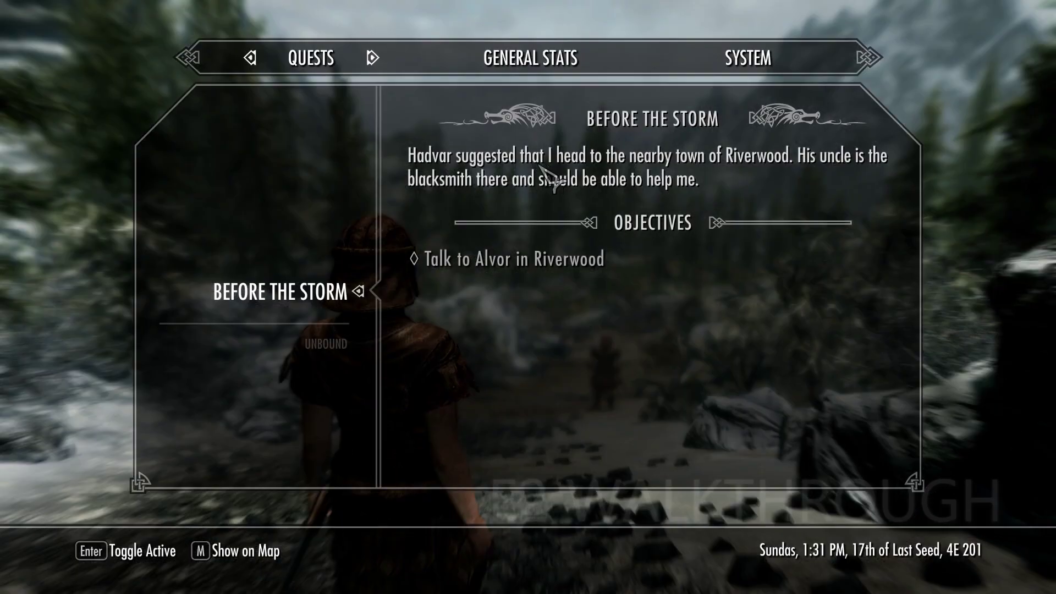
pyautogui.click(748, 58)
pyautogui.click(308, 407)
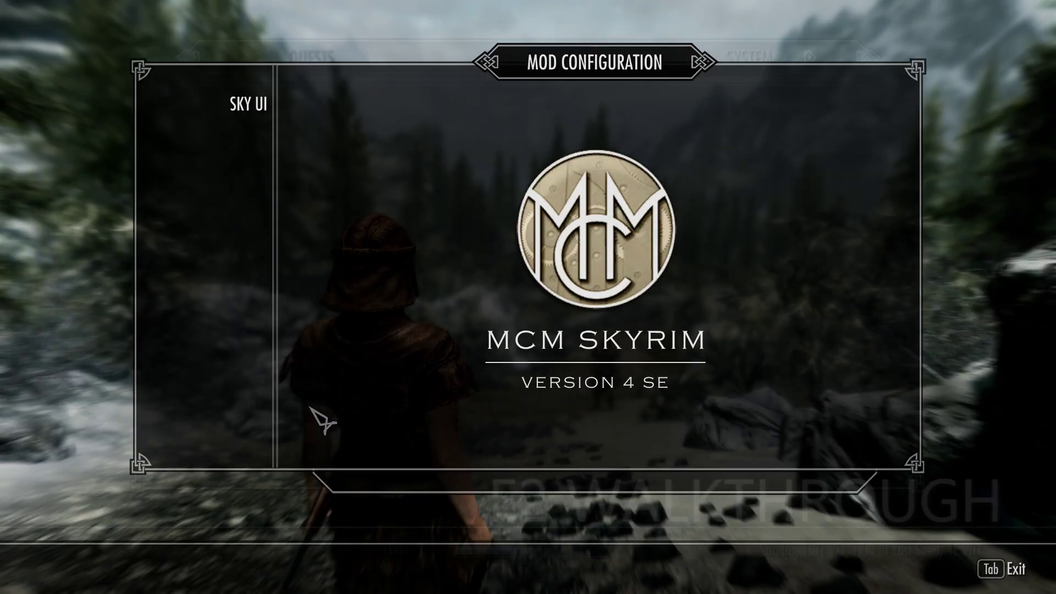
pyautogui.click(252, 112)
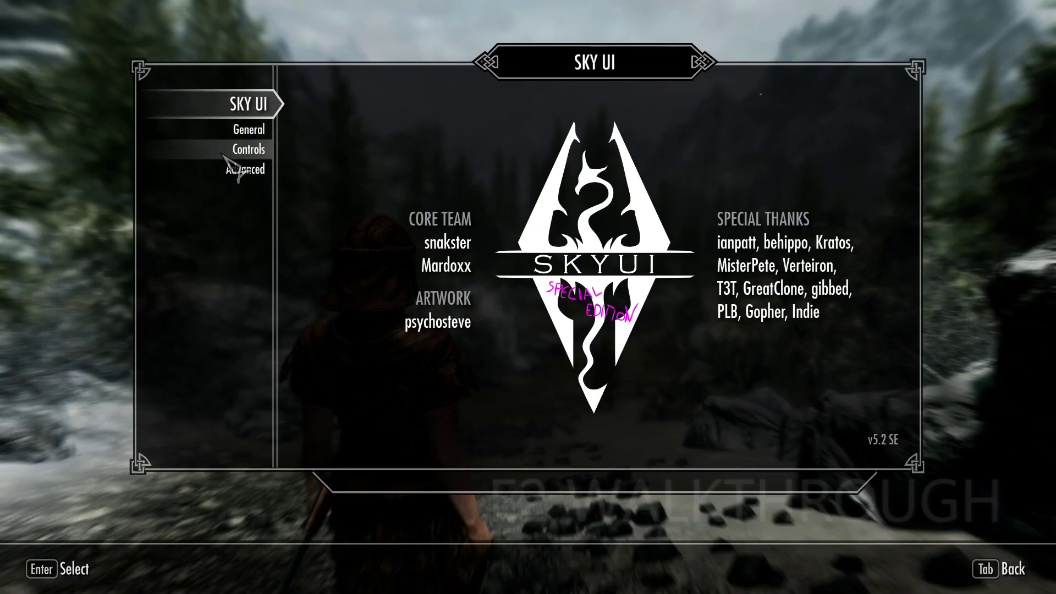
pyautogui.click(242, 170)
pyautogui.click(832, 283)
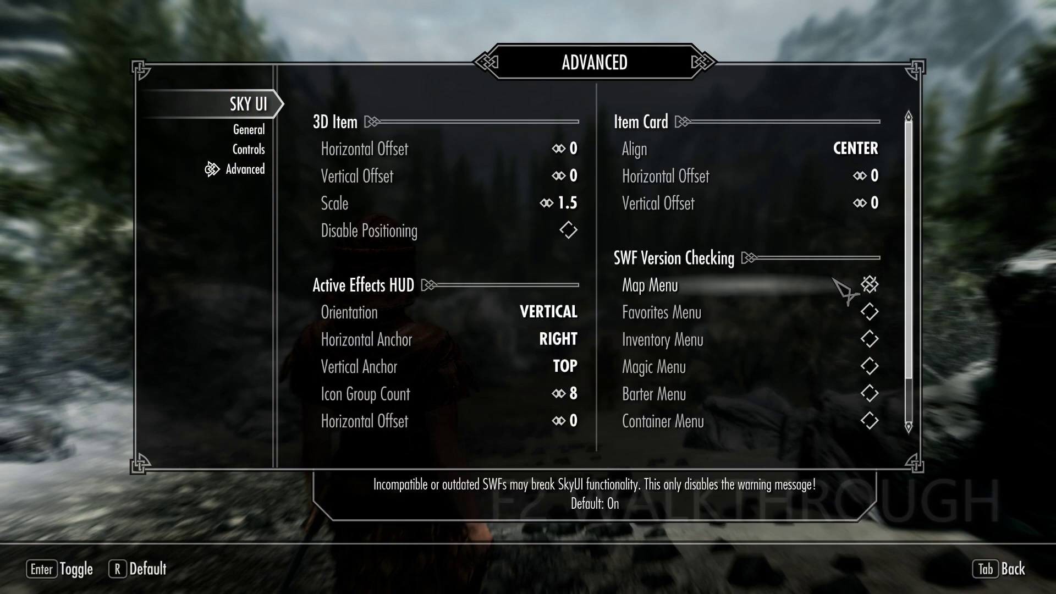
pyautogui.click(833, 311)
pyautogui.click(834, 339)
pyautogui.click(834, 366)
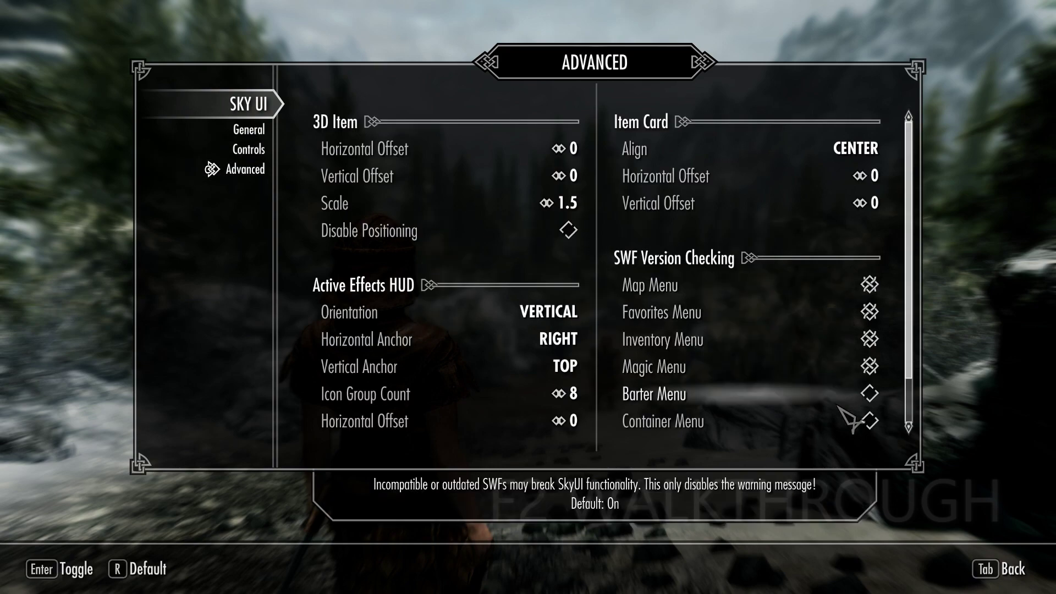
pyautogui.click(836, 385)
pyautogui.click(836, 411)
pyautogui.scroll(-2, 836, 411)
pyautogui.click(835, 385)
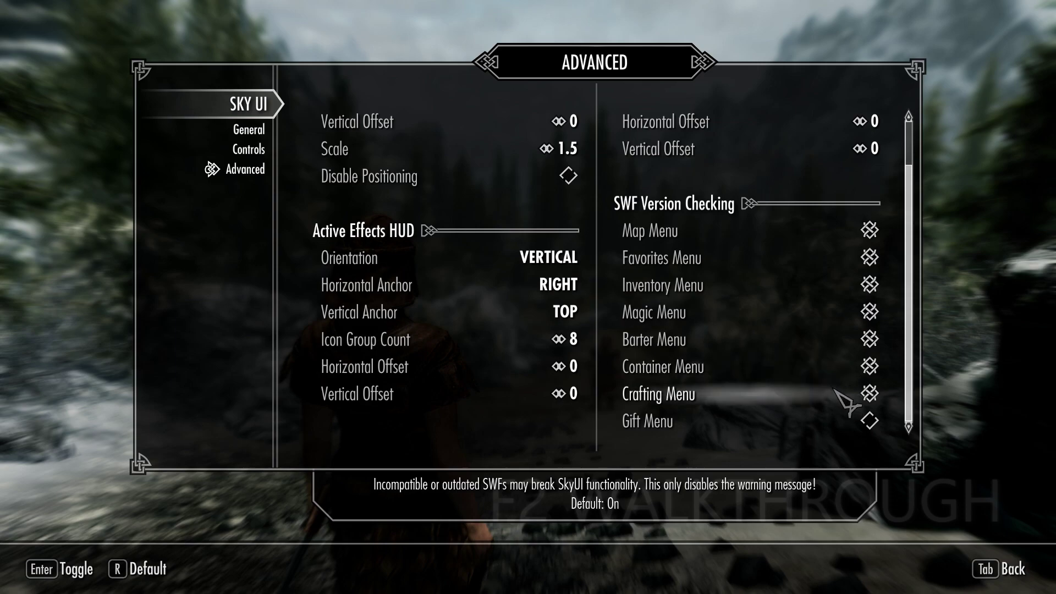
pyautogui.click(836, 421)
pyautogui.press('Tab')
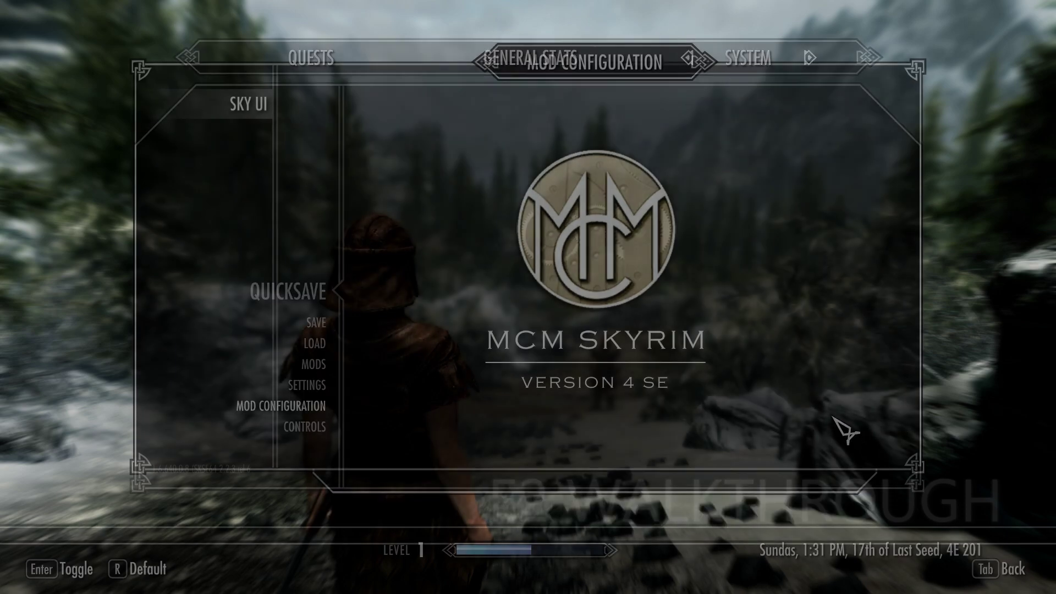
pyautogui.press('Tab')
# Step: Open and close the journal, check the magic menu with version checking on, and dismiss its dialog
pyautogui.press('j')
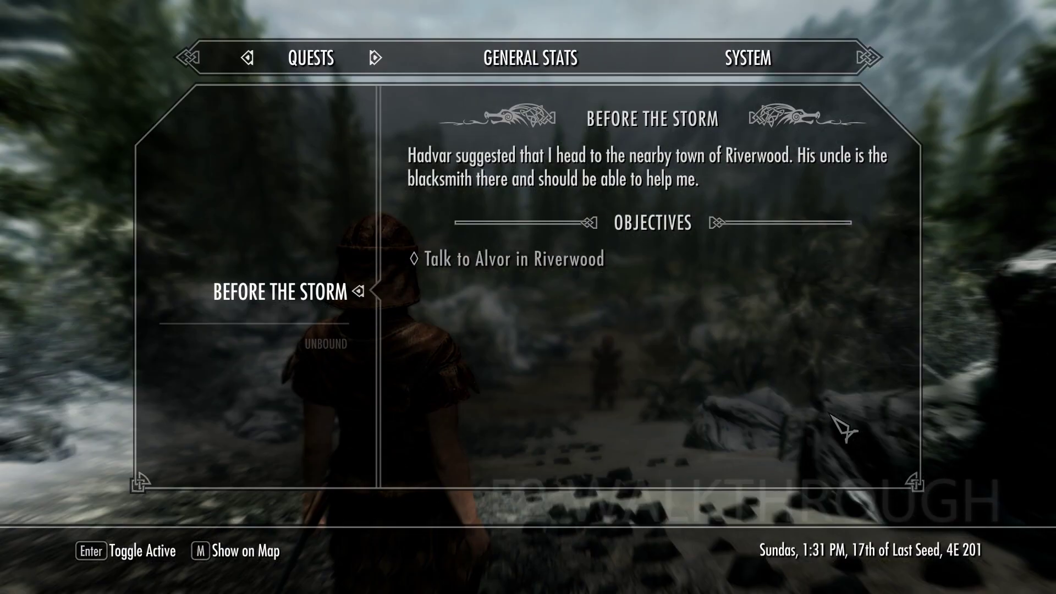
pyautogui.press('Tab')
pyautogui.press('Tab')
pyautogui.press('Left')
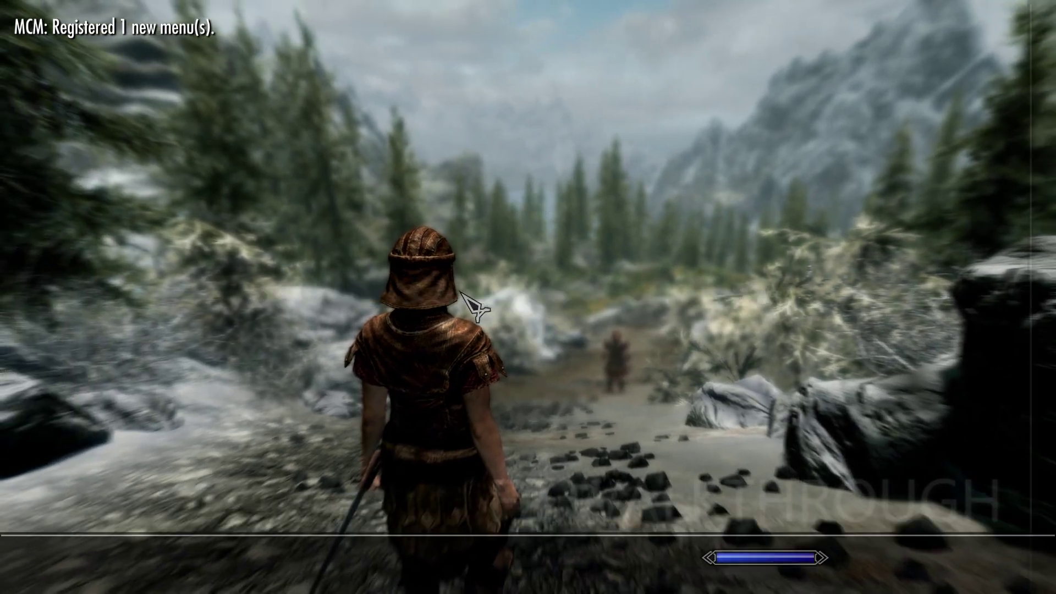
pyautogui.click(539, 444)
pyautogui.click(538, 444)
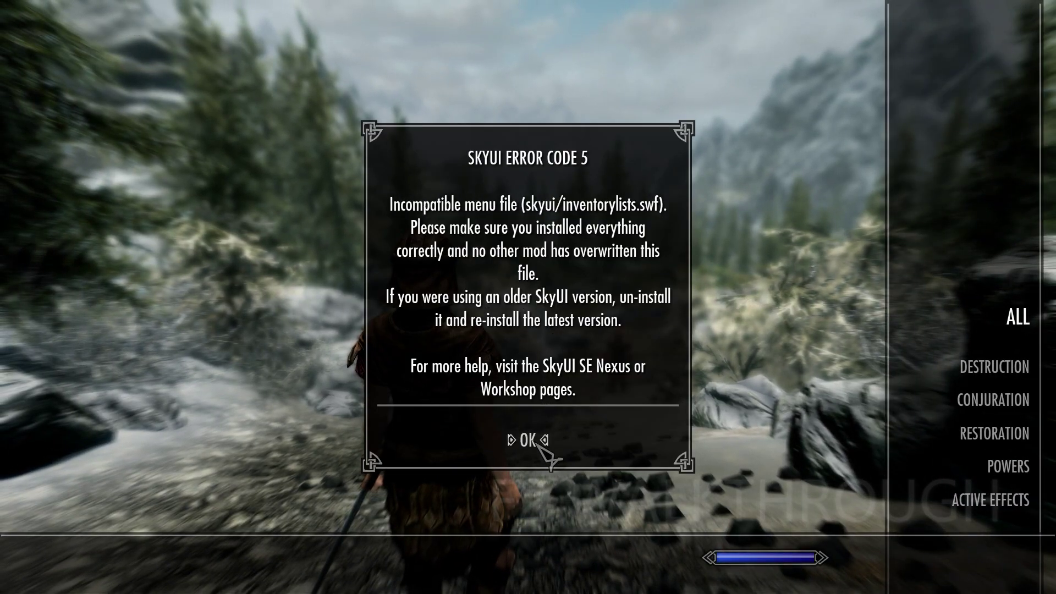
pyautogui.click(537, 444)
pyautogui.press('Tab')
# Step: Check the items menu with version checking on, dismiss its dialog and return to the game
pyautogui.press('Tab')
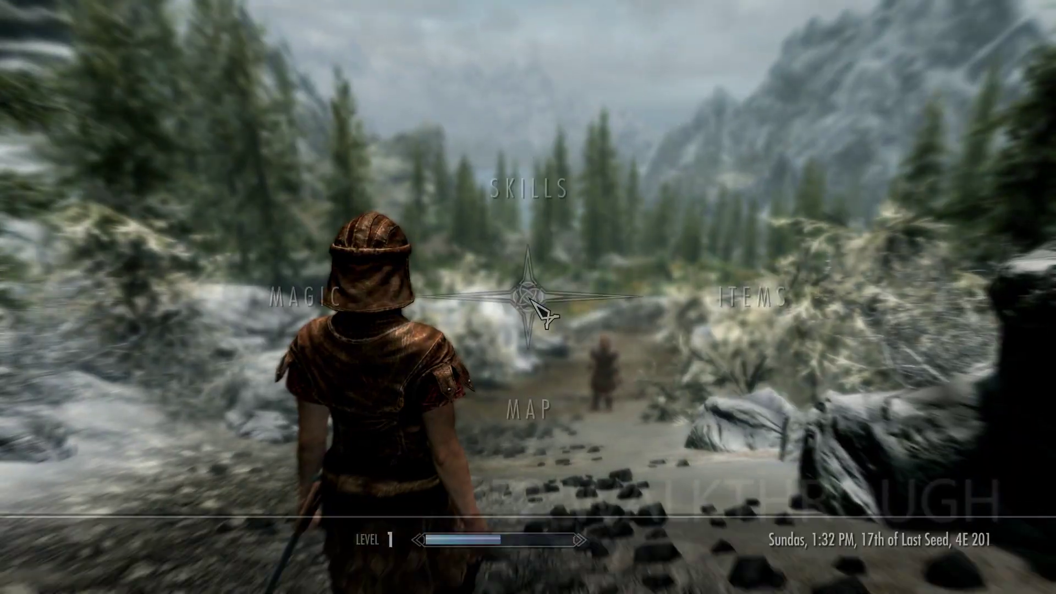
pyautogui.press('Right')
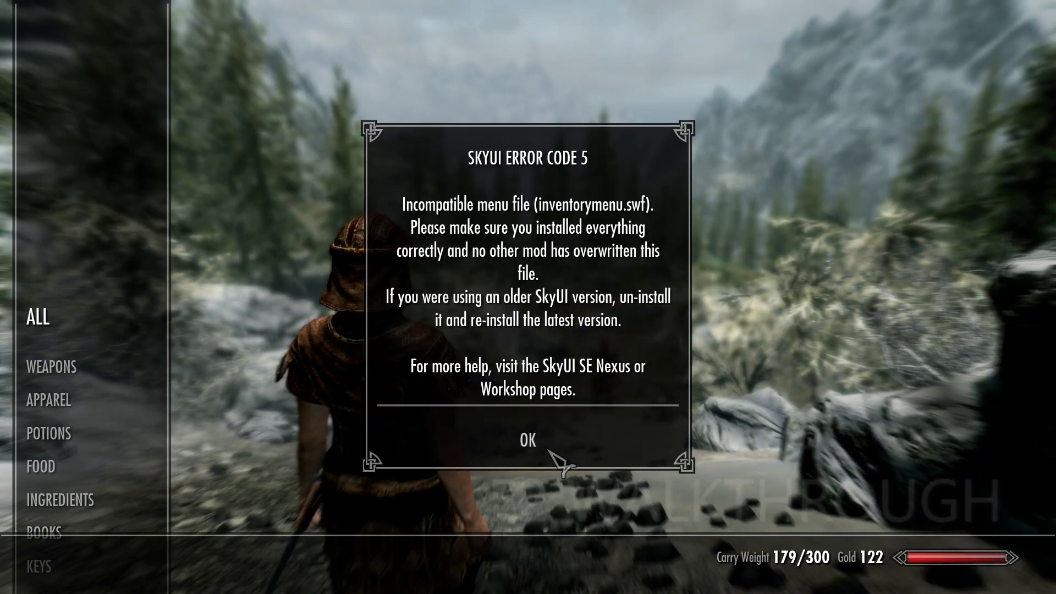
pyautogui.click(545, 441)
pyautogui.press('Tab')
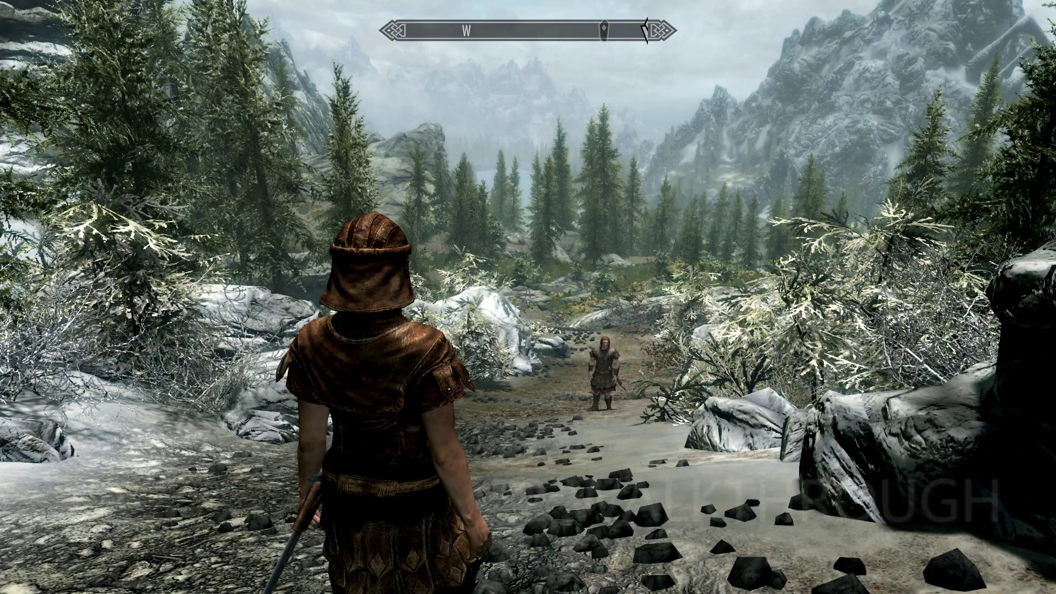
# Step: Check the world map, dismissing its dialog, and the skills screen with version checking on
pyautogui.press('Tab')
pyautogui.click(527, 347)
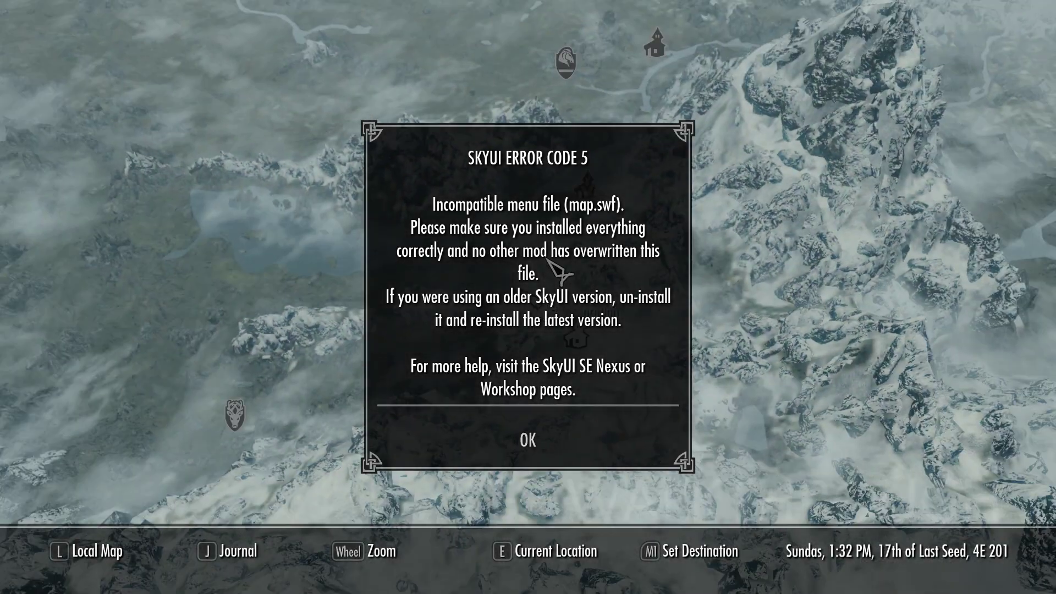
pyautogui.click(539, 437)
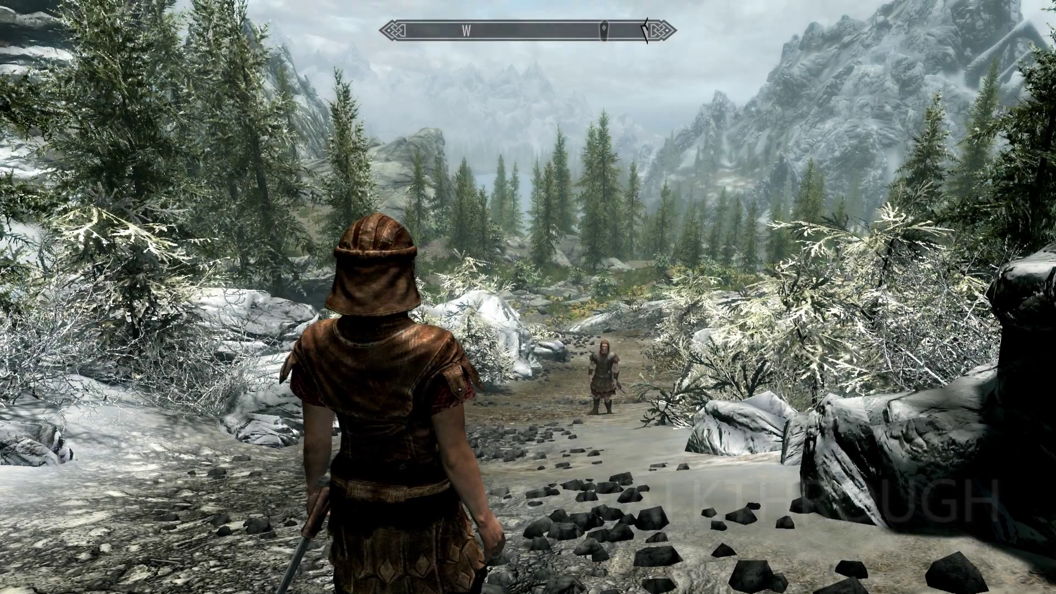
pyautogui.press('Tab')
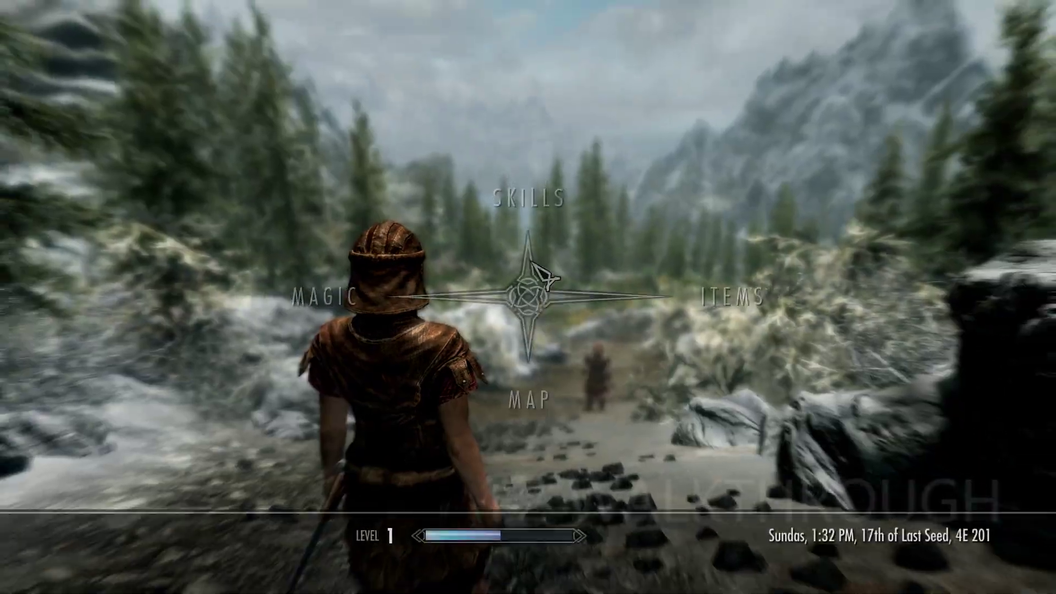
pyautogui.click(556, 167)
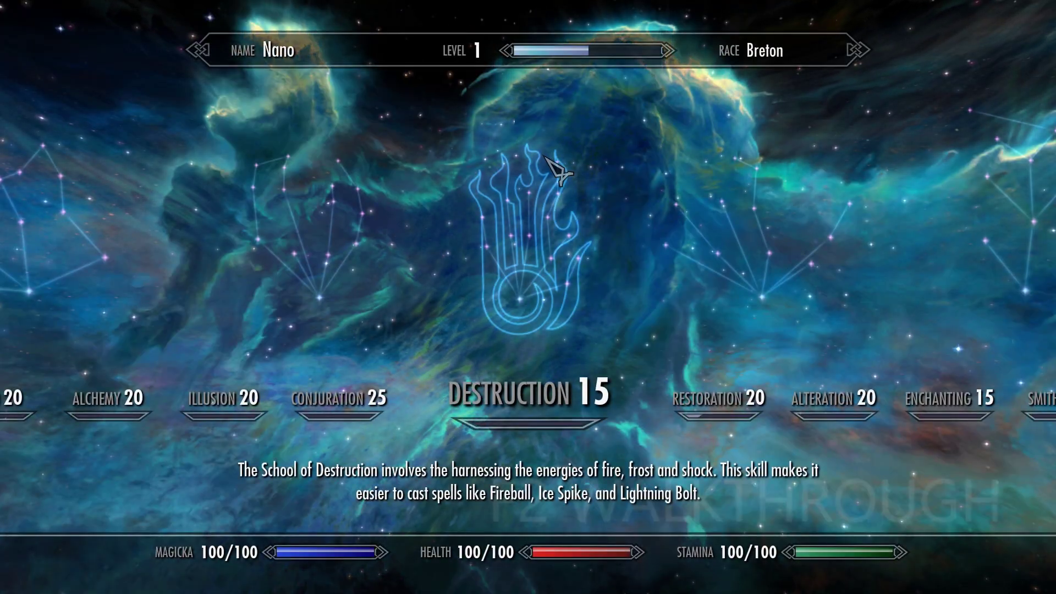
pyautogui.press('Tab')
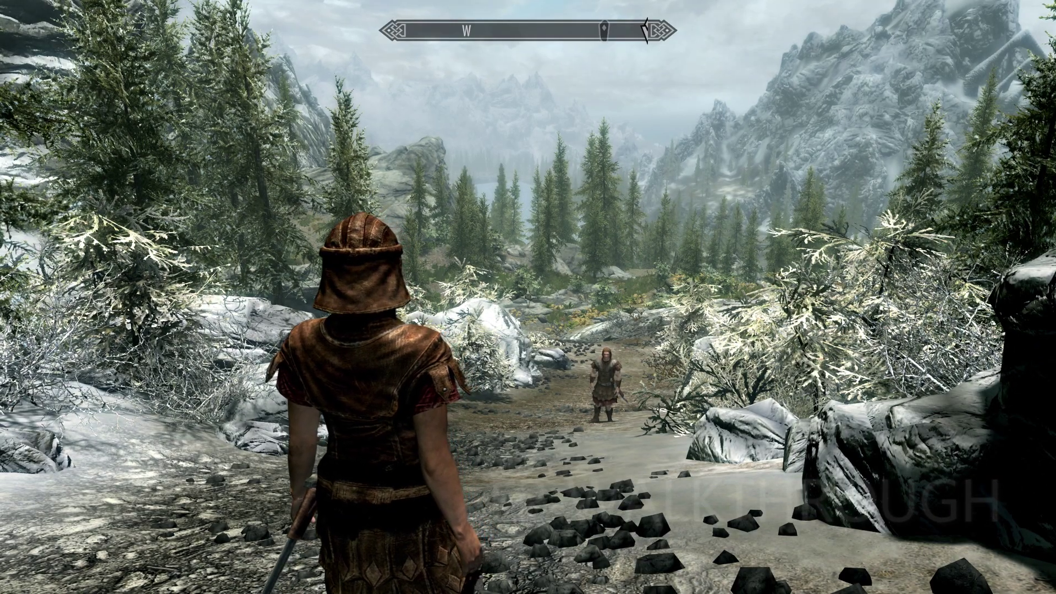
# Step: Open Sky UI's Advanced page in the game's Mod Configuration
pyautogui.press('Tab')
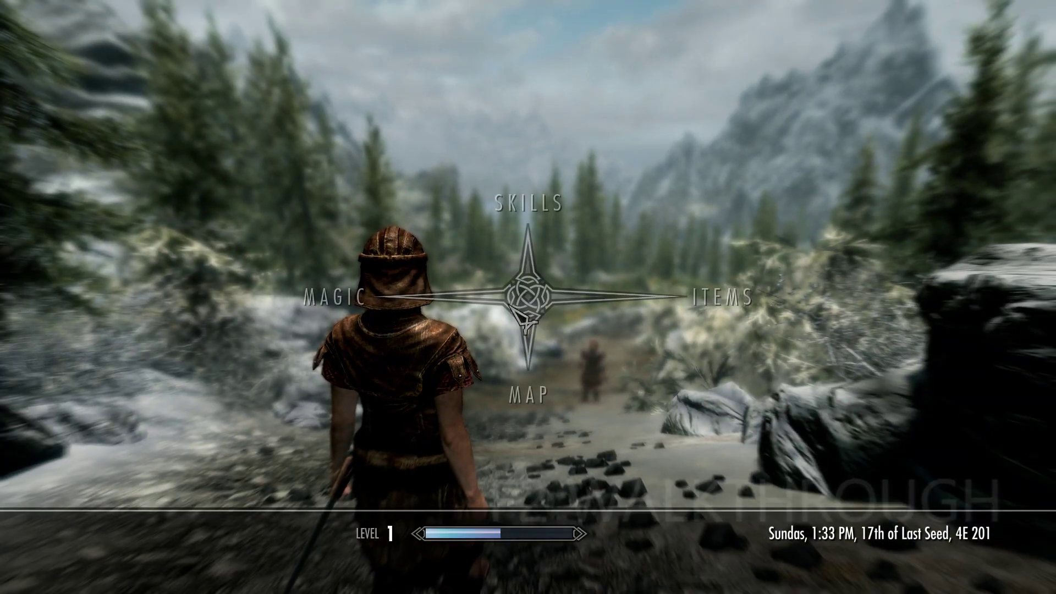
pyautogui.press('Tab')
pyautogui.press('j')
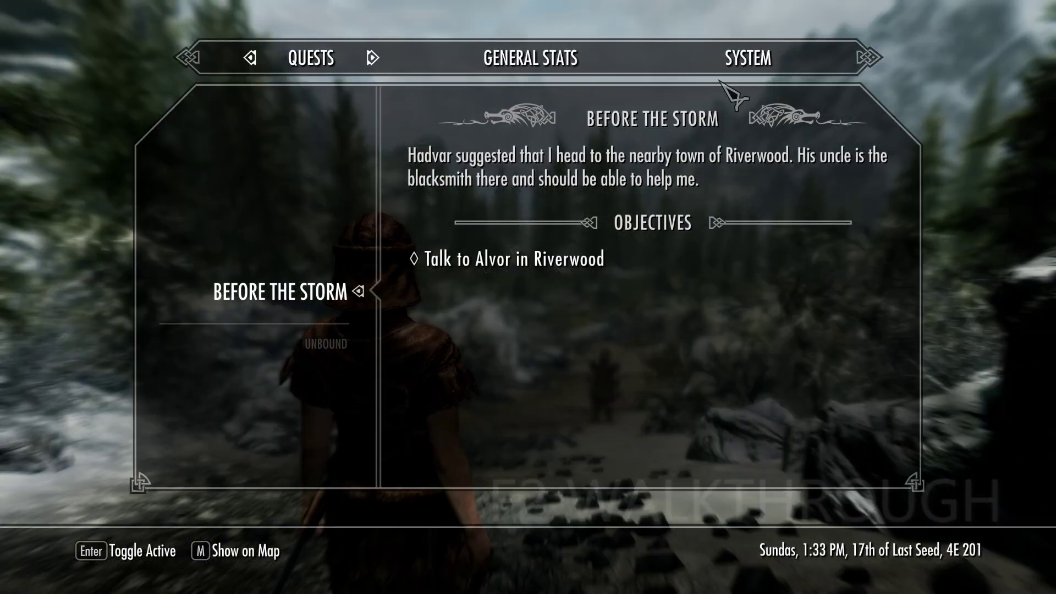
pyautogui.click(748, 59)
pyautogui.click(305, 406)
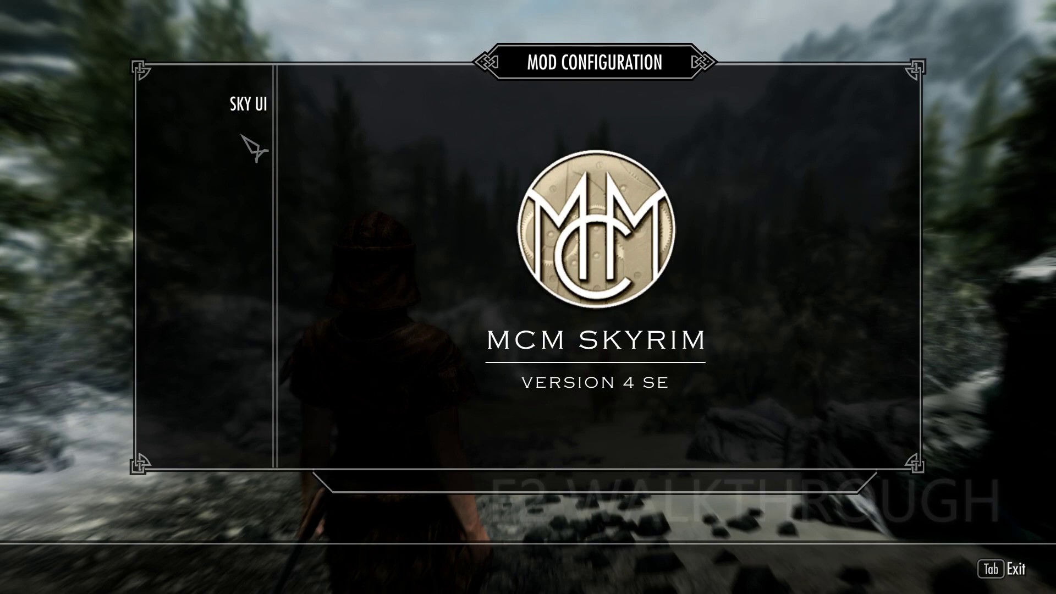
pyautogui.click(242, 134)
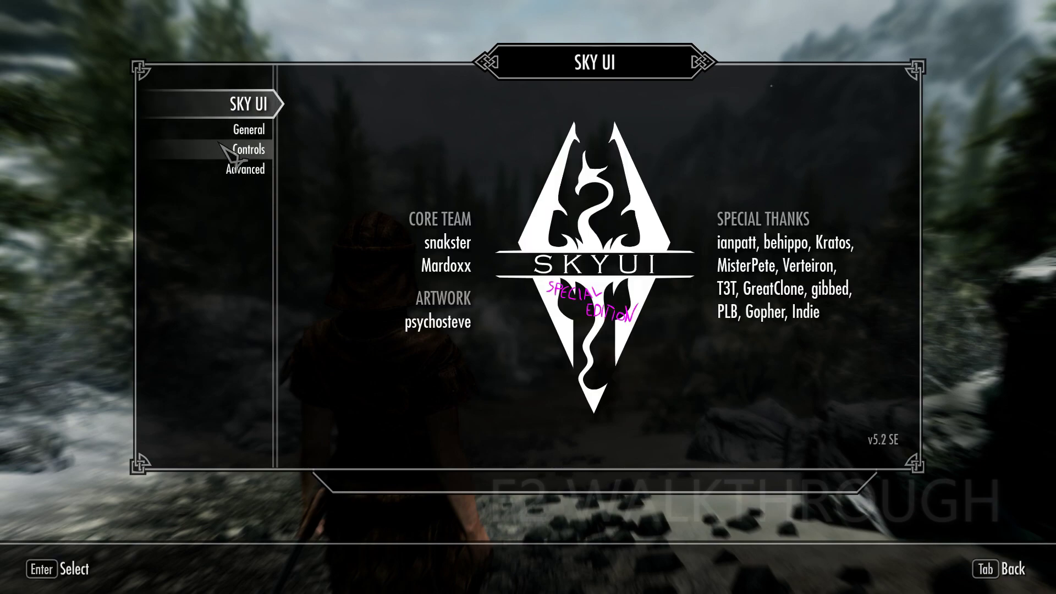
pyautogui.click(210, 168)
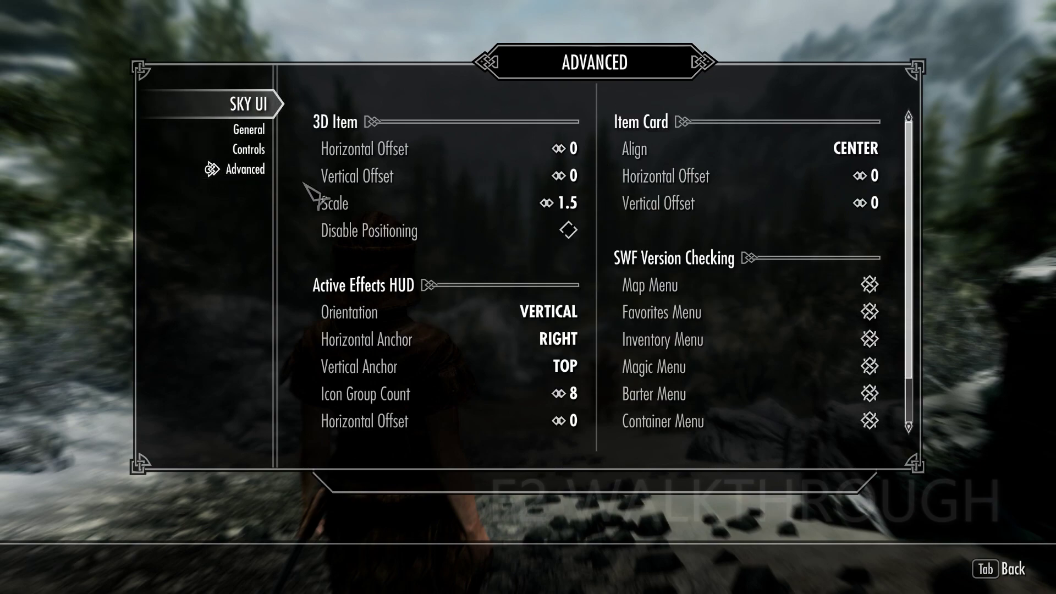
# Step: Turn off SWF Version Checking for all eight menus, from Map Menu to Gift Menu, and return to the game
pyautogui.click(795, 314)
pyautogui.click(797, 341)
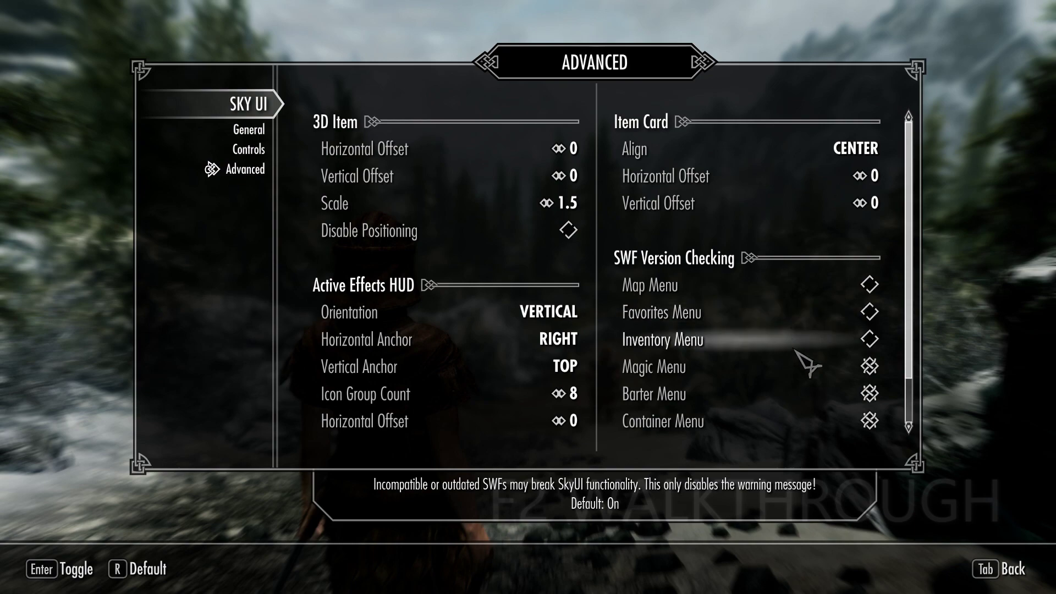
pyautogui.click(797, 367)
pyautogui.click(799, 400)
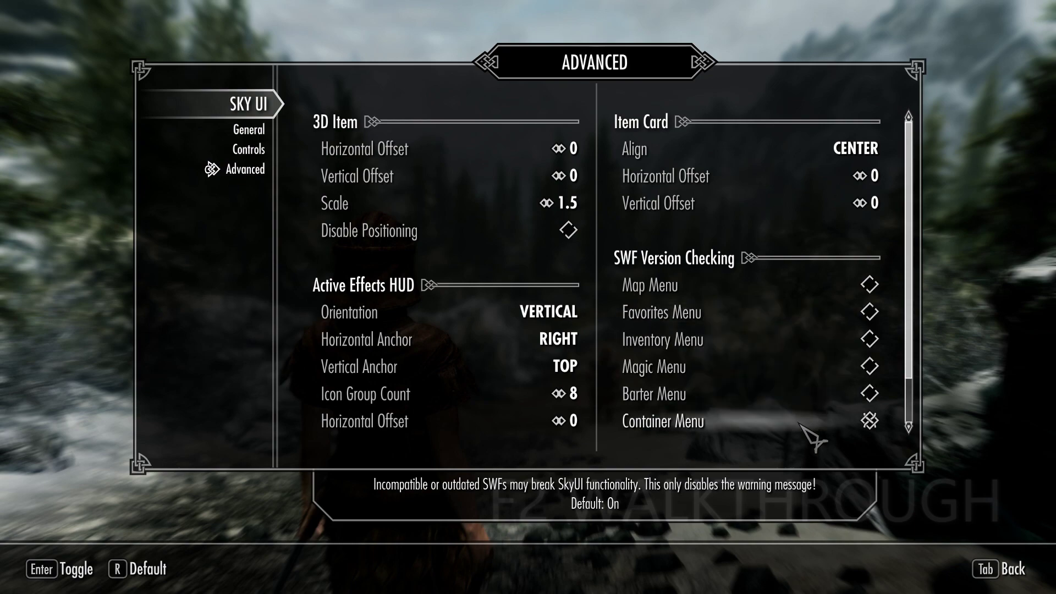
pyautogui.click(801, 420)
pyautogui.scroll(-2, 800, 412)
pyautogui.click(803, 399)
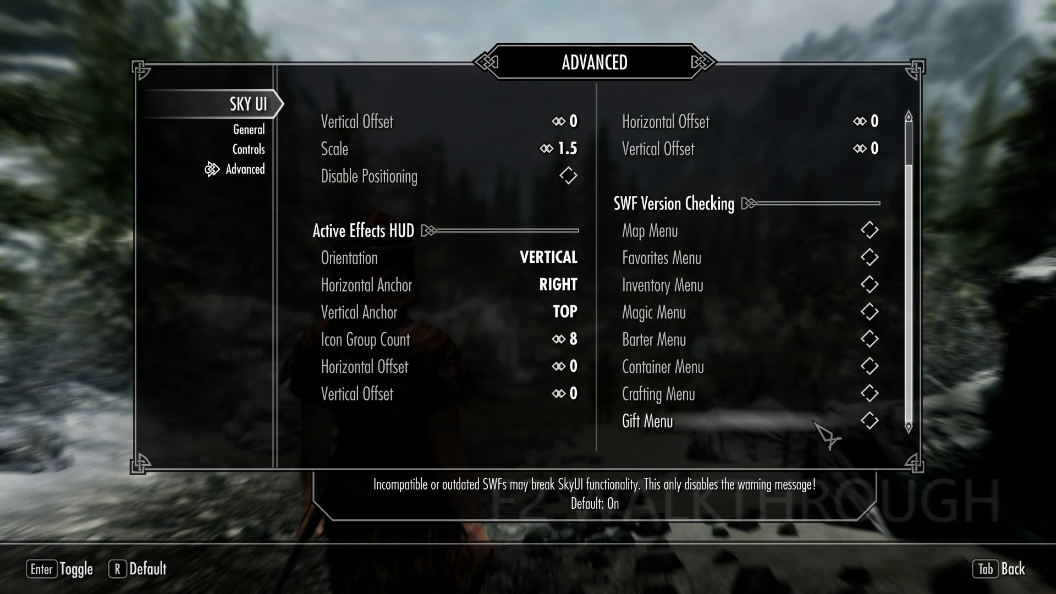
pyautogui.press('Tab')
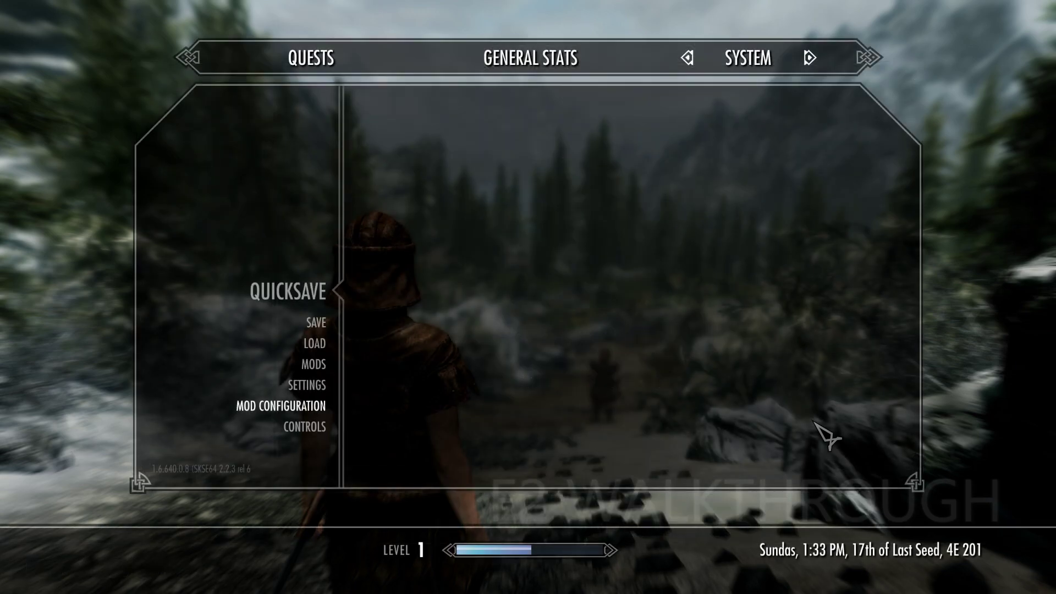
pyautogui.press('Tab')
# Step: Save the progress as a new save and quit the game to the desktop
pyautogui.press('j')
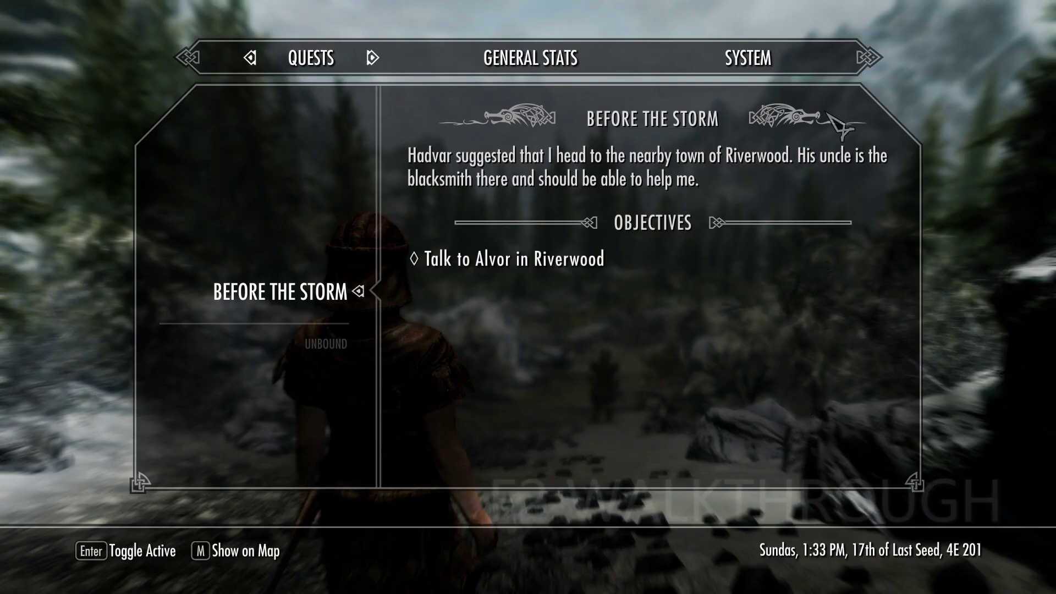
pyautogui.click(757, 65)
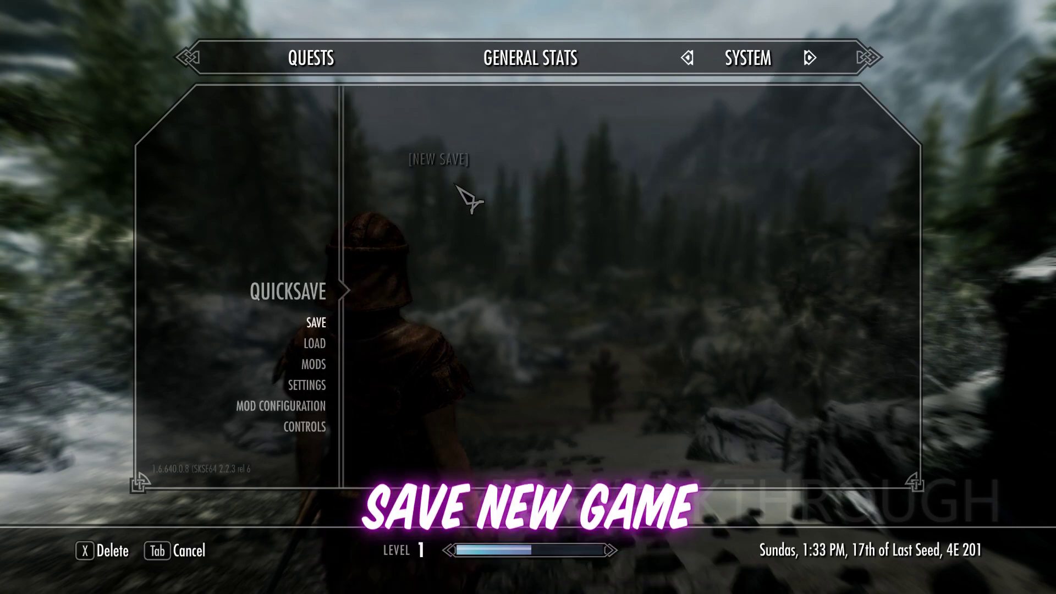
pyautogui.click(459, 163)
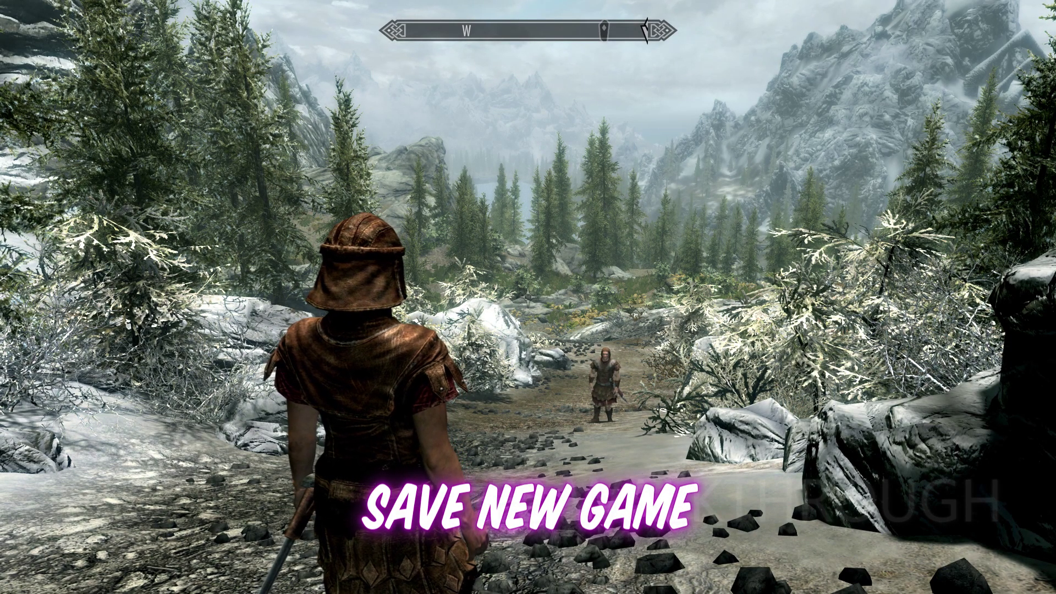
pyautogui.press('j')
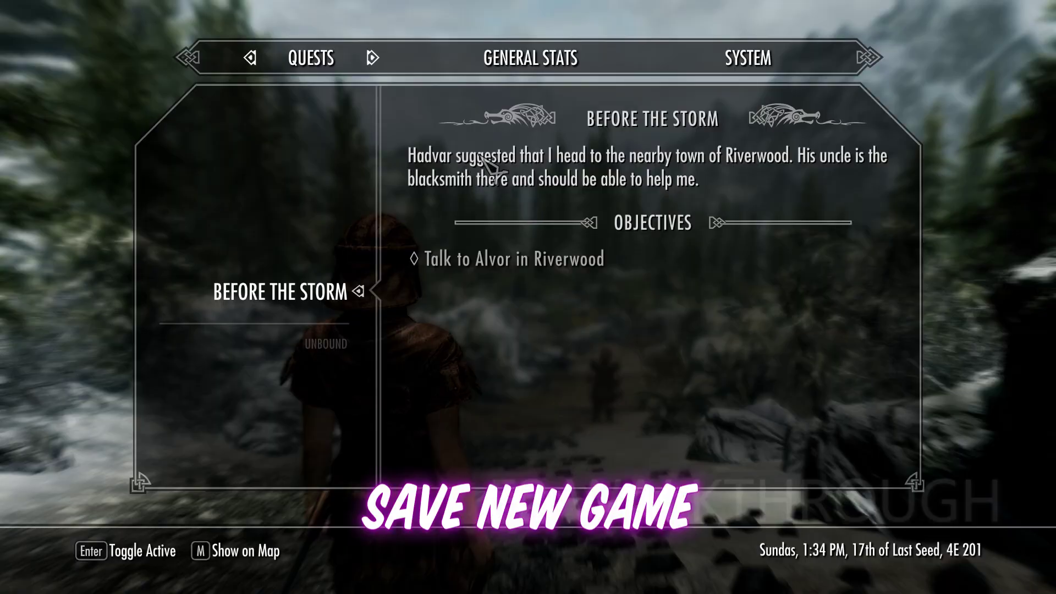
pyautogui.click(740, 65)
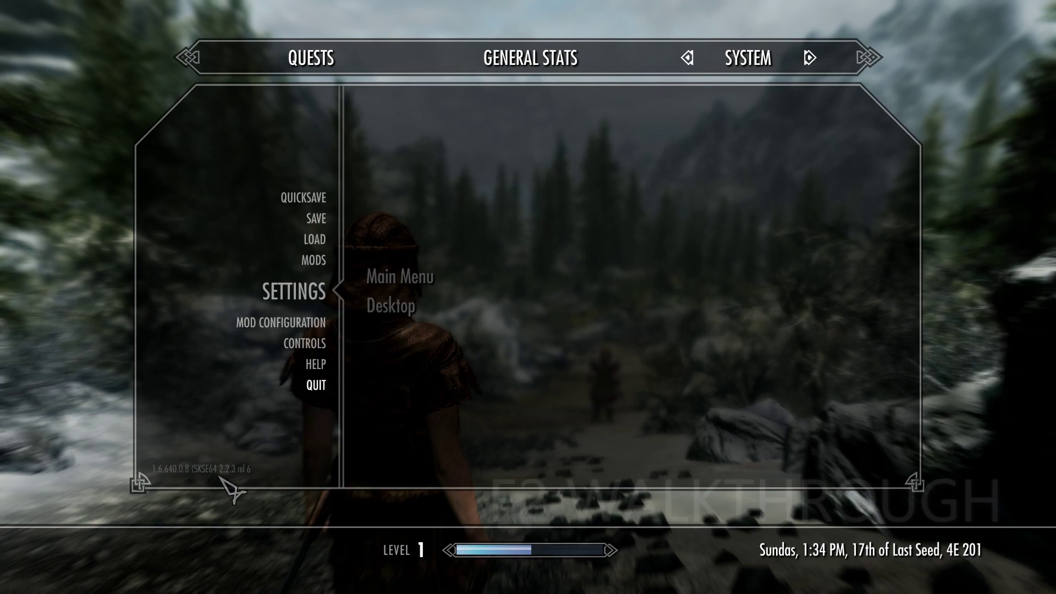
pyautogui.click(400, 309)
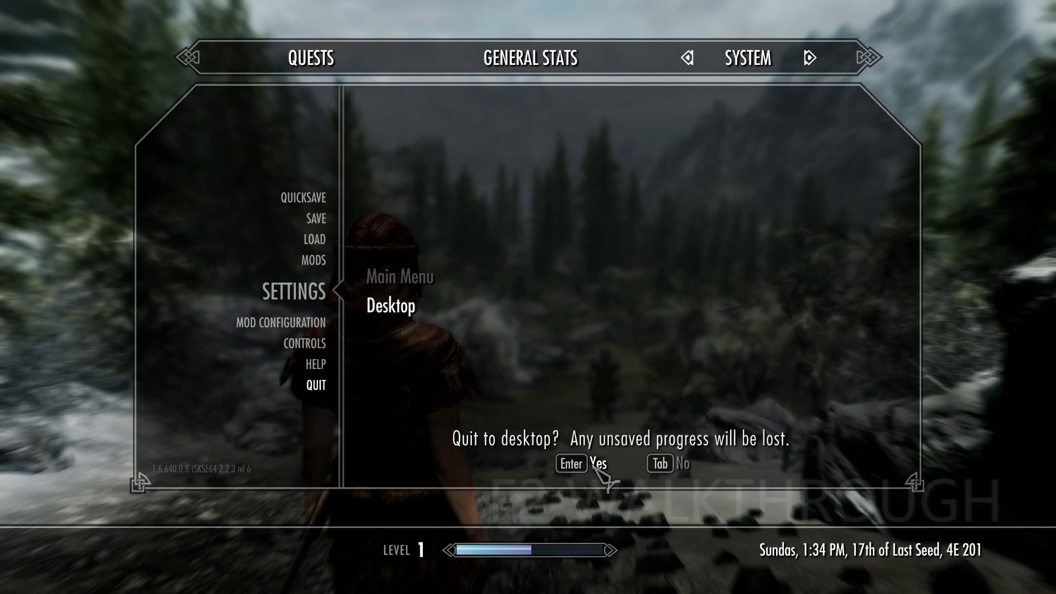
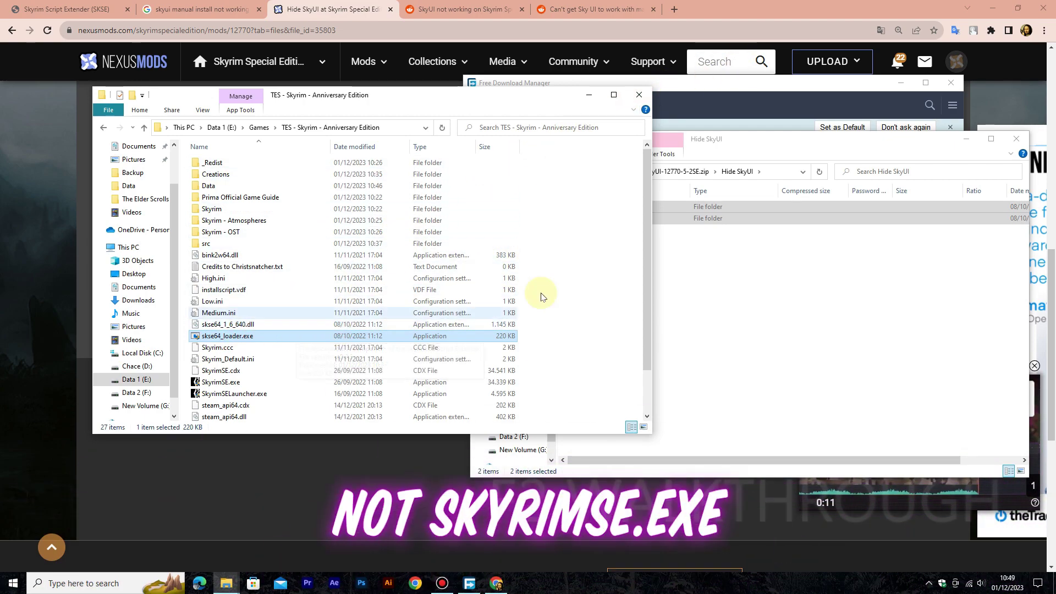
# Step: Close the Hide SkyUI archive window, the download manager and the browser, leaving the game folder open
pyautogui.click(1014, 138)
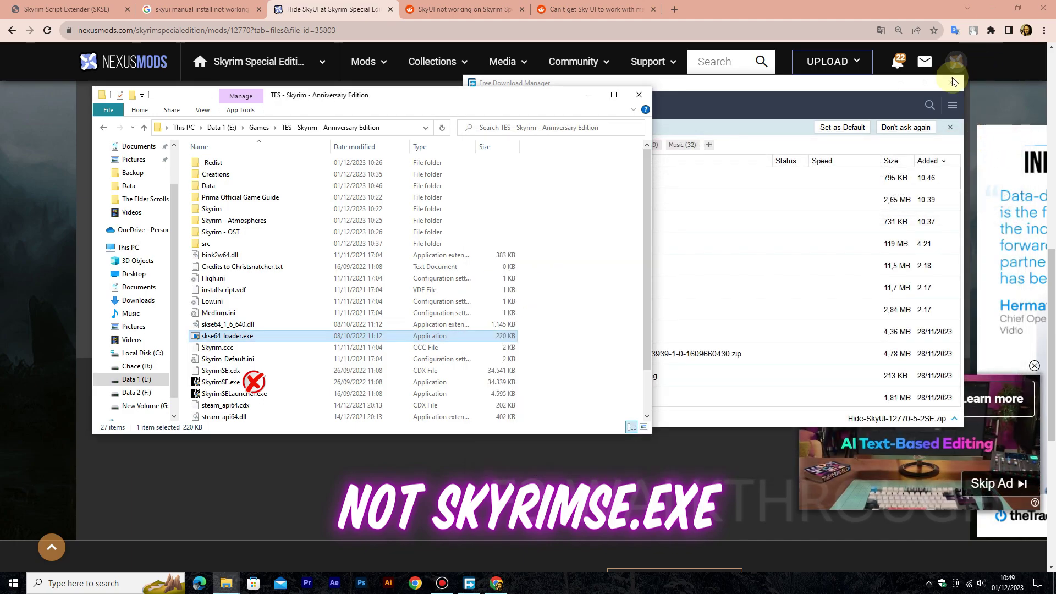
pyautogui.click(953, 81)
pyautogui.click(1043, 8)
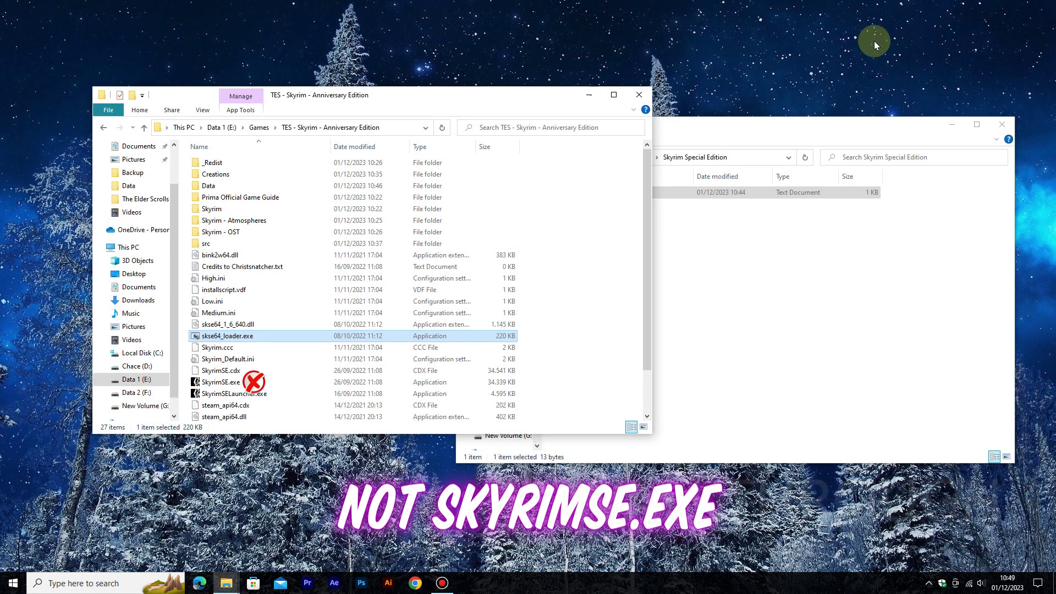
pyautogui.rightClick(808, 44)
pyautogui.click(850, 84)
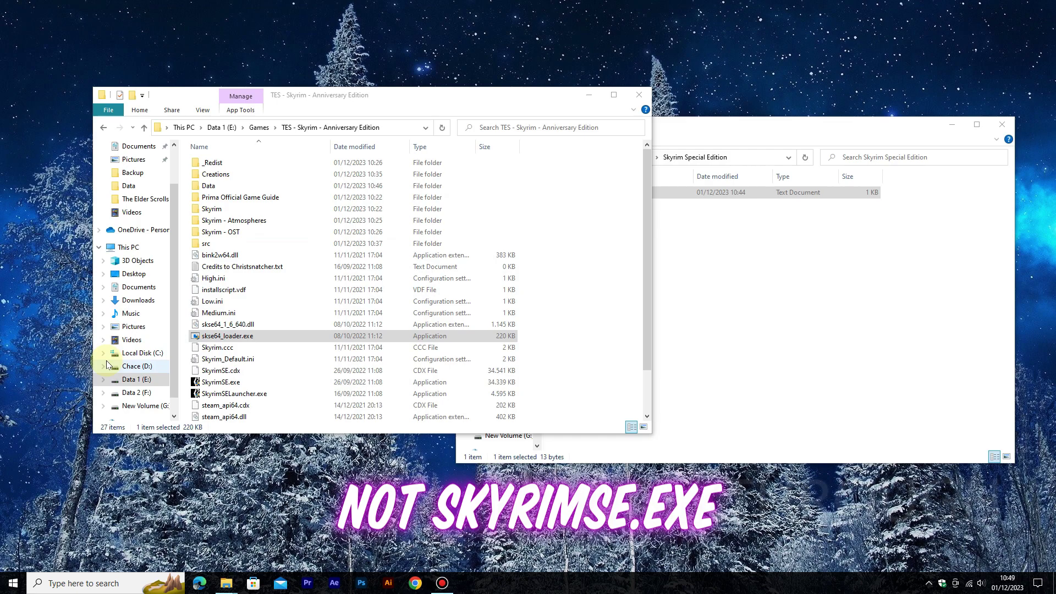
# Step: Create a desktop shortcut to skse64_loader.exe, show the desktop icons and move the game folder window clear of them
pyautogui.rightClick(232, 339)
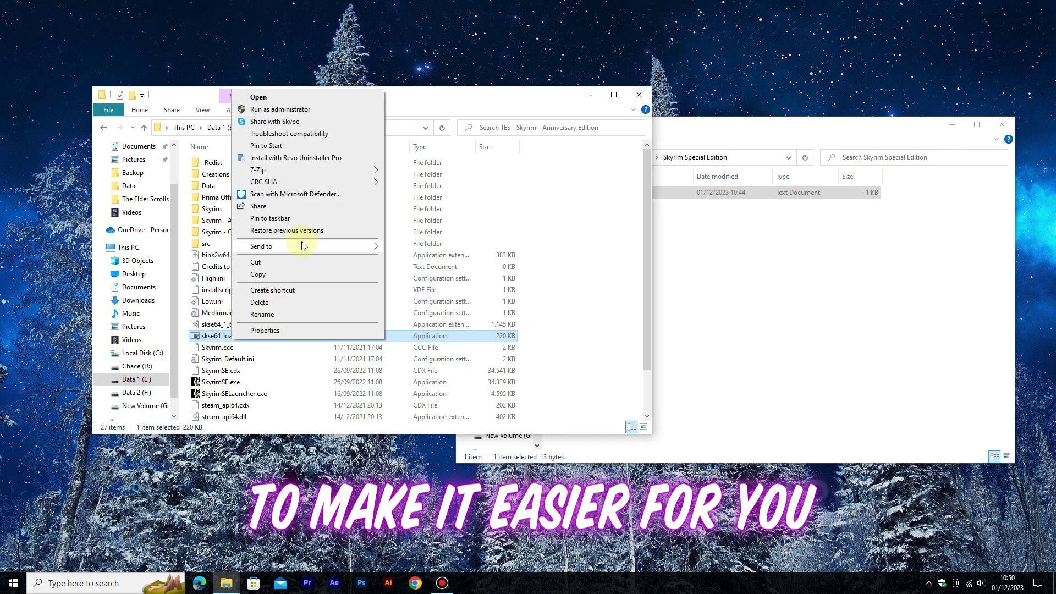
pyautogui.moveTo(302, 245)
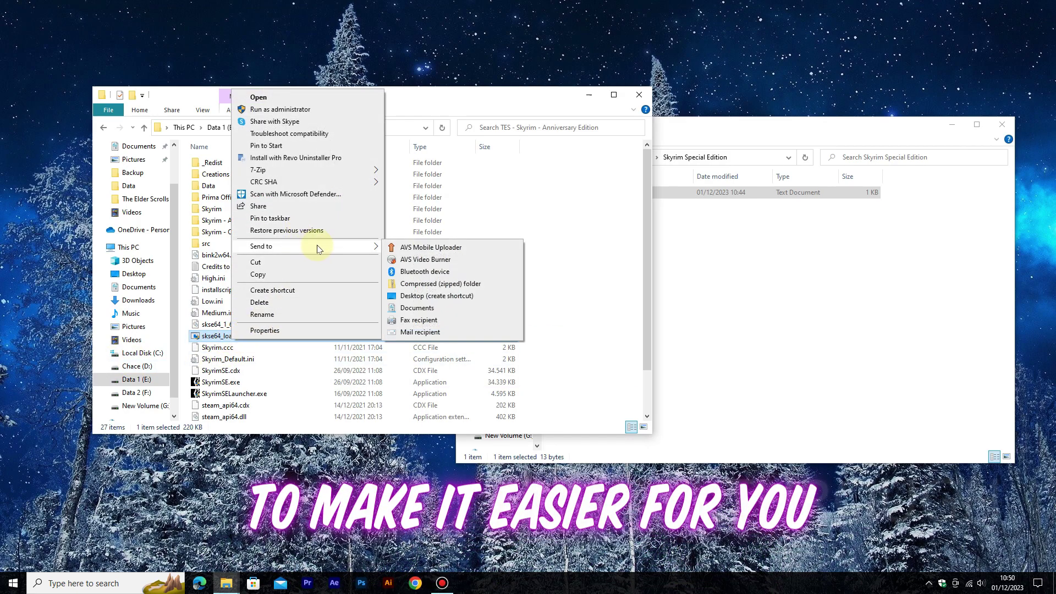
pyautogui.click(423, 297)
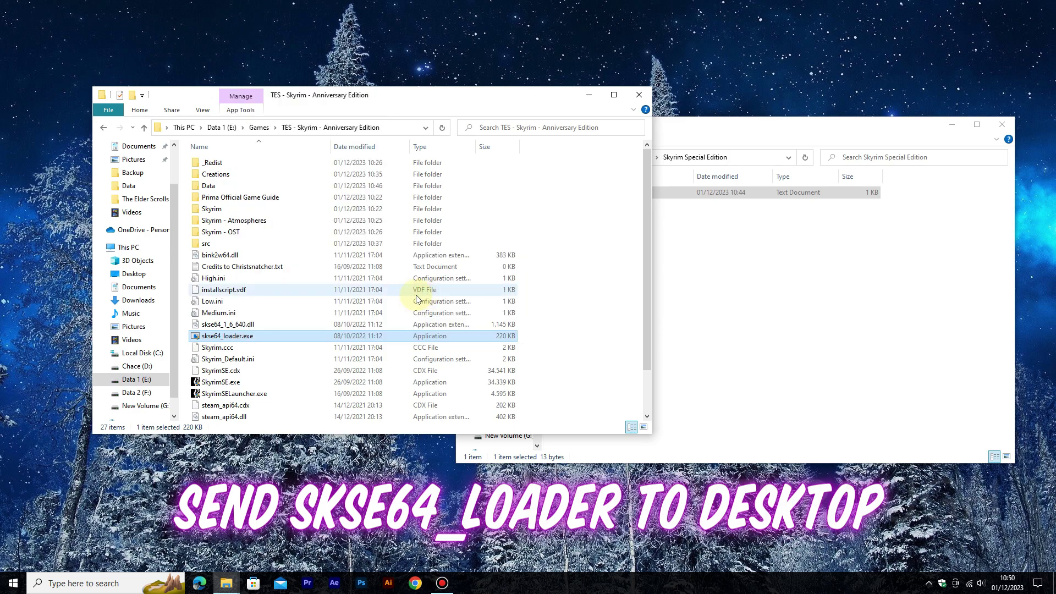
pyautogui.rightClick(118, 72)
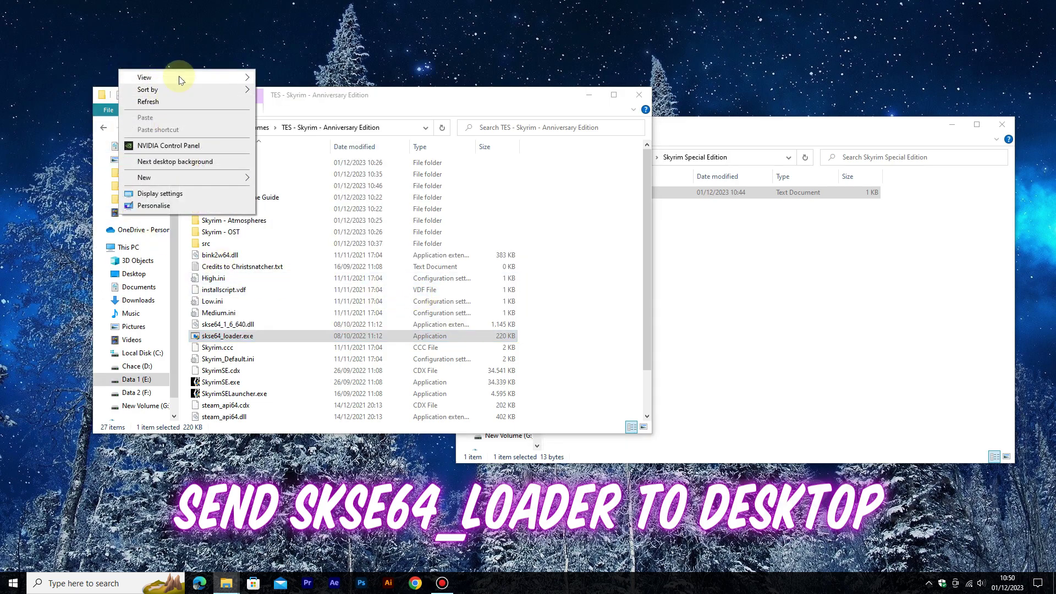
pyautogui.moveTo(180, 80)
pyautogui.click(302, 144)
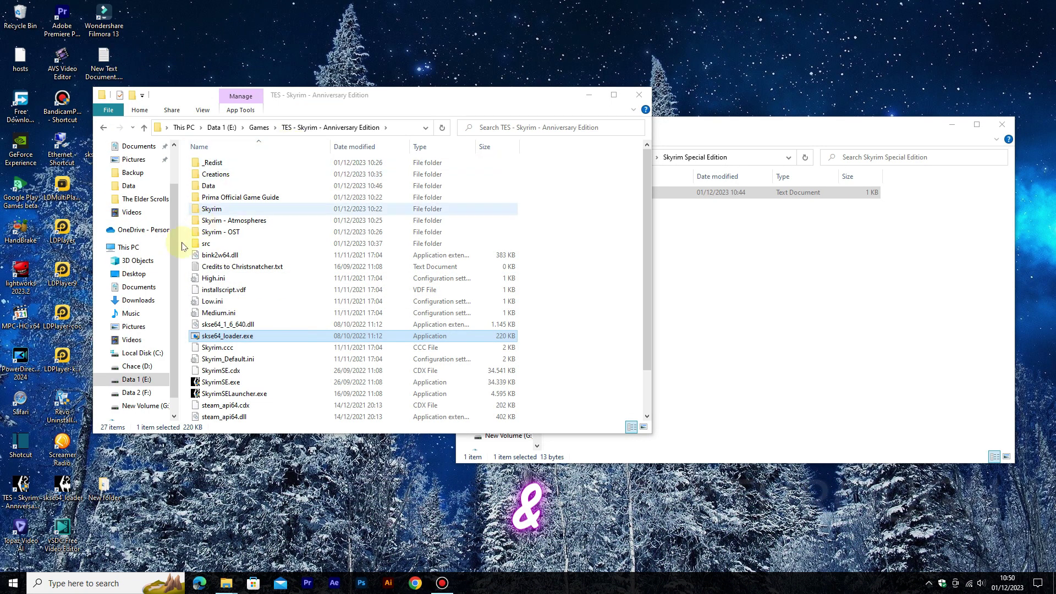
pyautogui.moveTo(306, 97); pyautogui.dragTo(393, 97)
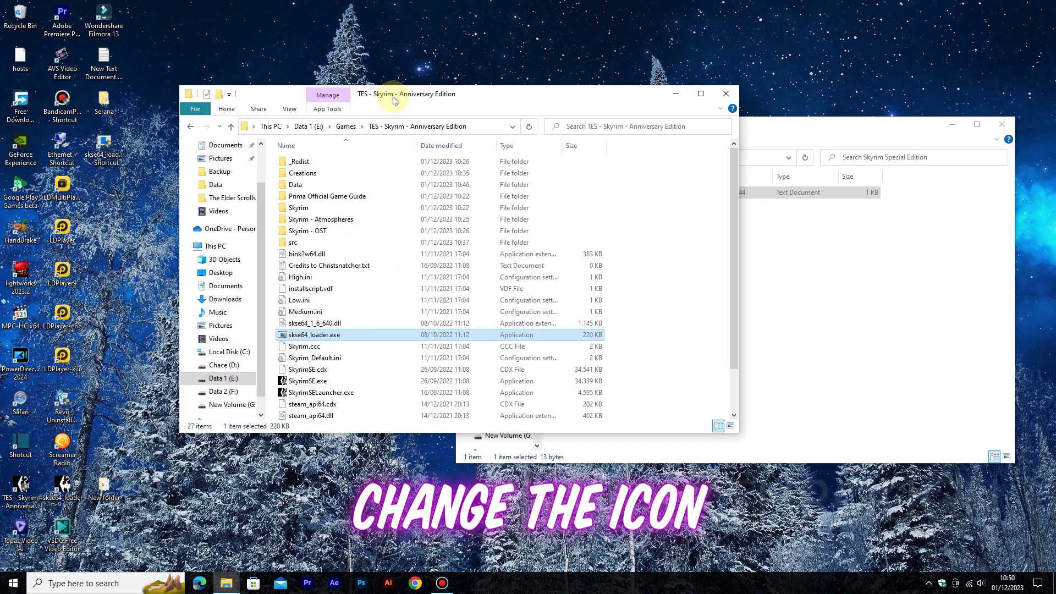
# Step: Change the skse64_loader.exe desktop shortcut's icon to the one from SkyrimSE.exe in The Elder Scrolls - Skyrim - Special Edition folder
pyautogui.click(111, 149)
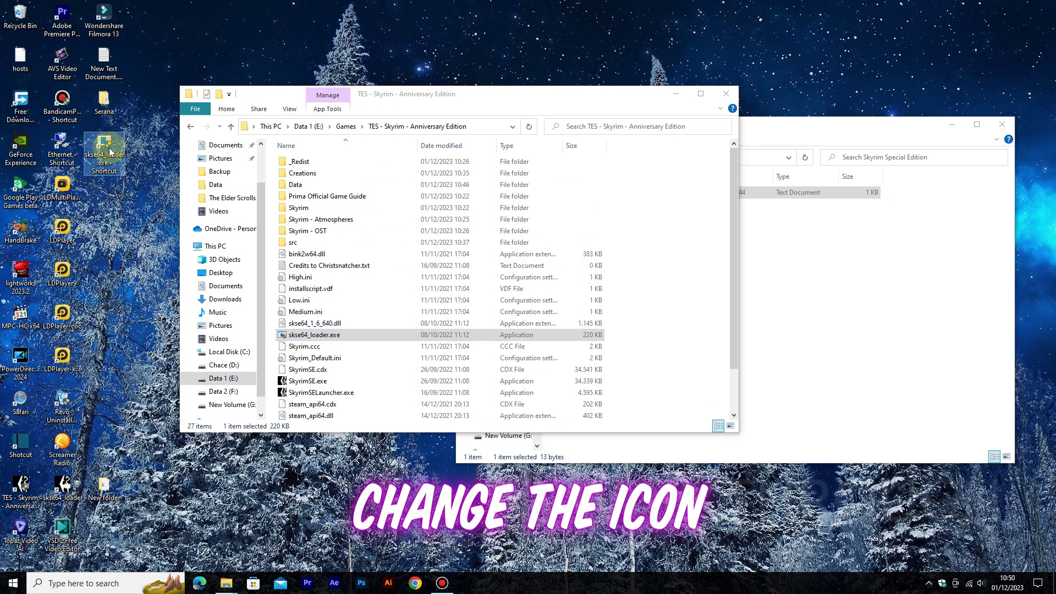
pyautogui.rightClick(110, 151)
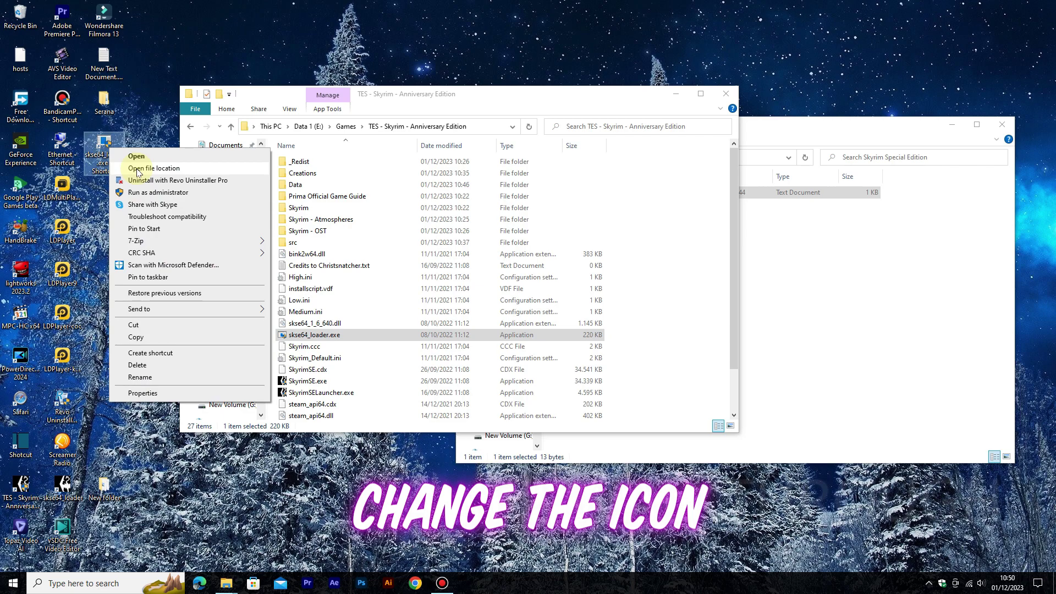
pyautogui.click(151, 396)
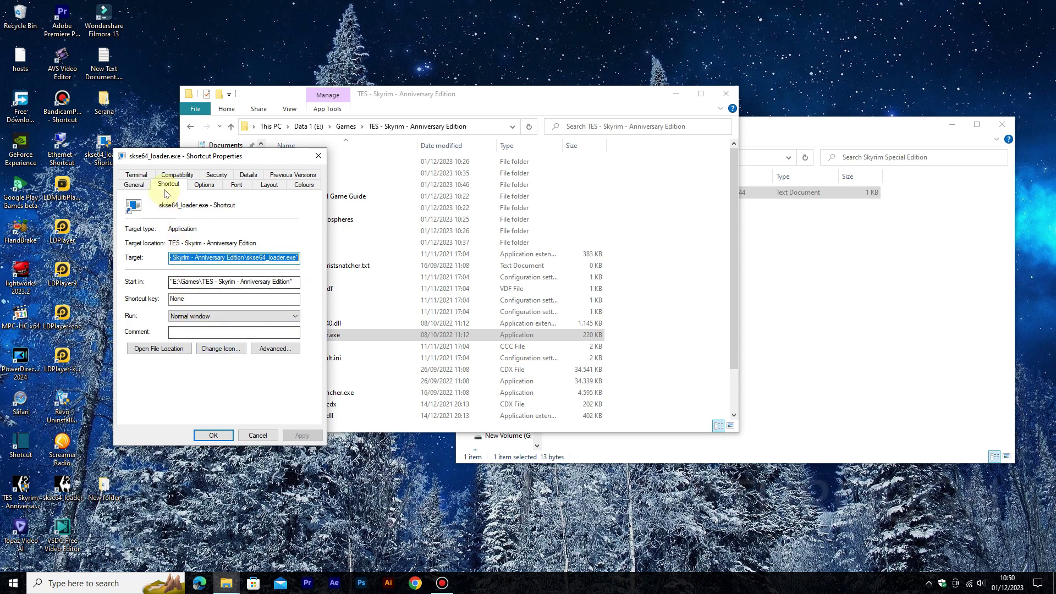
pyautogui.click(214, 351)
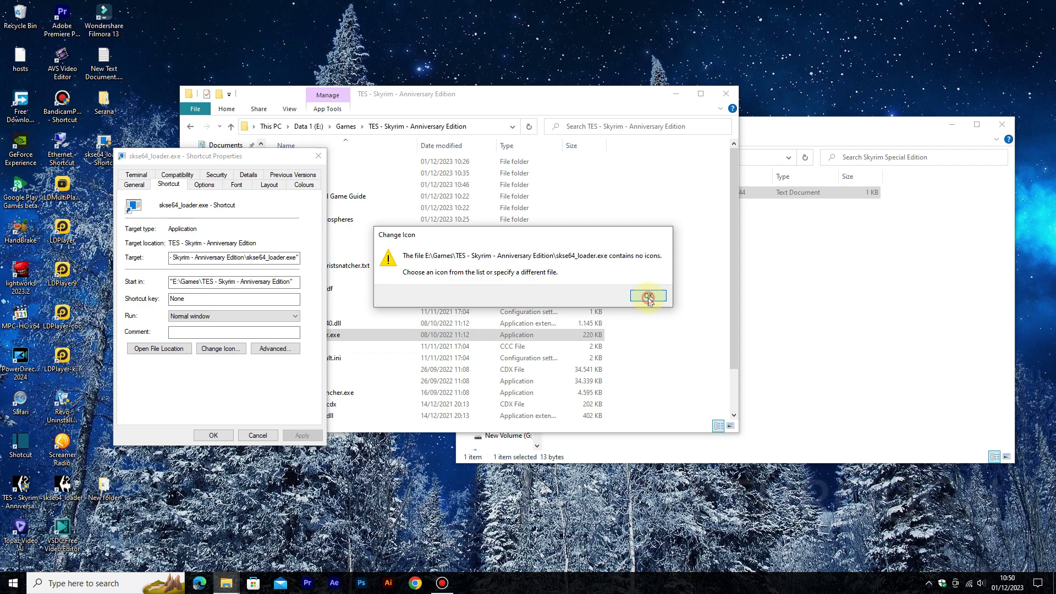
pyautogui.click(649, 297)
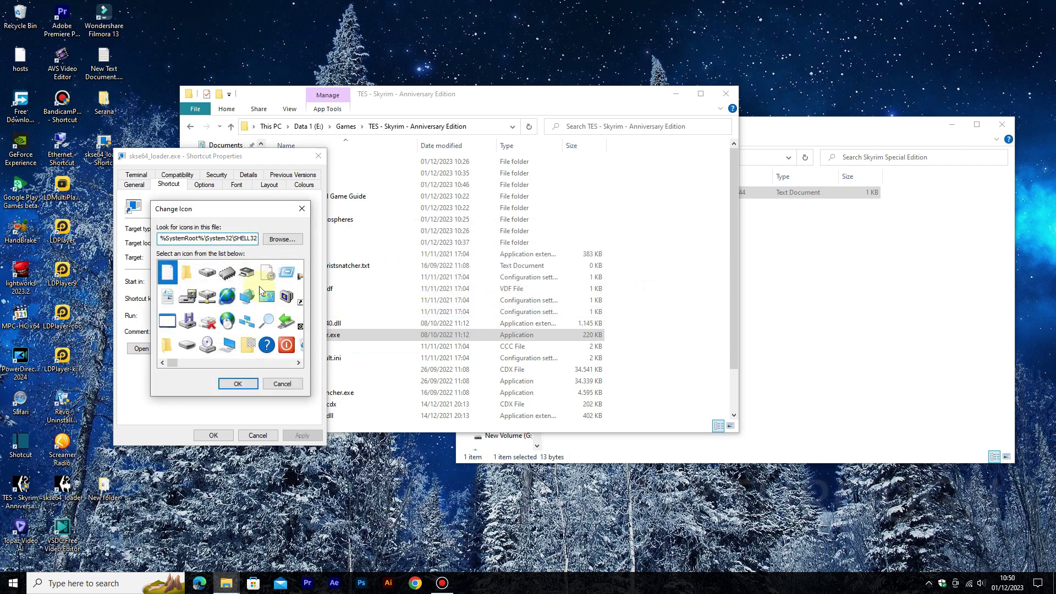
pyautogui.click(281, 240)
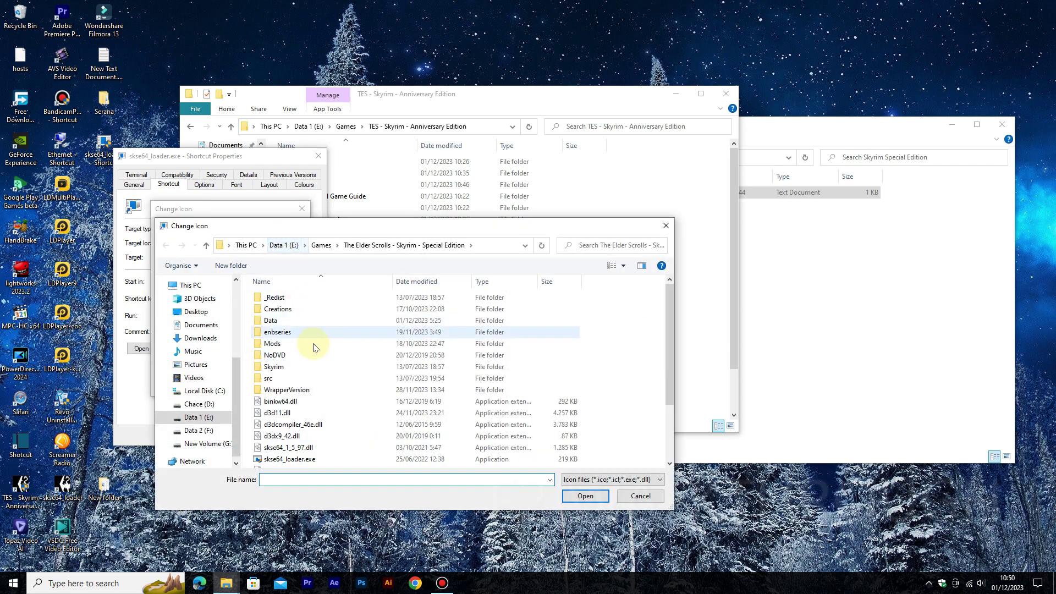
pyautogui.scroll(-1, 321, 376)
pyautogui.click(318, 402)
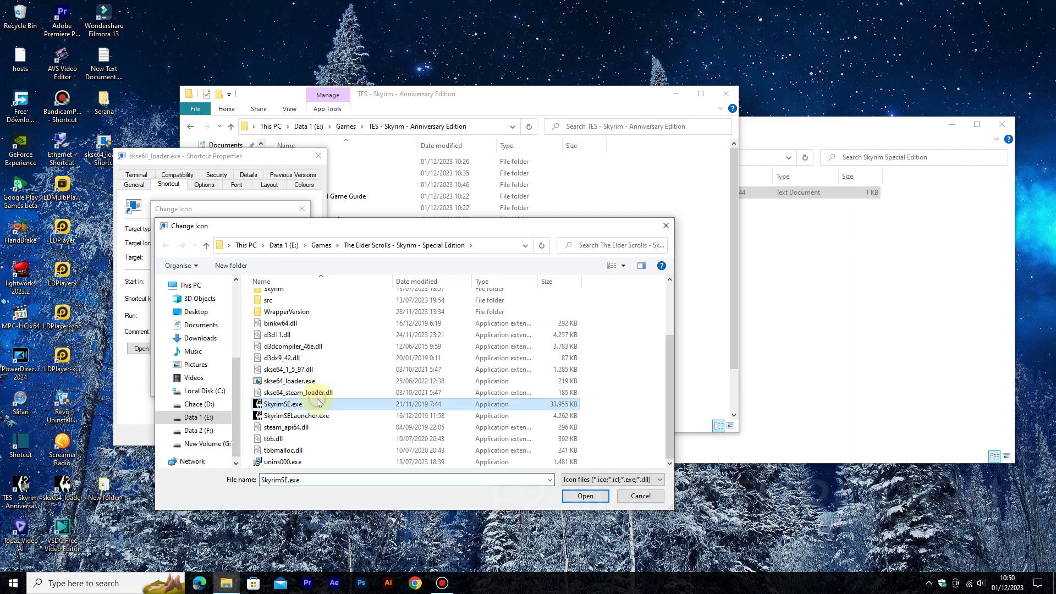
pyautogui.click(583, 500)
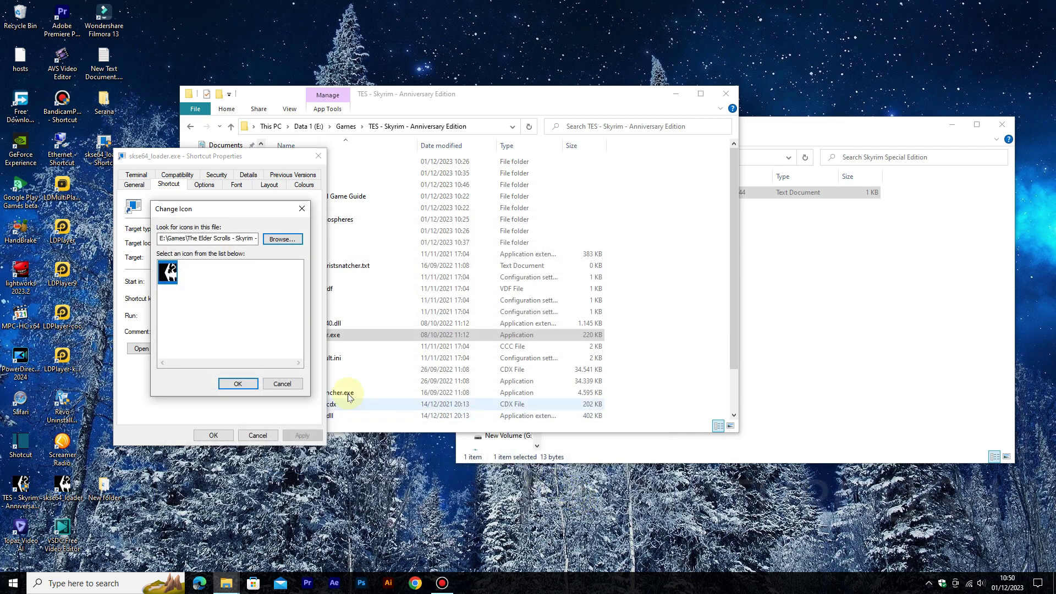
pyautogui.click(234, 383)
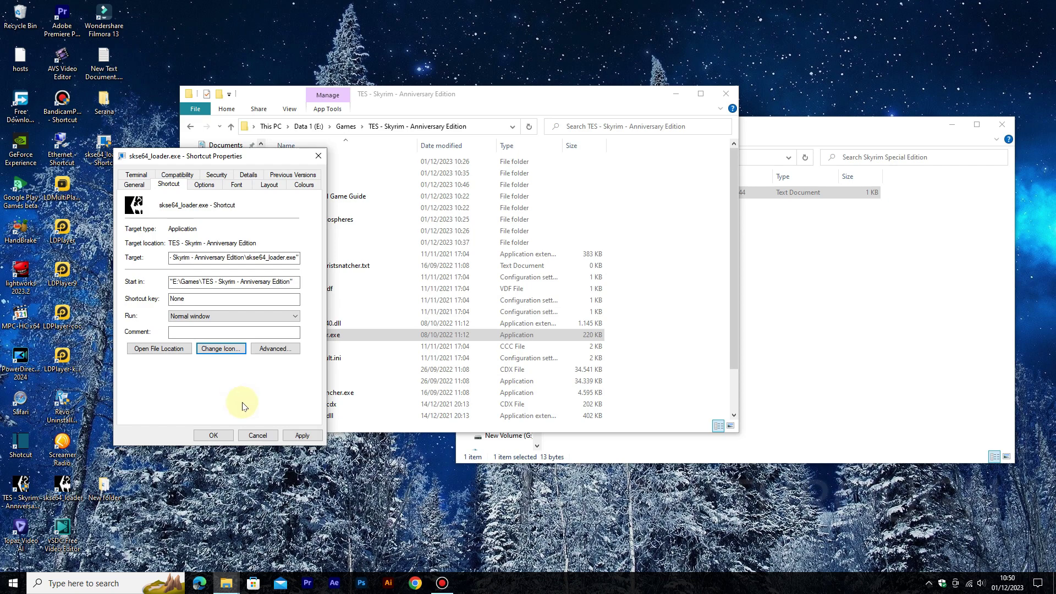
pyautogui.click(216, 435)
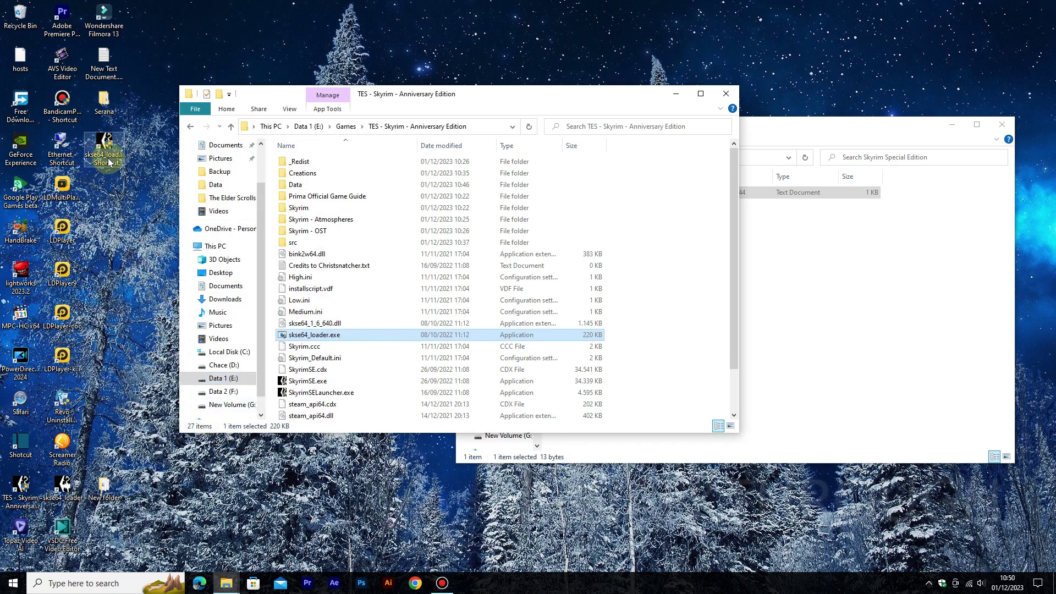
# Step: Refresh the desktop, launch the game from the skse64_loader.exe shortcut and continue from the last saved game
pyautogui.rightClick(109, 187)
pyautogui.click(153, 216)
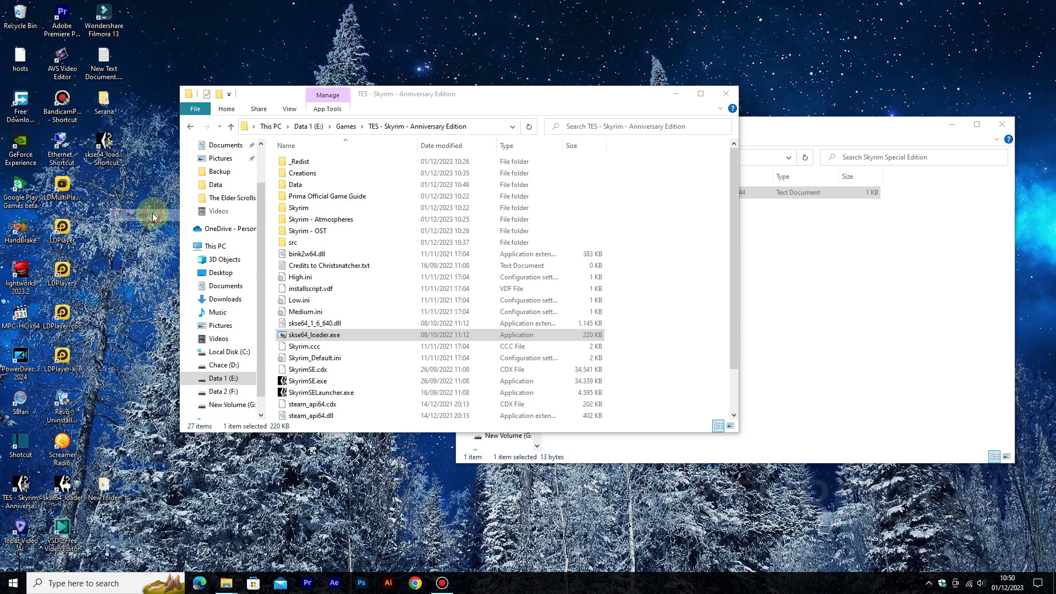
pyautogui.click(116, 145)
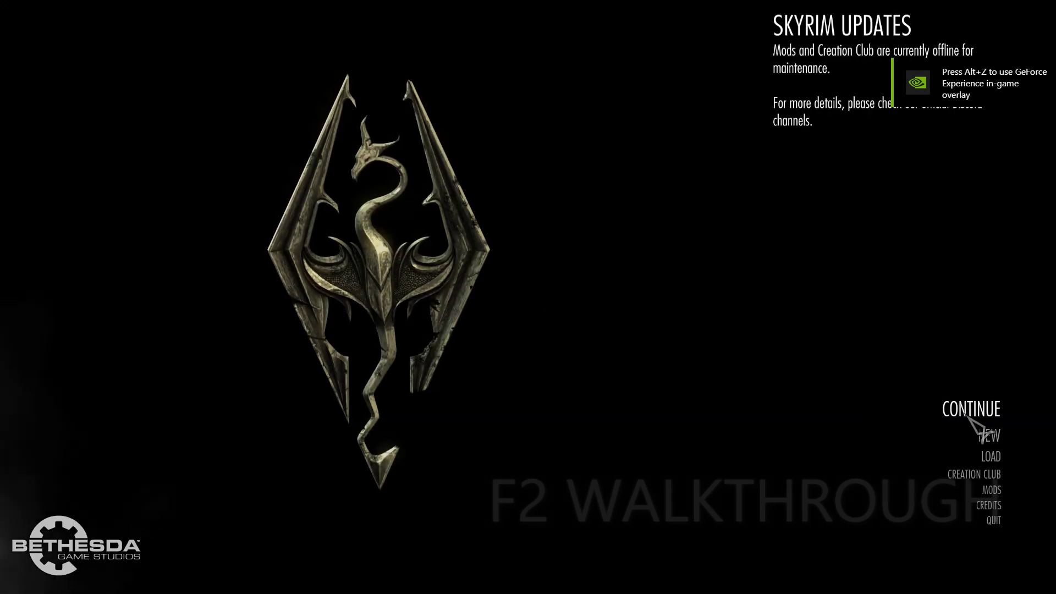
pyautogui.press('Return')
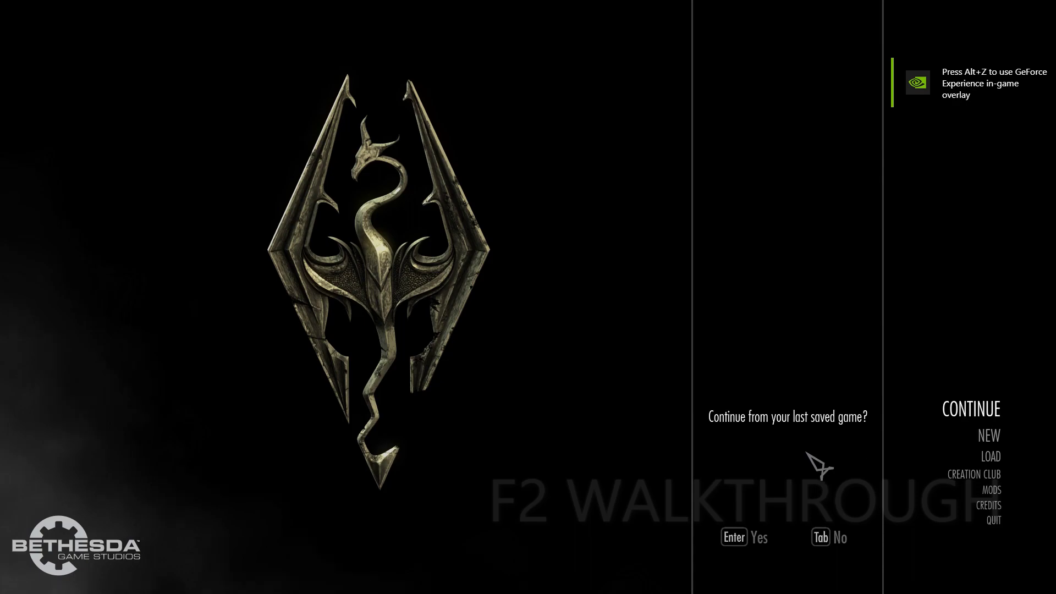
pyautogui.click(749, 529)
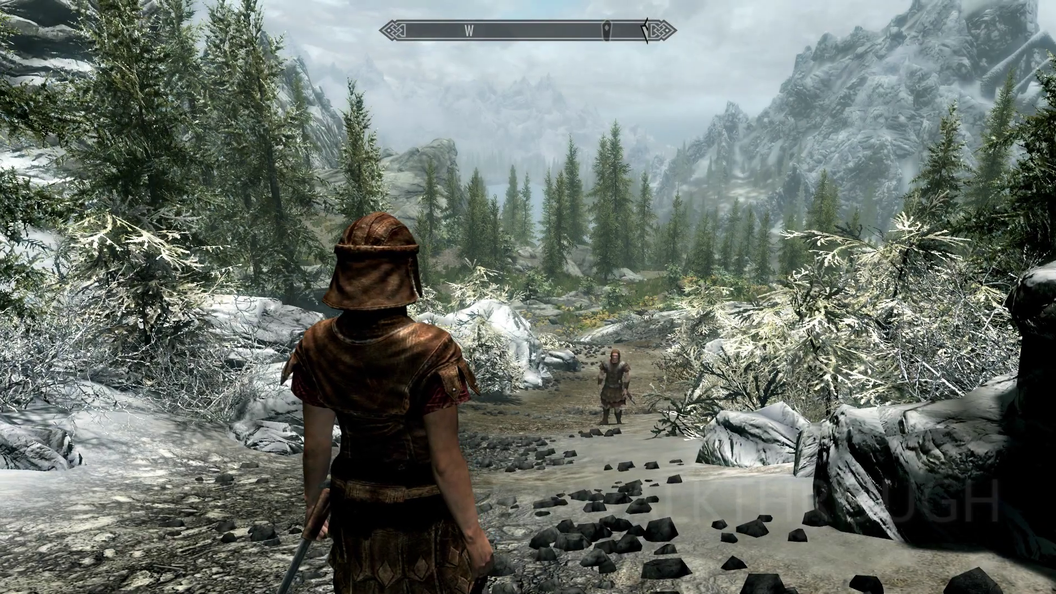
# Step: Equip the Flames spell from the Destruction category, ready it in hand and cast it
pyautogui.press('Tab')
pyautogui.press('a')
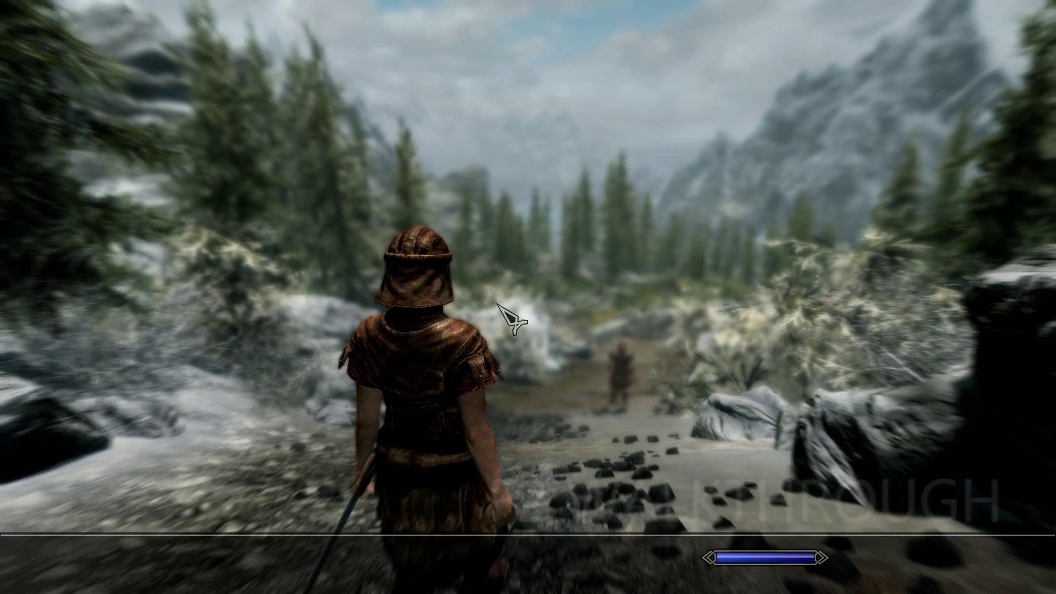
pyautogui.click(935, 368)
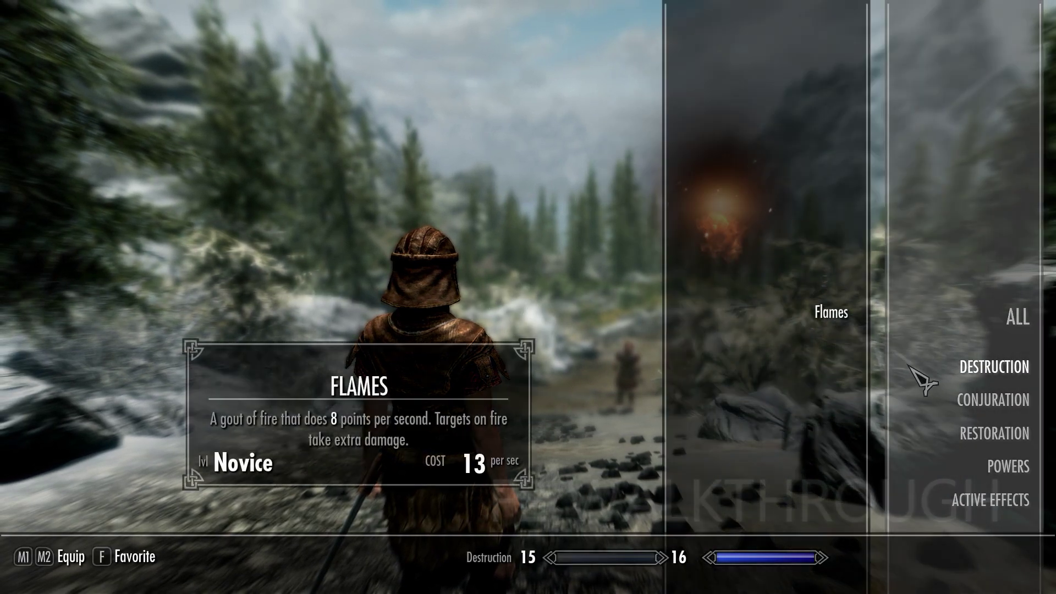
pyautogui.press('Tab')
pyautogui.press('r')
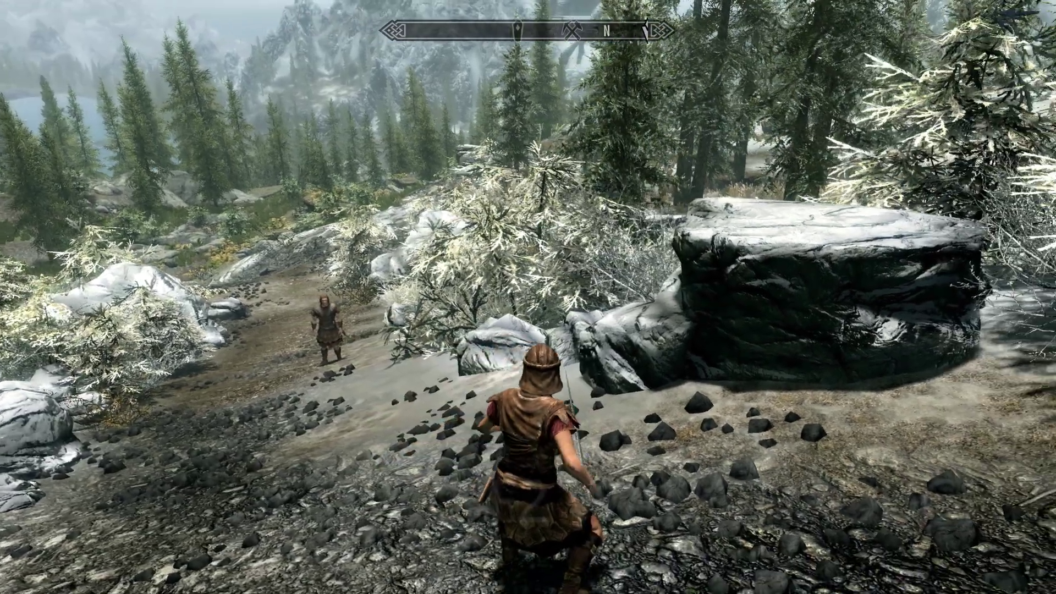
pyautogui.click(528, 297)
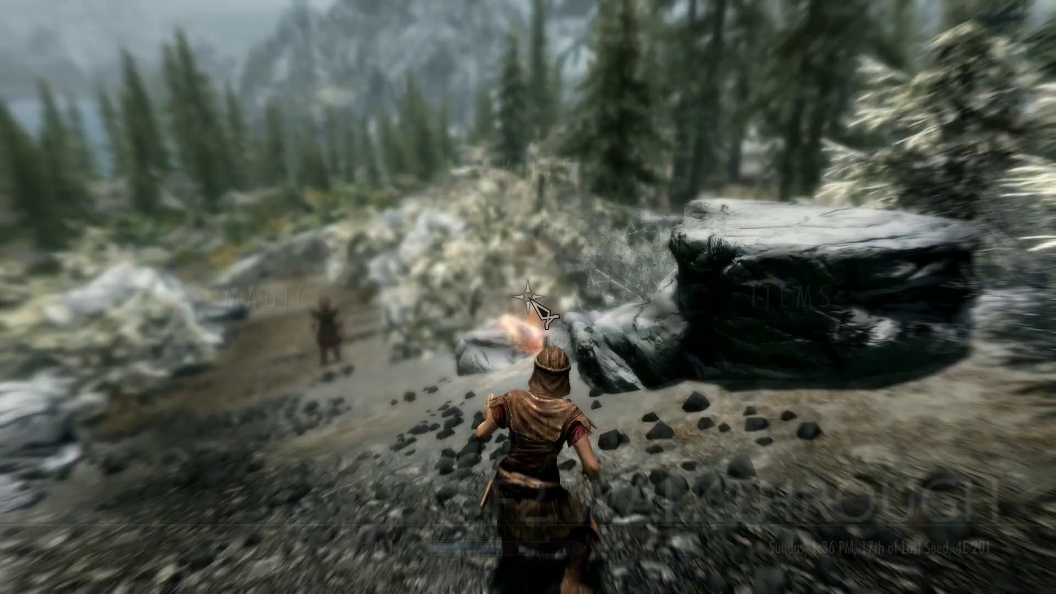
# Step: Equip the Conjure Familiar spell from the Conjuration category and leave the spell list
pyautogui.press('Tab')
pyautogui.click(468, 316)
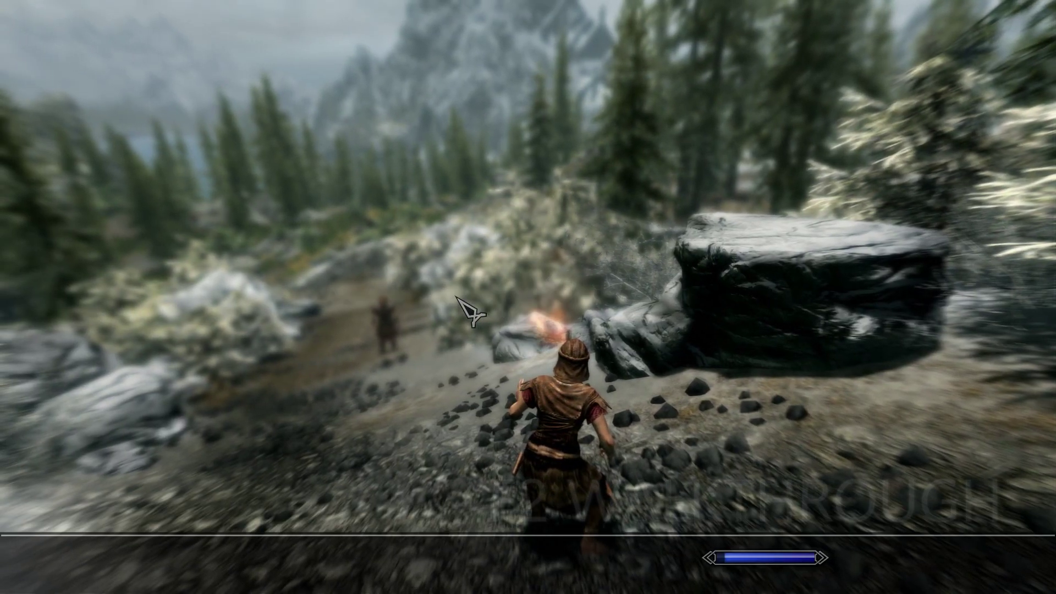
pyautogui.click(934, 402)
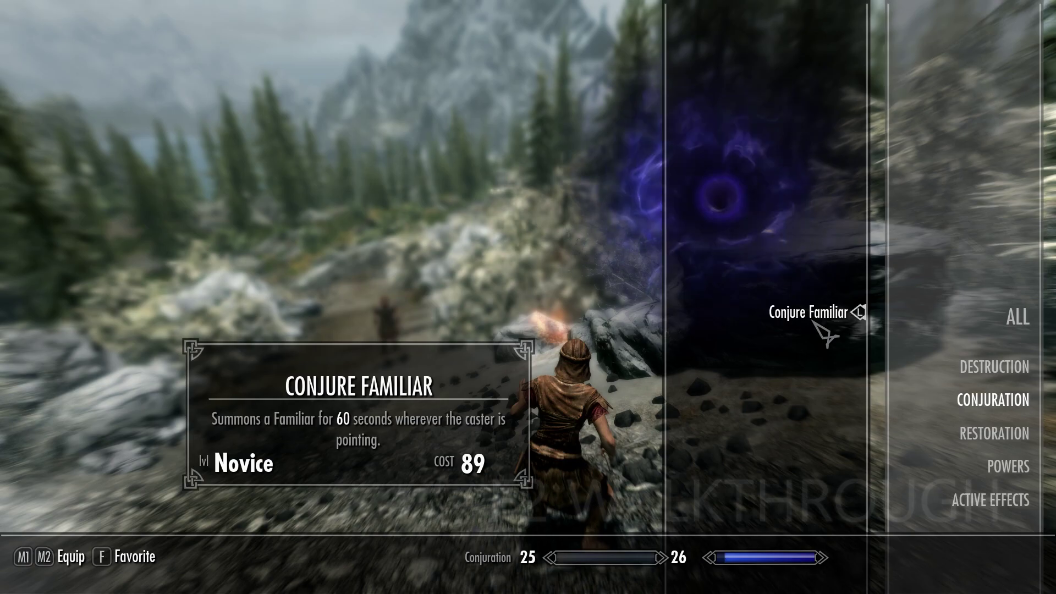
pyautogui.press('Tab')
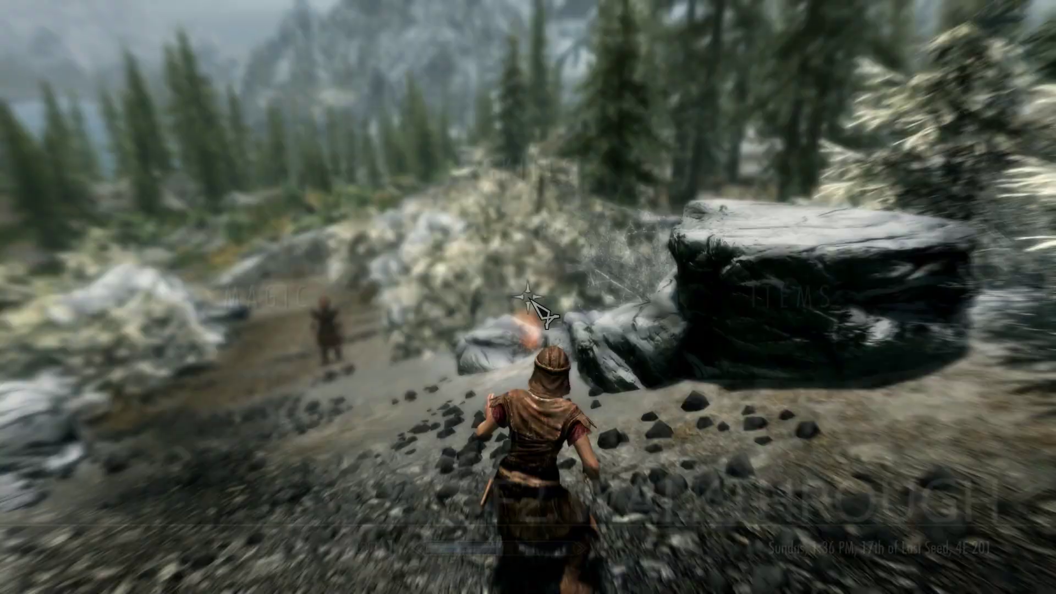
# Step: Mark the Conjure Familiar spell as a favorite, dismiss the Favorites help message and return to the game
pyautogui.press('Tab')
pyautogui.click(419, 313)
pyautogui.click(923, 399)
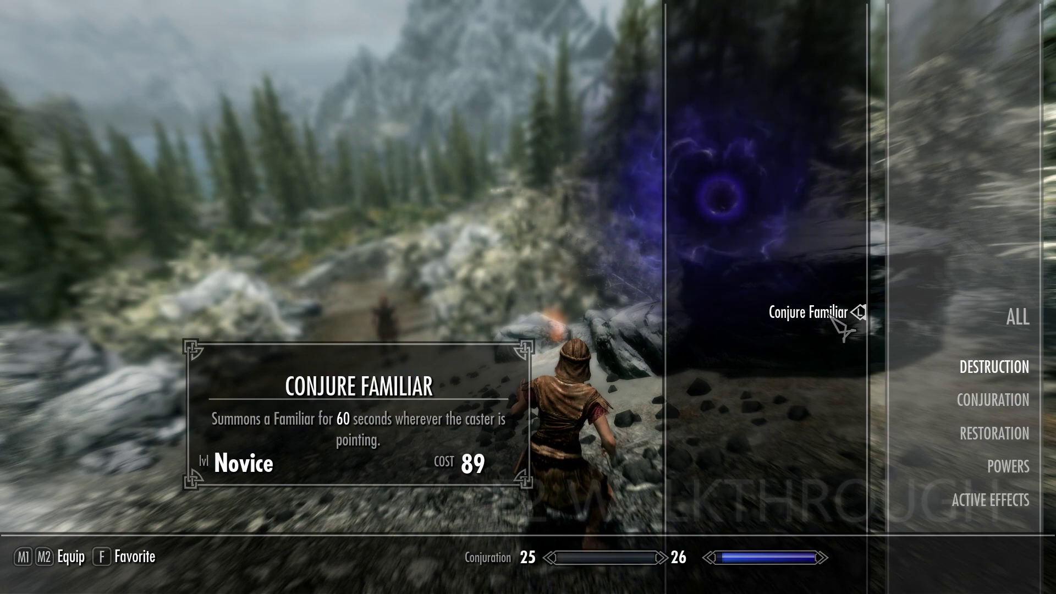
pyautogui.press('f')
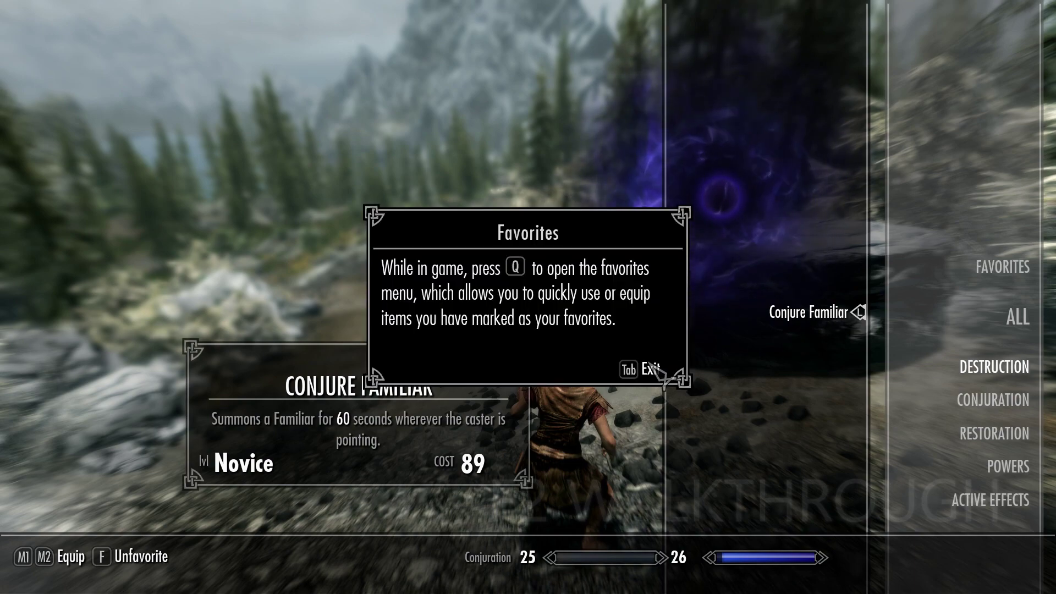
pyautogui.click(649, 364)
pyautogui.press('Tab')
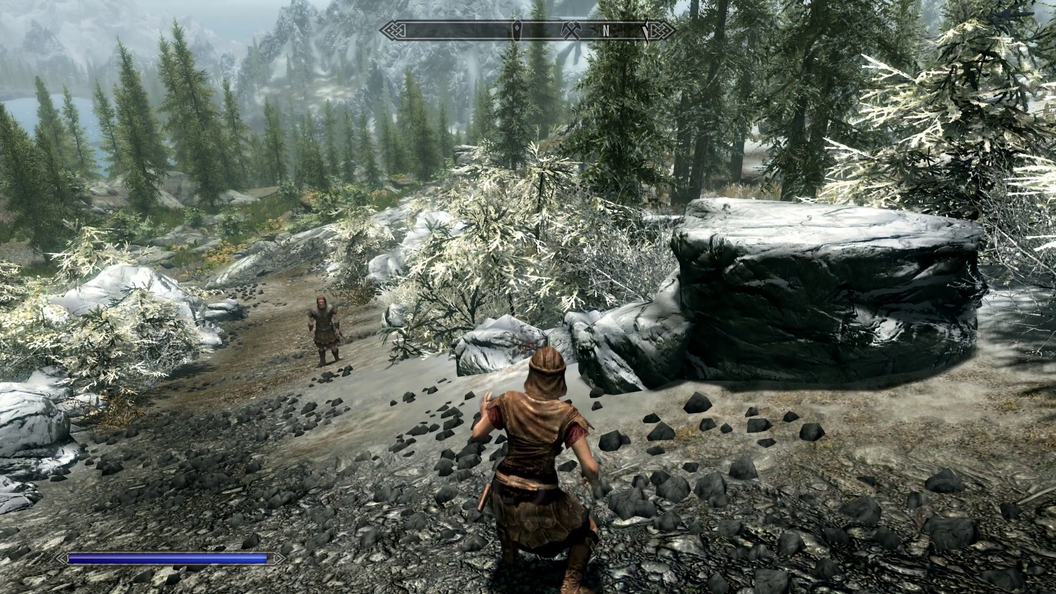
# Step: Choose Conjure Familiar from the favorites list and cast it near the large snowy rock
pyautogui.press('q')
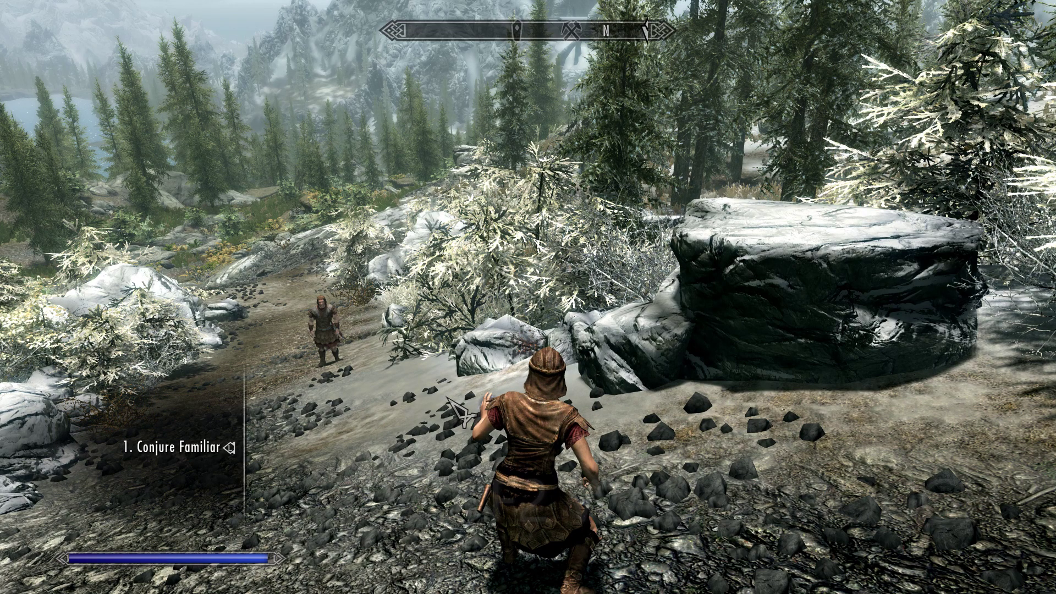
pyautogui.click(177, 447)
pyautogui.click(527, 297)
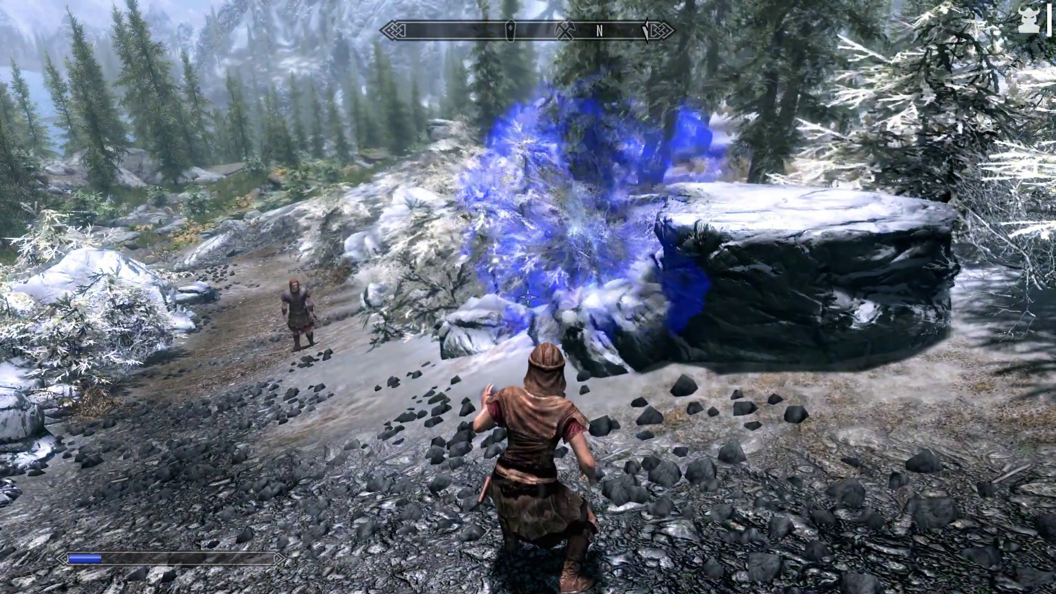
# Step: Drink a Potion of Minor Magicka from the Potions category of the inventory and return to the game
pyautogui.press('Tab')
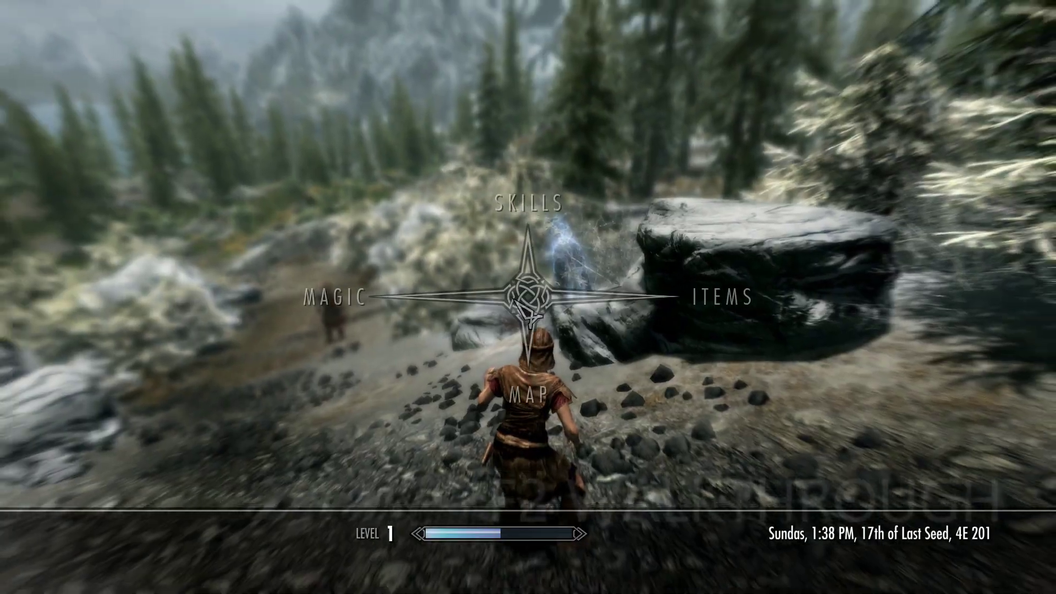
pyautogui.click(597, 307)
pyautogui.click(134, 437)
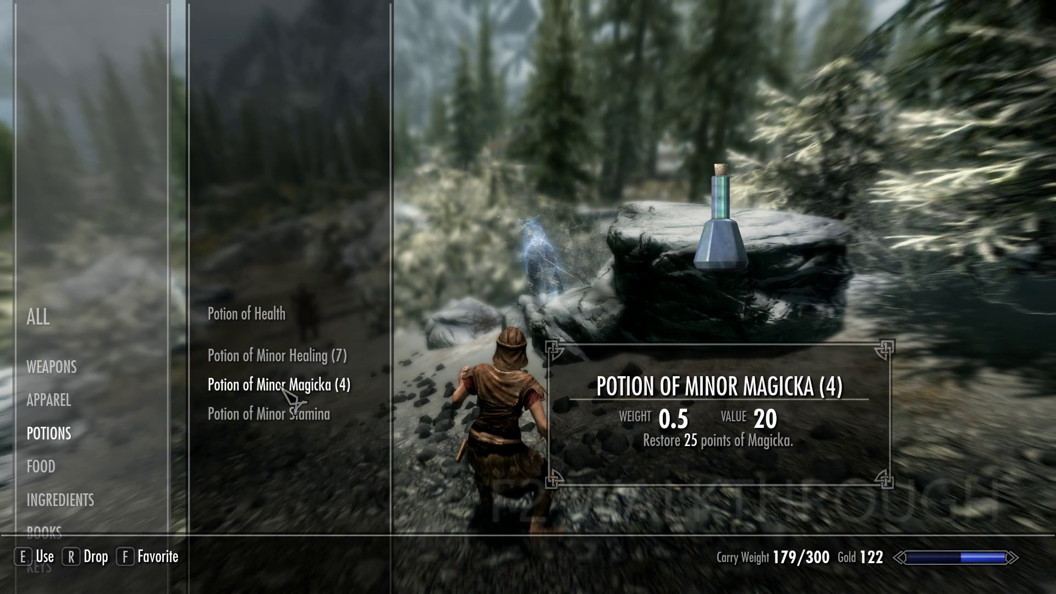
pyautogui.click(283, 387)
pyautogui.press('Tab')
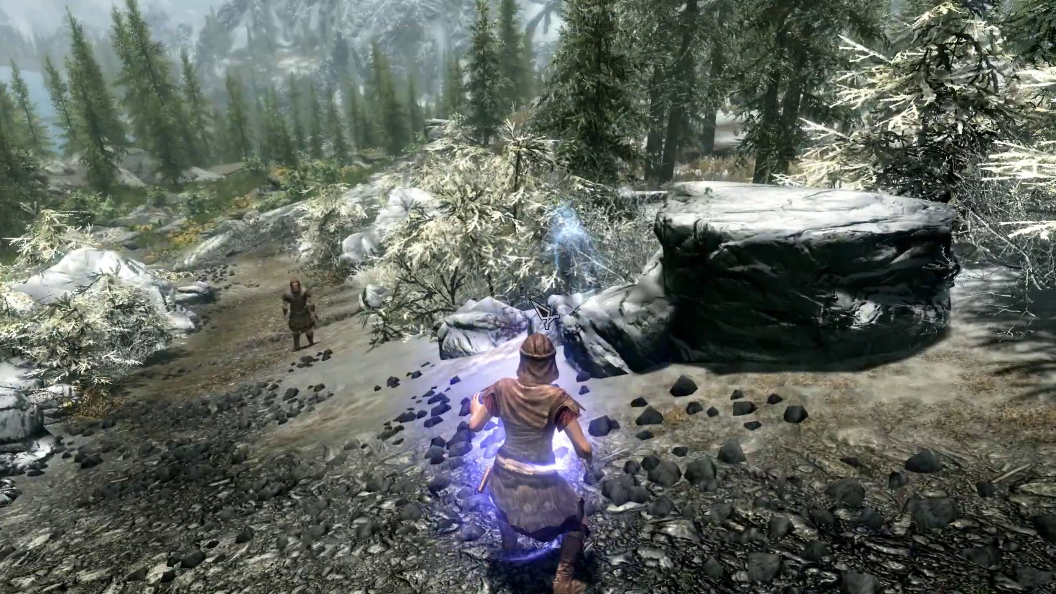
# Step: Equip the Healing spell from the Restoration category, switch back to Conjure Familiar and cast it
pyautogui.press('Tab')
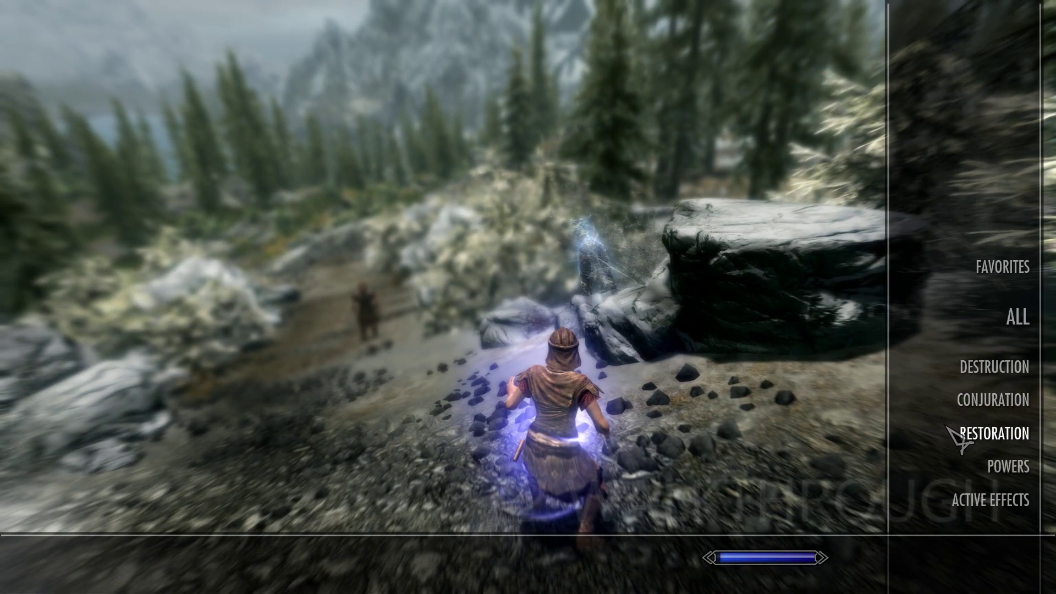
pyautogui.click(956, 434)
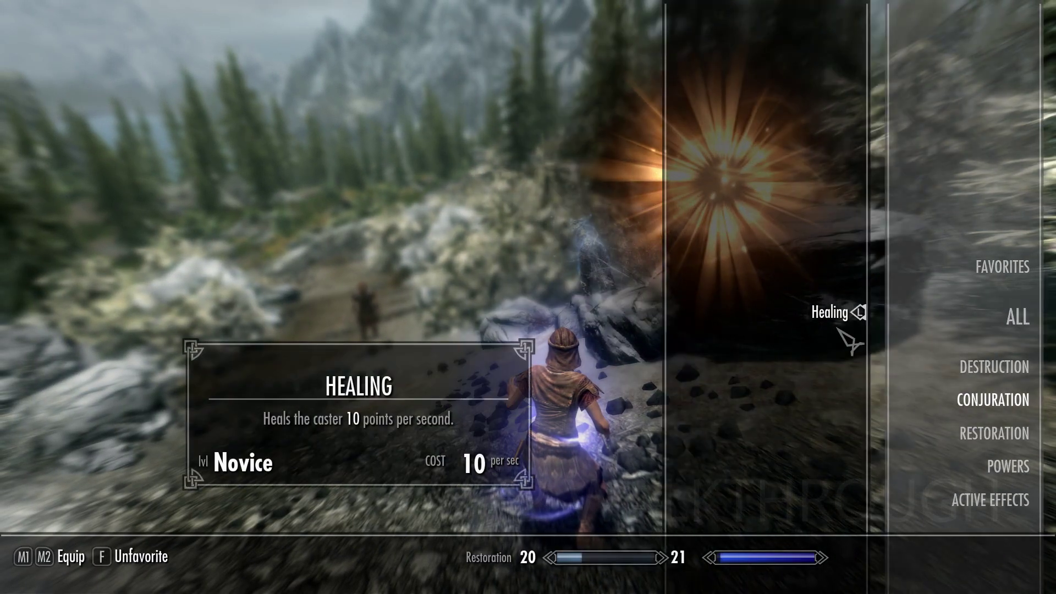
pyautogui.press('Tab')
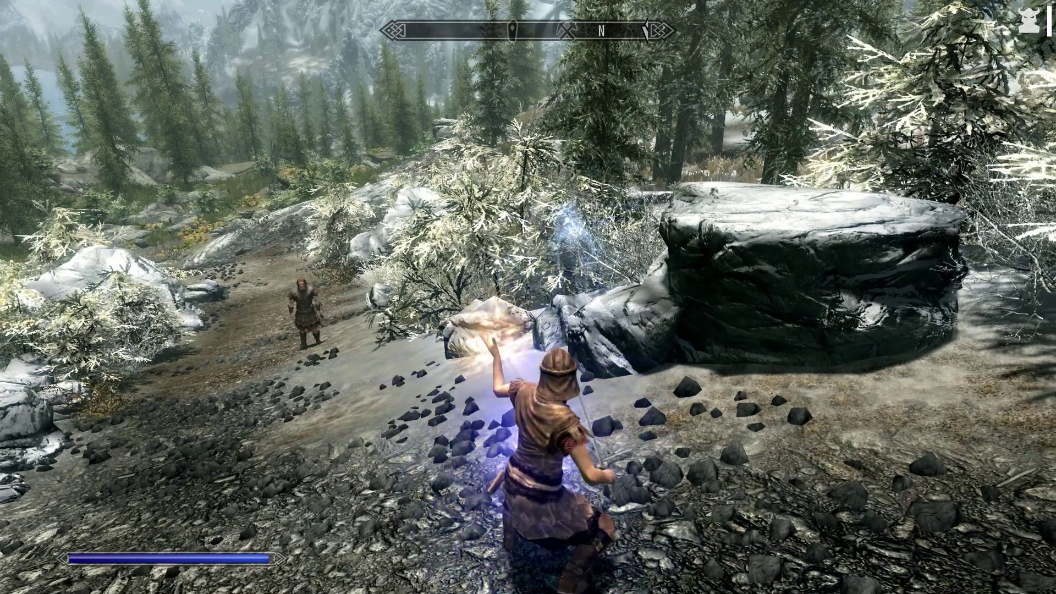
pyautogui.press('1')
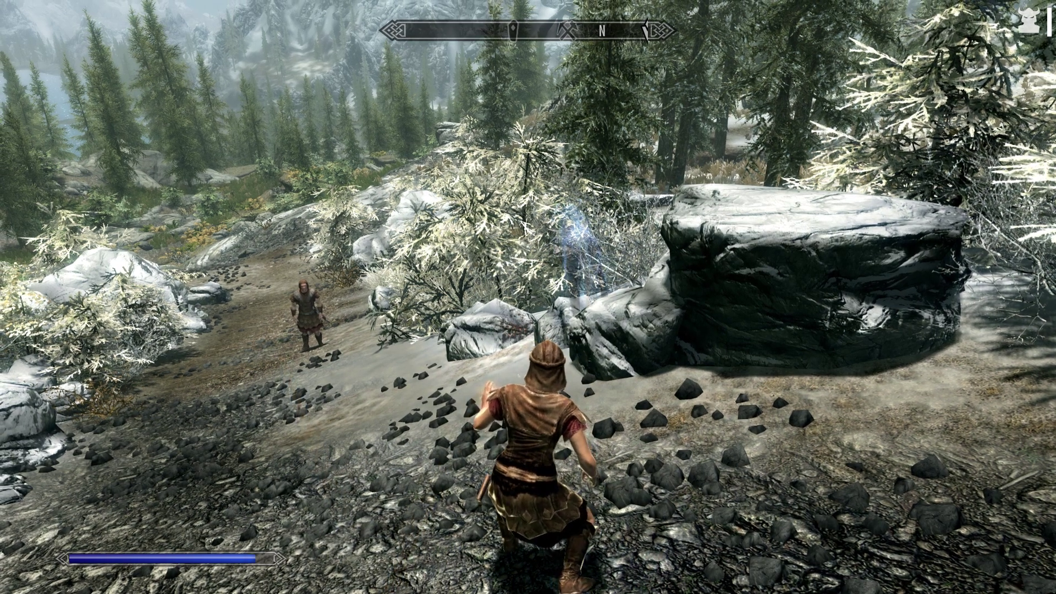
pyautogui.click(528, 297)
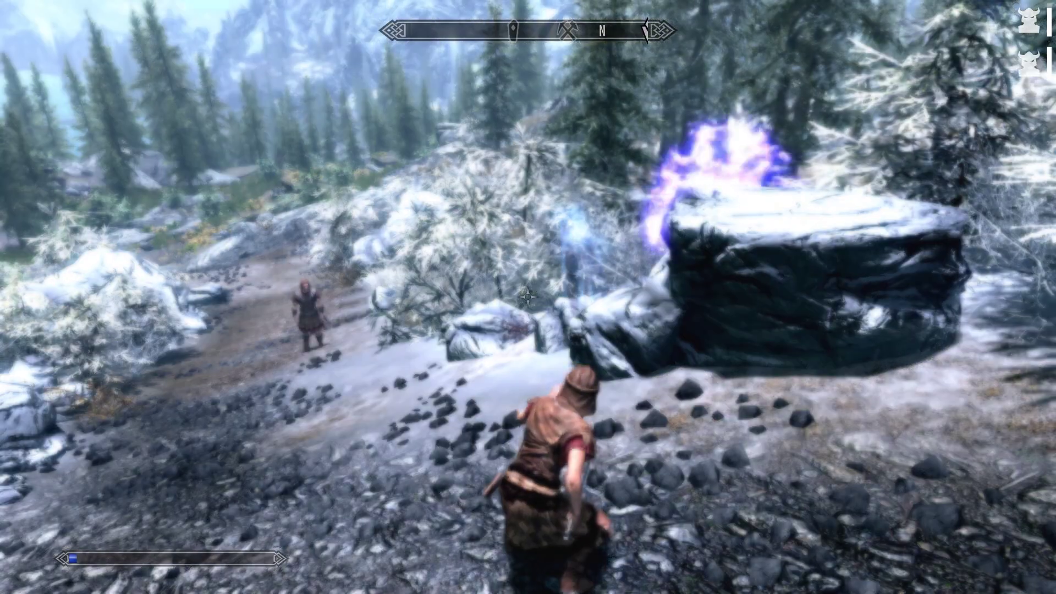